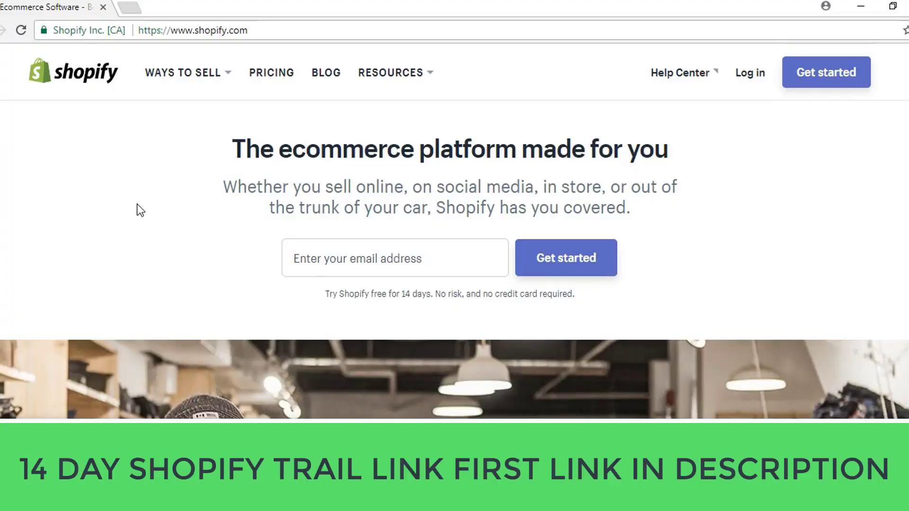
# Step: Start the free trial signup and enter the account email and password
pyautogui.click(826, 81)
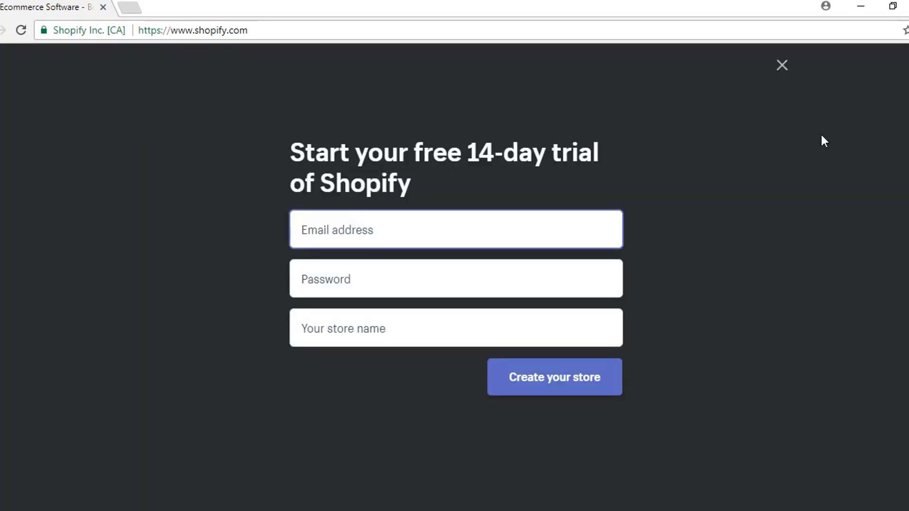
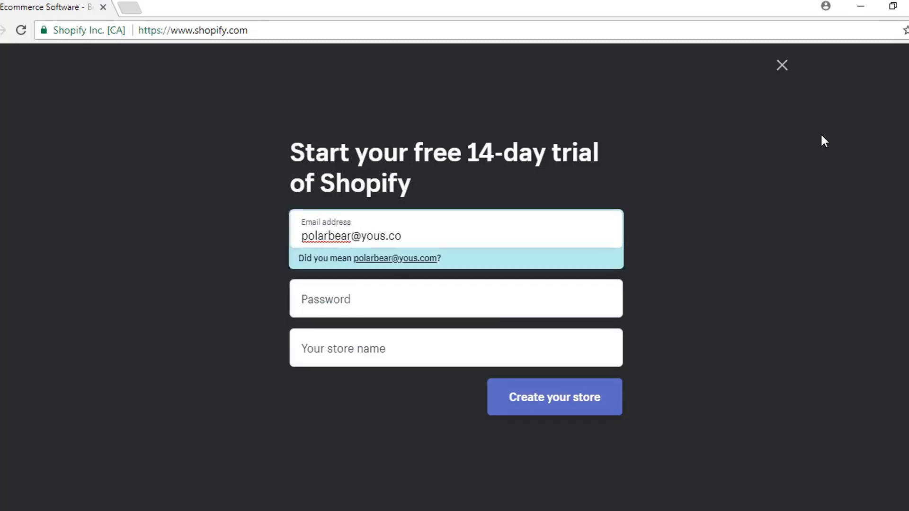
pyautogui.click(412, 303)
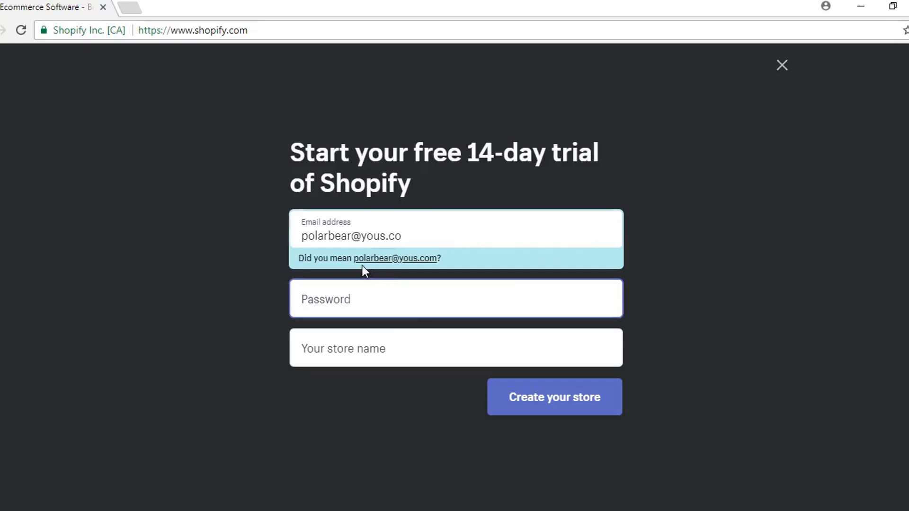
pyautogui.write('********')
# Step: Enter PolarBearCompany as the store name and submit the signup to create the store
pyautogui.press('Tab')
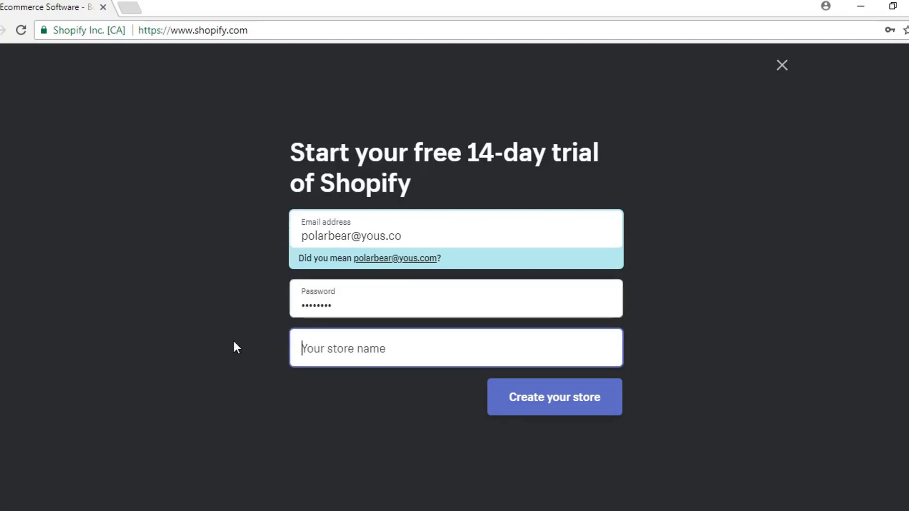
pyautogui.write('Polar B')
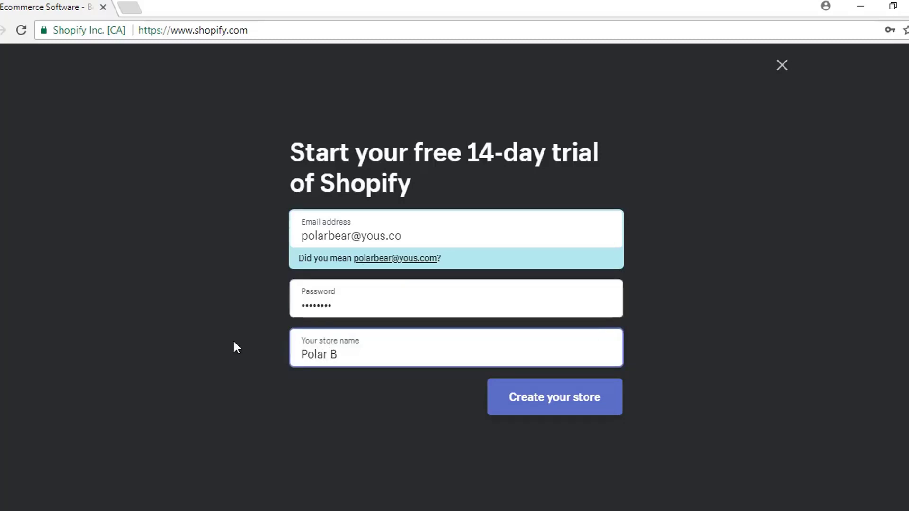
pyautogui.press('BackSpace')
pyautogui.press('BackSpace')
pyautogui.write('Bea')
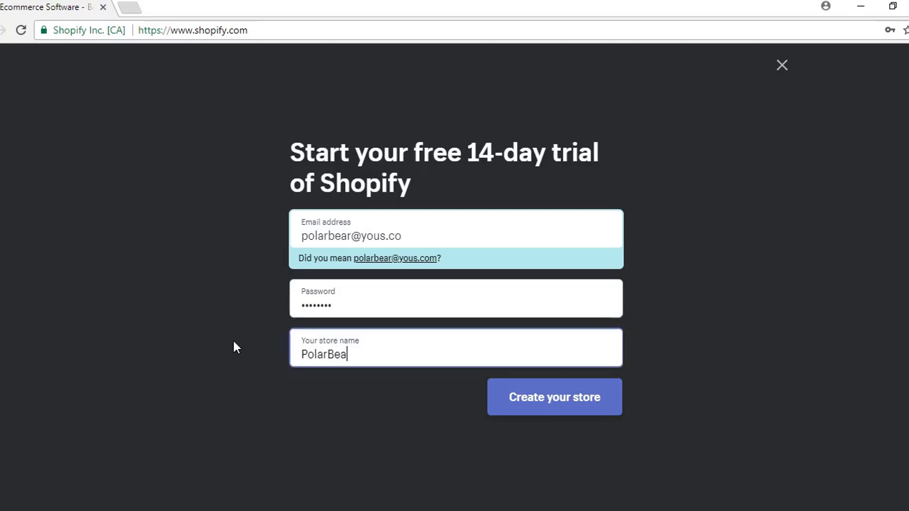
pyautogui.write('rCompan')
pyautogui.press('BackSpace')
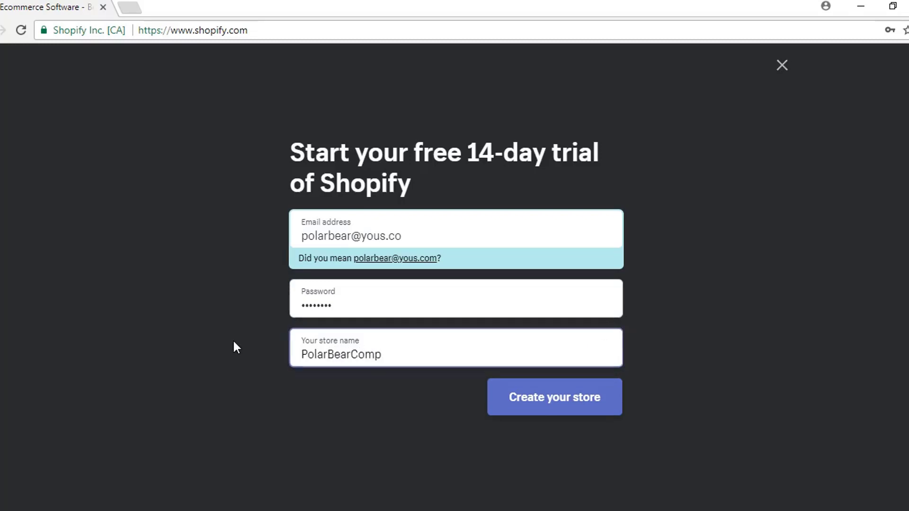
pyautogui.write('any')
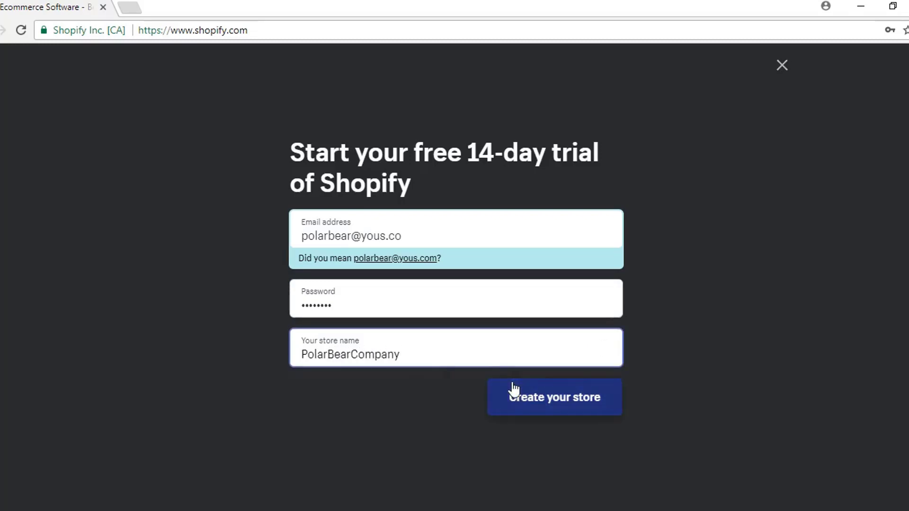
pyautogui.click(538, 398)
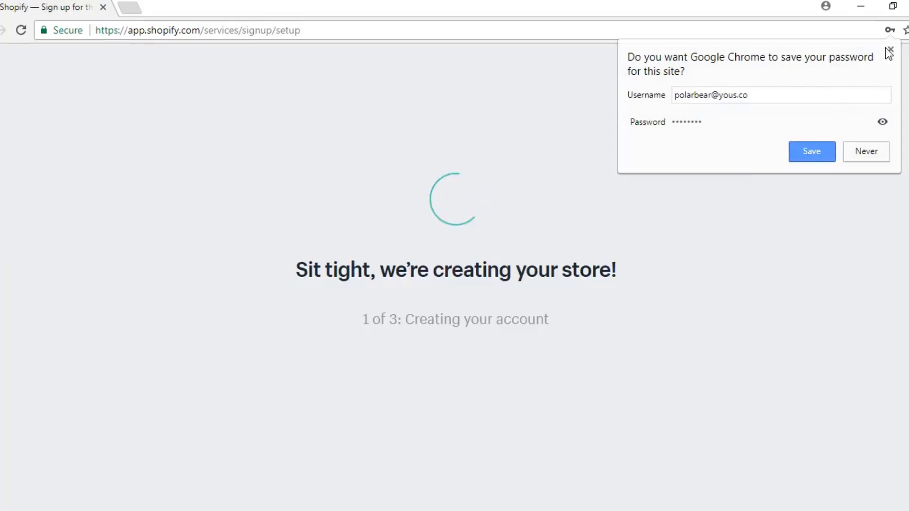
# Step: Save the password, answer 'I'm just playing around' with $0 revenue, and continue to the address step
pyautogui.click(806, 149)
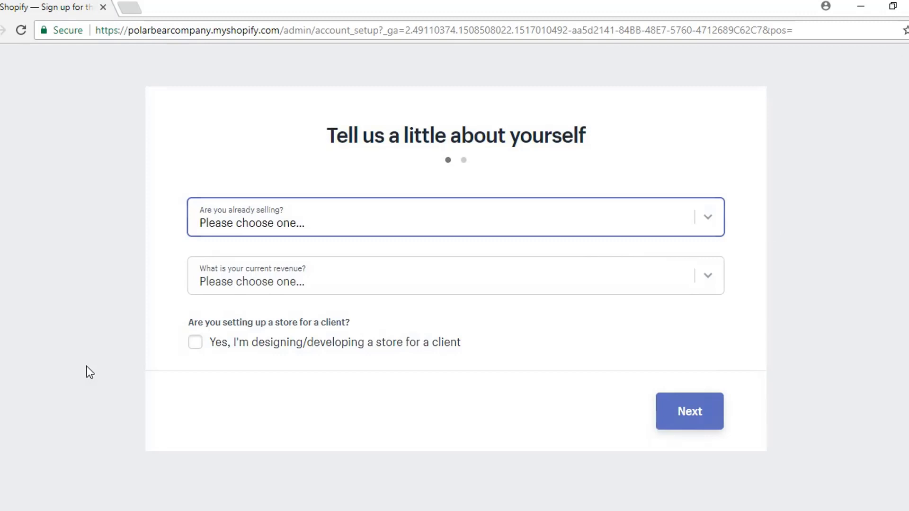
pyautogui.click(332, 219)
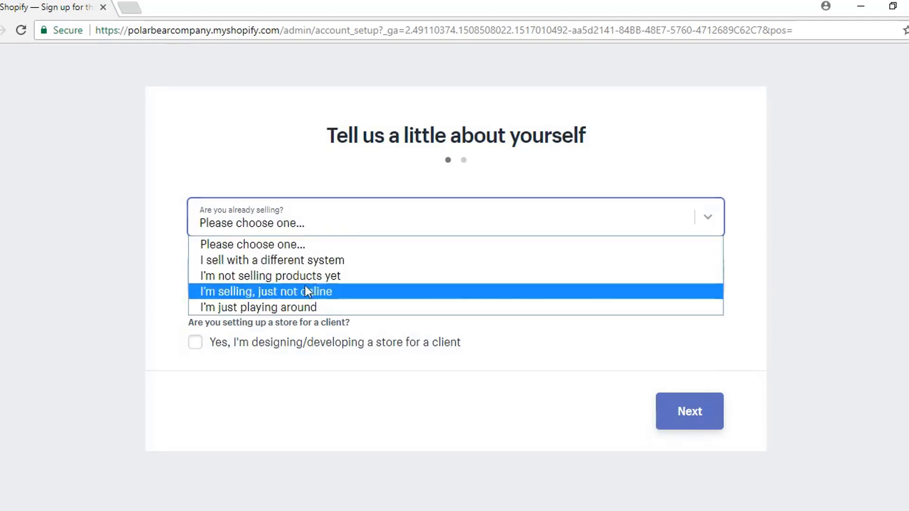
pyautogui.click(294, 311)
pyautogui.click(270, 285)
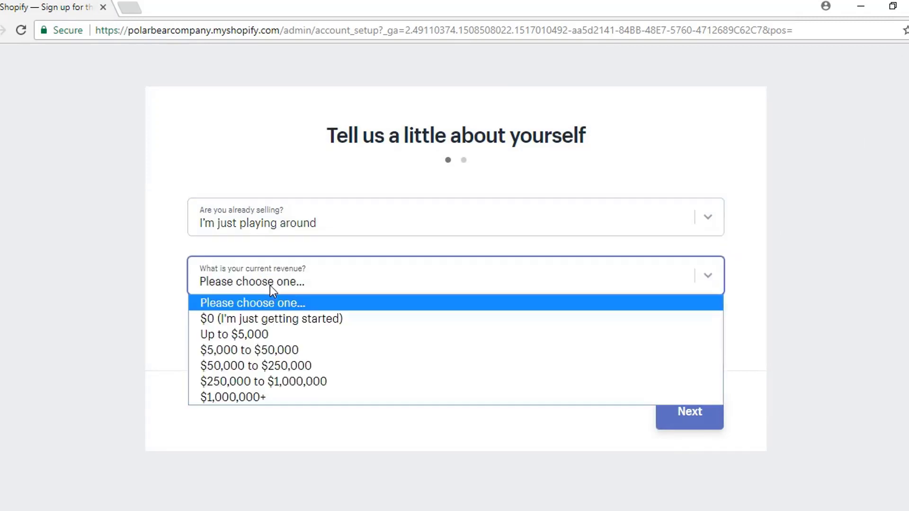
pyautogui.click(271, 318)
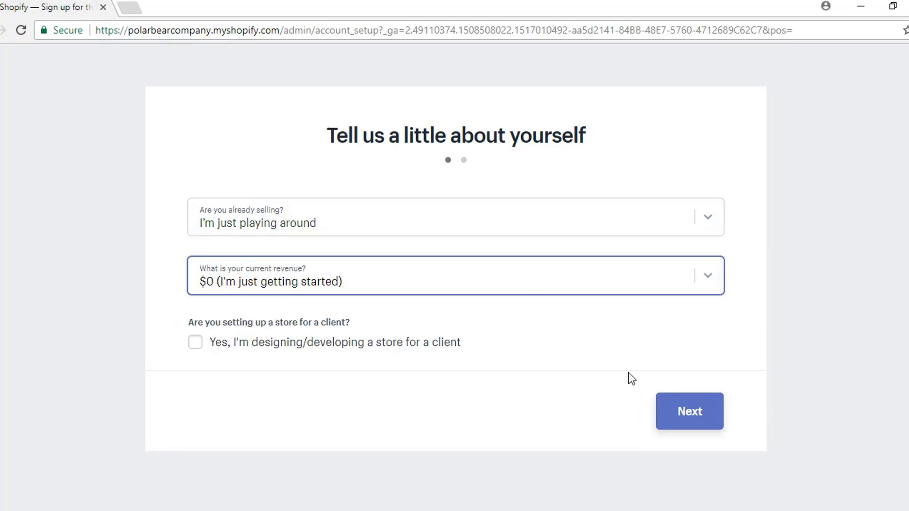
pyautogui.click(697, 417)
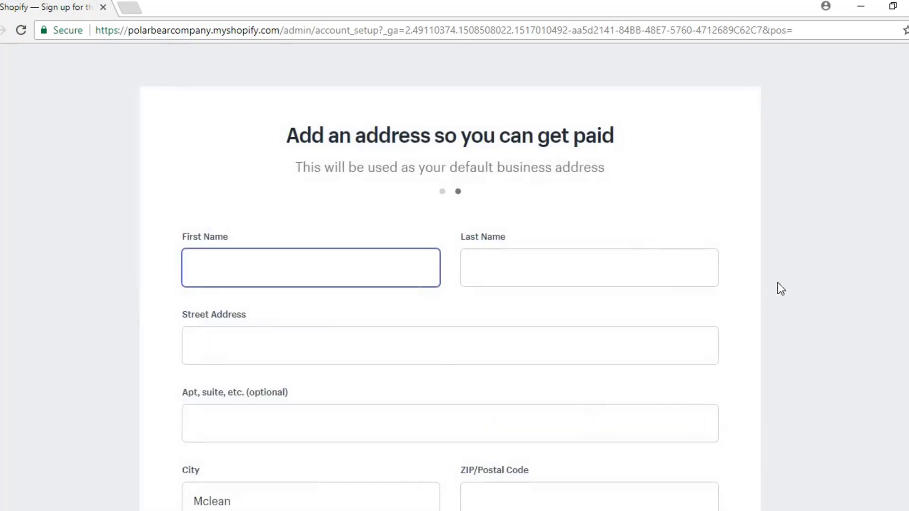
pyautogui.scroll(-3, 807, 255)
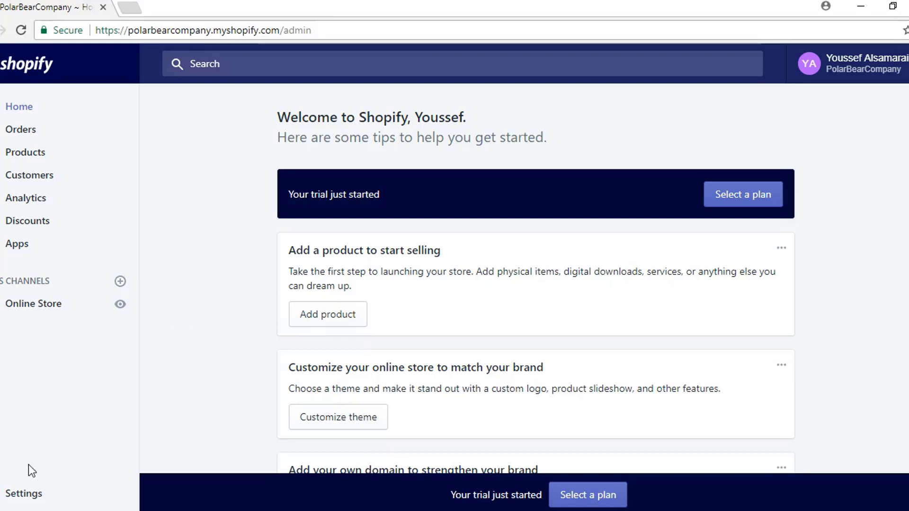
# Step: In Settings > Checkout, require customers' first and last name
pyautogui.click(19, 494)
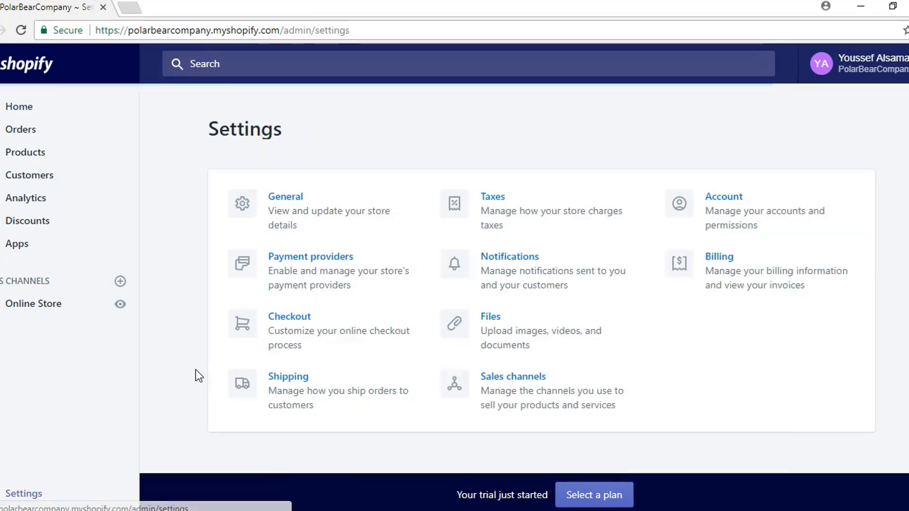
pyautogui.click(319, 336)
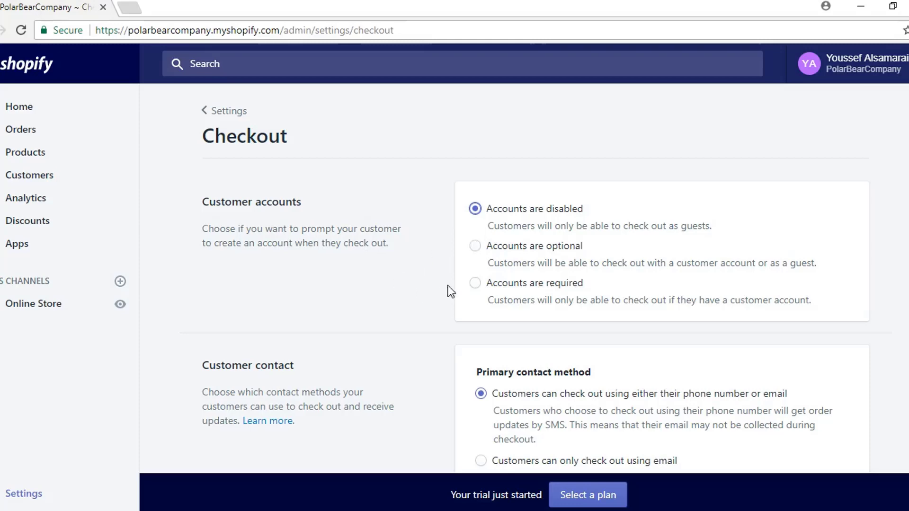
pyautogui.scroll(-5, 416, 283)
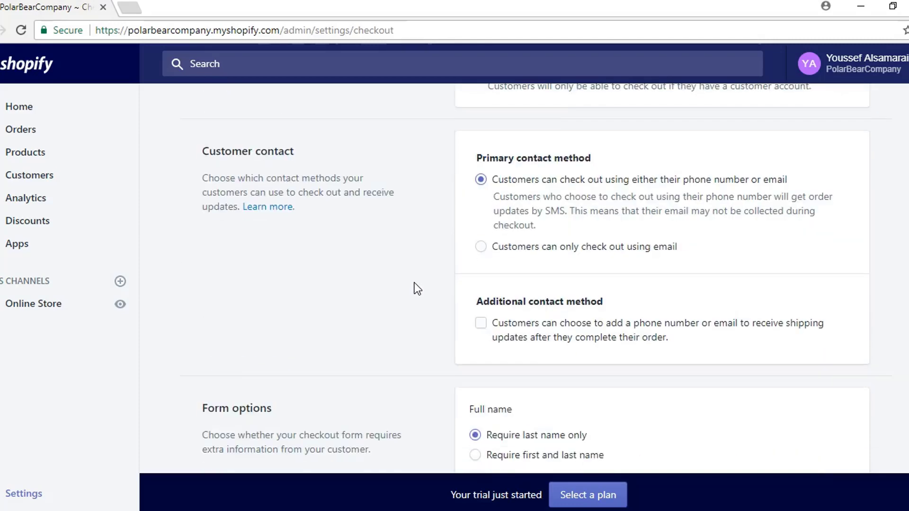
pyautogui.scroll(-3, 381, 221)
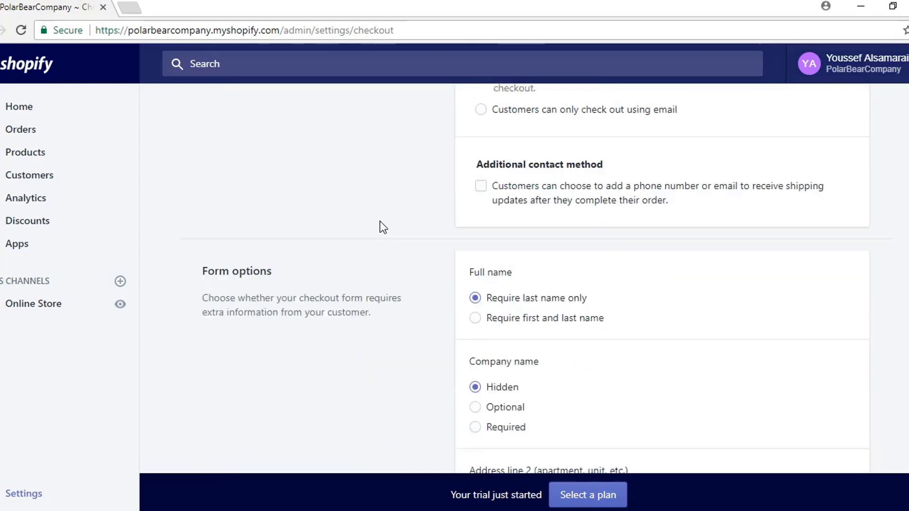
pyautogui.click(476, 315)
# Step: Make customers agree to receive promotional emails by default
pyautogui.scroll(-4, 405, 315)
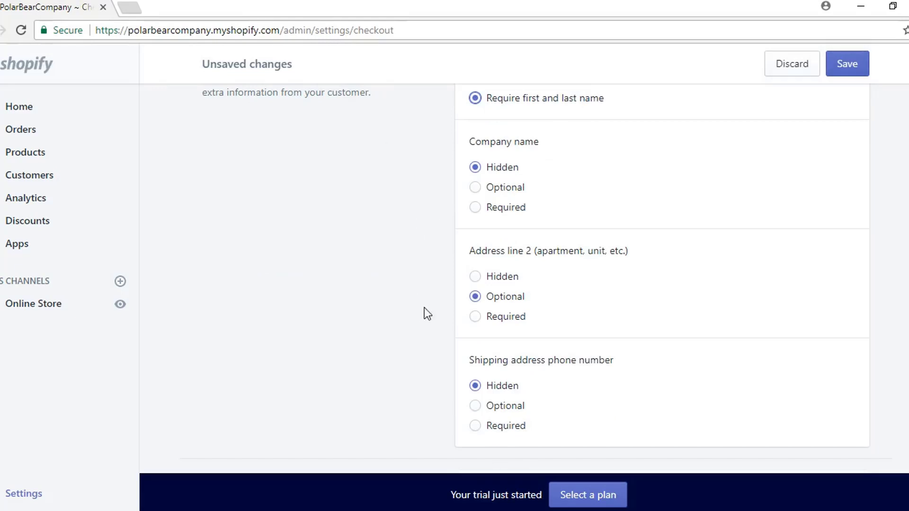
pyautogui.scroll(-3, 427, 313)
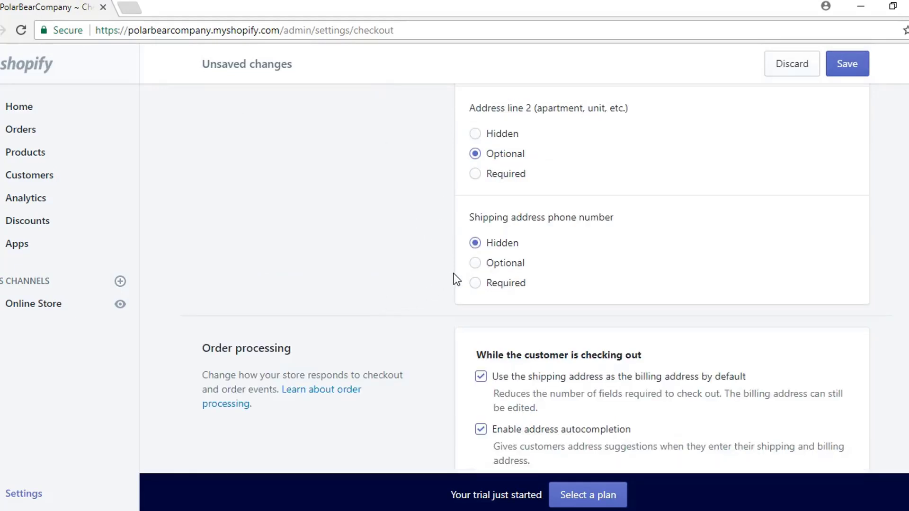
pyautogui.scroll(-4, 427, 248)
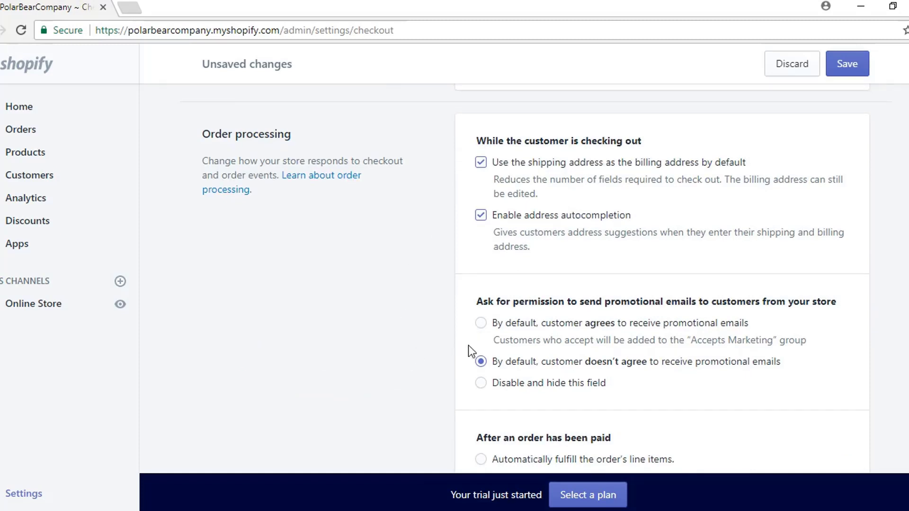
pyautogui.click(480, 326)
pyautogui.scroll(-6, 385, 332)
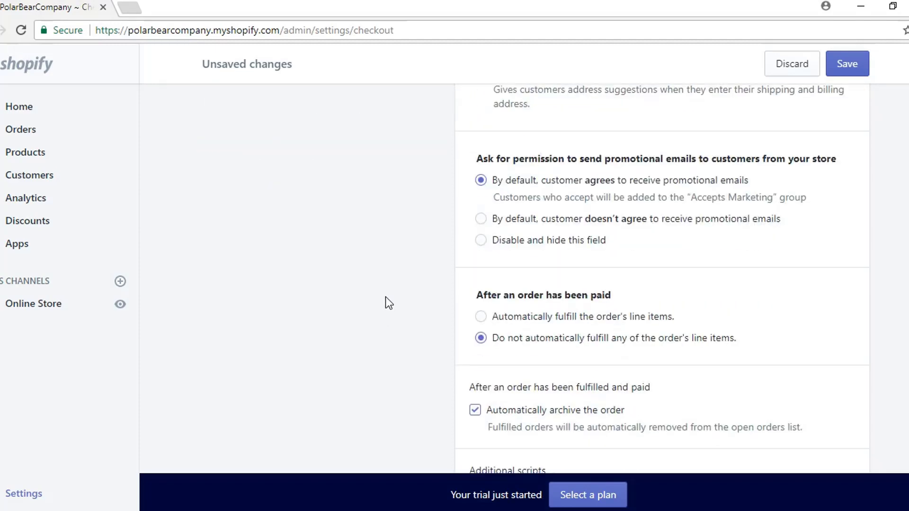
pyautogui.scroll(-6, 389, 309)
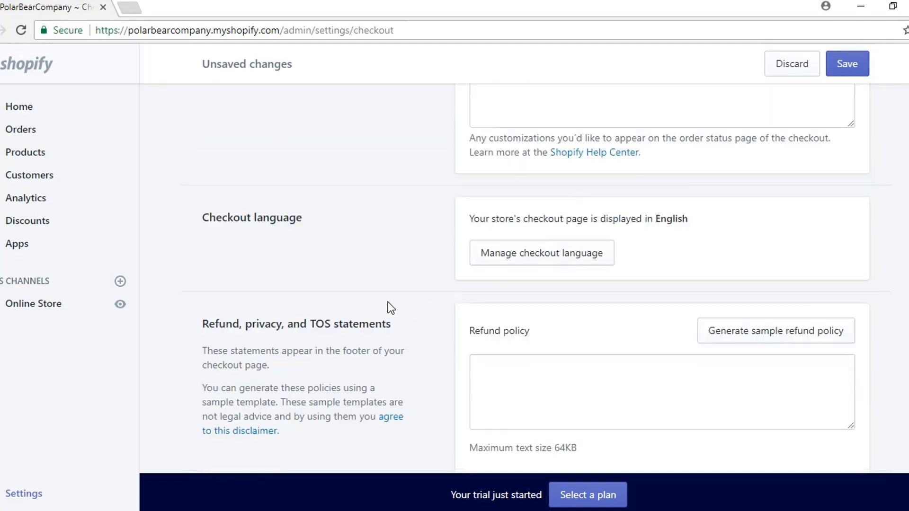
pyautogui.scroll(-2, 388, 299)
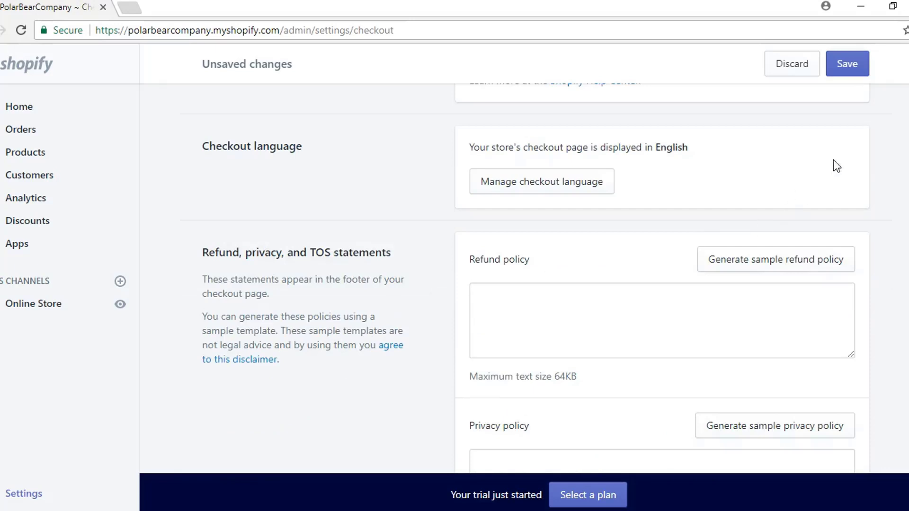
# Step: Generate sample refund, privacy and terms of service policies and save the checkout settings
pyautogui.click(843, 67)
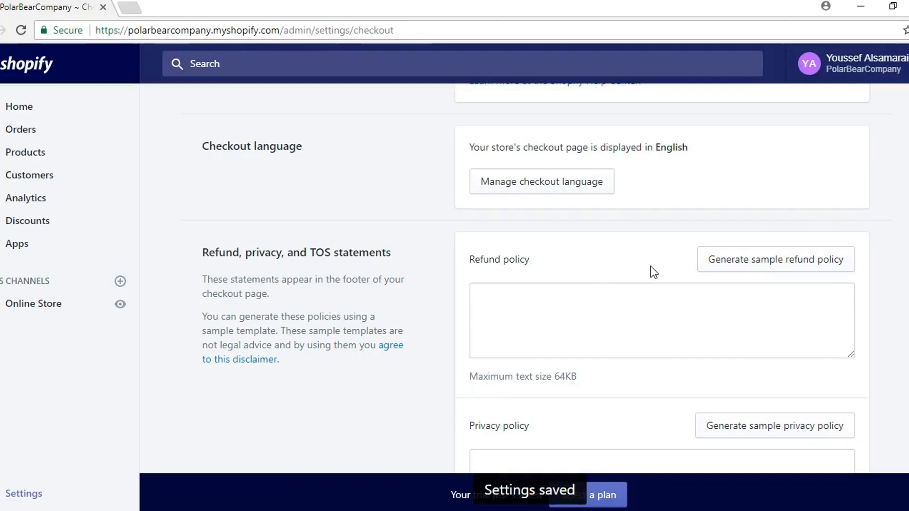
pyautogui.click(759, 267)
pyautogui.scroll(-7, 502, 230)
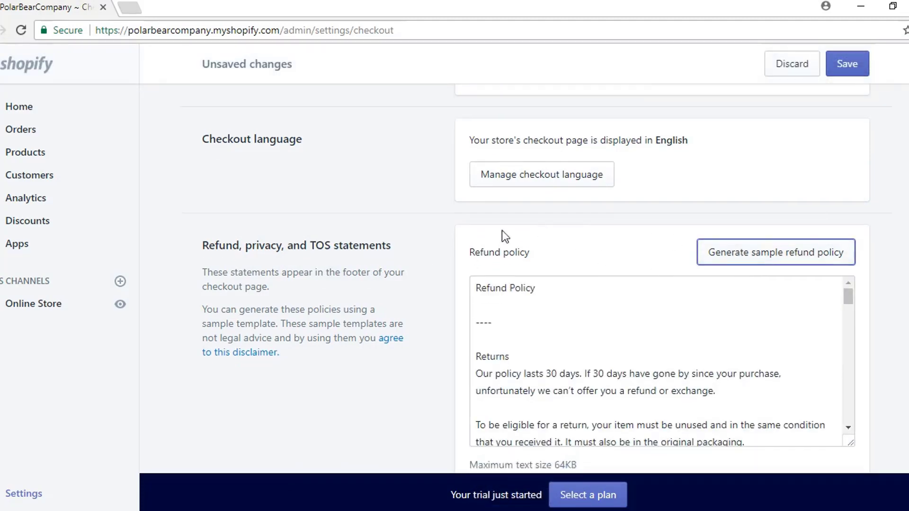
pyautogui.click(765, 170)
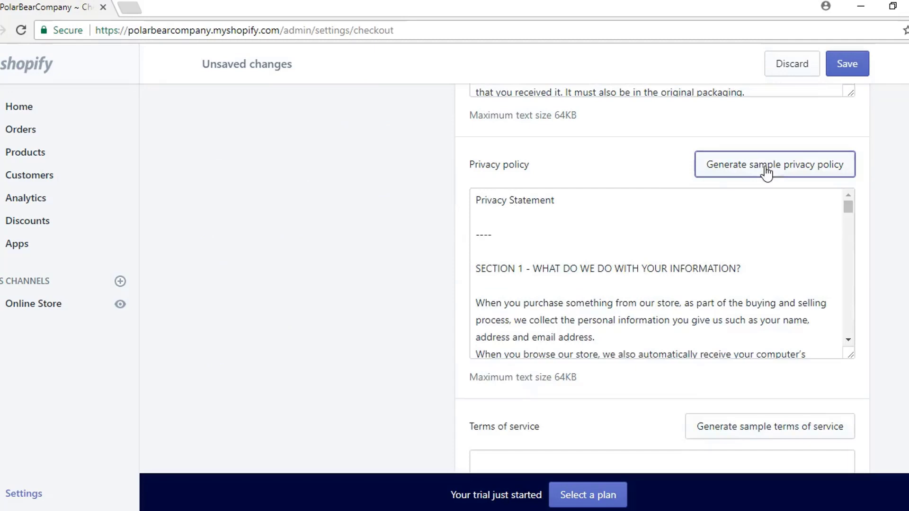
pyautogui.scroll(-3, 339, 216)
pyautogui.click(809, 266)
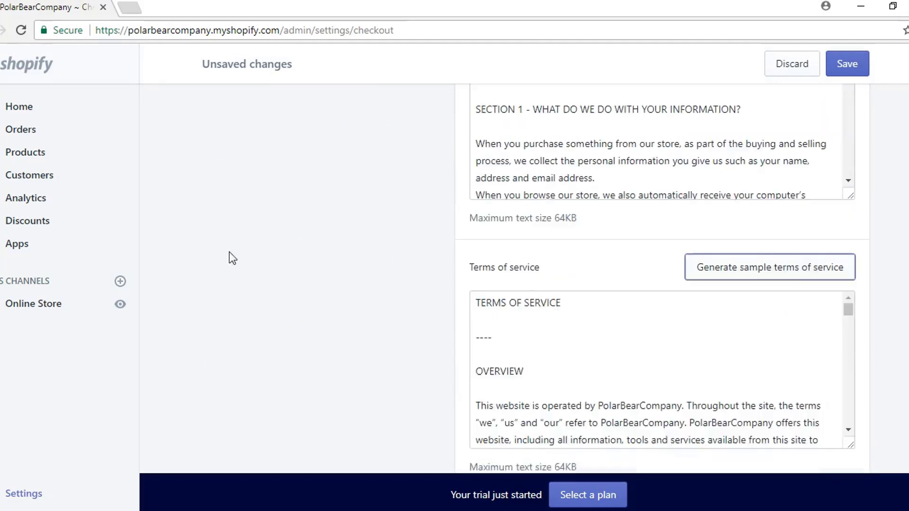
pyautogui.scroll(5, 364, 298)
pyautogui.scroll(4, 367, 301)
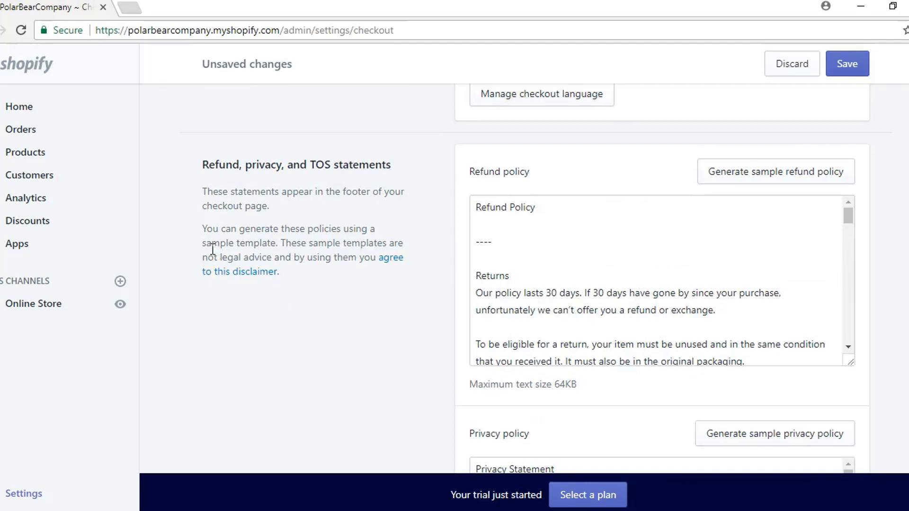
pyautogui.click(847, 68)
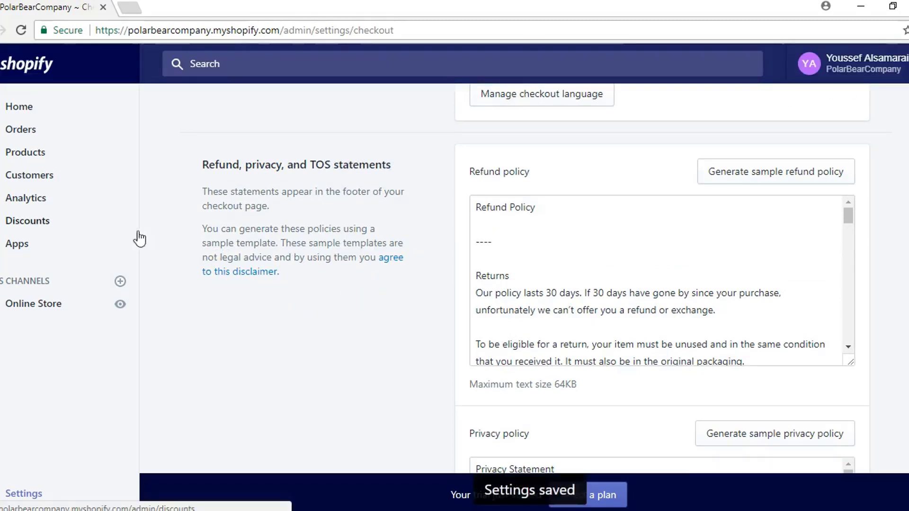
# Step: In a second admin tab, start a new Online Store page titled 'Terms of Service'
pyautogui.rightClick(29, 158)
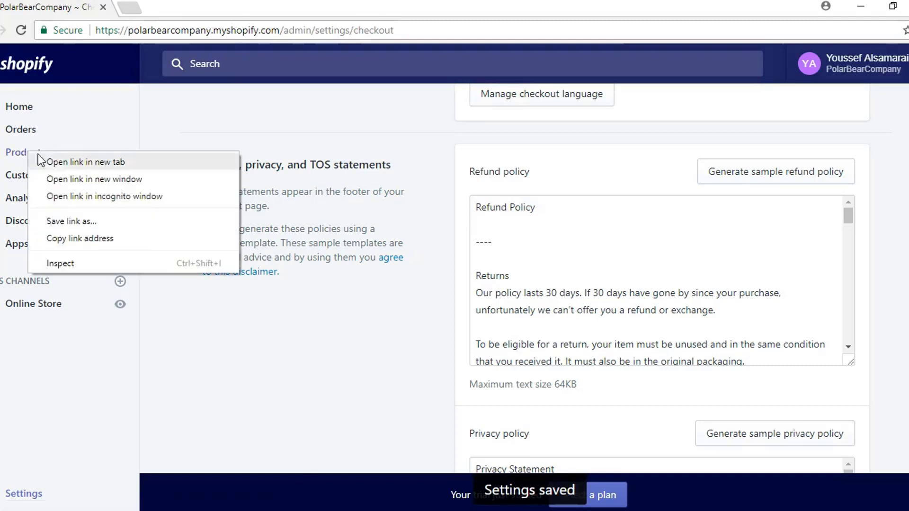
pyautogui.click(66, 164)
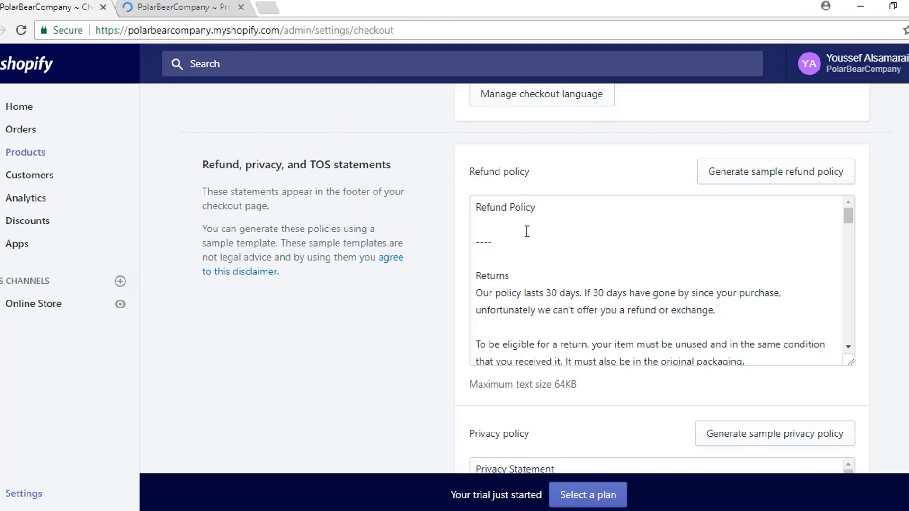
pyautogui.click(179, 11)
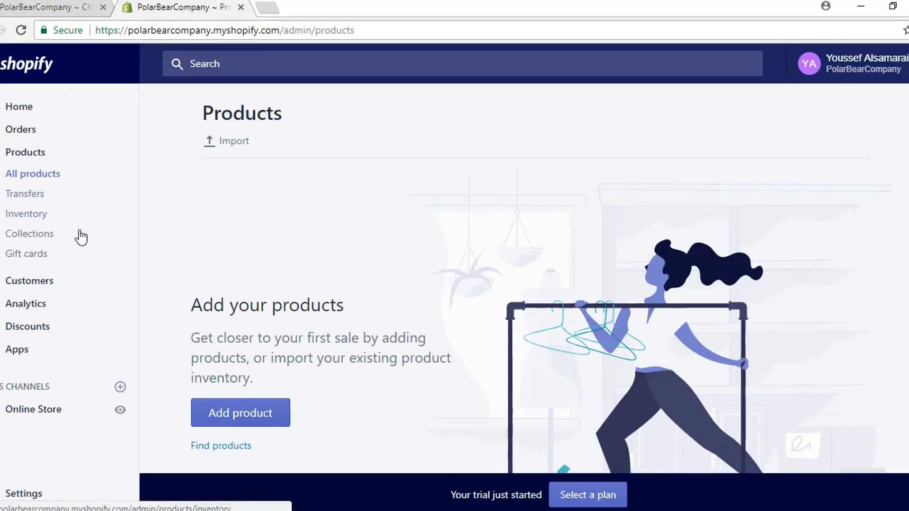
pyautogui.click(41, 412)
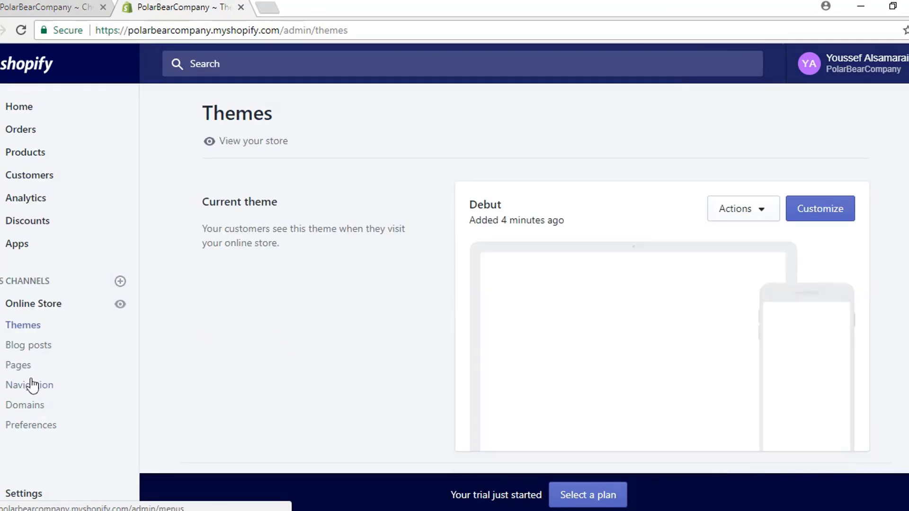
pyautogui.click(21, 365)
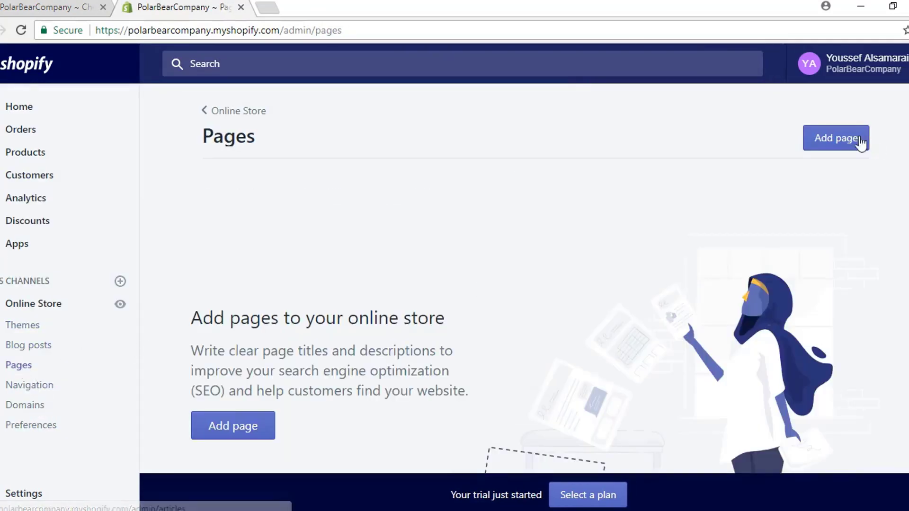
pyautogui.click(859, 141)
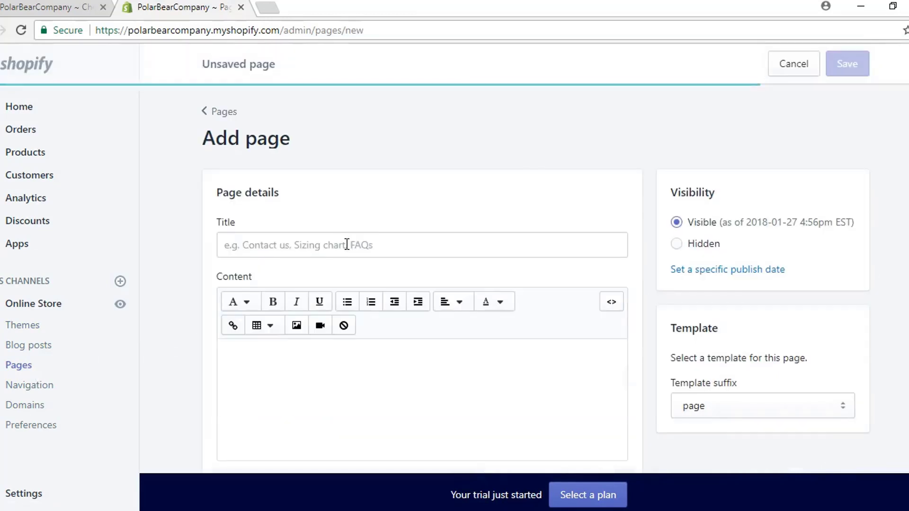
pyautogui.click(341, 248)
pyautogui.write('Terms')
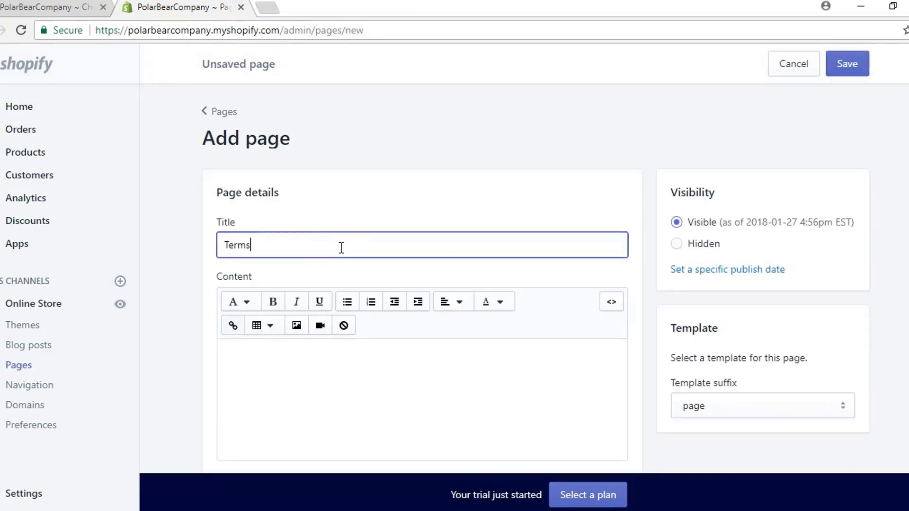
pyautogui.write(' of Service')
# Step: Select all the sample terms of service text in the checkout settings
pyautogui.click(44, 11)
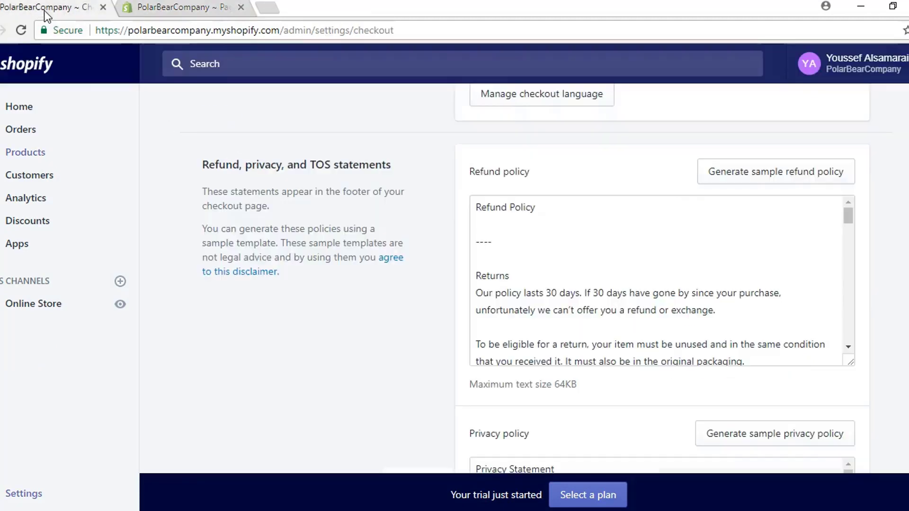
pyautogui.scroll(-9, 328, 165)
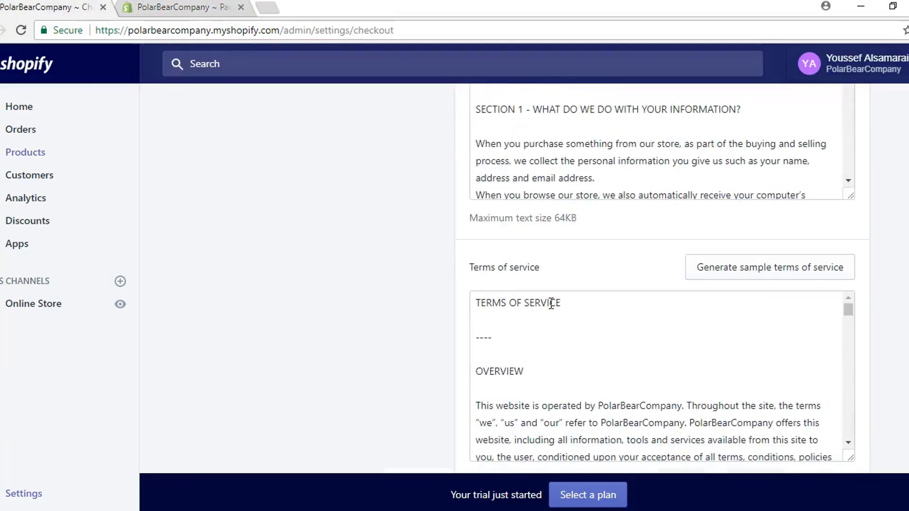
pyautogui.click(552, 302)
pyautogui.hotkey('ctrl', 'a')
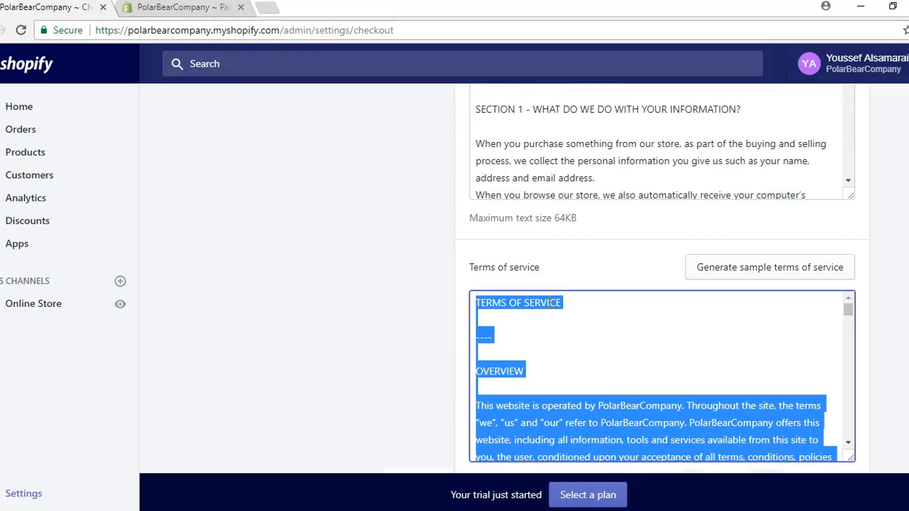
# Step: Paste the terms into the new page's content, save it, and return to Pages
pyautogui.click(182, 8)
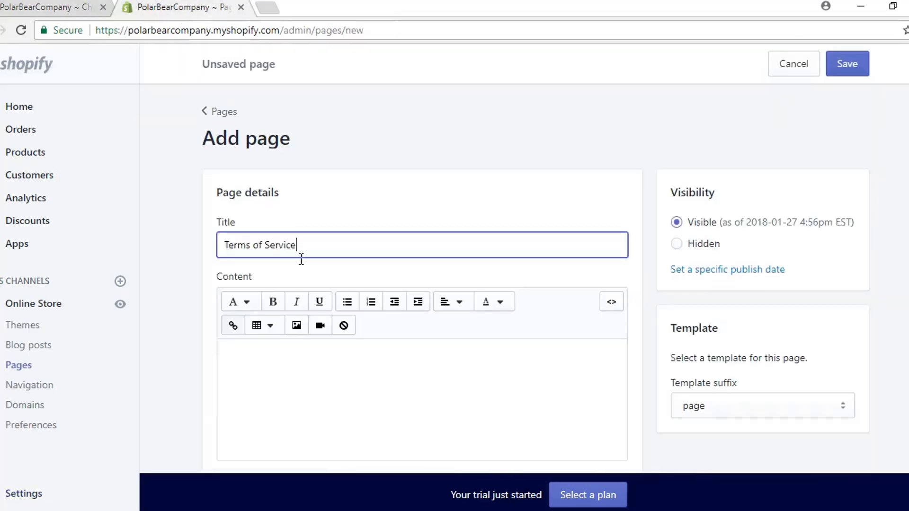
pyautogui.click(326, 362)
pyautogui.hotkey('ctrl', 'v')
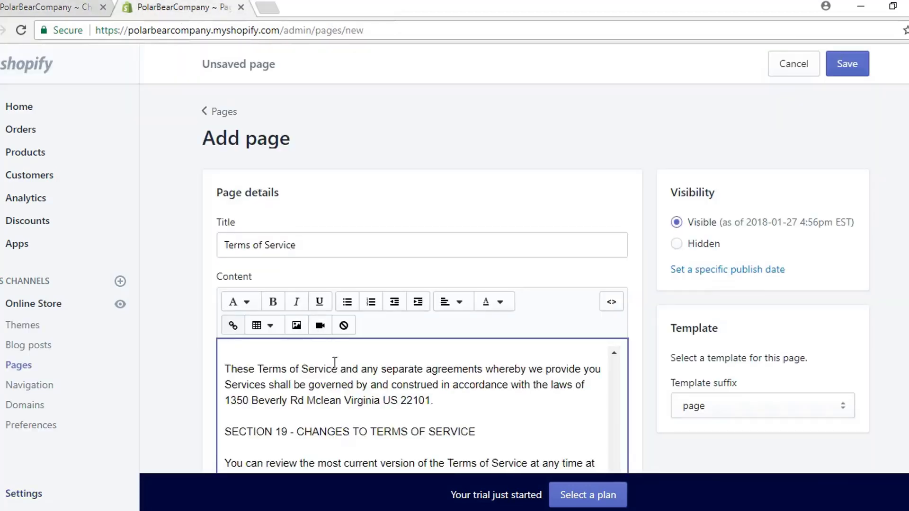
pyautogui.scroll(6, 326, 360)
pyautogui.scroll(6, 337, 371)
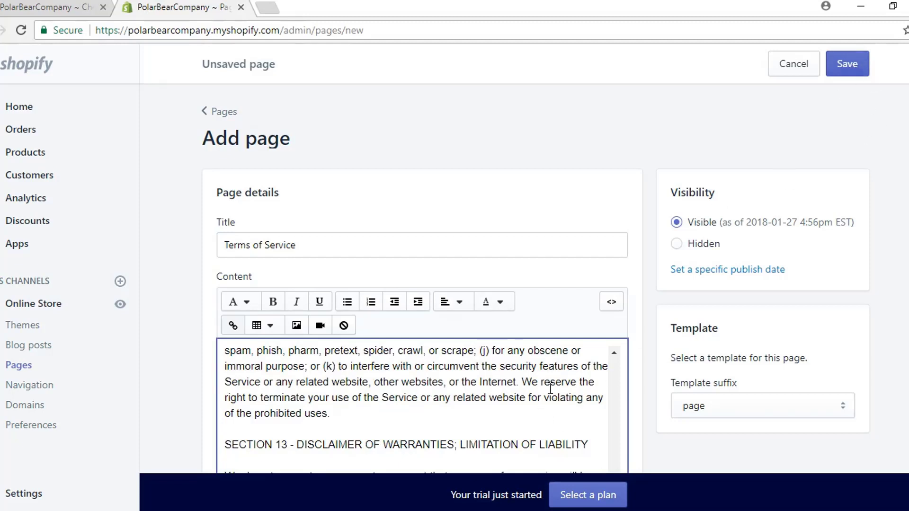
pyautogui.click(847, 64)
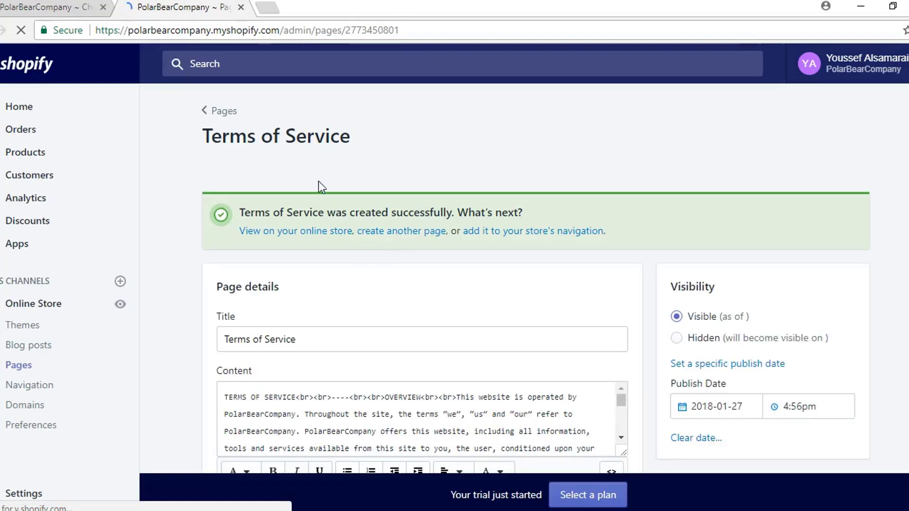
pyautogui.click(218, 112)
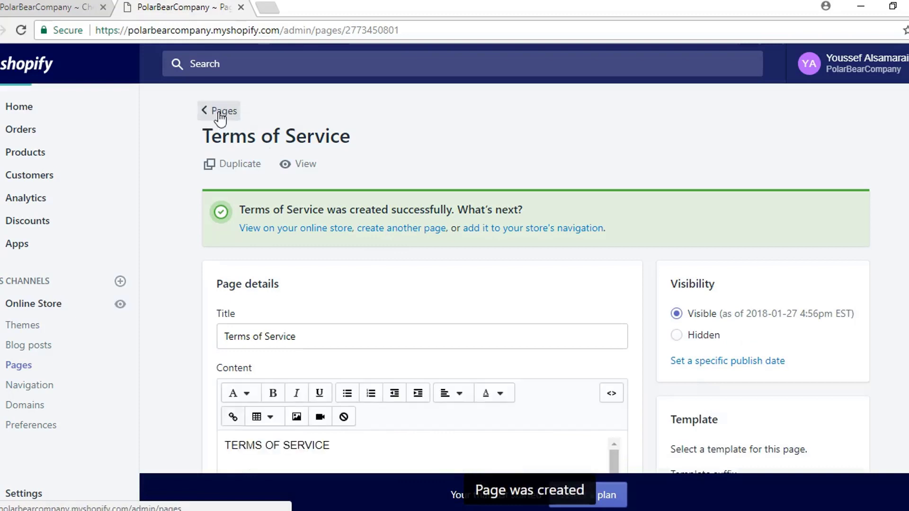
# Step: Start a new page titled 'Privacy Policy' and copy the sample privacy policy text
pyautogui.click(874, 140)
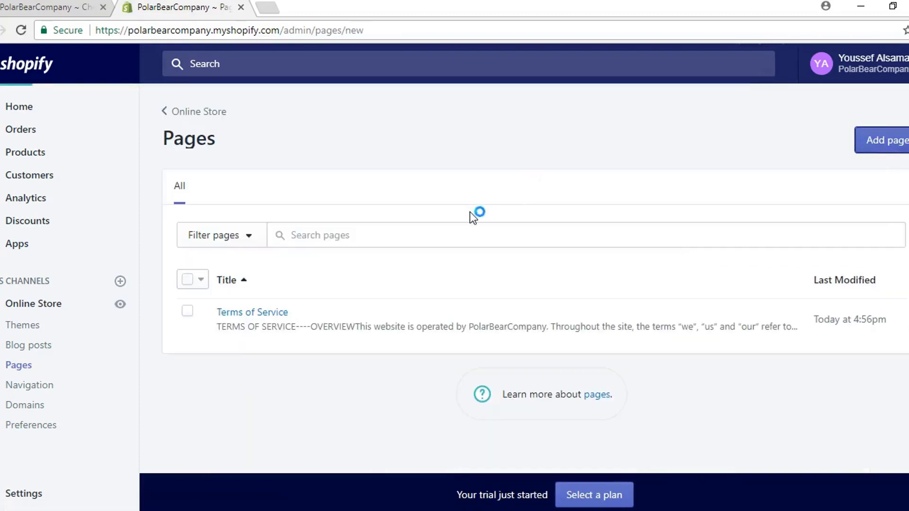
pyautogui.click(384, 252)
pyautogui.write('P')
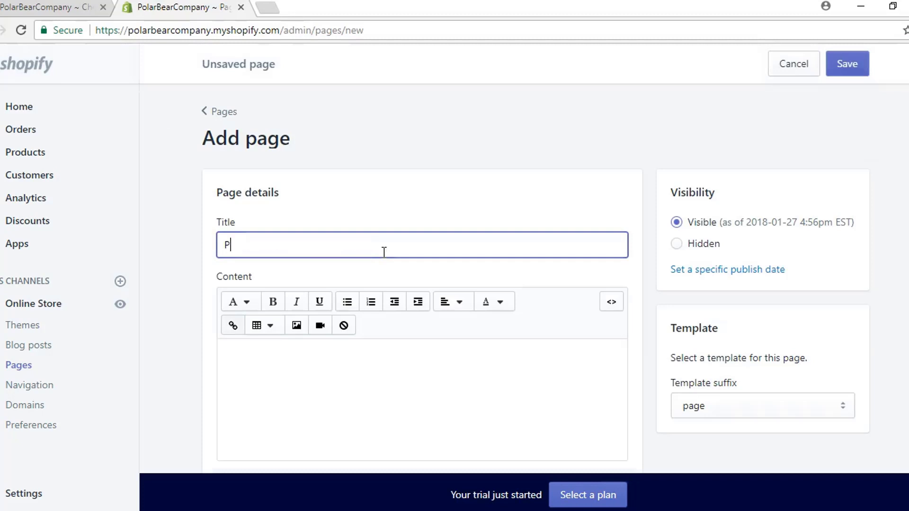
pyautogui.write('rivacy Policy')
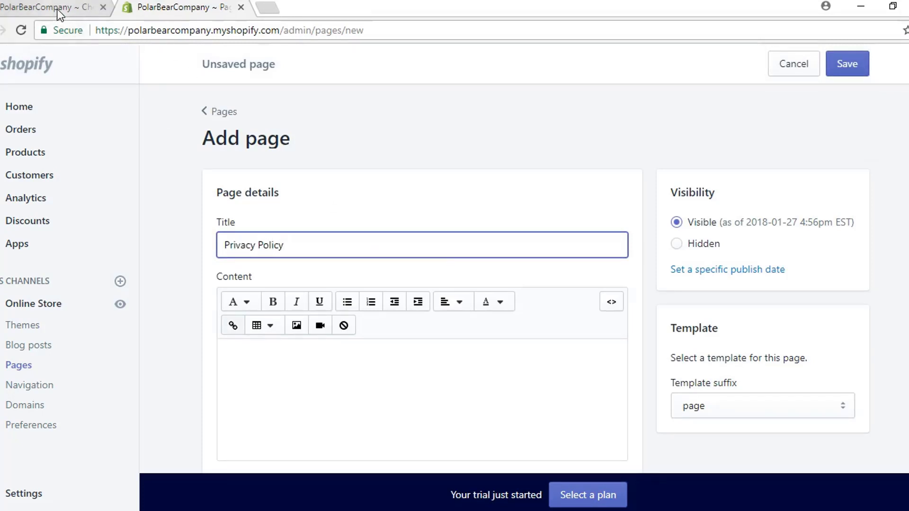
pyautogui.click(59, 11)
pyautogui.scroll(5, 384, 246)
pyautogui.click(542, 284)
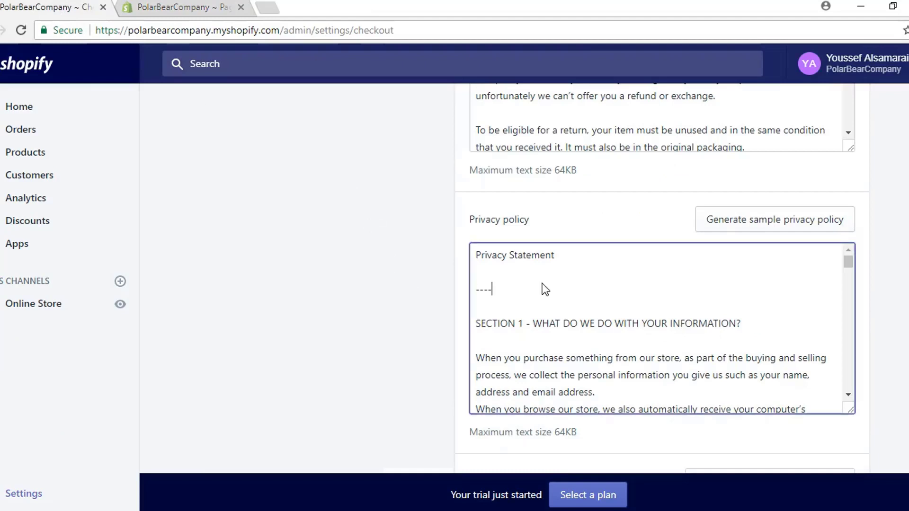
pyautogui.hotkey('ctrl', 'a')
pyautogui.hotkey('ctrl', 'c')
# Step: Paste the privacy text into the page content, save it, and return to Pages
pyautogui.click(190, 10)
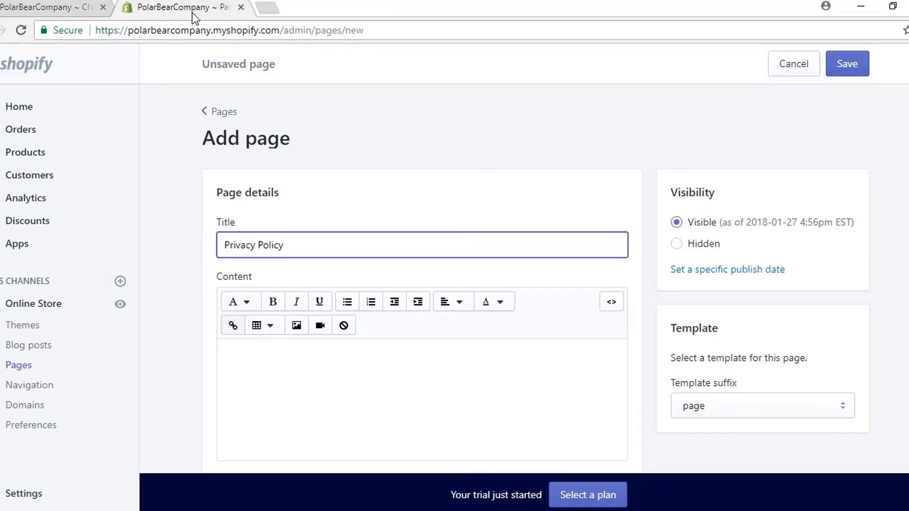
pyautogui.click(347, 383)
pyautogui.hotkey('ctrl', 'v')
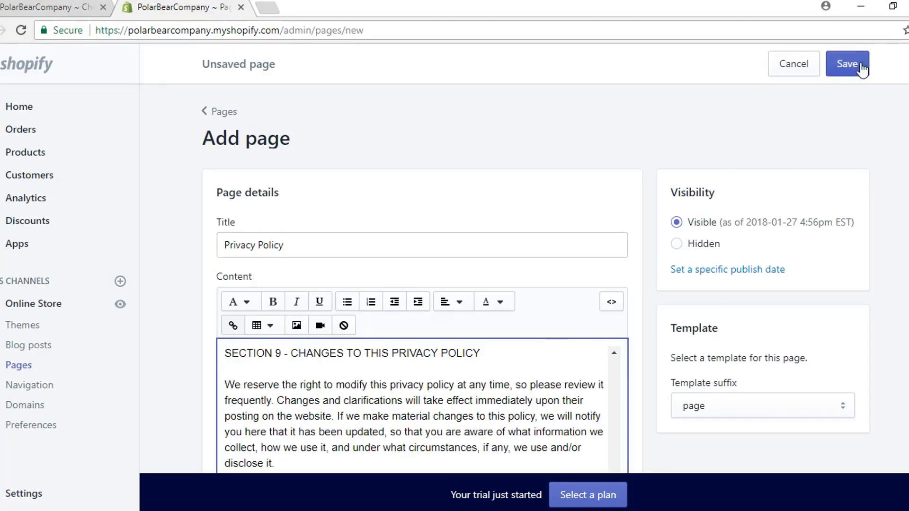
pyautogui.click(860, 67)
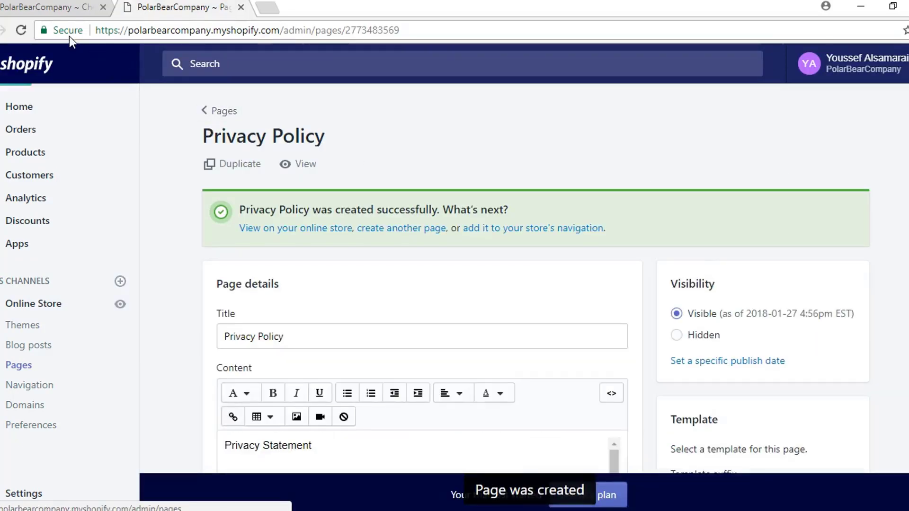
pyautogui.click(29, 7)
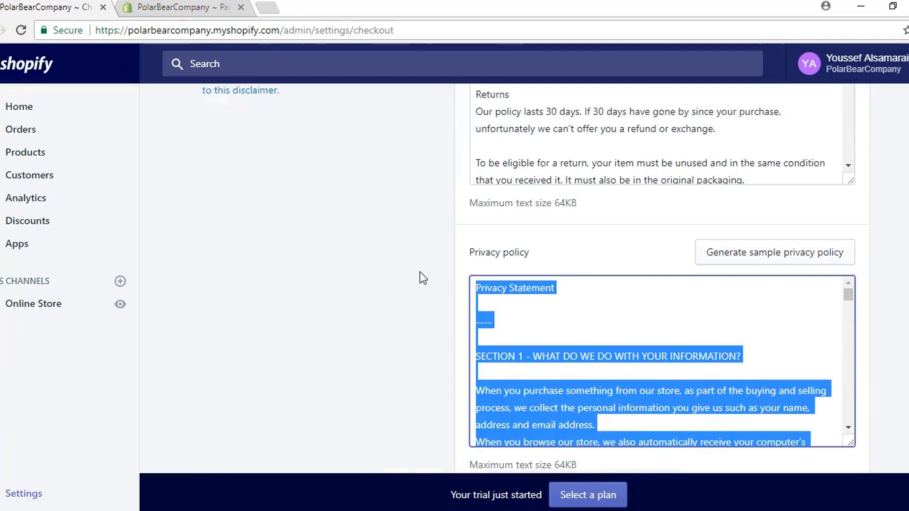
# Step: Select all the sample refund policy text in the checkout settings
pyautogui.scroll(4, 419, 276)
pyautogui.click(564, 260)
pyautogui.hotkey('ctrl', 'a')
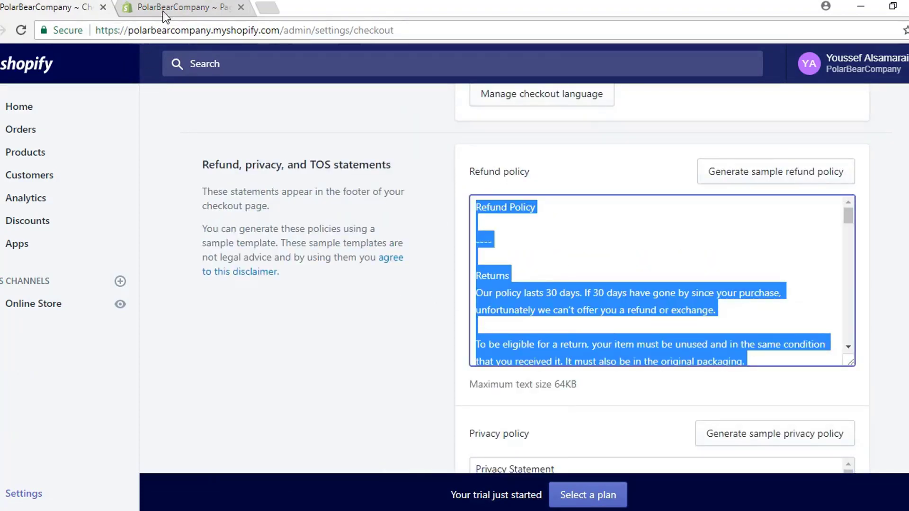
pyautogui.click(163, 11)
# Step: Create and save a 'Refund Policy' page with the pasted refund text, then close its tab
pyautogui.click(889, 150)
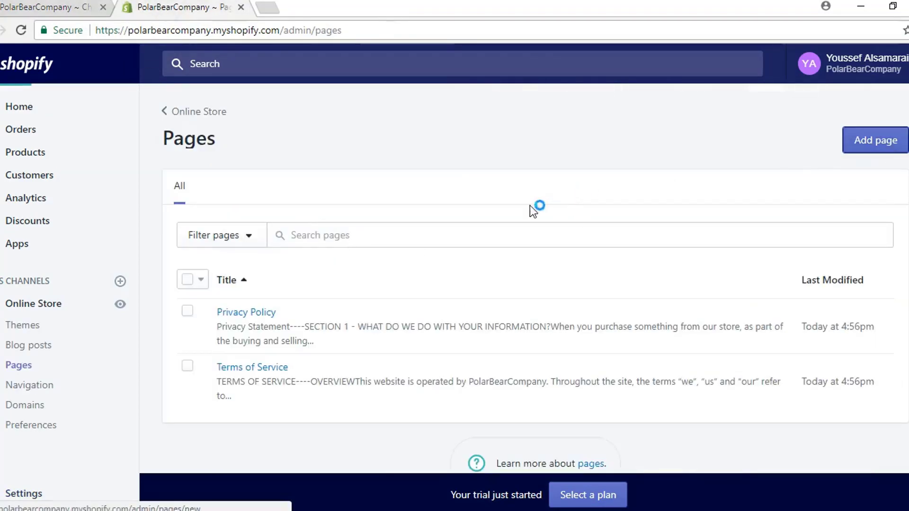
pyautogui.click(360, 252)
pyautogui.write('R')
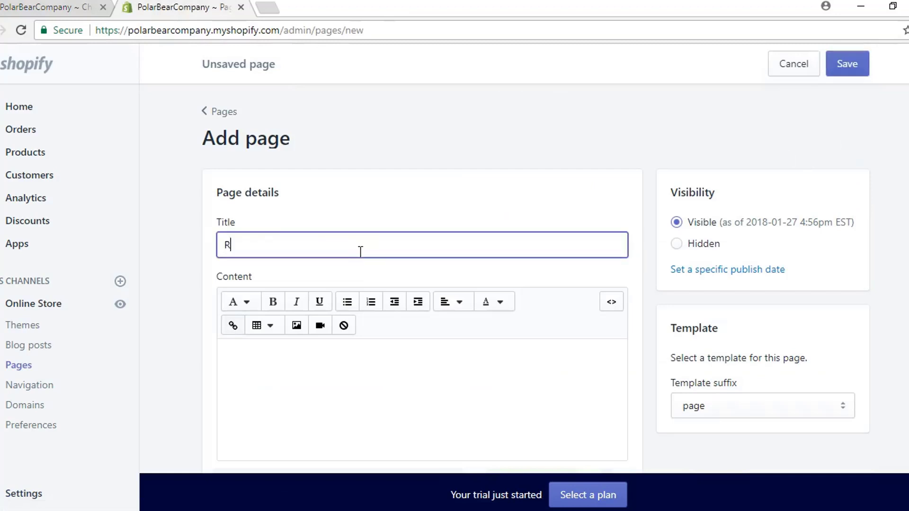
pyautogui.write('efund Policy')
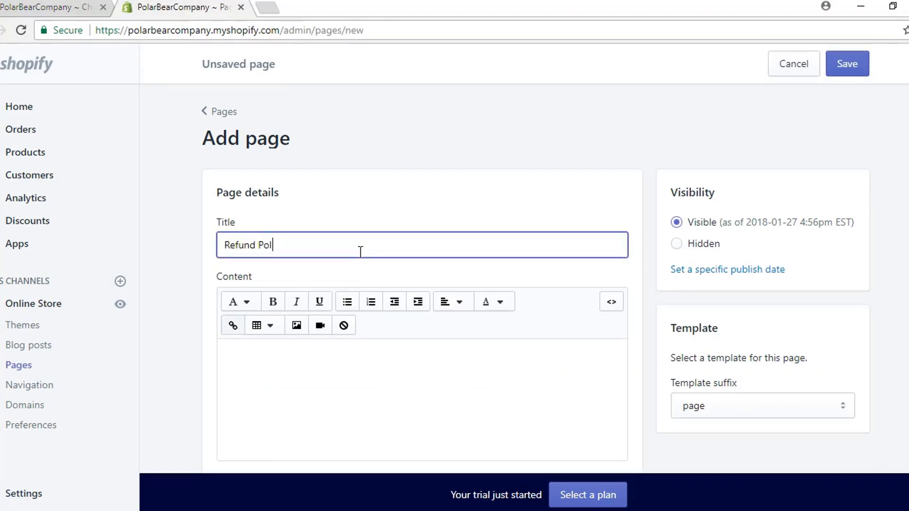
pyautogui.click(380, 371)
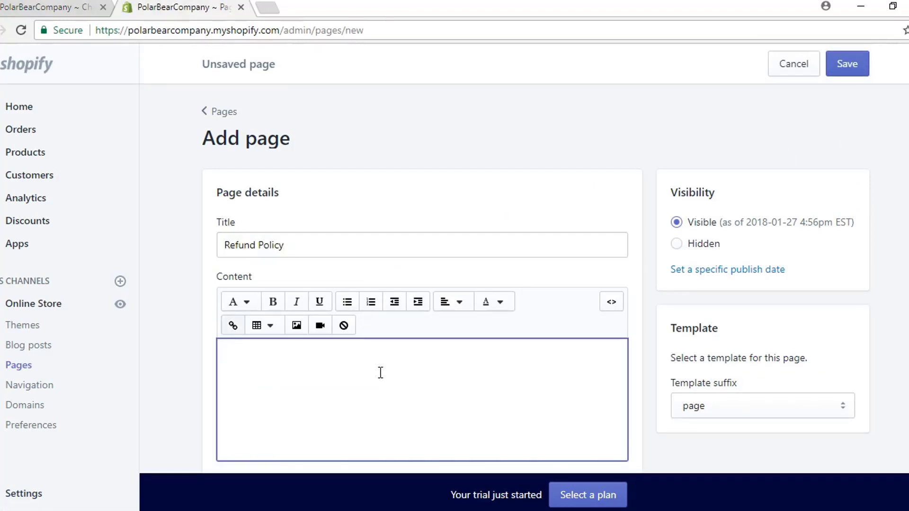
pyautogui.hotkey('ctrl', 'v')
pyautogui.click(843, 69)
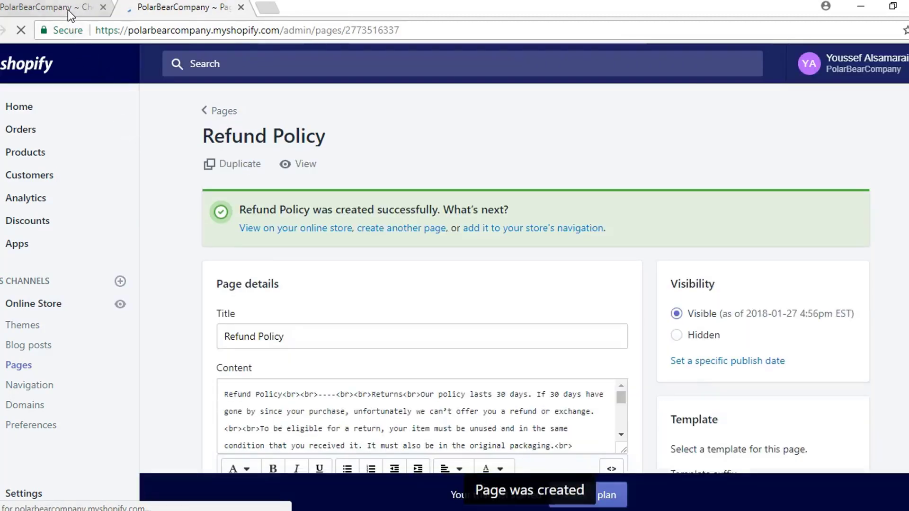
pyautogui.click(241, 8)
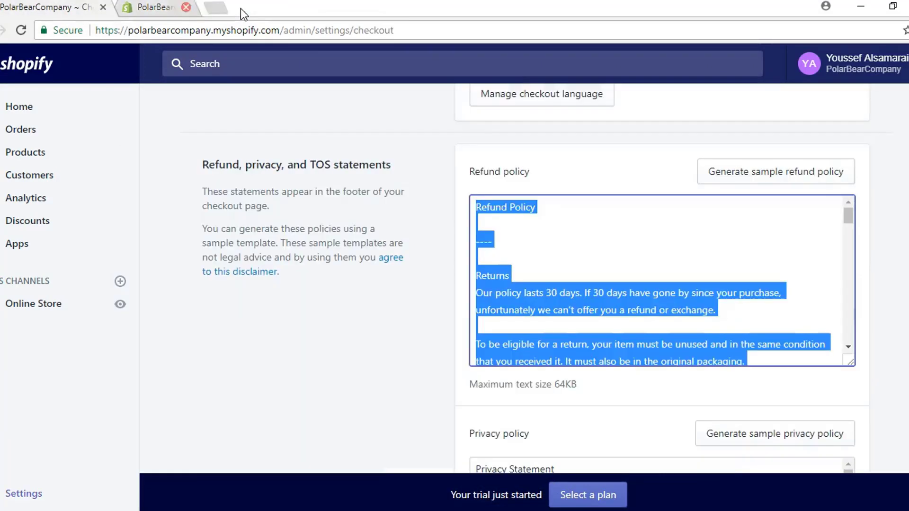
pyautogui.click(256, 374)
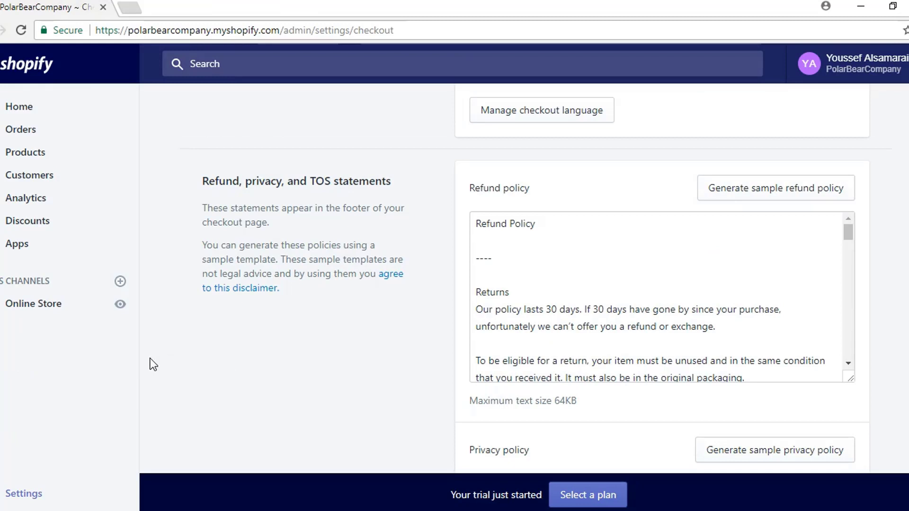
# Step: Review the Payment providers settings, then go to the Apps section
pyautogui.click(17, 493)
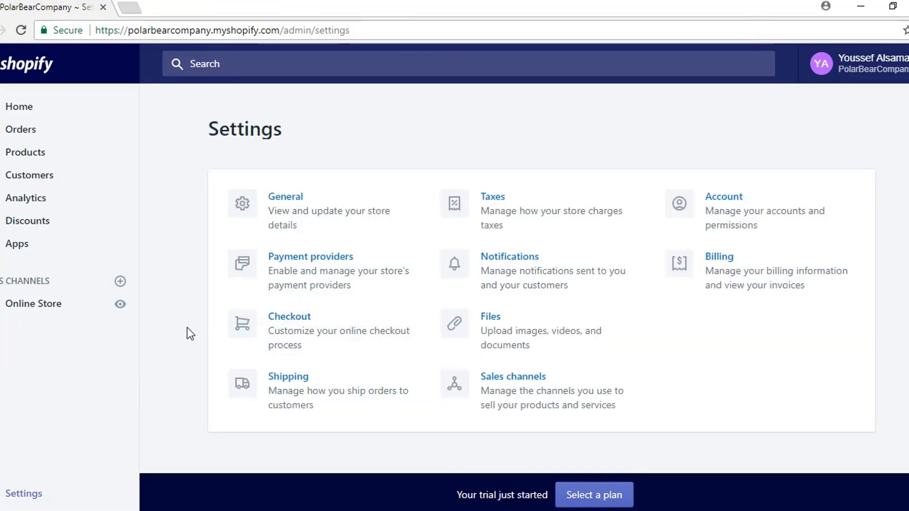
pyautogui.click(322, 264)
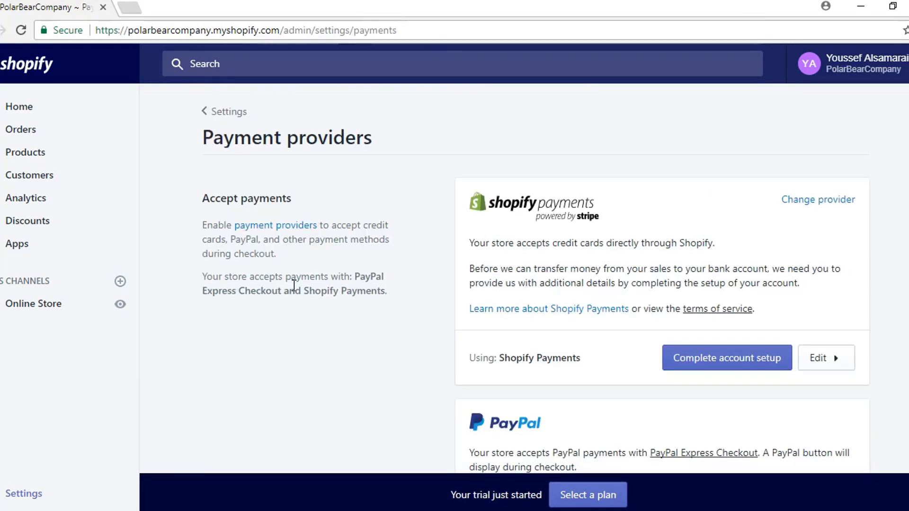
pyautogui.scroll(-2, 293, 285)
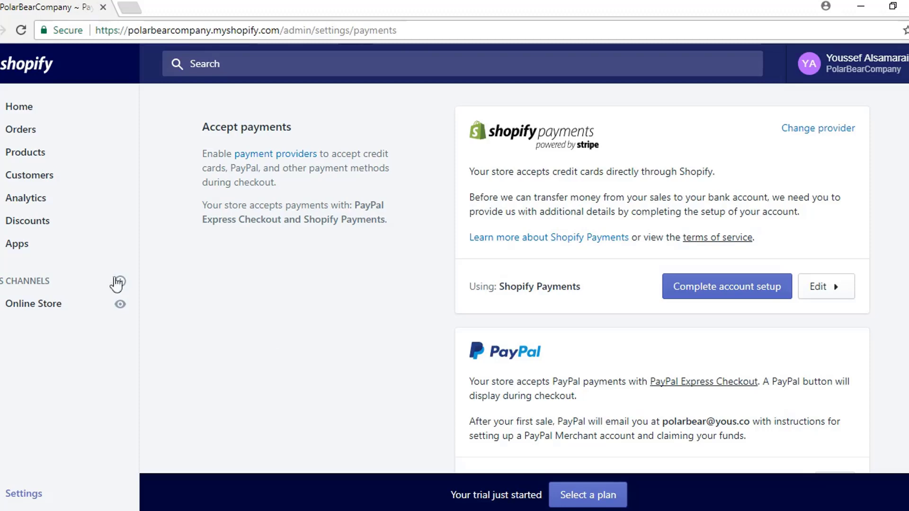
pyautogui.click(15, 253)
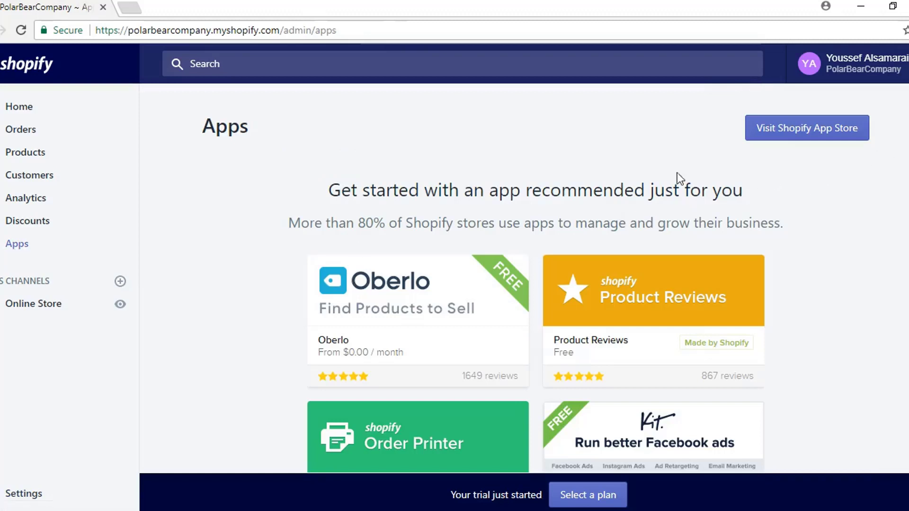
# Step: Search the App Store for 'obe', install Oberlo, and close its dashboard tab
pyautogui.click(797, 128)
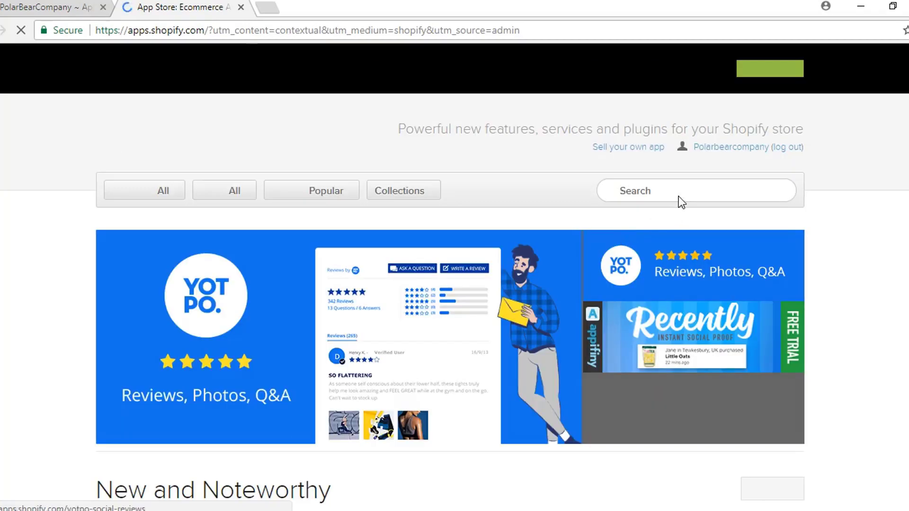
pyautogui.click(675, 190)
pyautogui.write('obe')
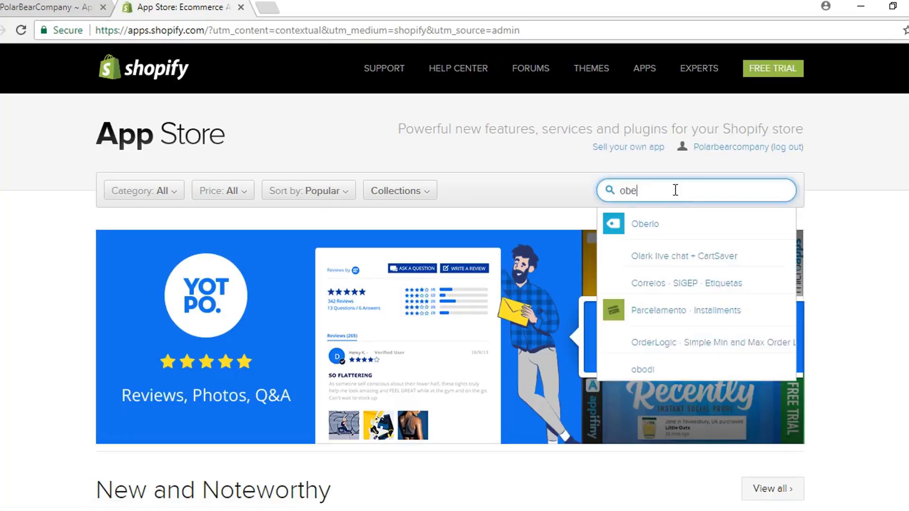
pyautogui.click(664, 220)
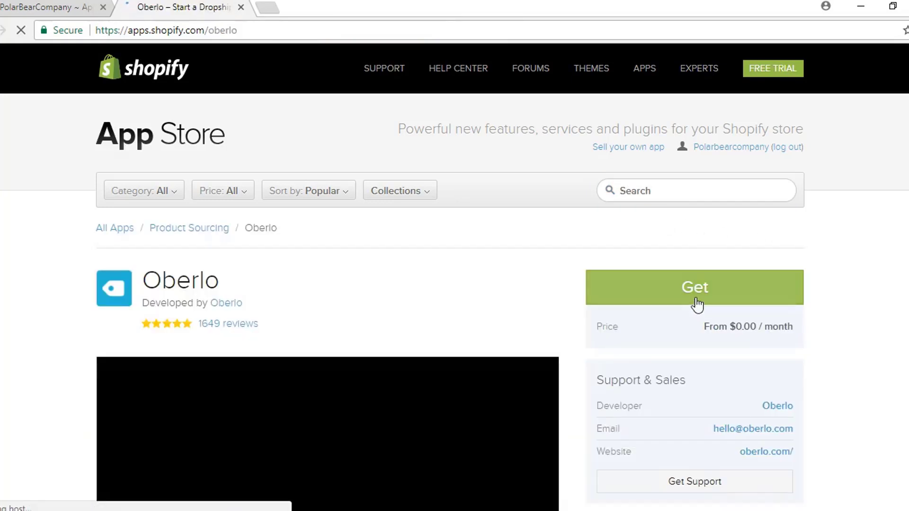
pyautogui.click(699, 301)
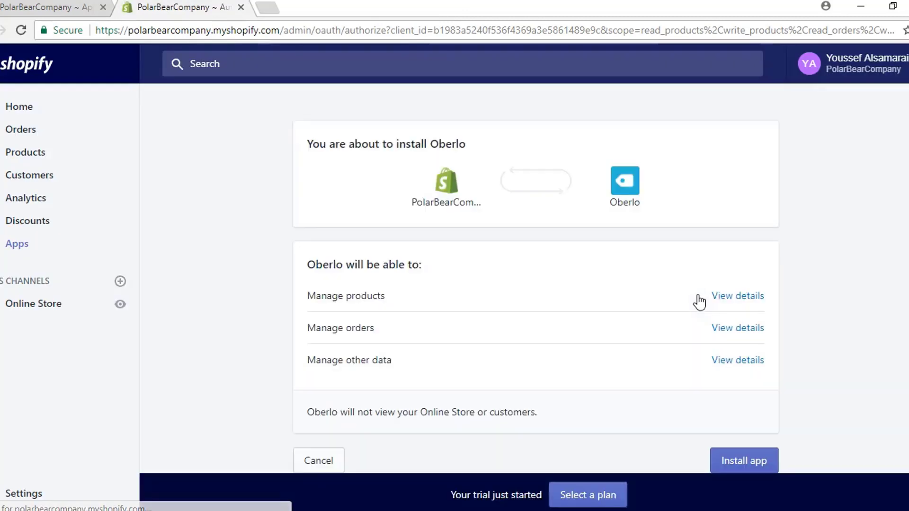
pyautogui.scroll(-2, 757, 394)
pyautogui.click(746, 376)
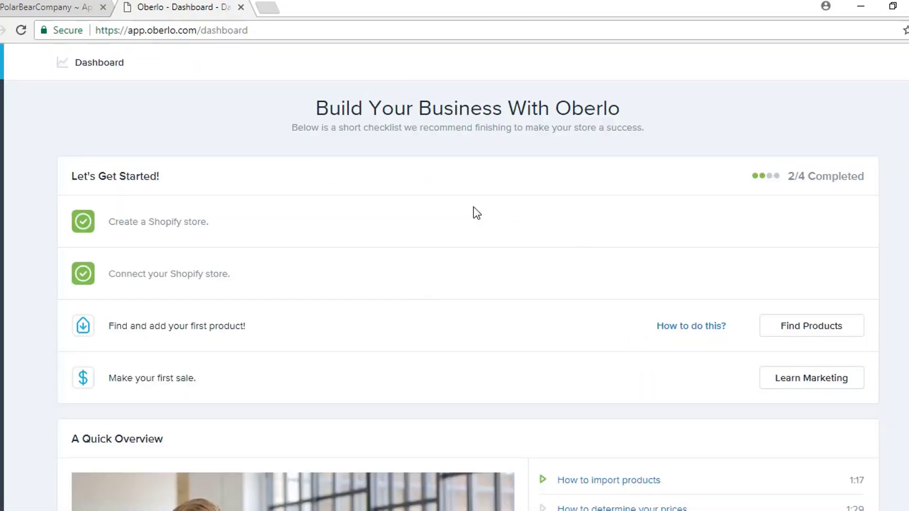
pyautogui.click(242, 8)
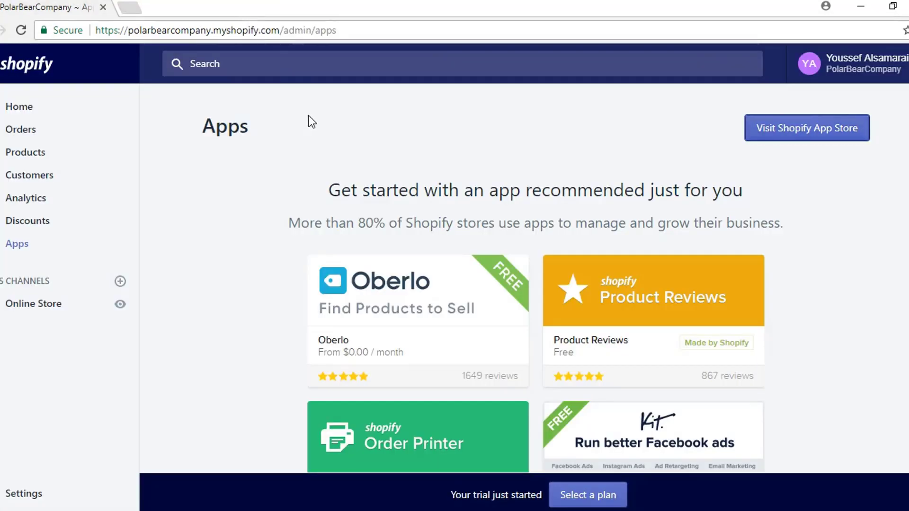
# Step: Search the App Store for 'Print', install Printful - Printing & Warehousing, and check the installed apps
pyautogui.click(827, 133)
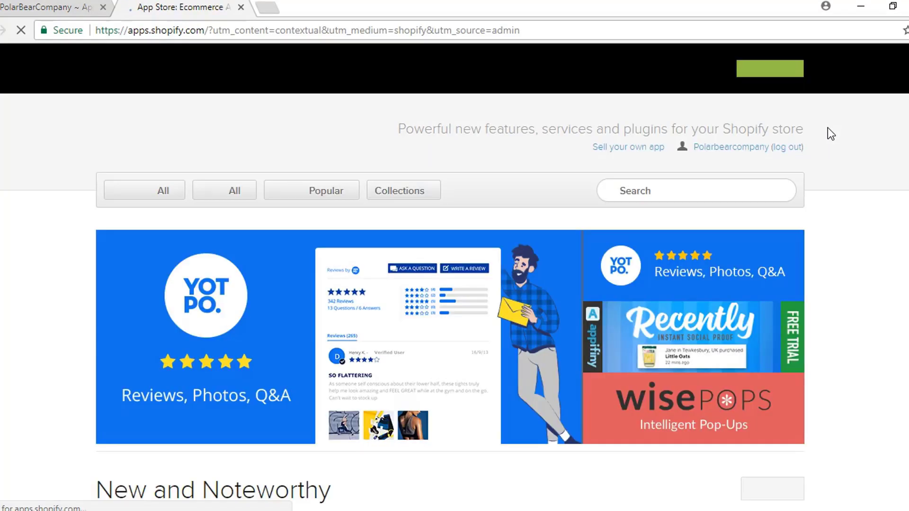
pyautogui.click(675, 197)
pyautogui.write('Printfu')
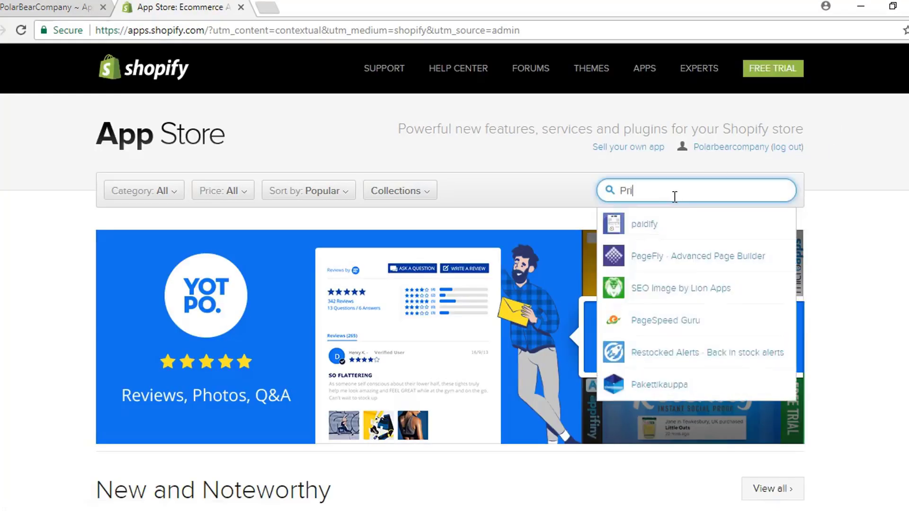
pyautogui.press('BackSpace')
pyautogui.press('BackSpace')
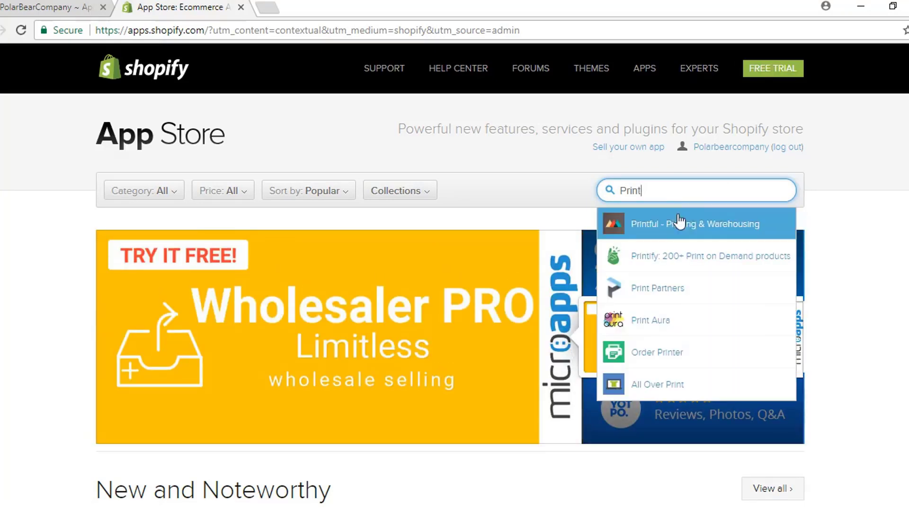
pyautogui.click(676, 225)
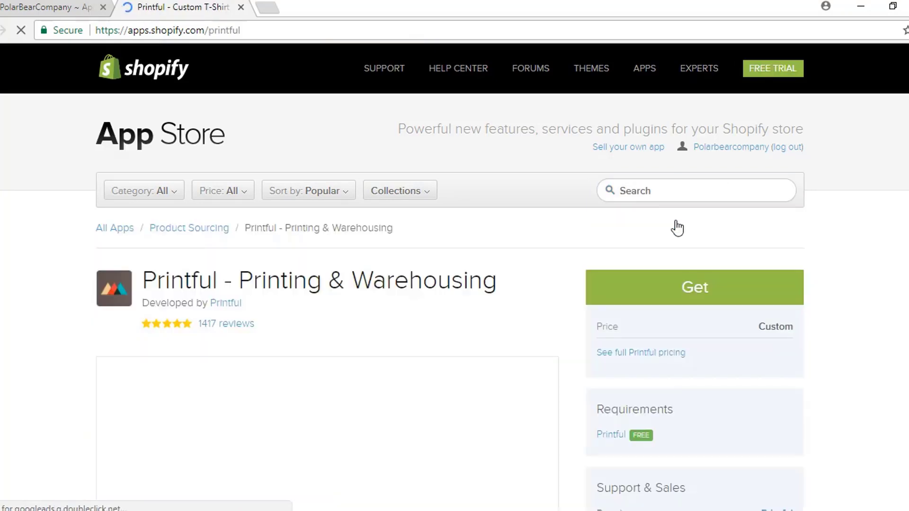
pyautogui.click(705, 299)
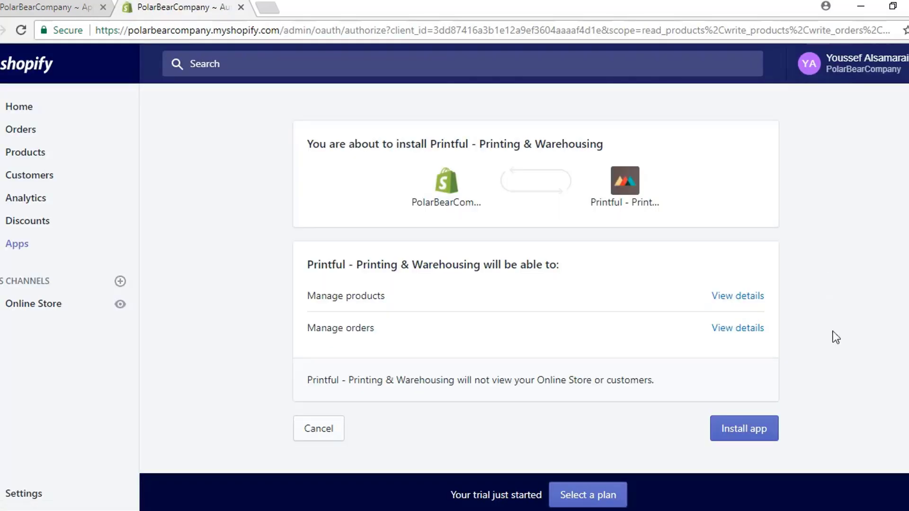
pyautogui.click(762, 434)
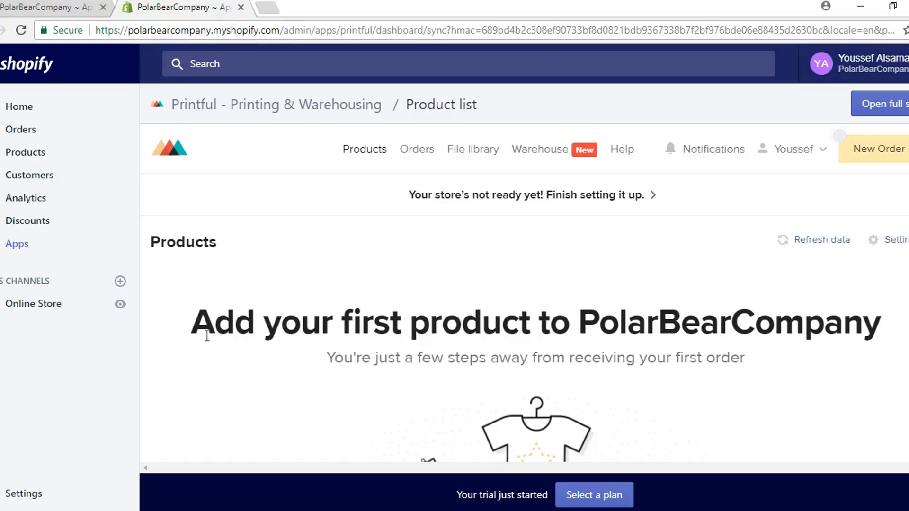
pyautogui.click(17, 249)
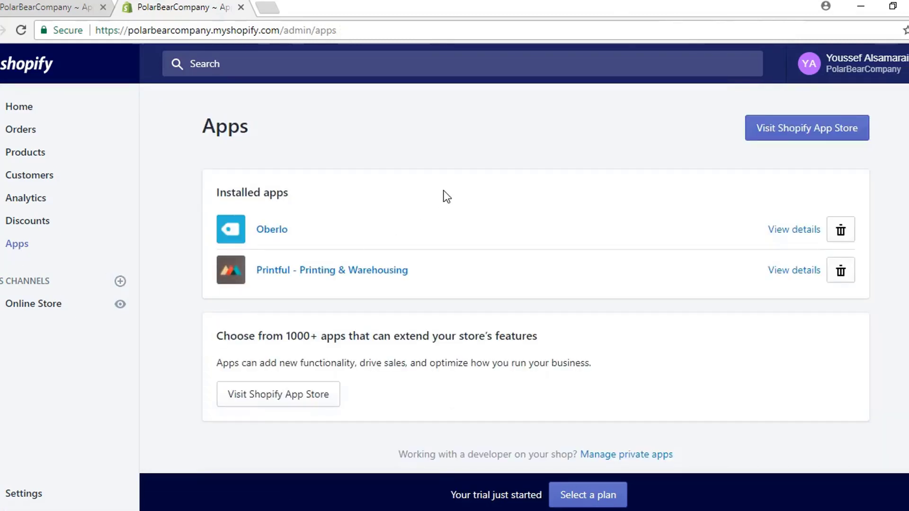
# Step: From Oberlo's Search Products page, open the Import product by URL or ID form, then a blank tab
pyautogui.click(274, 233)
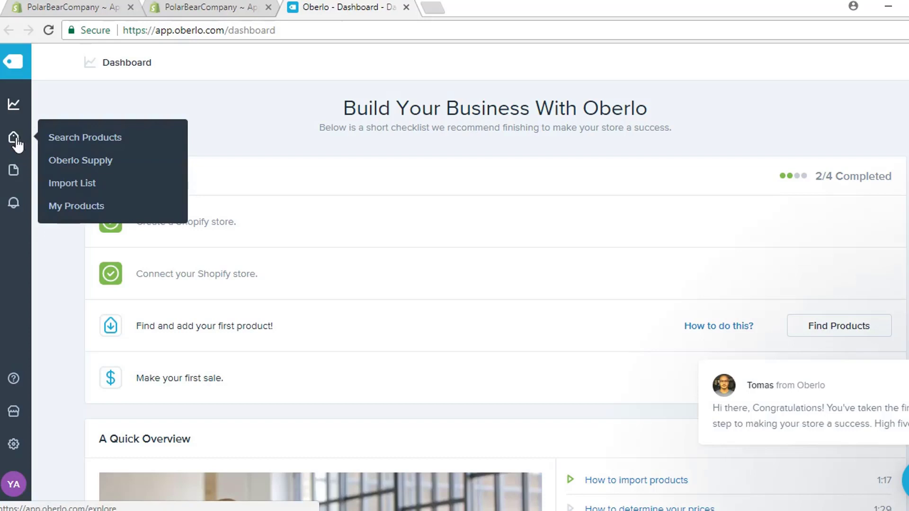
pyautogui.click(15, 141)
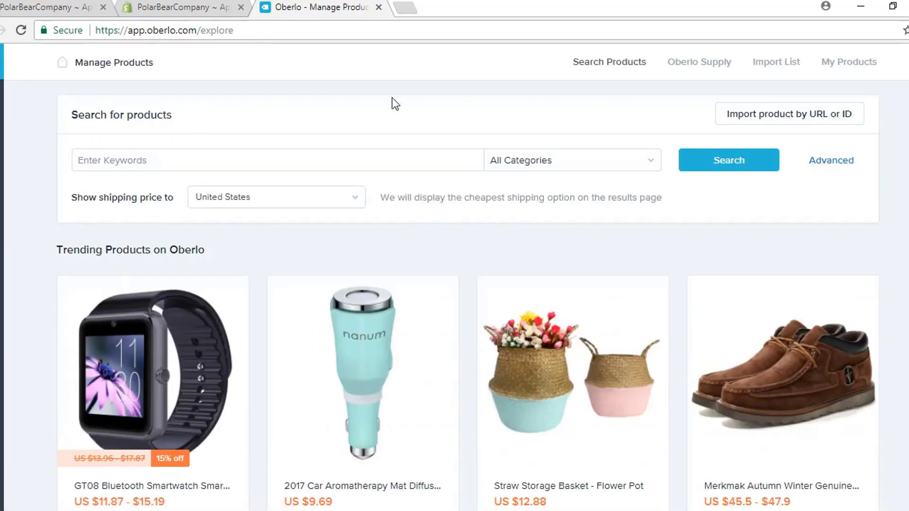
pyautogui.click(737, 118)
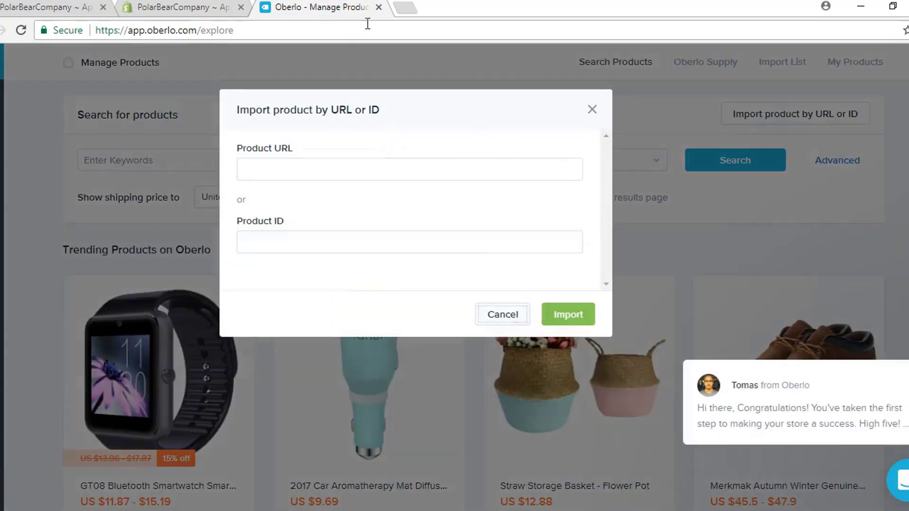
pyautogui.click(399, 10)
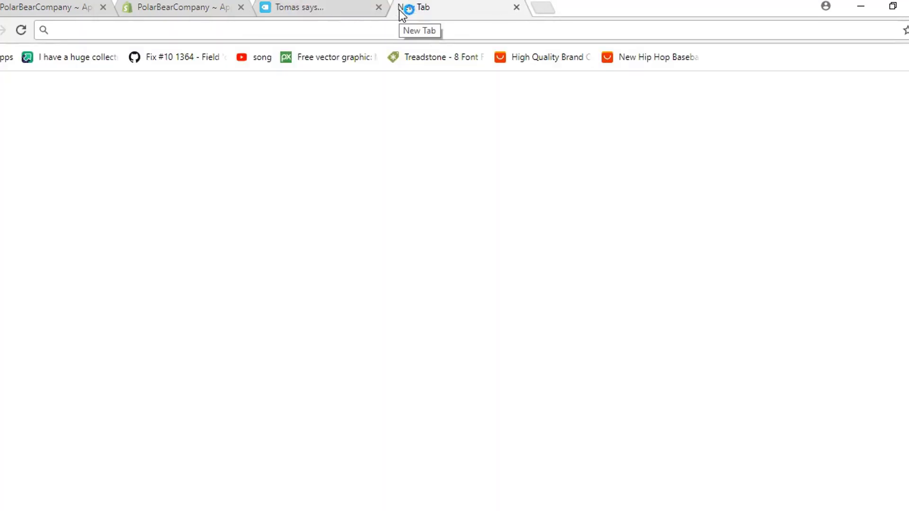
# Step: Go to AliExpress and search for 'polar bear' products
pyautogui.write('aliexpress.com')
pyautogui.press('Return')
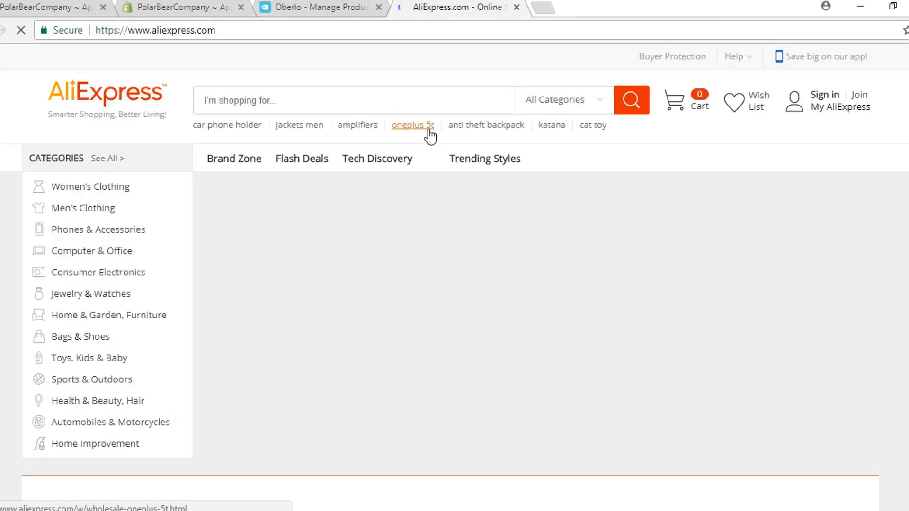
pyautogui.click(296, 101)
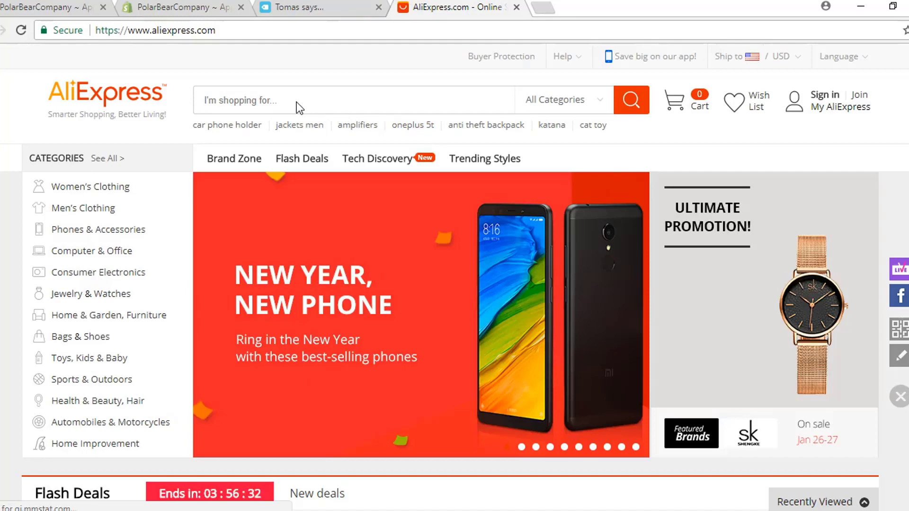
pyautogui.write('polar bear')
pyautogui.press('Return')
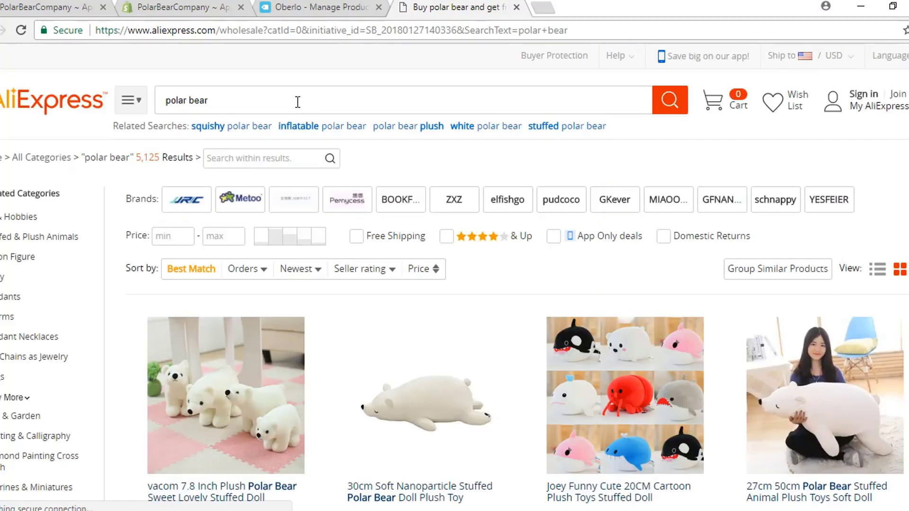
pyautogui.scroll(-3, 382, 119)
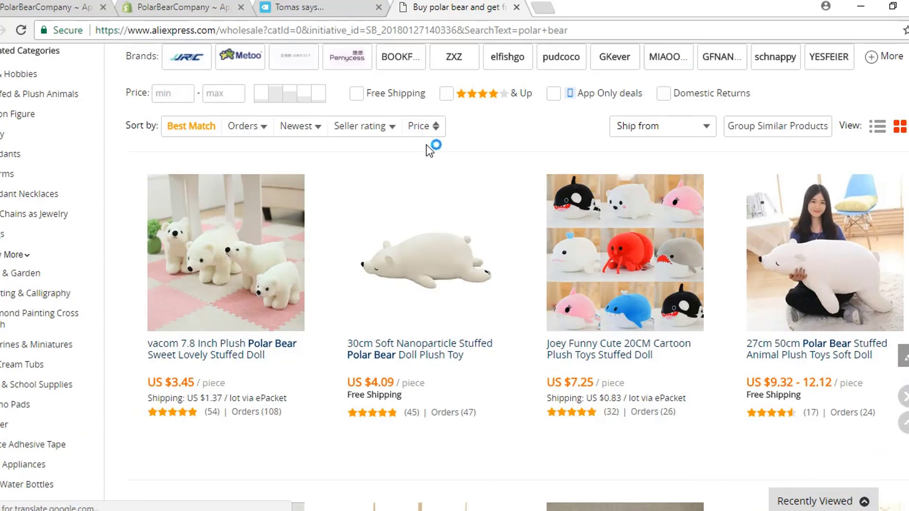
pyautogui.scroll(-2, 441, 156)
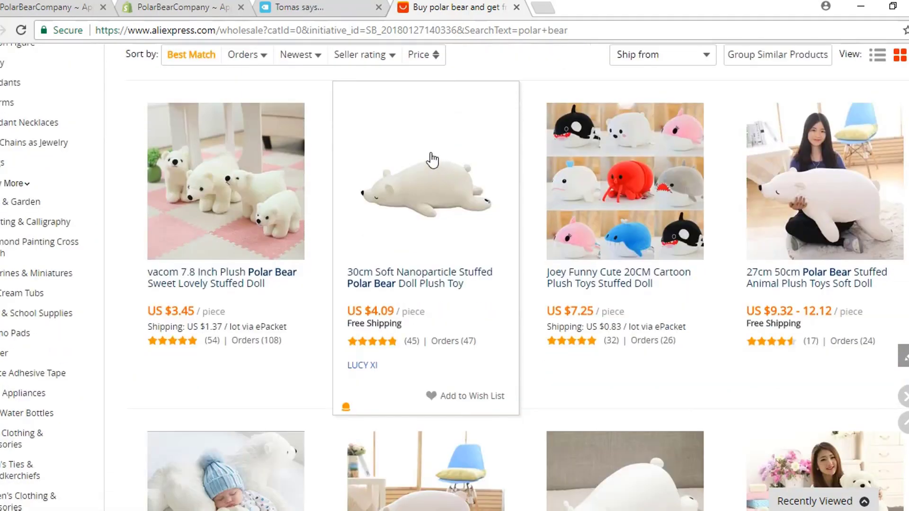
# Step: Open the 7.8 Inch plush polar bear, confirm ePacket to the US, and take its URL to Oberlo
pyautogui.click(237, 283)
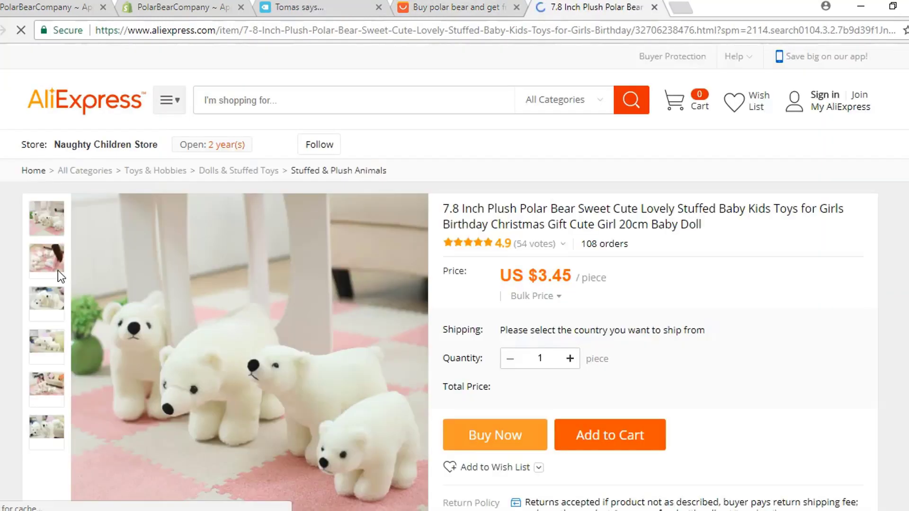
pyautogui.scroll(-2, 58, 271)
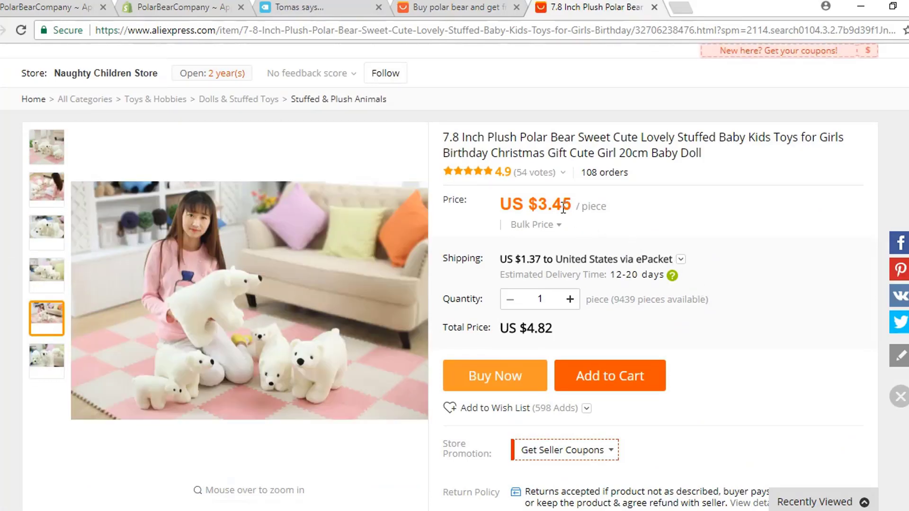
pyautogui.click(682, 260)
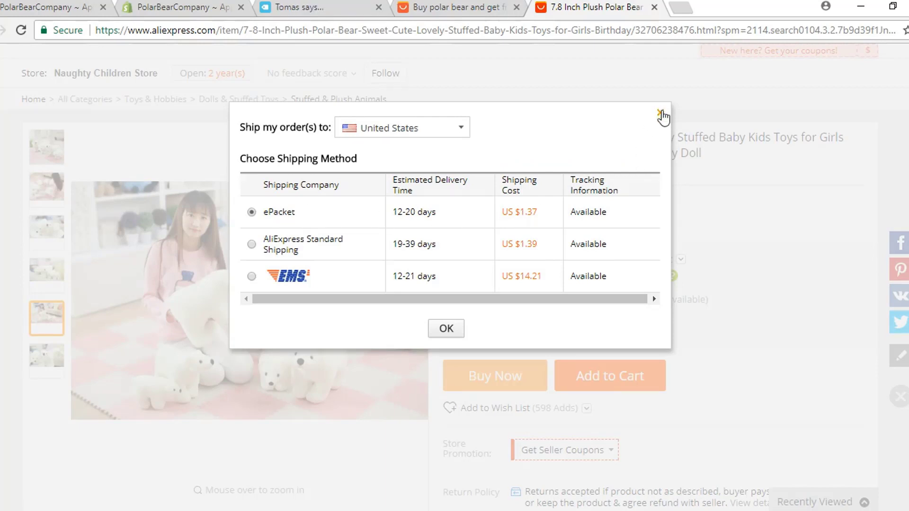
pyautogui.click(660, 113)
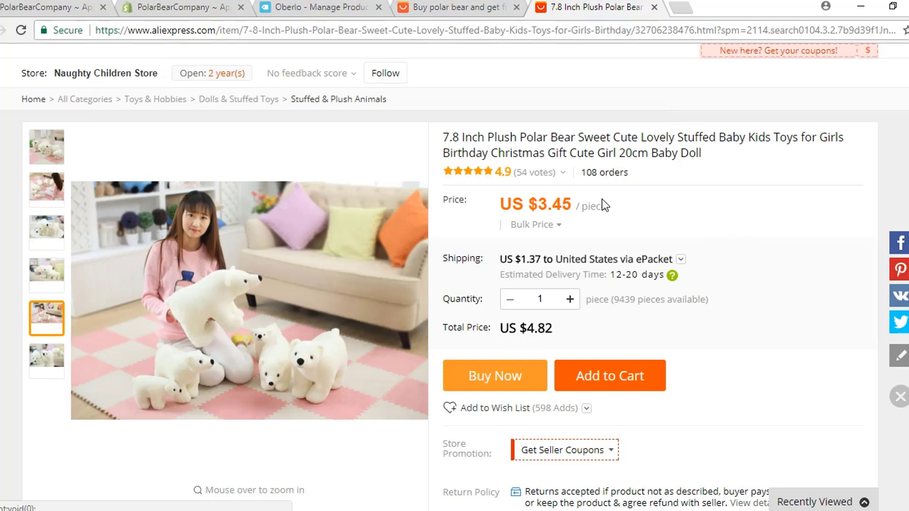
pyautogui.click(483, 35)
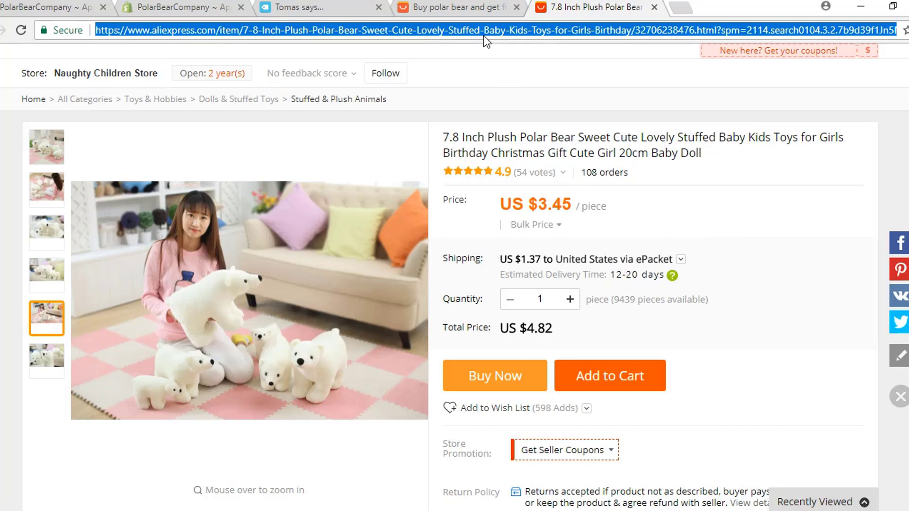
pyautogui.click(334, 8)
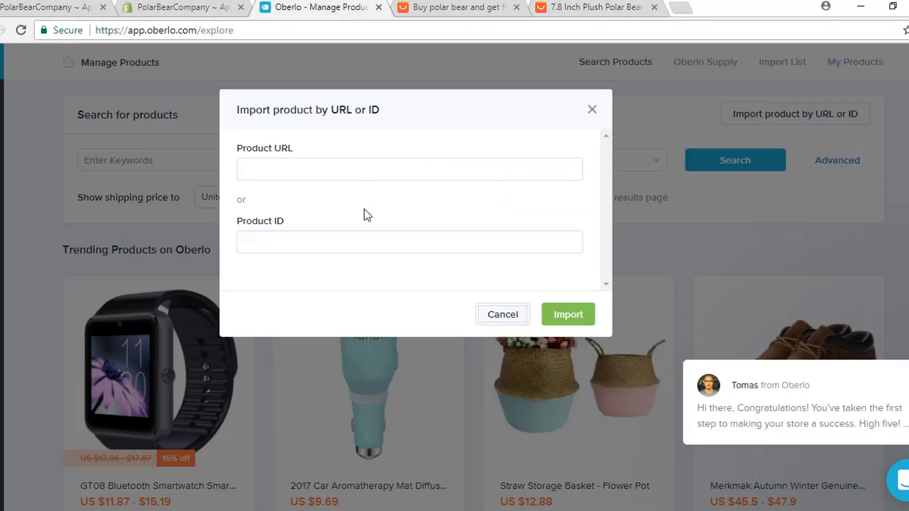
# Step: Import the plush polar bear into Oberlo from its pasted AliExpress link and open the Import List
pyautogui.click(359, 169)
pyautogui.hotkey('ctrl', 'v')
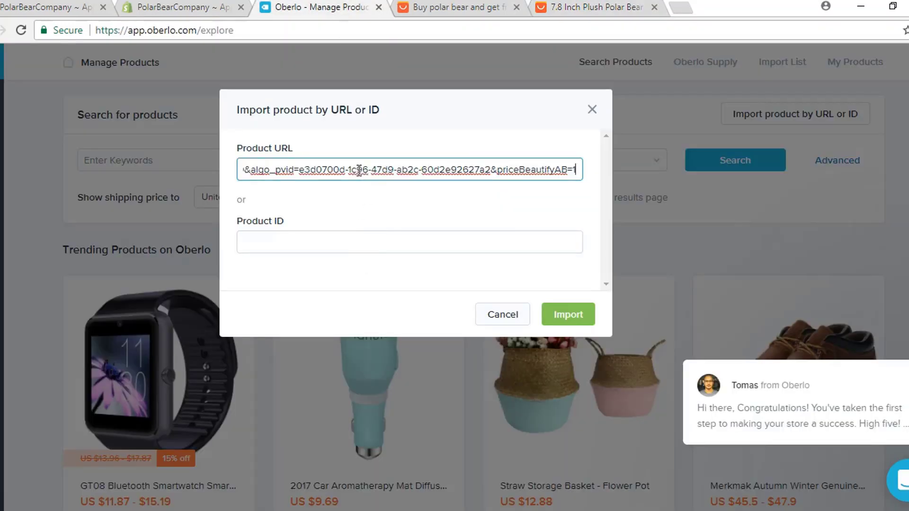
pyautogui.click(581, 318)
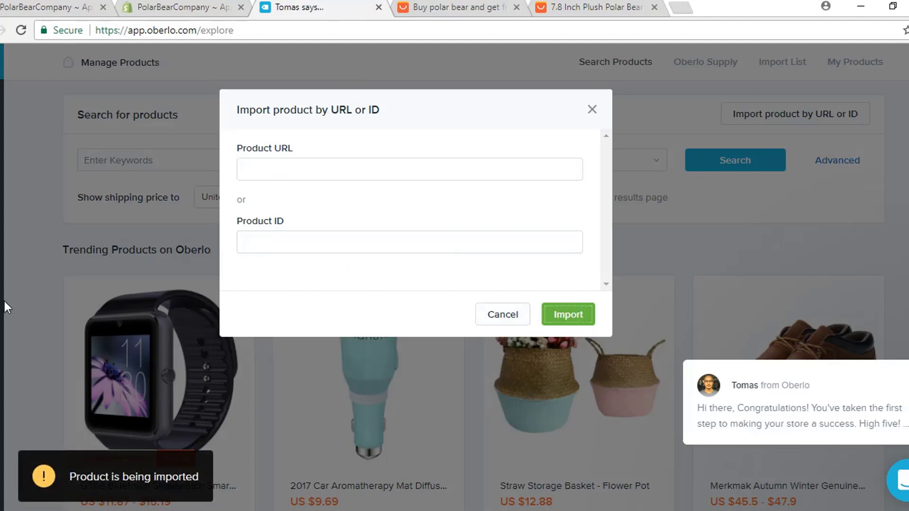
pyautogui.click(592, 110)
pyautogui.click(776, 65)
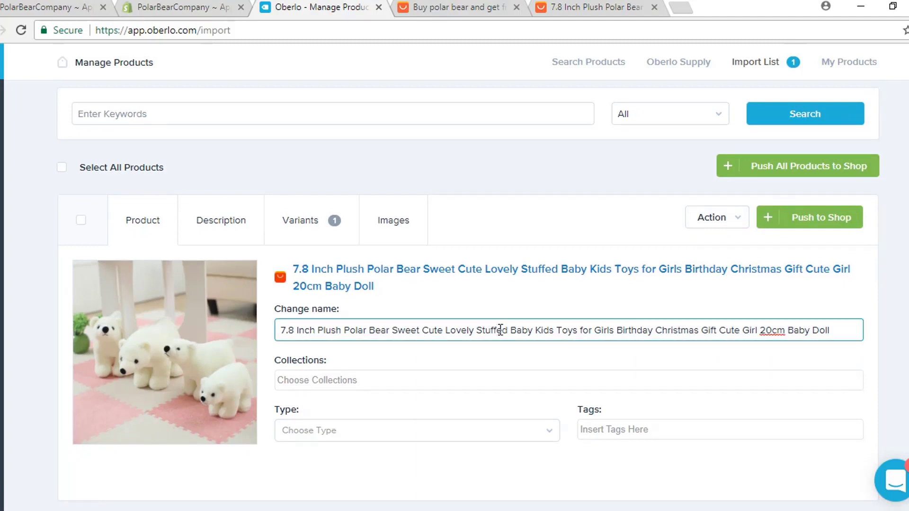
# Step: Rename the product 'Stuffed Polar Bear' and assign it to the Home page collection
pyautogui.hotkey('ctrl', 'a')
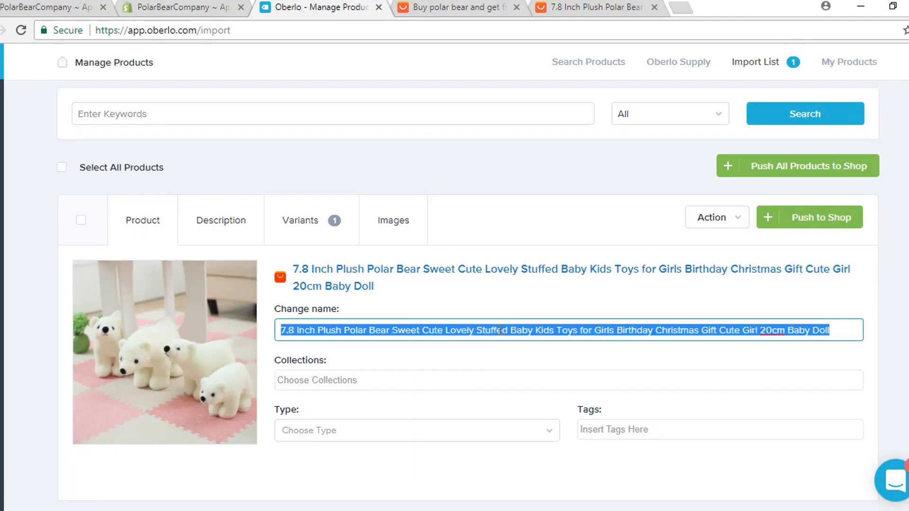
pyautogui.press('BackSpace')
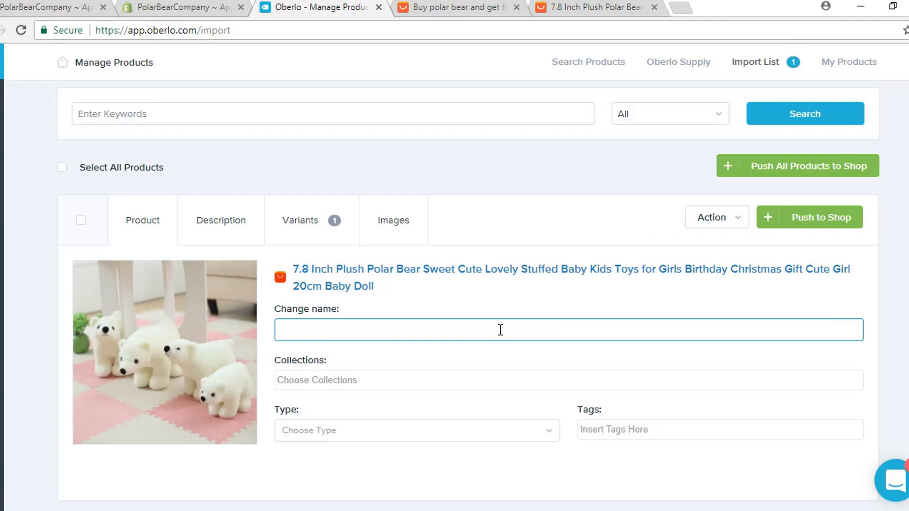
pyautogui.write('Stuffed Polar Bear')
pyautogui.click(402, 381)
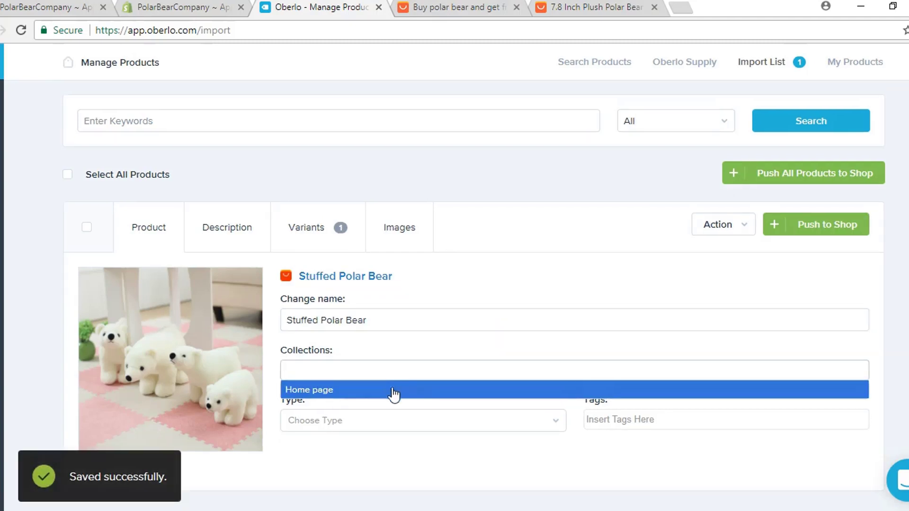
pyautogui.click(337, 391)
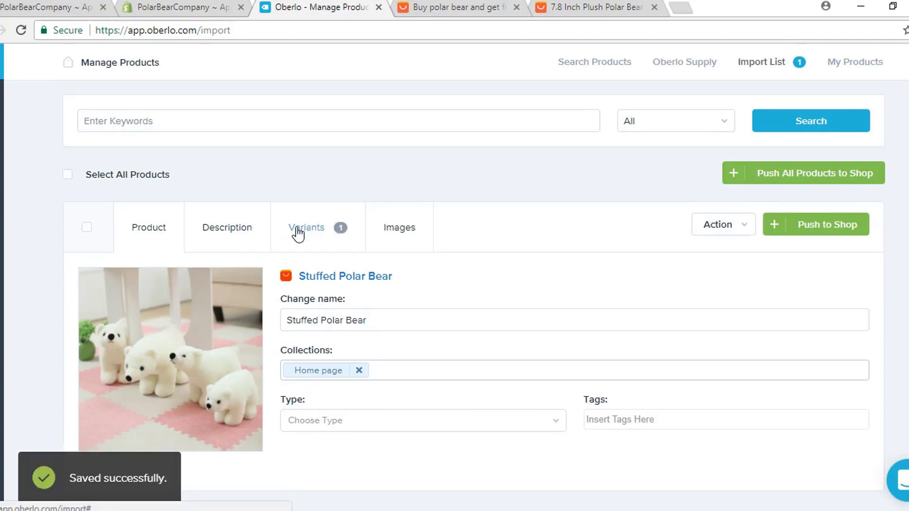
# Step: Review the Stuffed Polar Bear's description and its variants and prices
pyautogui.click(246, 232)
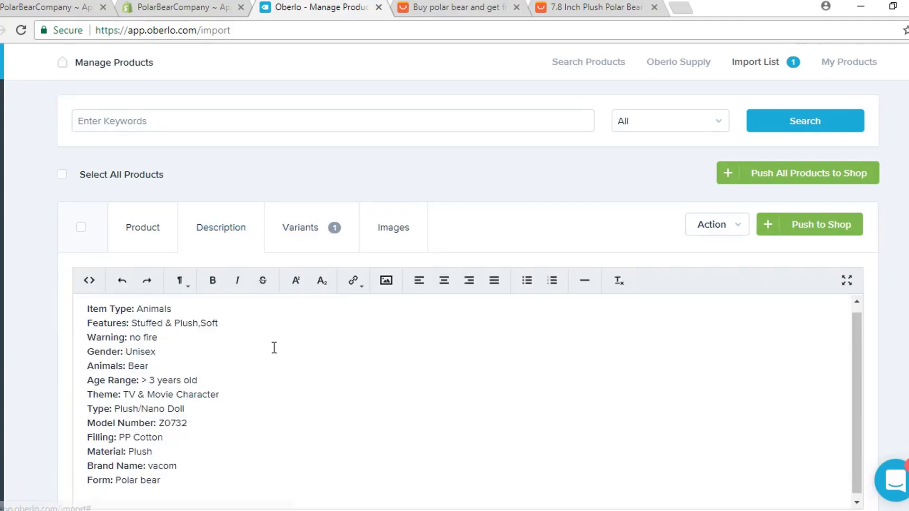
pyautogui.scroll(-1, 290, 366)
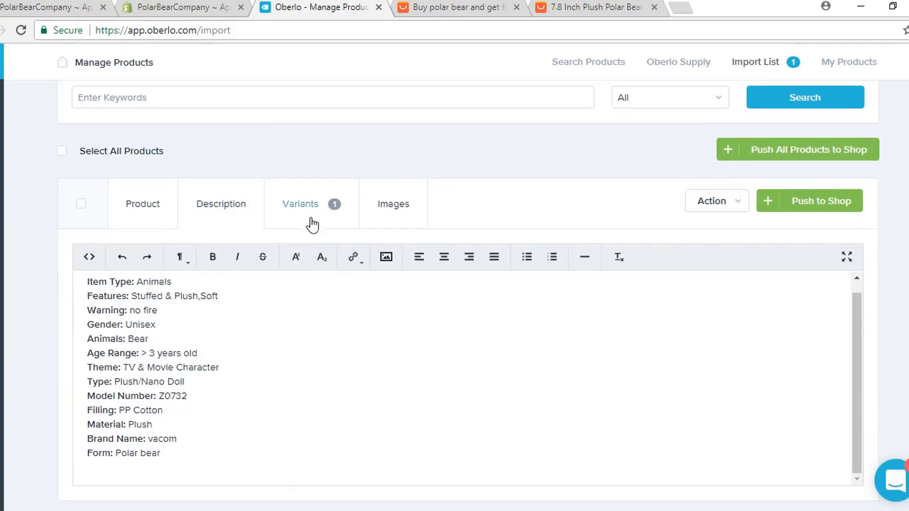
pyautogui.click(314, 218)
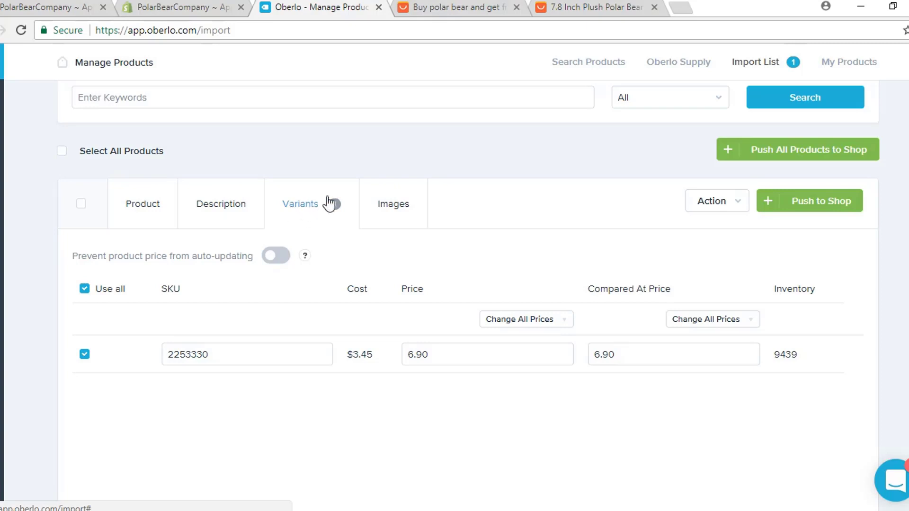
pyautogui.scroll(1, 479, 203)
# Step: Add two close-up bear photos to the product's images and push it to the Shopify store
pyautogui.click(404, 232)
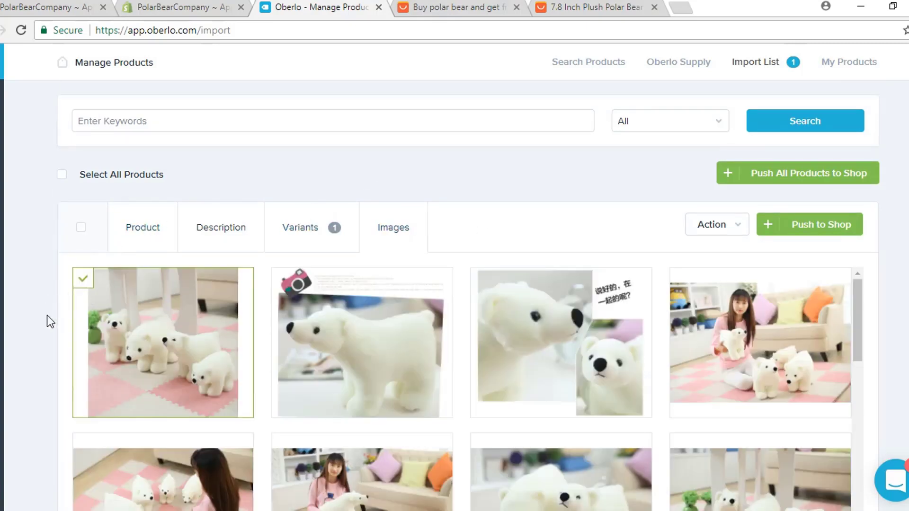
pyautogui.scroll(-1, 47, 315)
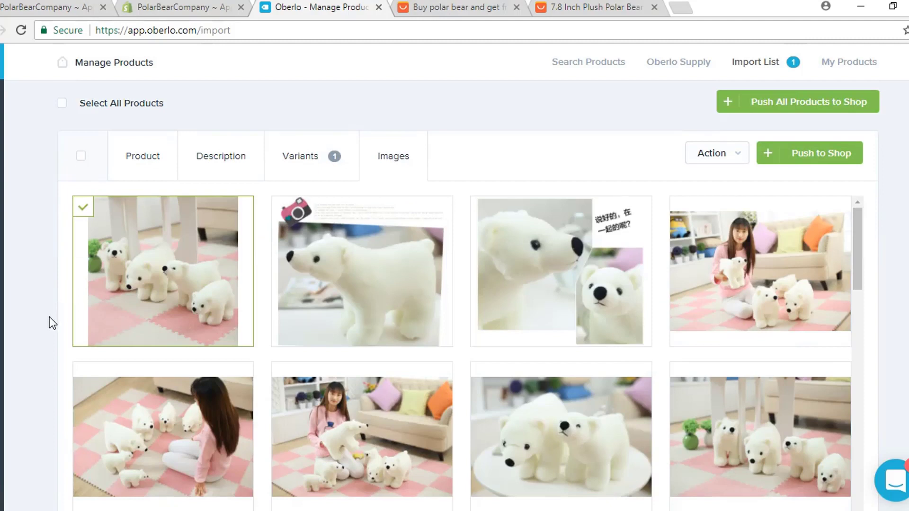
pyautogui.scroll(-2, 49, 317)
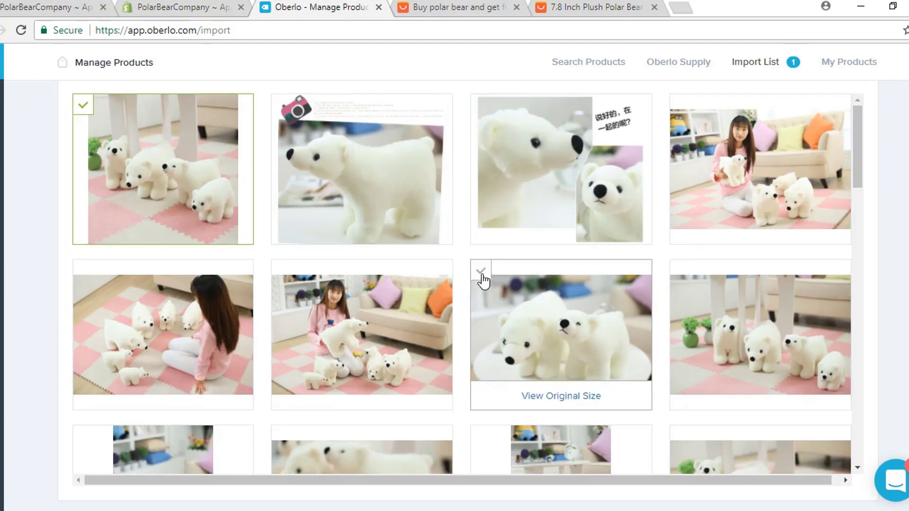
pyautogui.click(481, 273)
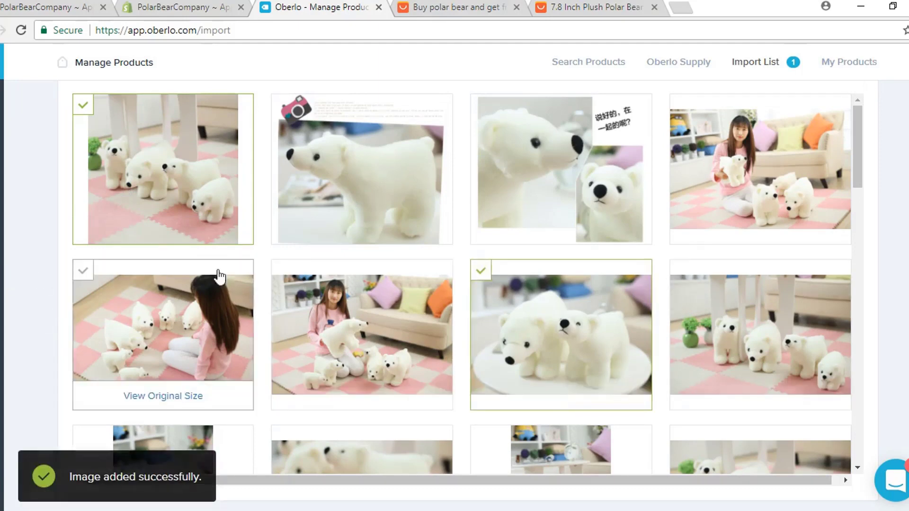
pyautogui.scroll(-4, 232, 284)
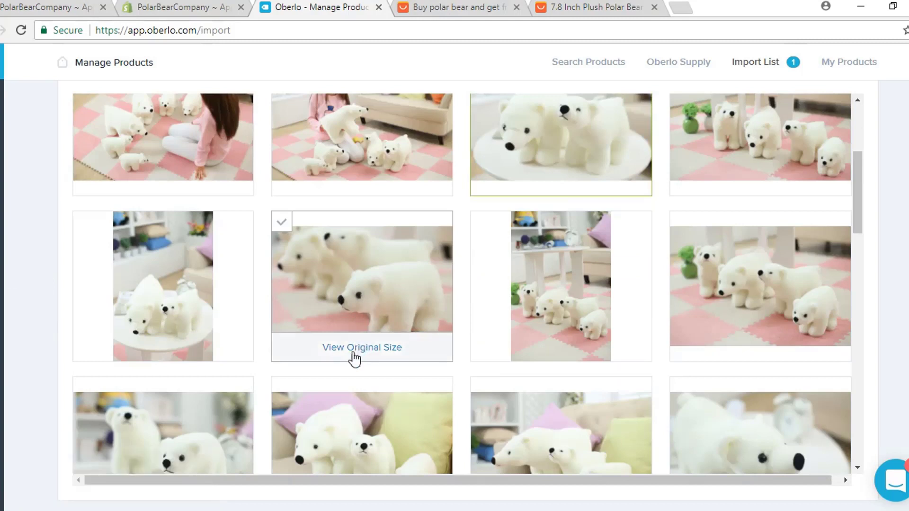
pyautogui.scroll(-3, 290, 284)
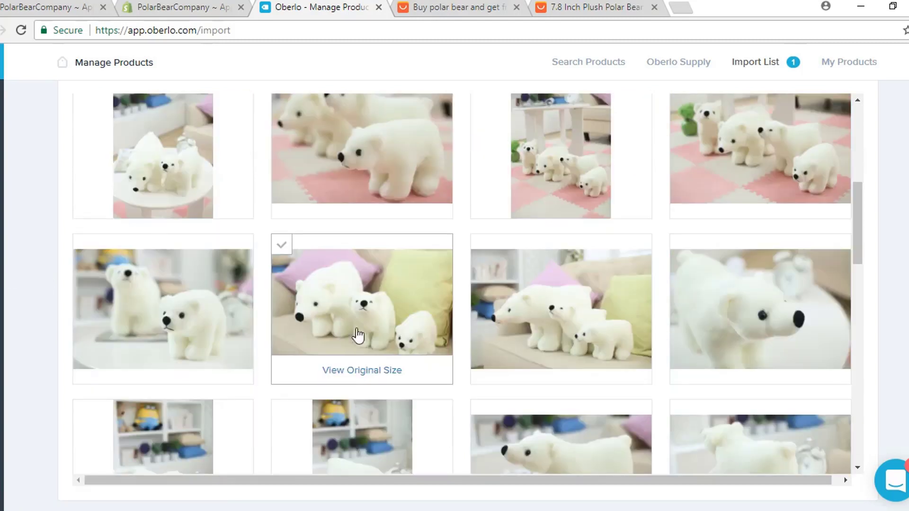
pyautogui.click(681, 246)
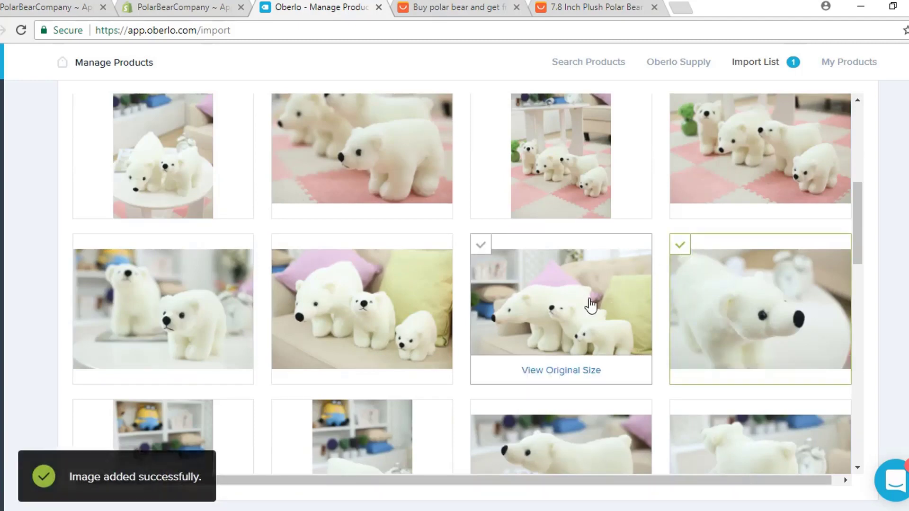
pyautogui.scroll(4, 627, 315)
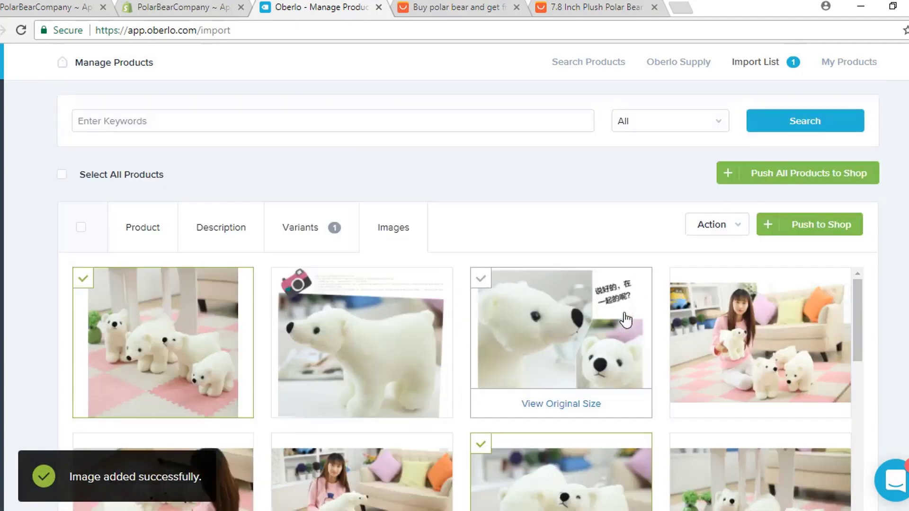
pyautogui.click(816, 227)
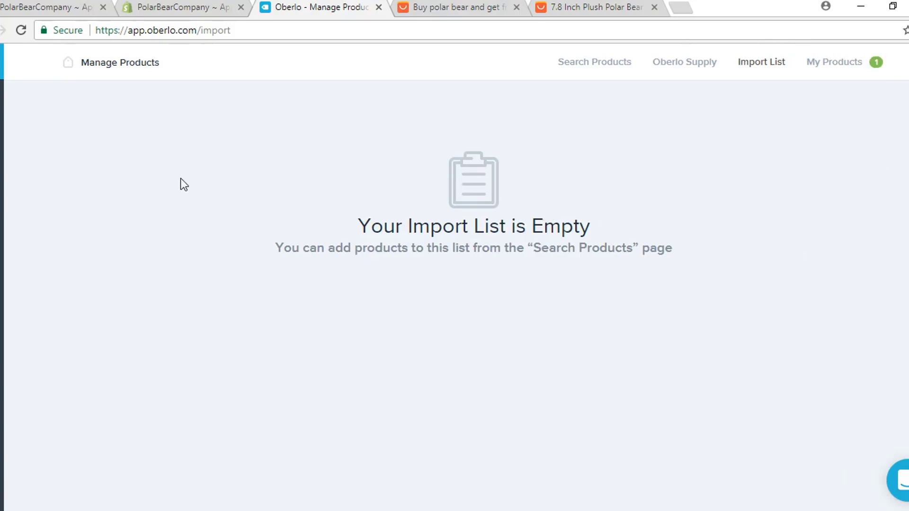
pyautogui.click(41, 10)
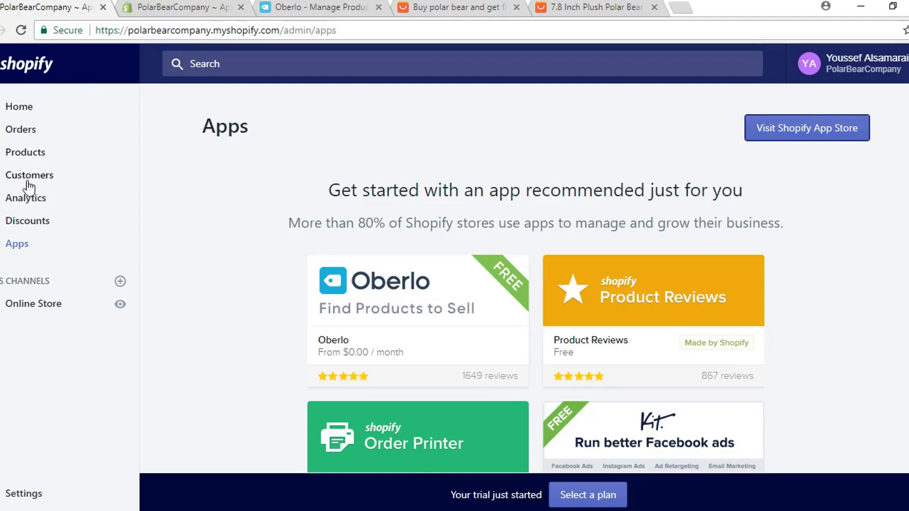
pyautogui.click(31, 153)
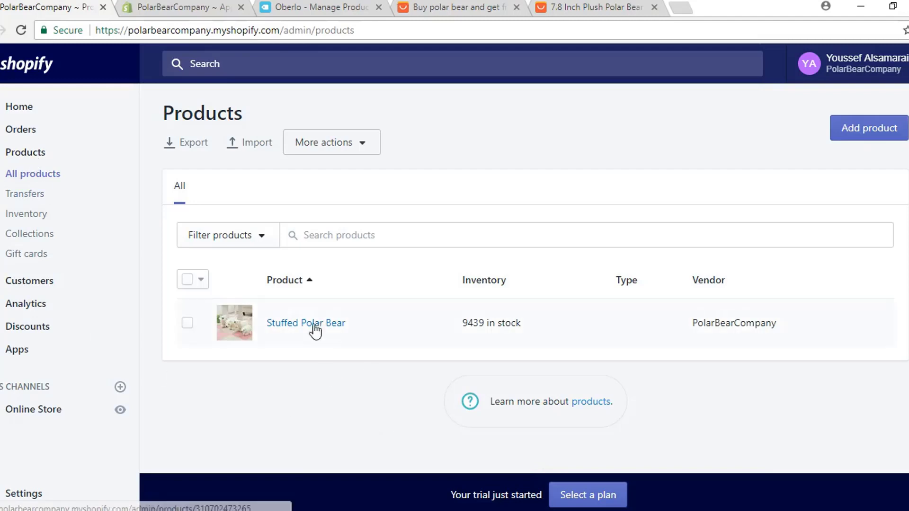
pyautogui.click(299, 328)
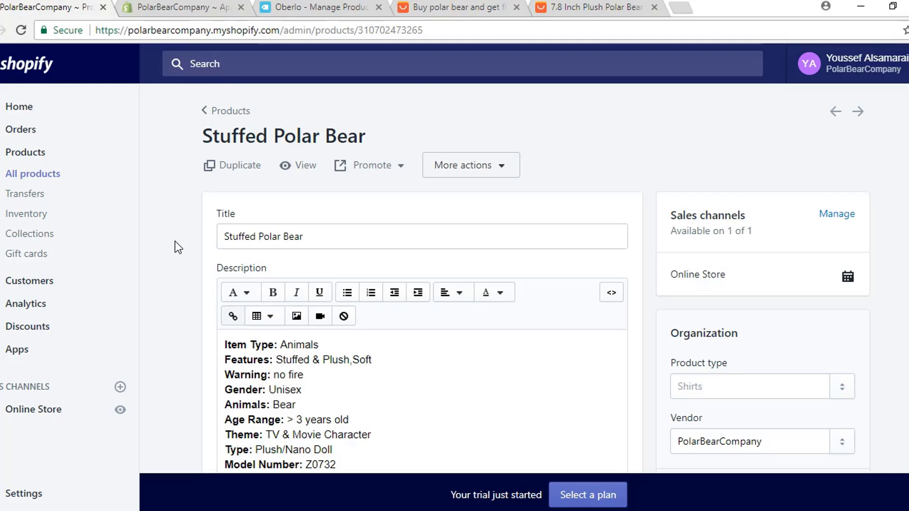
pyautogui.click(228, 111)
# Step: Close the plush polar bear page and search AliExpress for 'polar bear necklace'
pyautogui.click(587, 7)
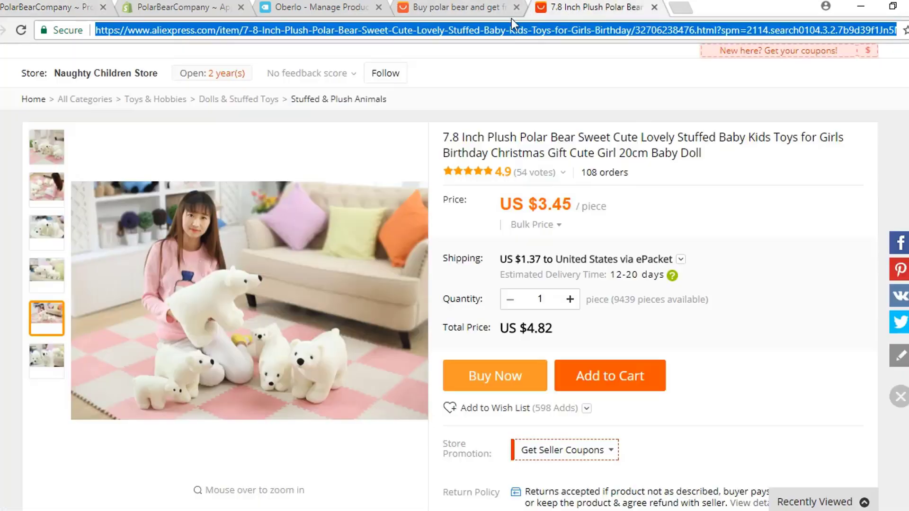
pyautogui.click(654, 7)
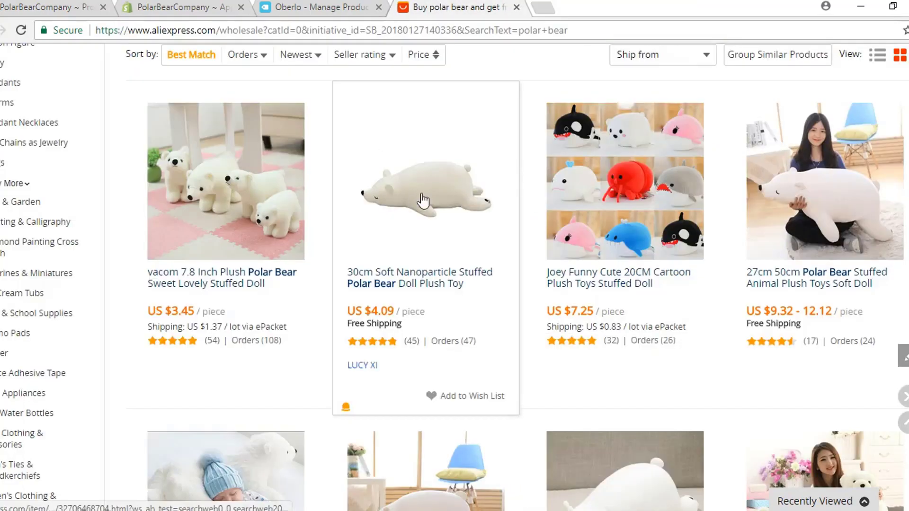
pyautogui.scroll(-7, 544, 200)
pyautogui.scroll(-6, 544, 200)
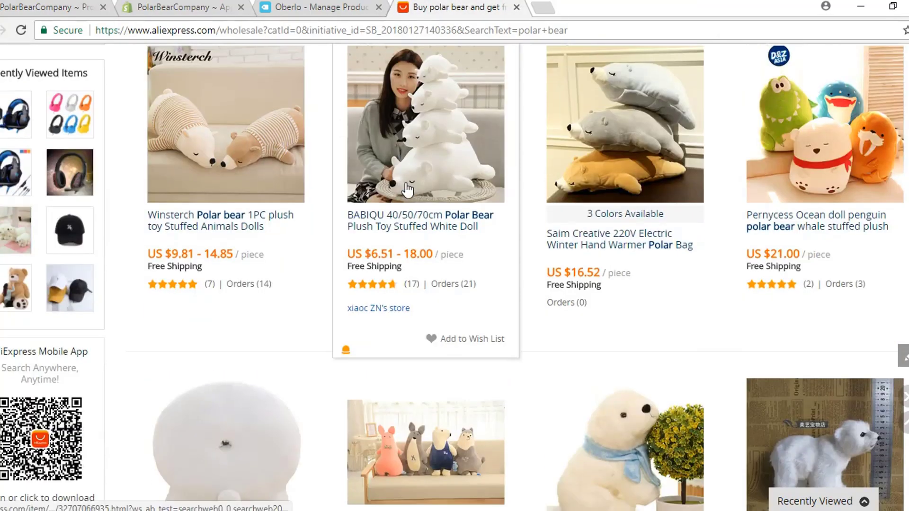
pyautogui.scroll(-5, 407, 189)
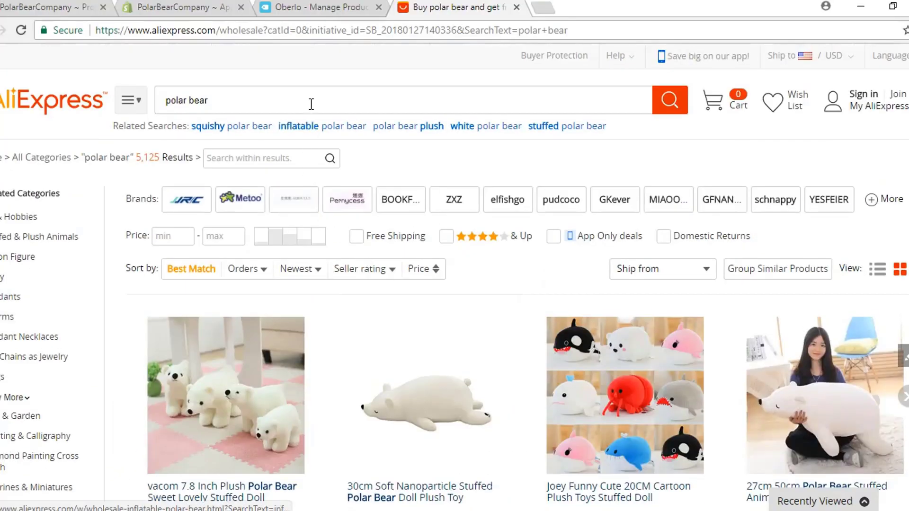
pyautogui.click(311, 100)
pyautogui.write('ne')
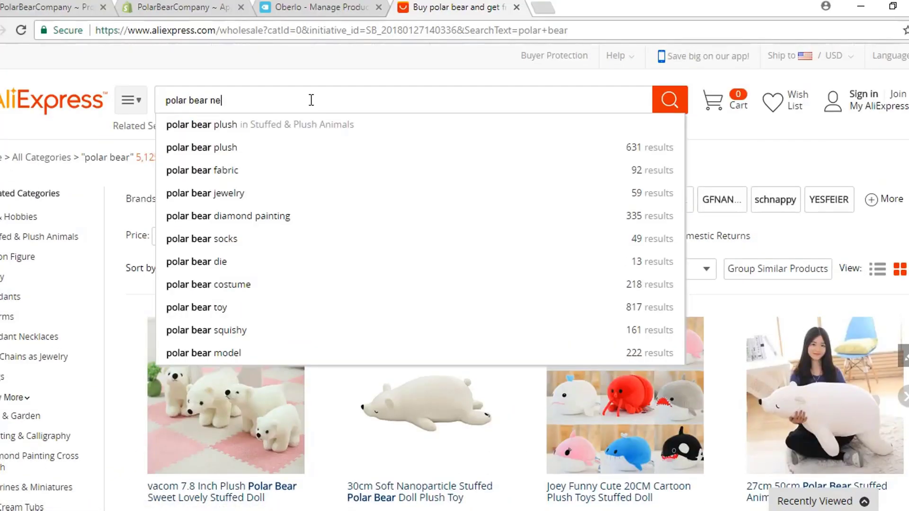
pyautogui.write('cklace')
pyautogui.press('Return')
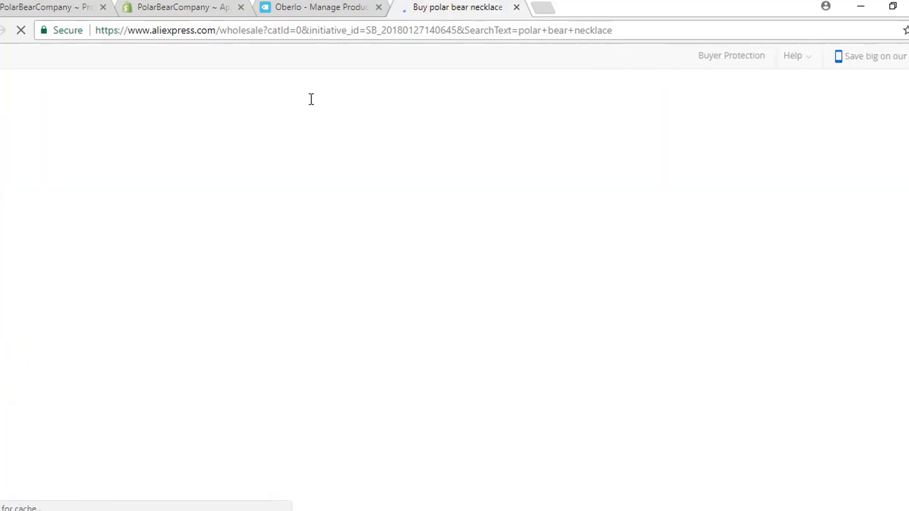
pyautogui.scroll(-3, 470, 216)
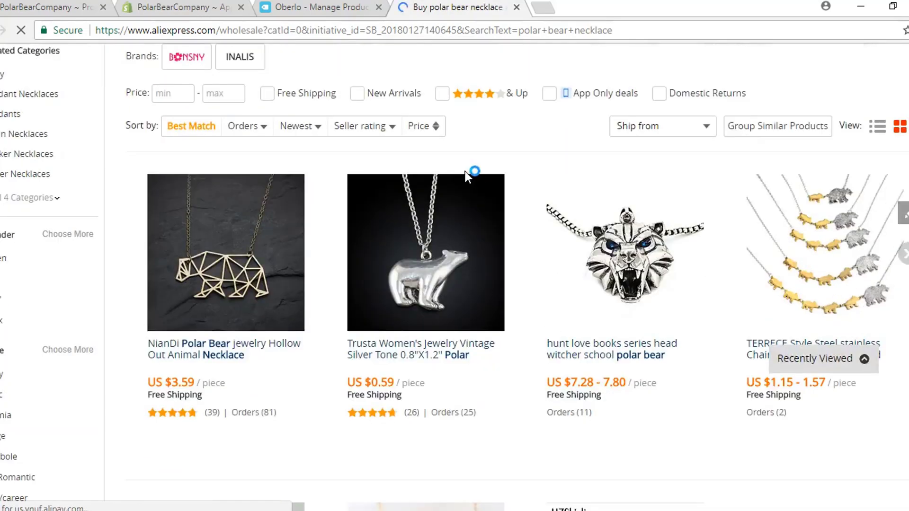
# Step: Open the NianDi geometric necklace, set ePacket shipping, and take its URL to Oberlo
pyautogui.click(213, 279)
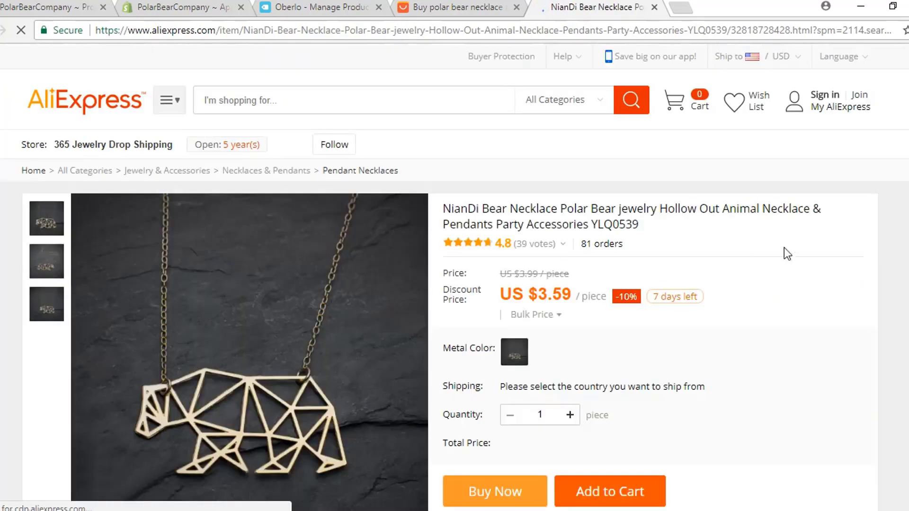
pyautogui.scroll(-1, 789, 289)
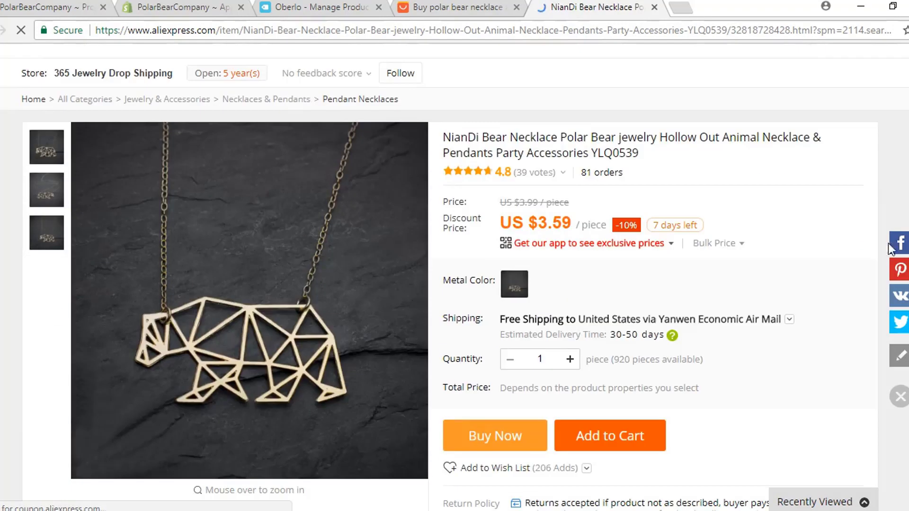
pyautogui.click(789, 320)
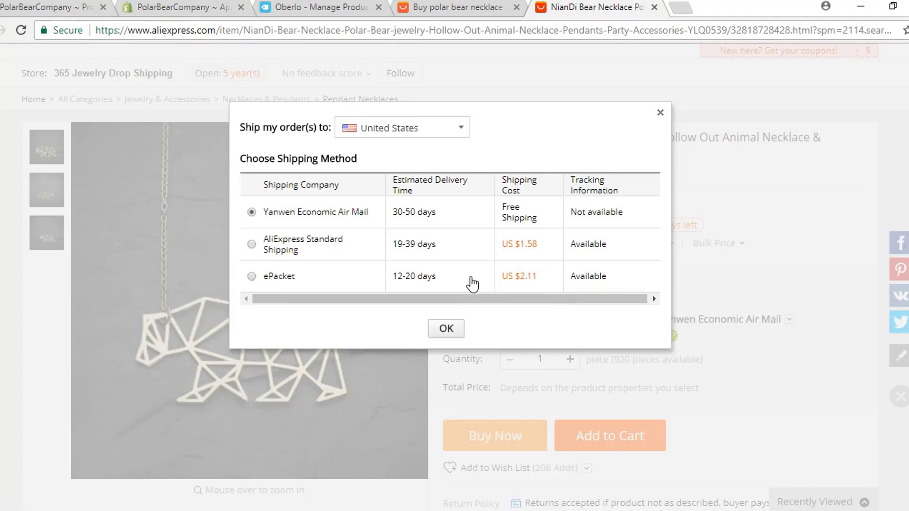
pyautogui.click(252, 276)
pyautogui.click(440, 332)
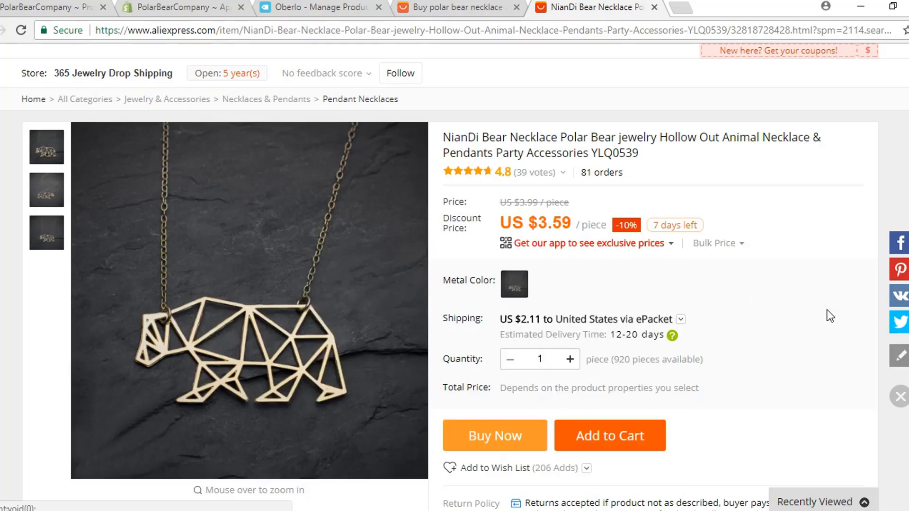
pyautogui.click(400, 30)
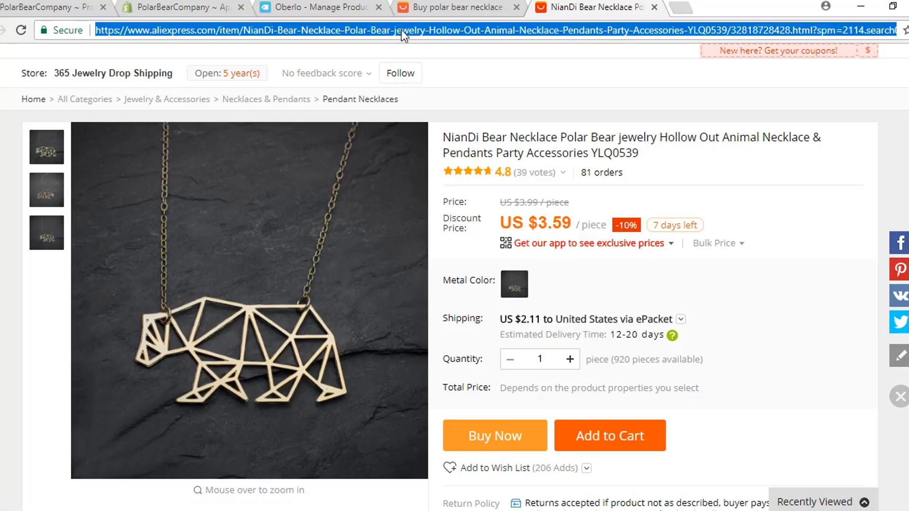
pyautogui.click(323, 10)
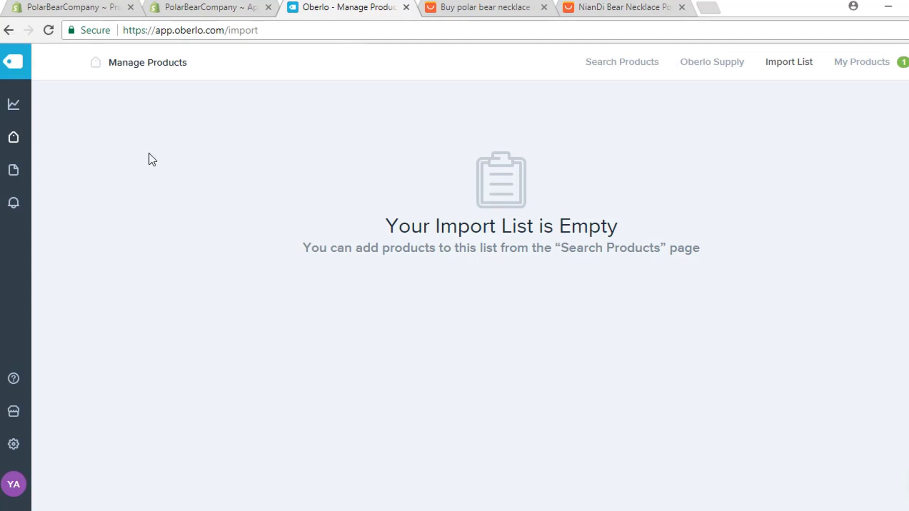
# Step: Import the necklace into Oberlo from its pasted link via Import product by URL or ID
pyautogui.click(14, 142)
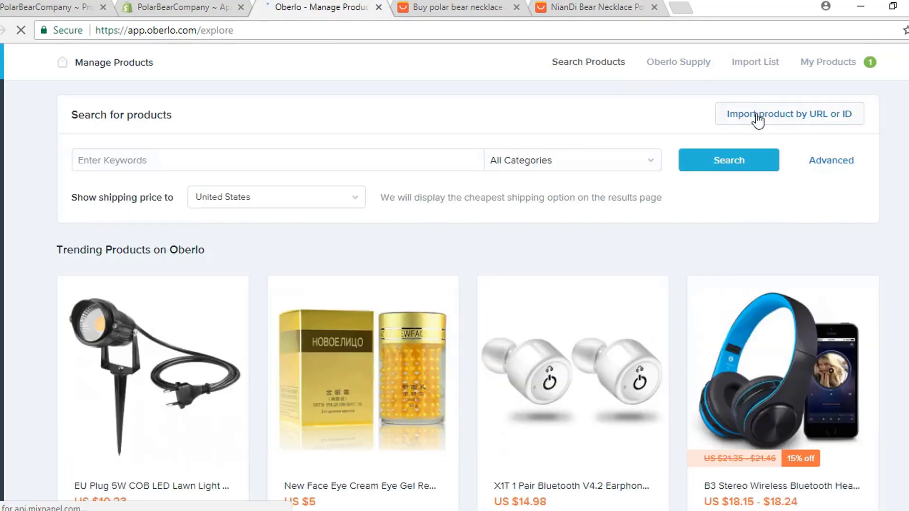
pyautogui.click(786, 116)
pyautogui.click(300, 167)
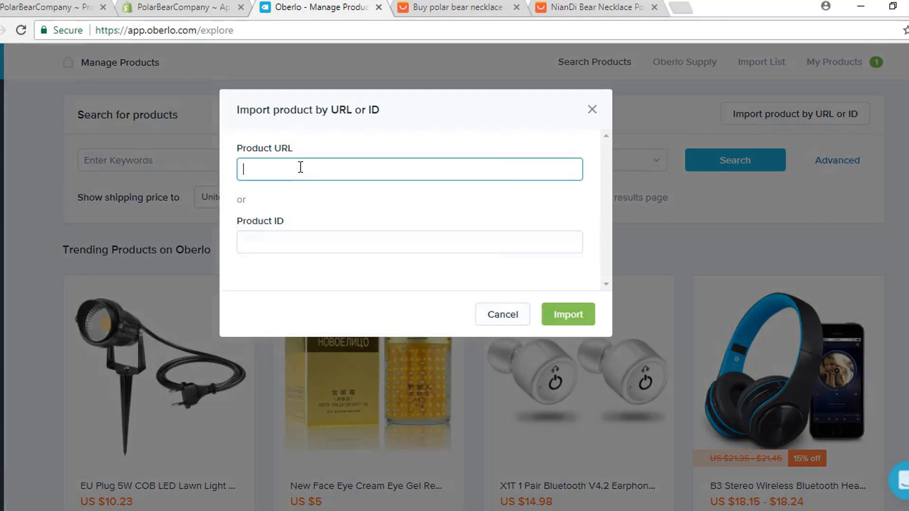
pyautogui.hotkey('ctrl', 'v')
pyautogui.click(573, 316)
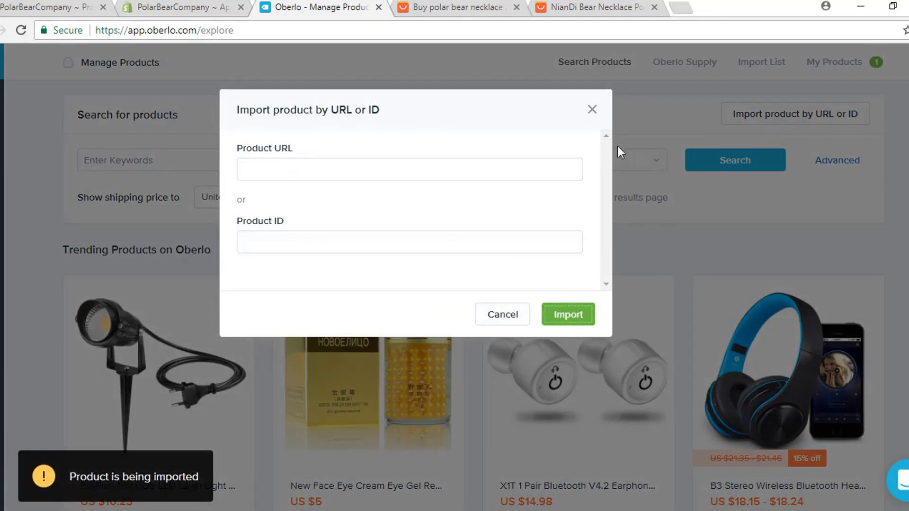
pyautogui.click(592, 109)
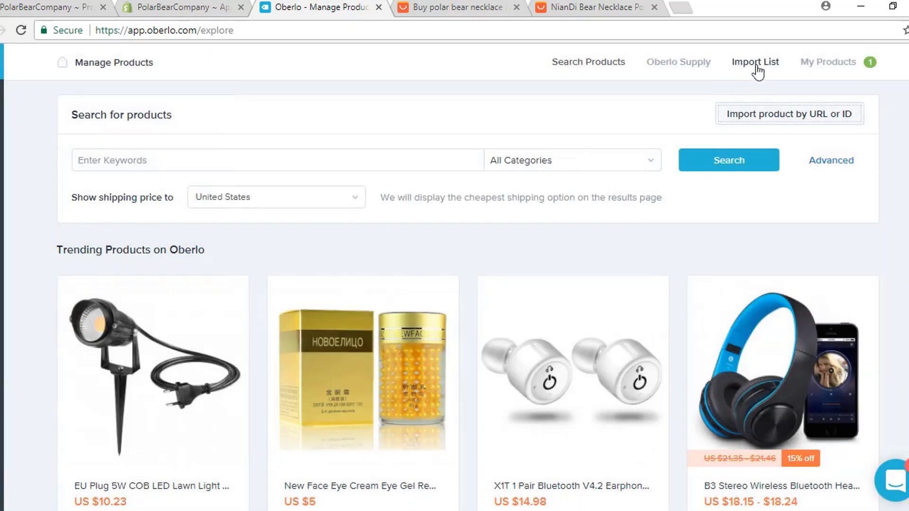
pyautogui.click(755, 63)
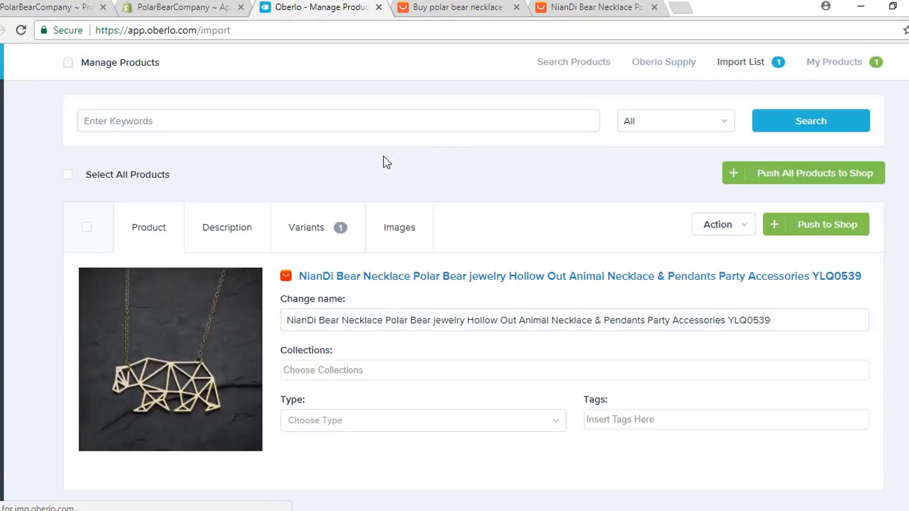
# Step: Rename it 'Gold Polar Bear Necklace', add it to Home page, and check its 7.18 variant price
pyautogui.click(466, 318)
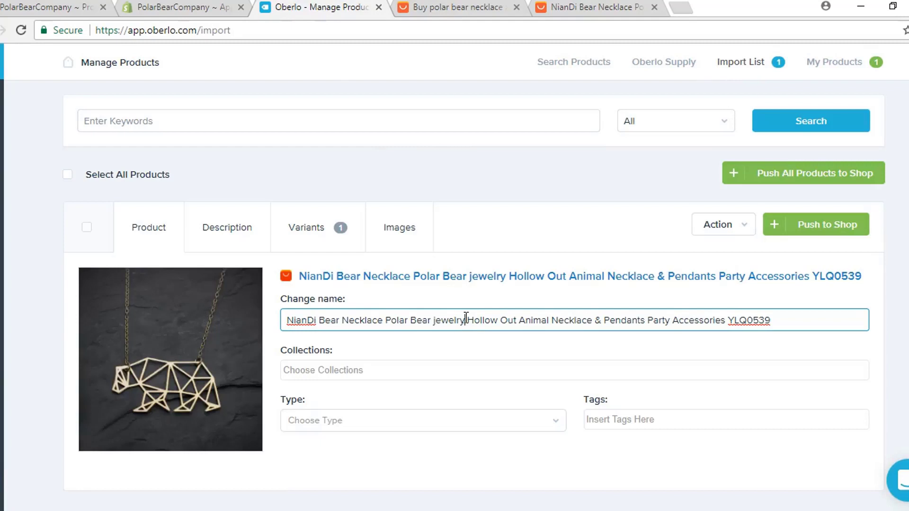
pyautogui.hotkey('ctrl', 'a')
pyautogui.press('BackSpace')
pyautogui.write('Gold')
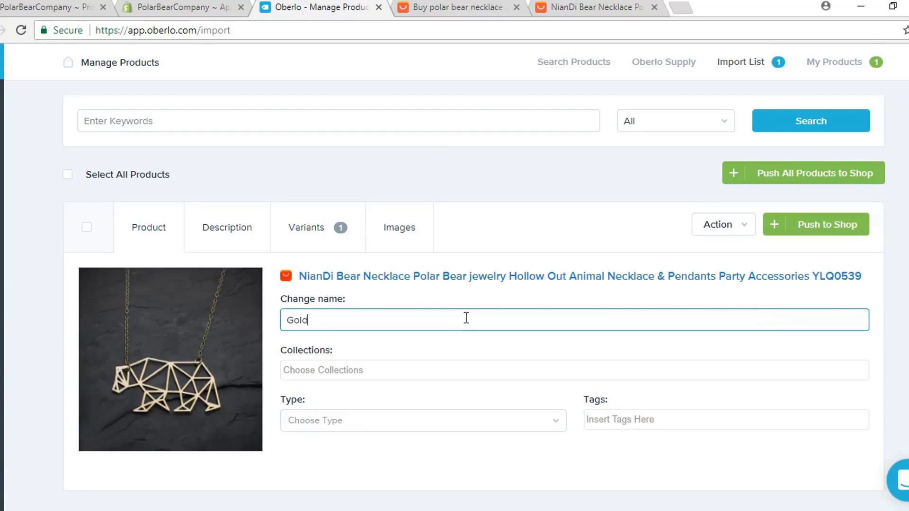
pyautogui.write(' Polar Bear Necklace')
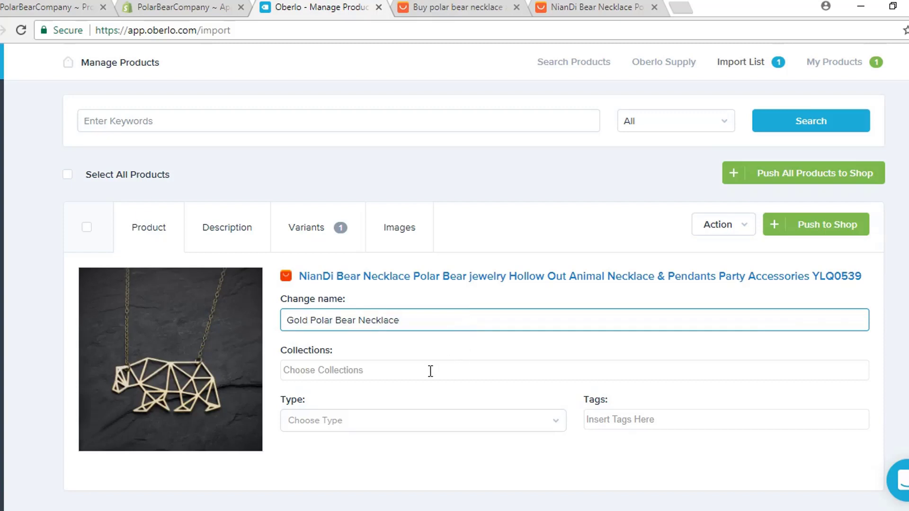
pyautogui.click(430, 370)
pyautogui.click(353, 390)
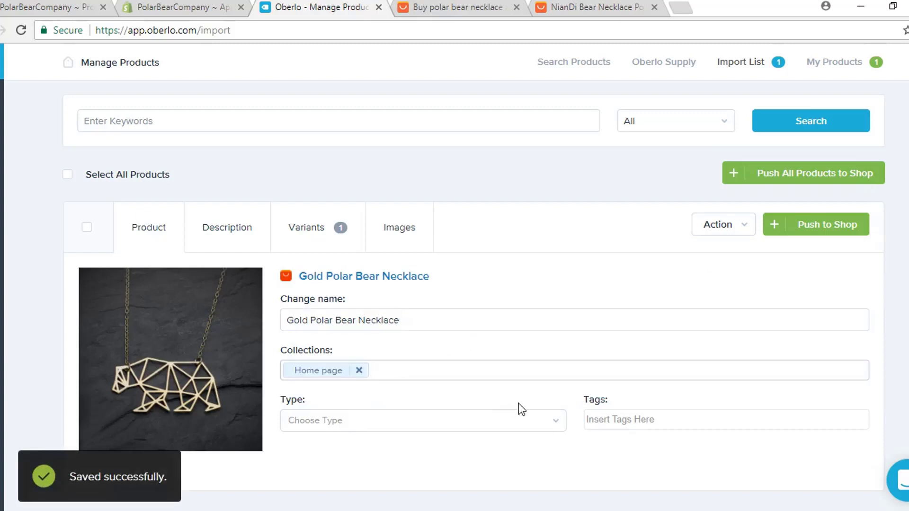
pyautogui.click(304, 235)
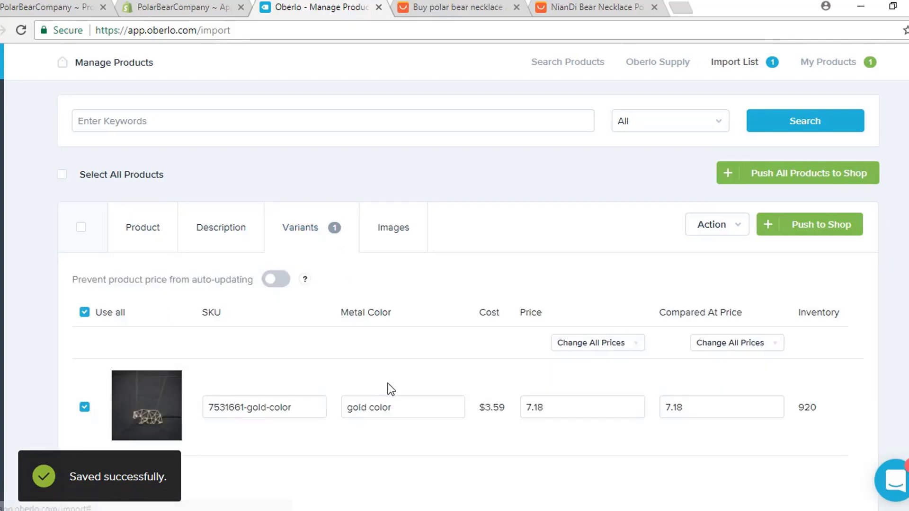
# Step: Remove the necklace's fourth image and push the product to the Shopify store
pyautogui.scroll(-2, 384, 313)
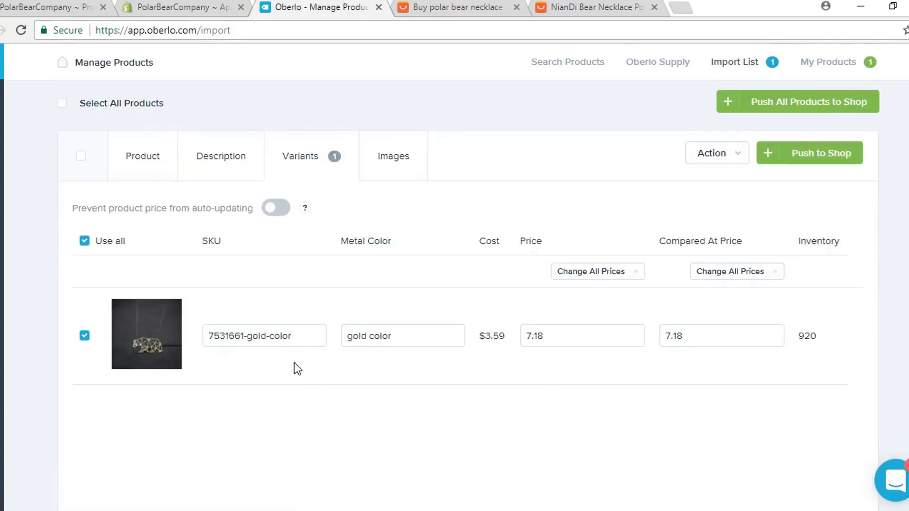
pyautogui.click(402, 159)
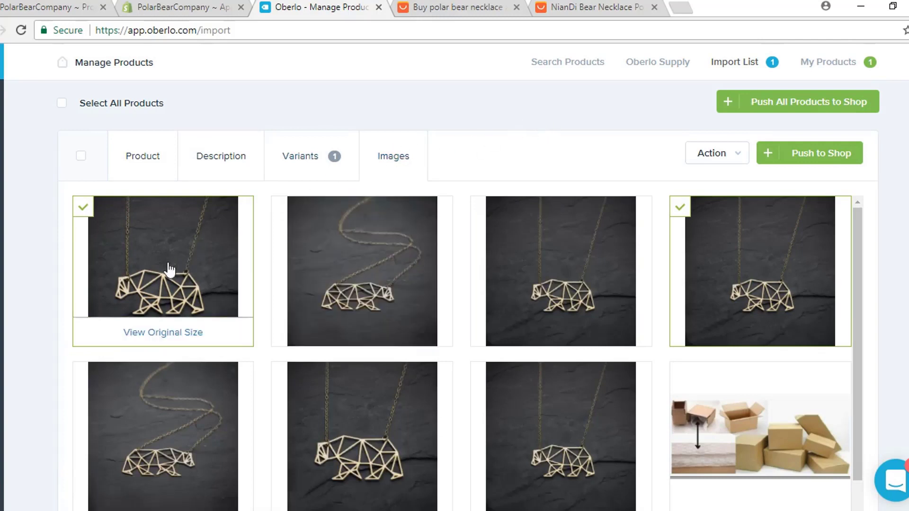
pyautogui.moveTo(235, 264)
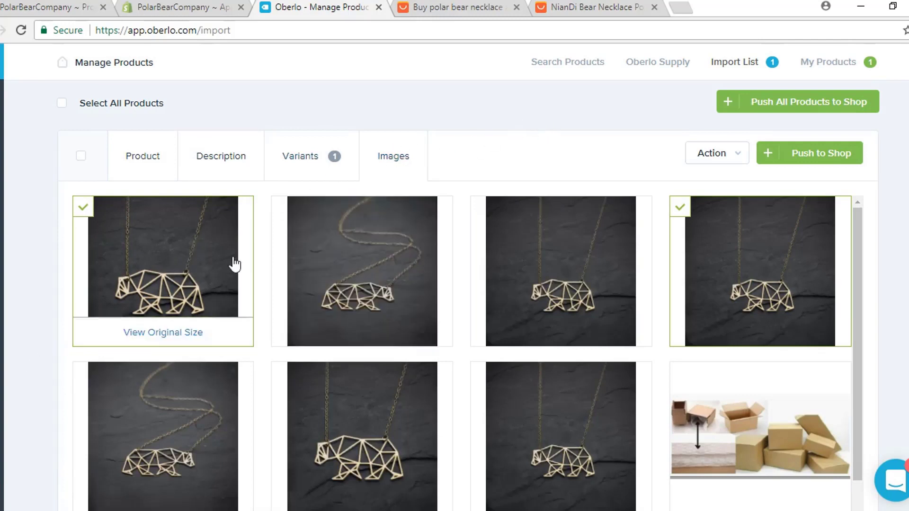
pyautogui.click(682, 213)
pyautogui.scroll(-5, 265, 265)
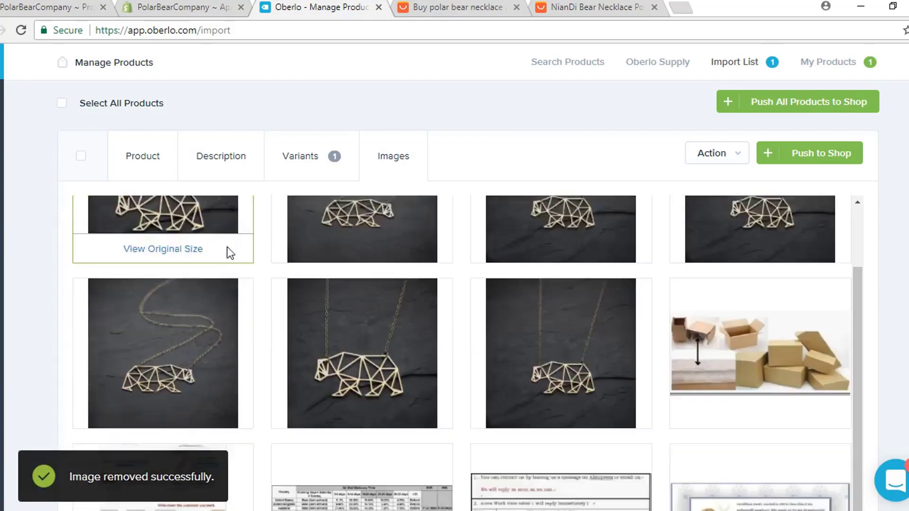
pyautogui.scroll(8, 390, 301)
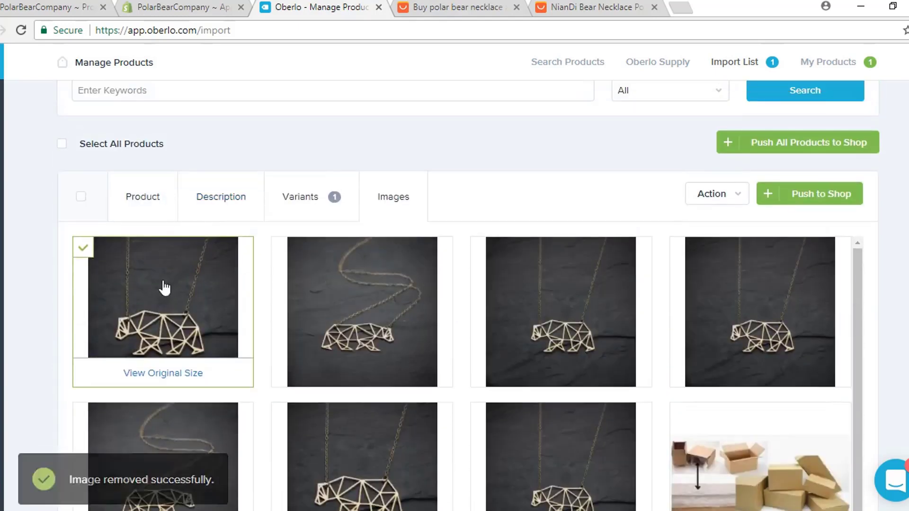
pyautogui.click(820, 196)
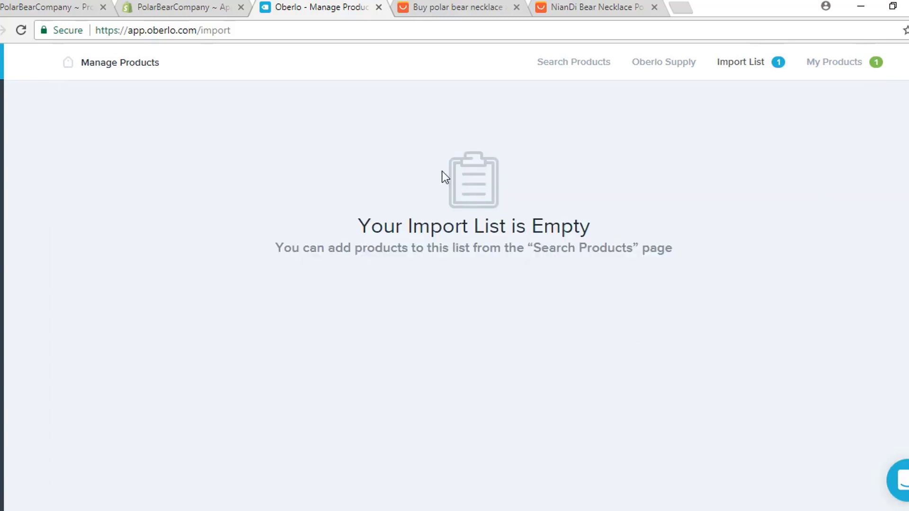
# Step: Reload Shopify's products list to show Gold Polar Bear Necklace, then close both AliExpress tabs and Oberlo
pyautogui.click(56, 9)
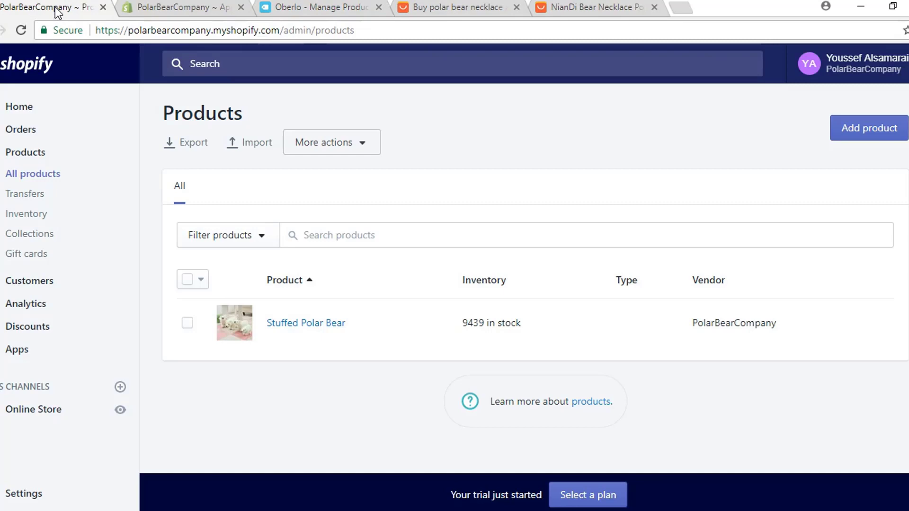
pyautogui.click(21, 32)
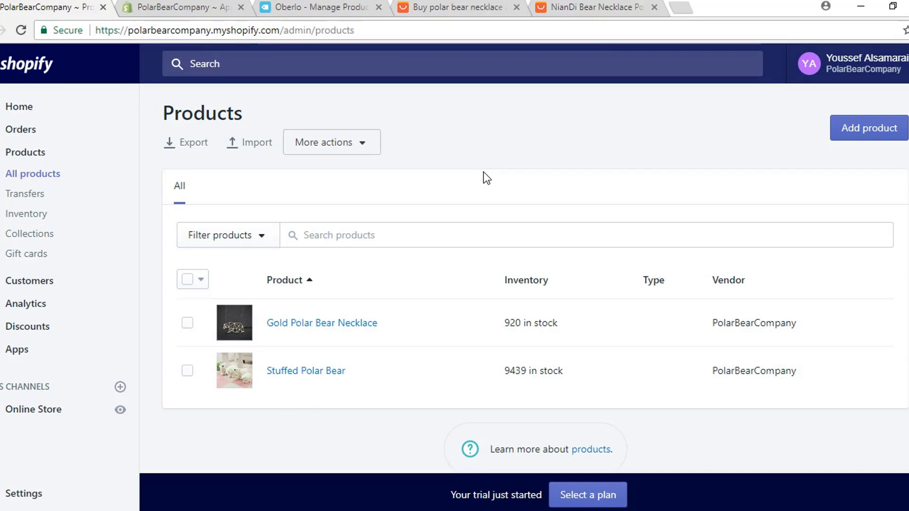
pyautogui.click(517, 7)
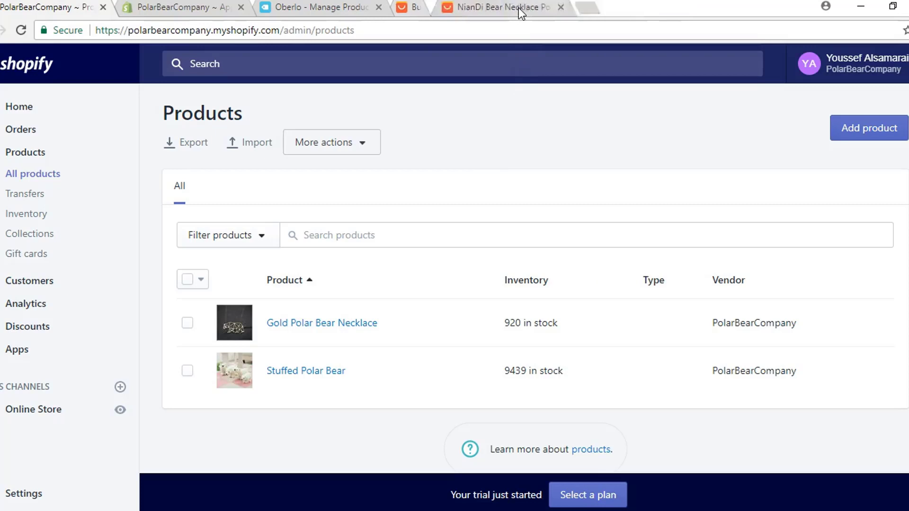
pyautogui.click(516, 7)
pyautogui.click(378, 8)
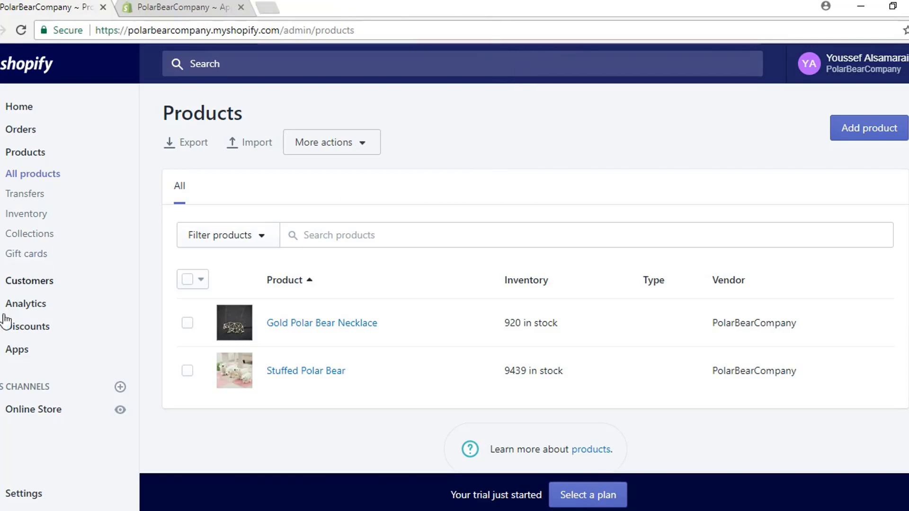
# Step: Open the PolarBearCompany store's settings in Printful's Stores list
pyautogui.click(17, 351)
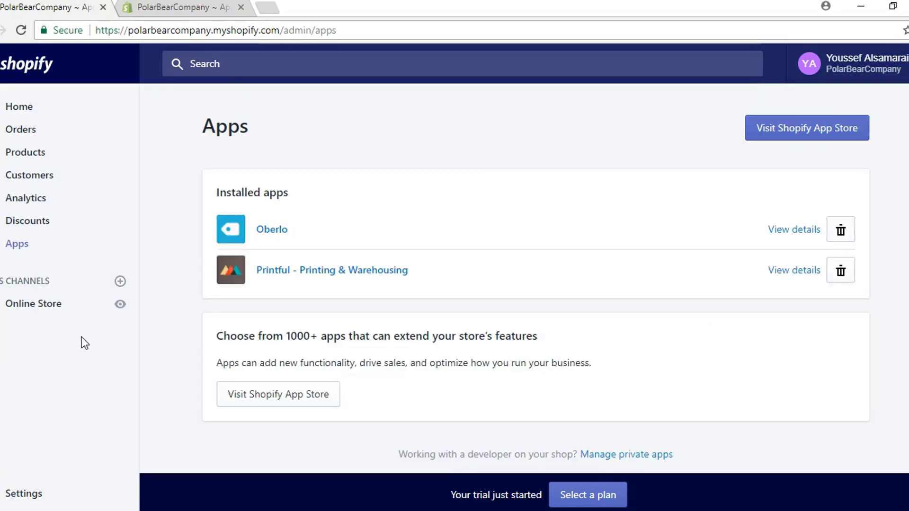
pyautogui.click(317, 274)
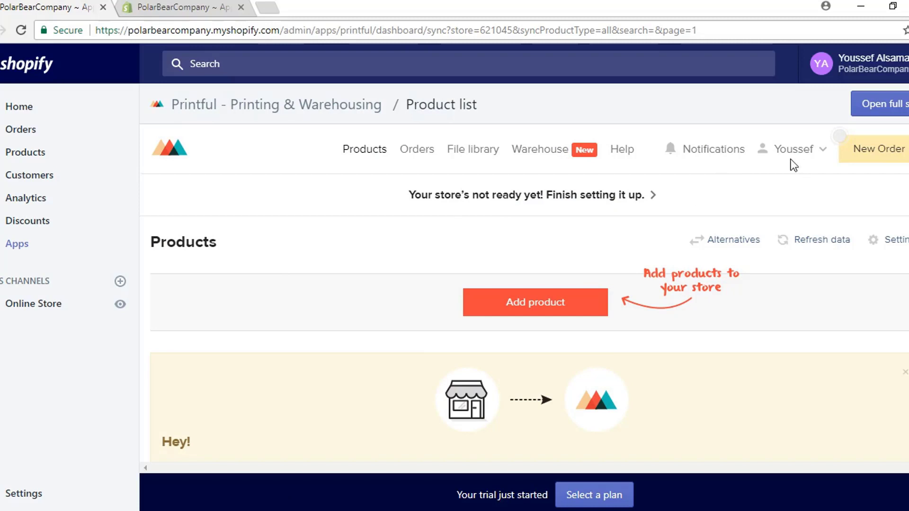
pyautogui.click(812, 152)
pyautogui.click(763, 215)
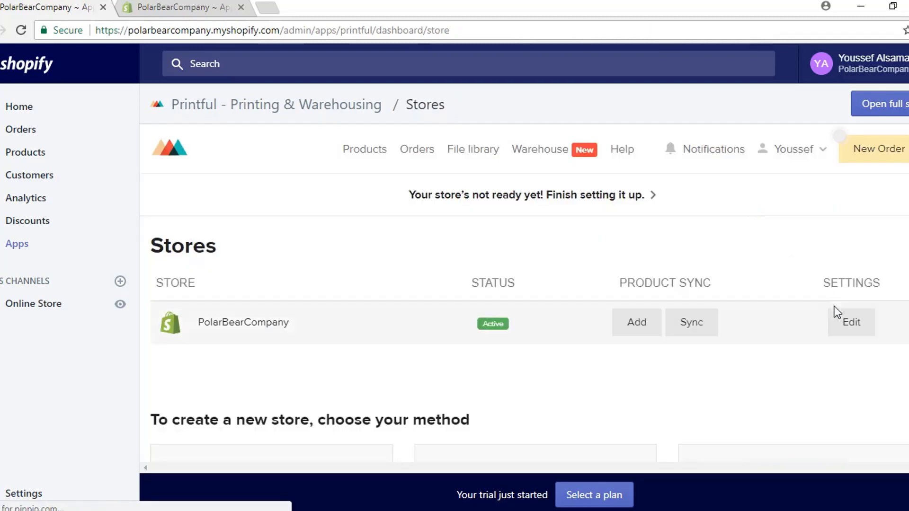
pyautogui.click(854, 323)
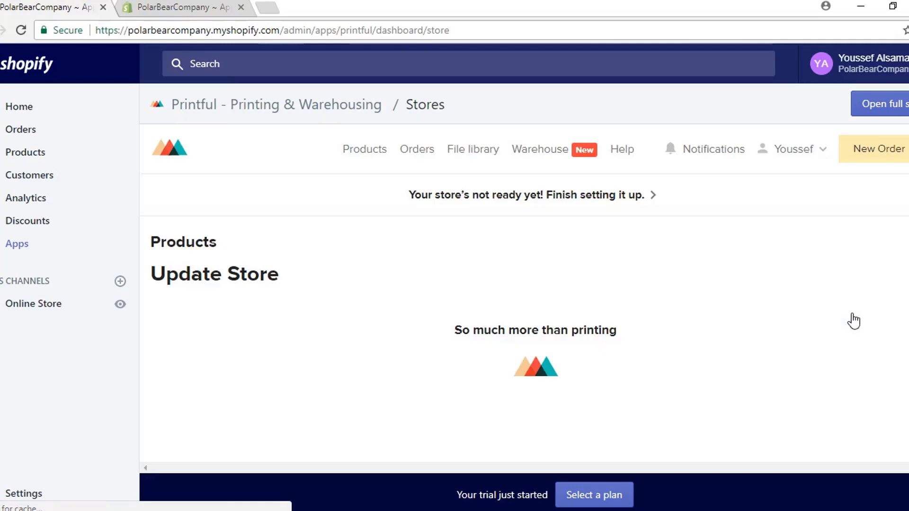
pyautogui.scroll(-3, 310, 254)
pyautogui.scroll(-3, 308, 251)
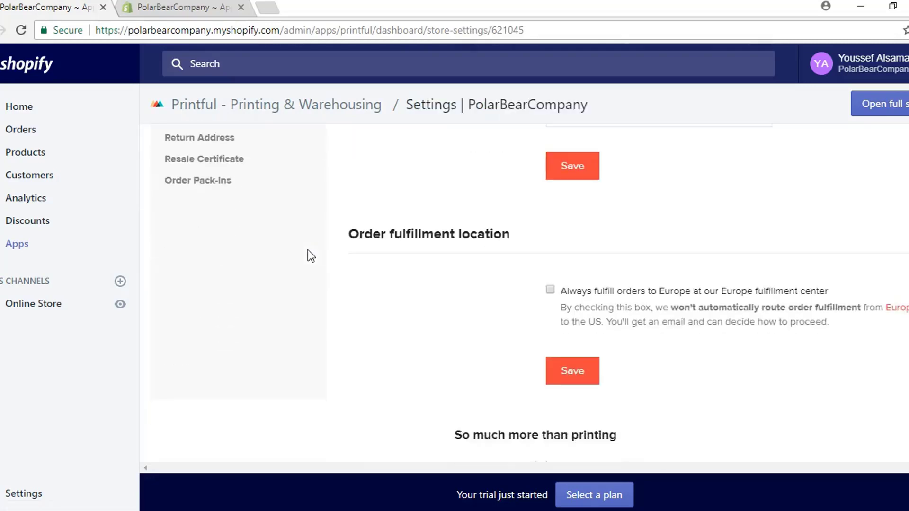
pyautogui.scroll(5, 303, 265)
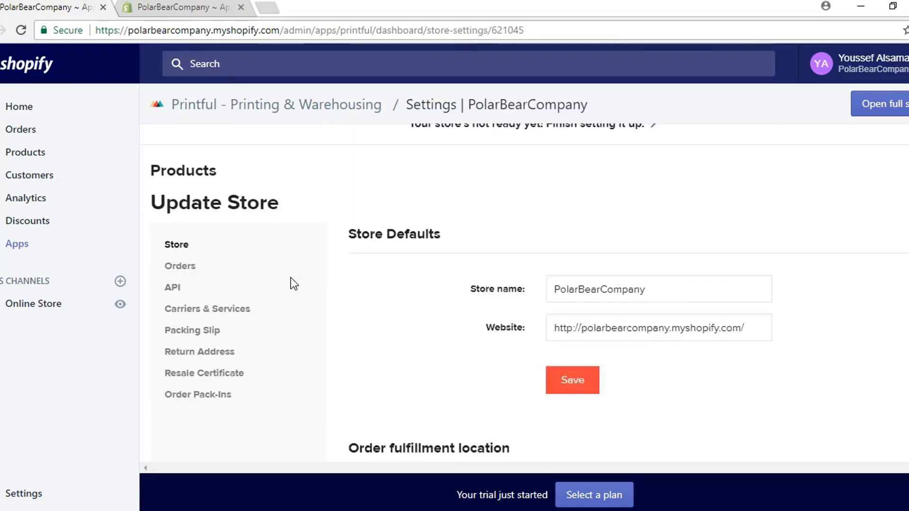
# Step: Set the Orders option to Manually confirm imported orders and save
pyautogui.click(187, 266)
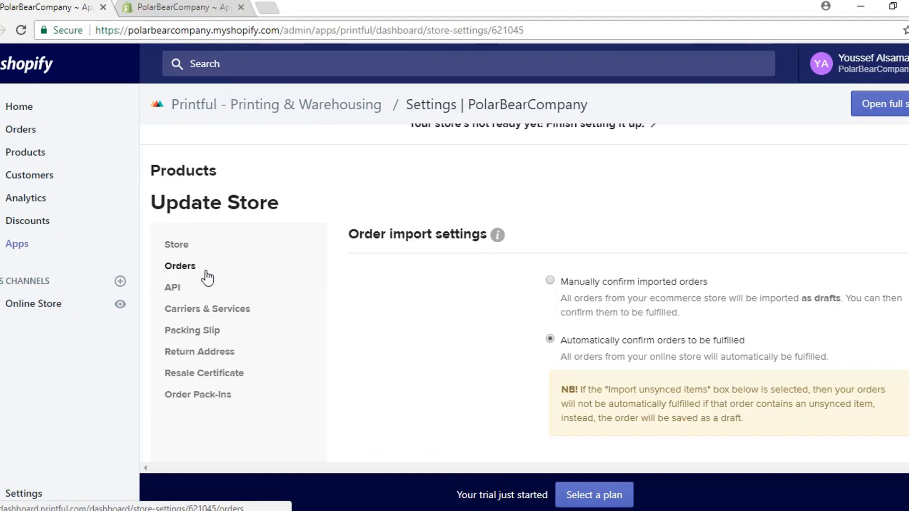
pyautogui.click(550, 280)
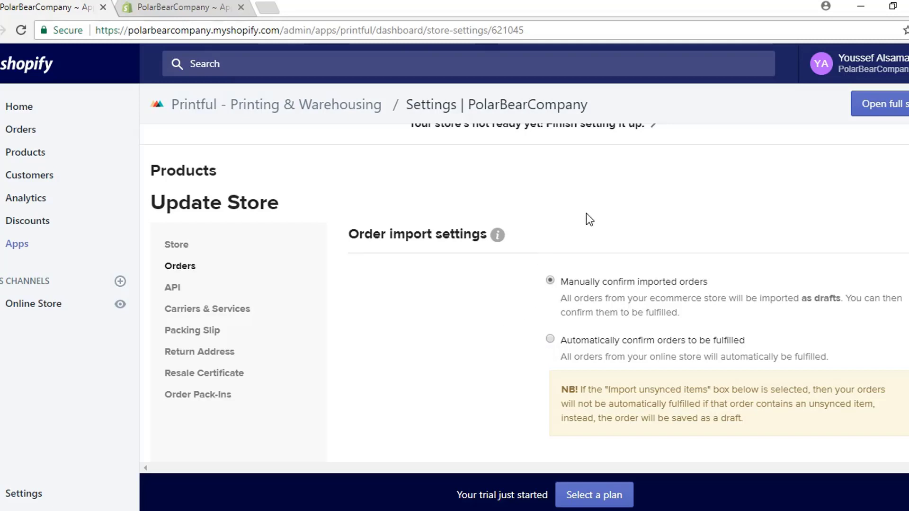
pyautogui.scroll(2, 691, 272)
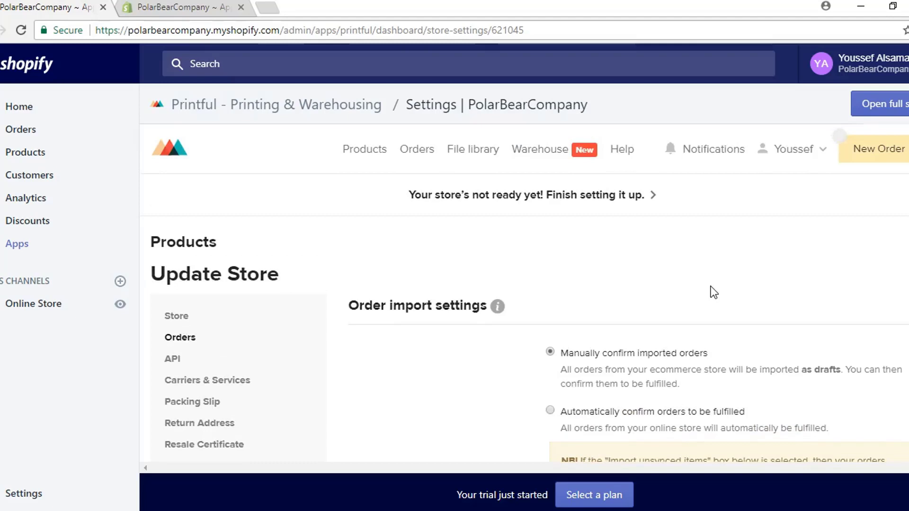
pyautogui.scroll(-10, 705, 289)
pyautogui.click(580, 350)
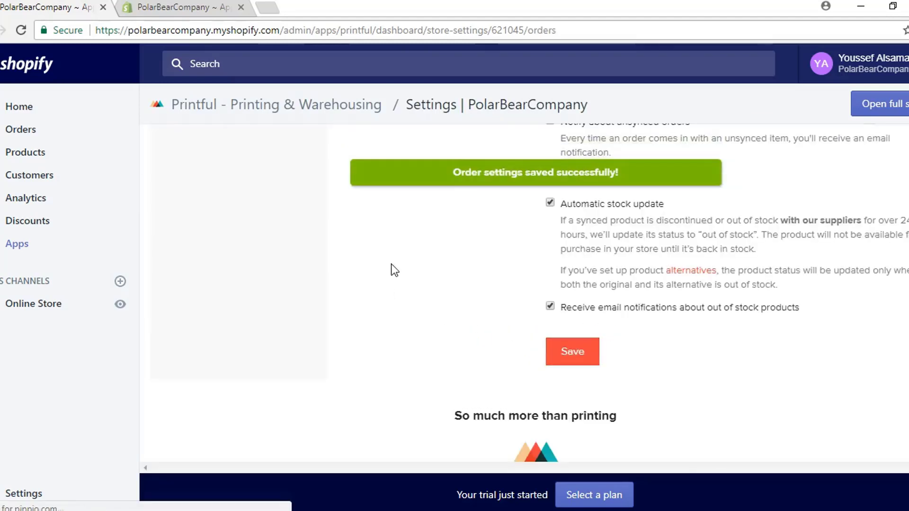
# Step: Start a new Printful product with the Gildan 18500 Heavy Blend Hooded Sweatshirt from Sweatshirts & Hoodies
pyautogui.click(497, 310)
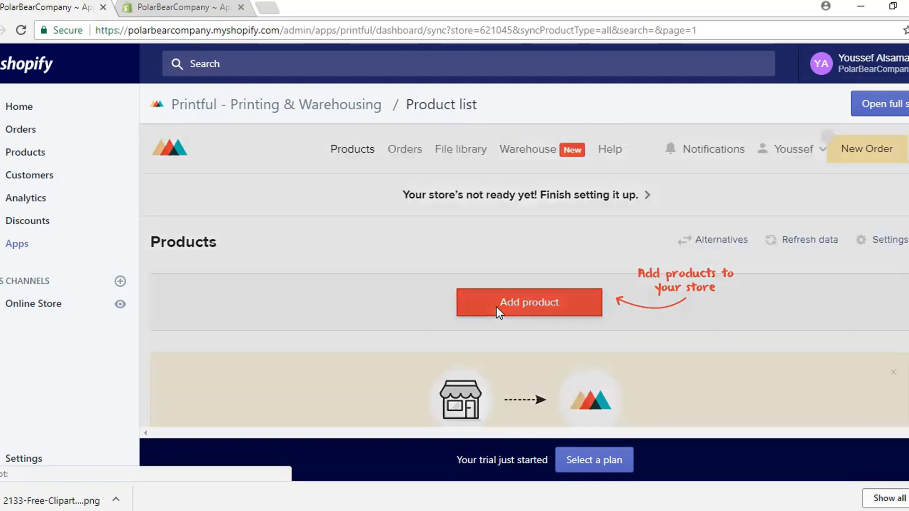
pyautogui.scroll(-3, 331, 261)
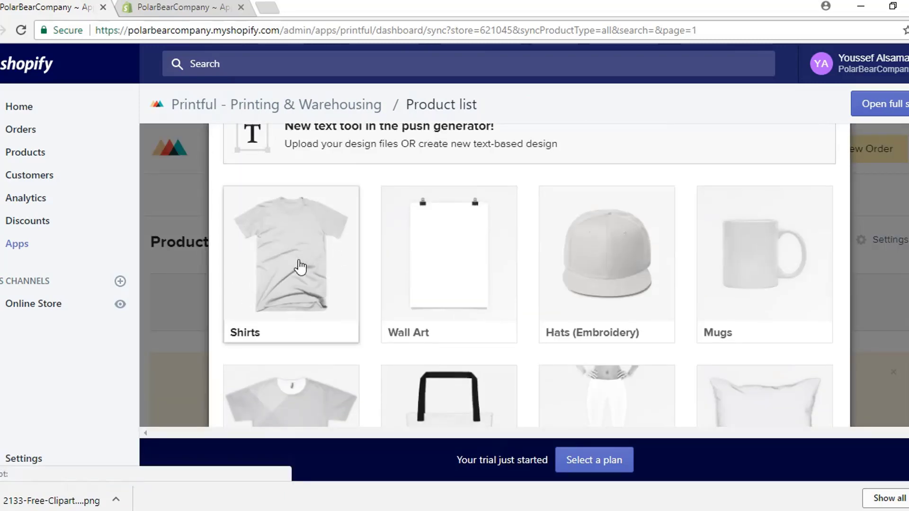
pyautogui.click(300, 268)
pyautogui.scroll(3, 307, 272)
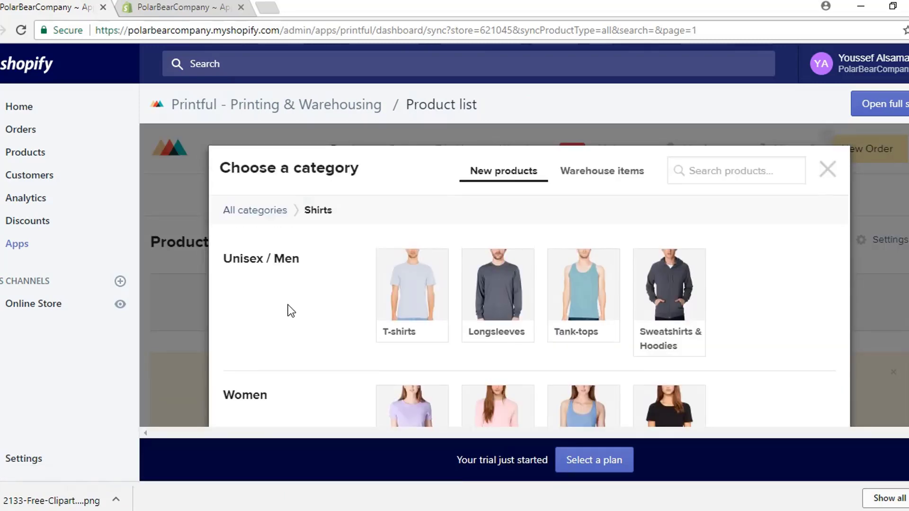
pyautogui.click(683, 296)
pyautogui.scroll(-5, 478, 255)
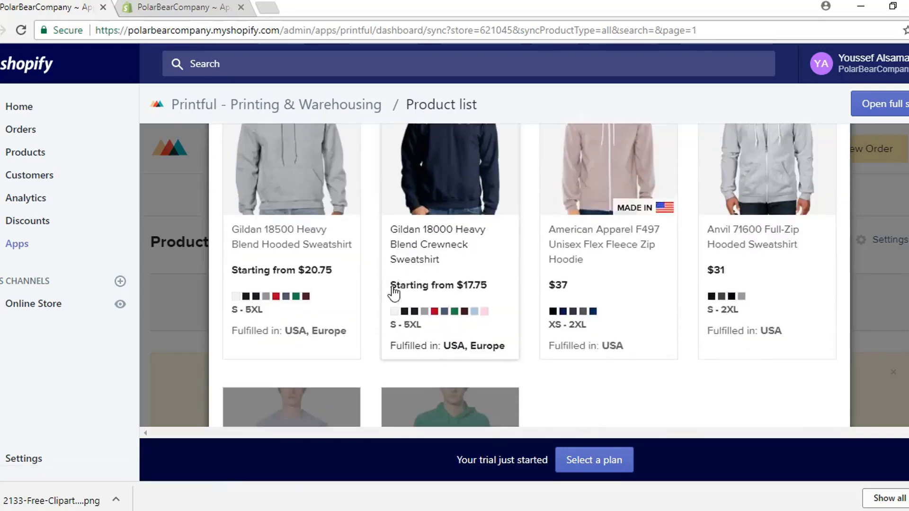
pyautogui.scroll(2, 393, 293)
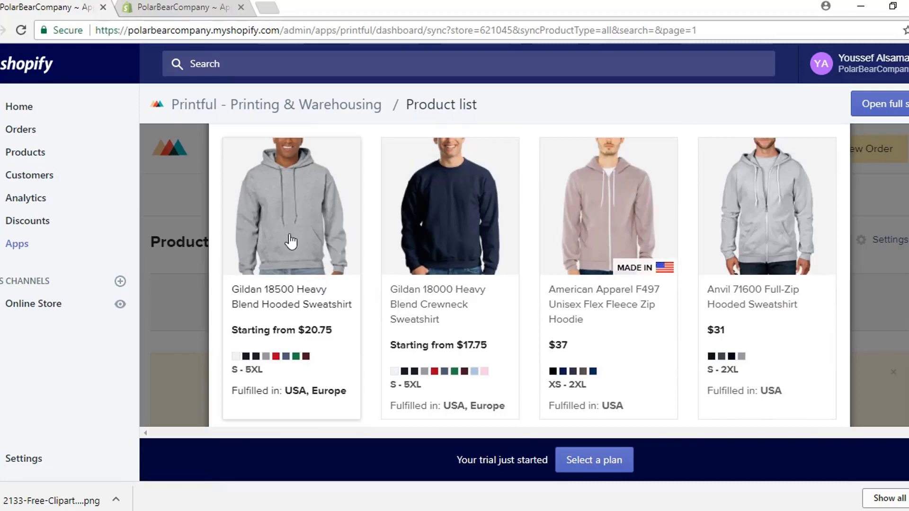
pyautogui.scroll(-5, 292, 245)
pyautogui.scroll(5, 318, 303)
pyautogui.click(309, 236)
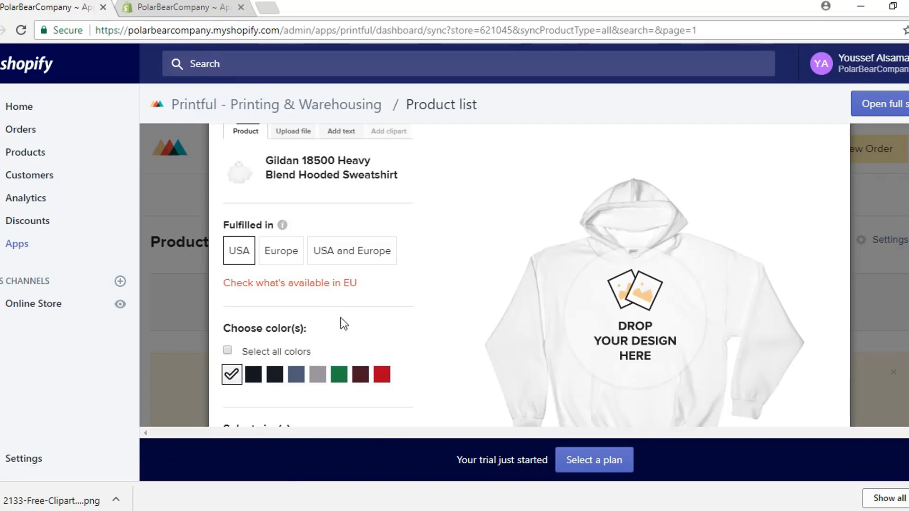
# Step: Remove the 2XL, 4XL and 3XL sizes from the hoodie's offered sizes
pyautogui.scroll(-3, 346, 321)
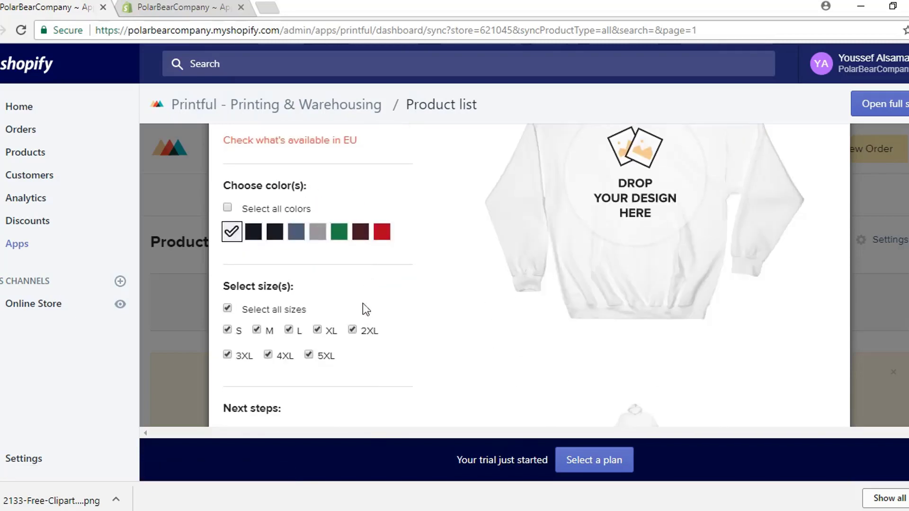
pyautogui.click(354, 332)
pyautogui.click(269, 356)
pyautogui.click(228, 356)
pyautogui.scroll(3, 415, 316)
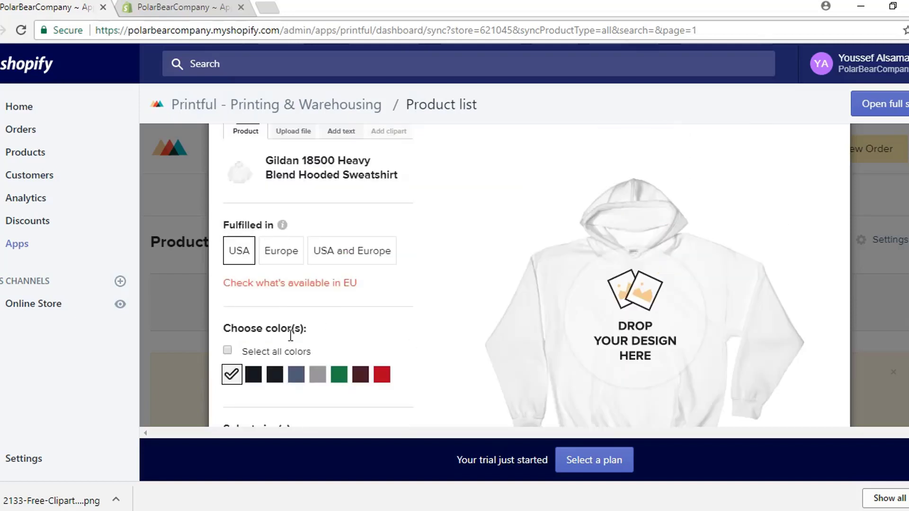
pyautogui.scroll(2, 470, 305)
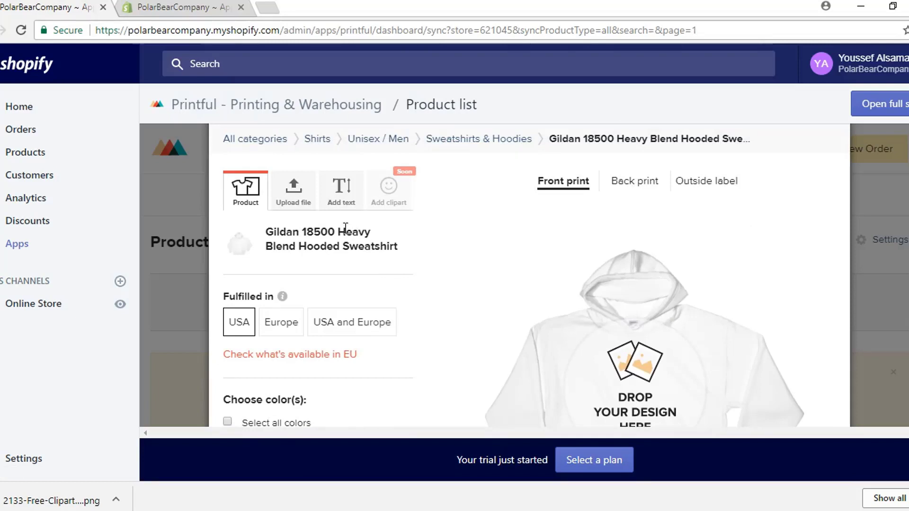
# Step: Upload 2133-Free-Clipart-Of-A-Polar-Bear.png to the file library and place it on the hoodie's front print
pyautogui.click(293, 194)
pyautogui.click(311, 374)
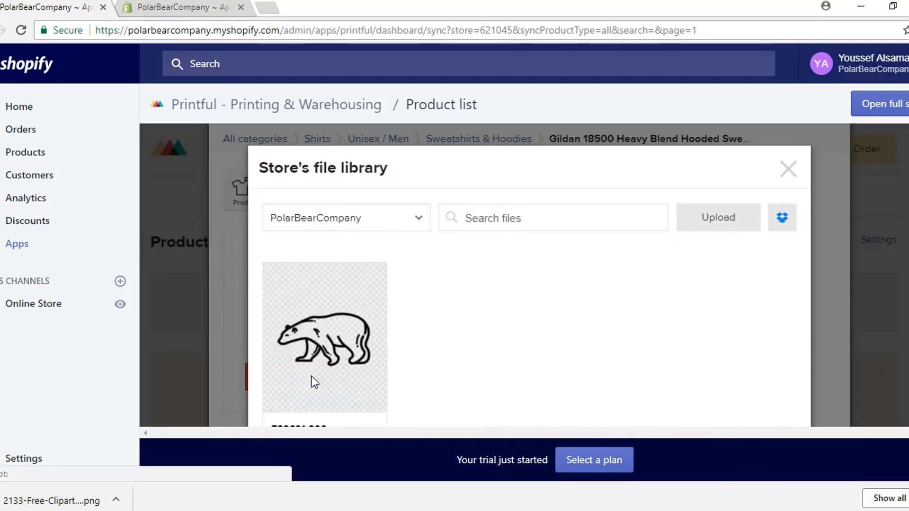
pyautogui.scroll(-1, 453, 283)
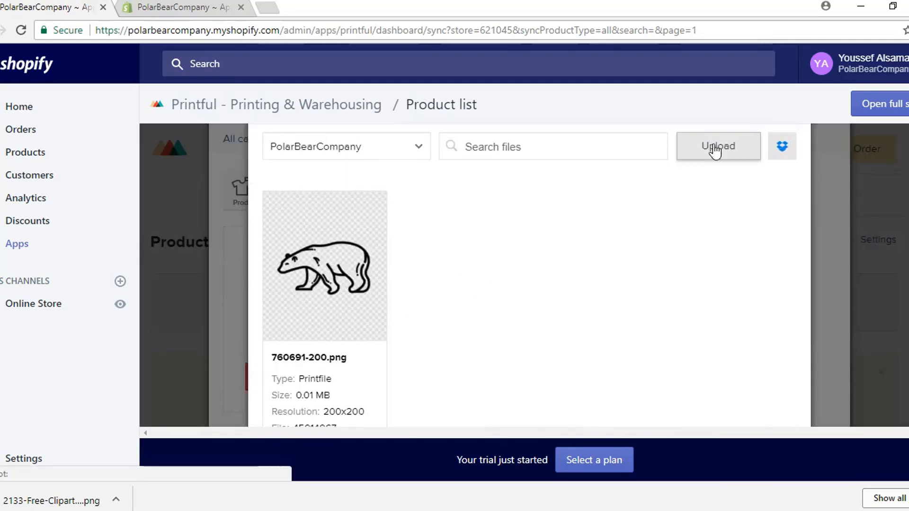
pyautogui.click(715, 151)
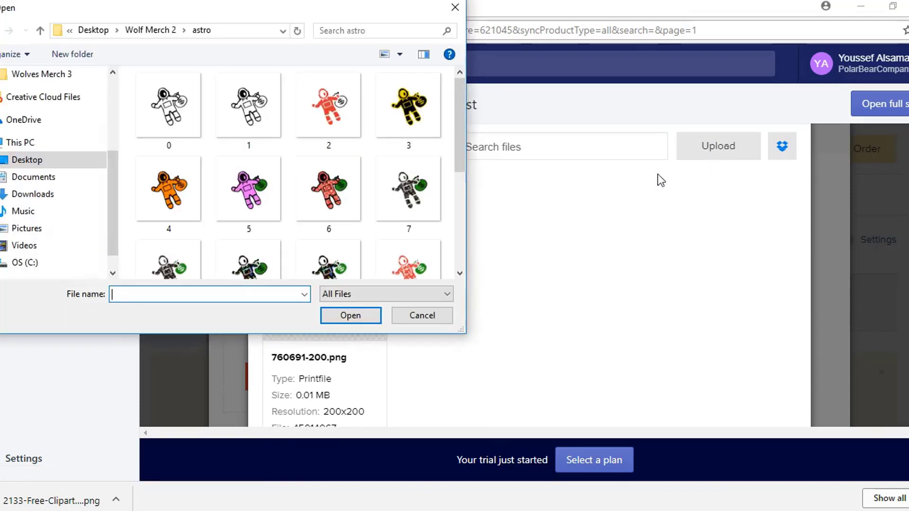
pyautogui.scroll(-1, 459, 126)
pyautogui.moveTo(459, 126); pyautogui.dragTo(450, 208)
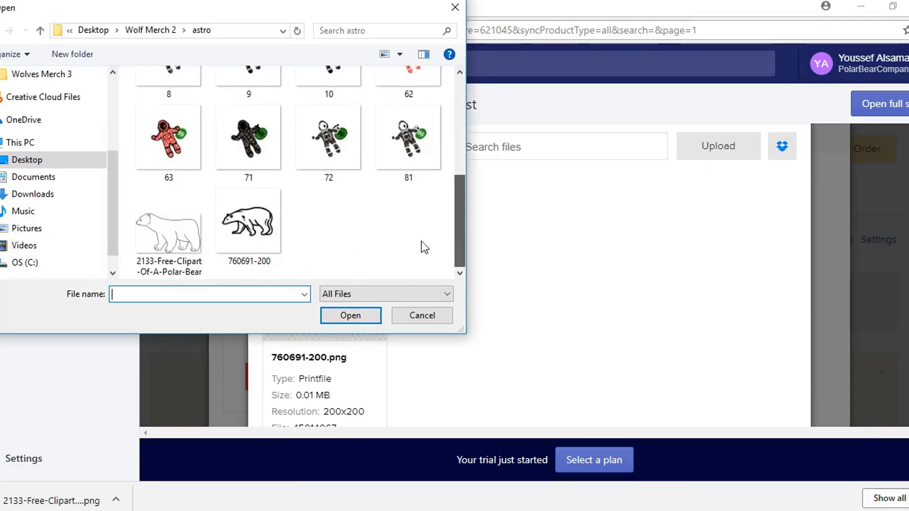
pyautogui.click(159, 234)
pyautogui.click(348, 314)
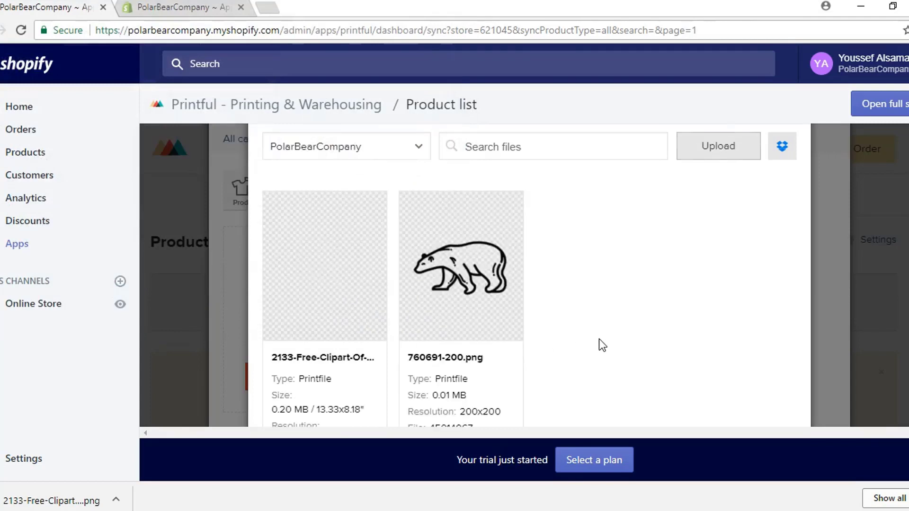
pyautogui.click(324, 263)
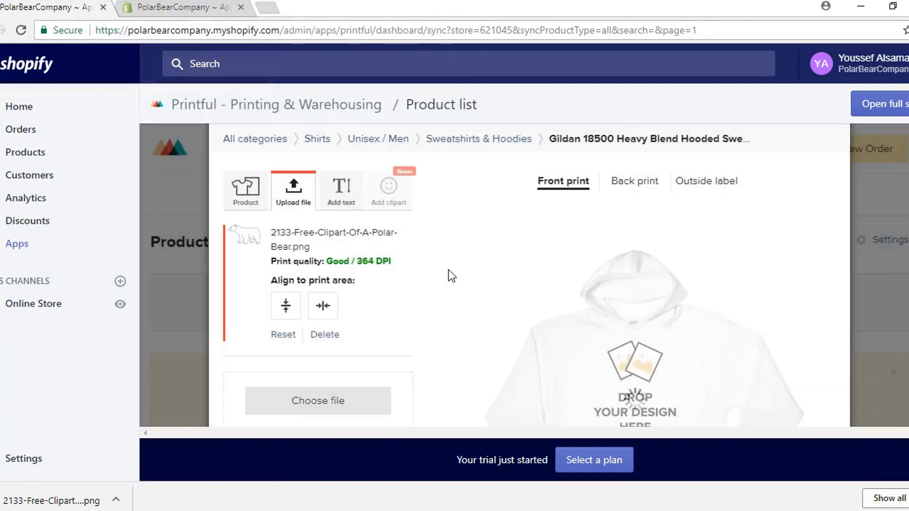
# Step: Shrink the bear design and position it as a small left-chest print
pyautogui.scroll(-2, 447, 268)
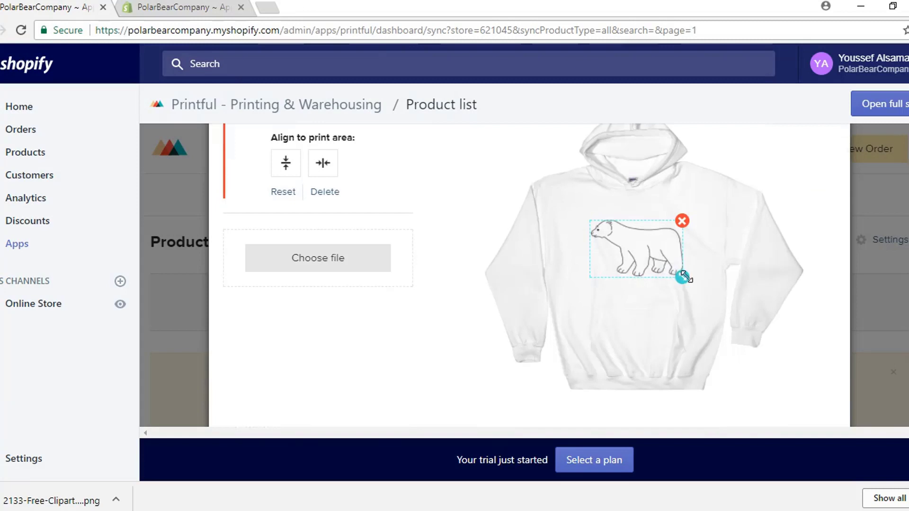
pyautogui.click(755, 250)
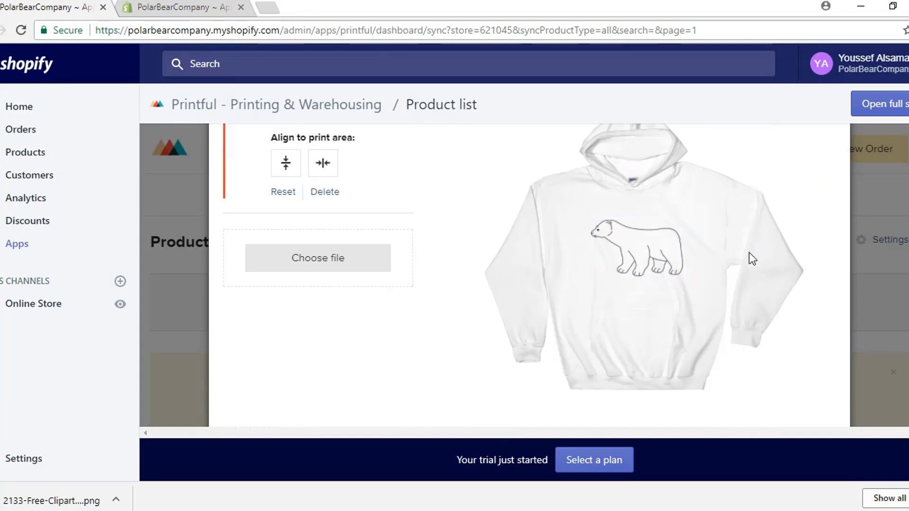
pyautogui.click(663, 254)
pyautogui.moveTo(684, 279); pyautogui.dragTo(667, 222)
pyautogui.click(663, 265)
pyautogui.click(663, 225)
pyautogui.click(787, 218)
# Step: Zoom in to inspect the chest bear, then return to the full hoodie view
pyautogui.click(812, 138)
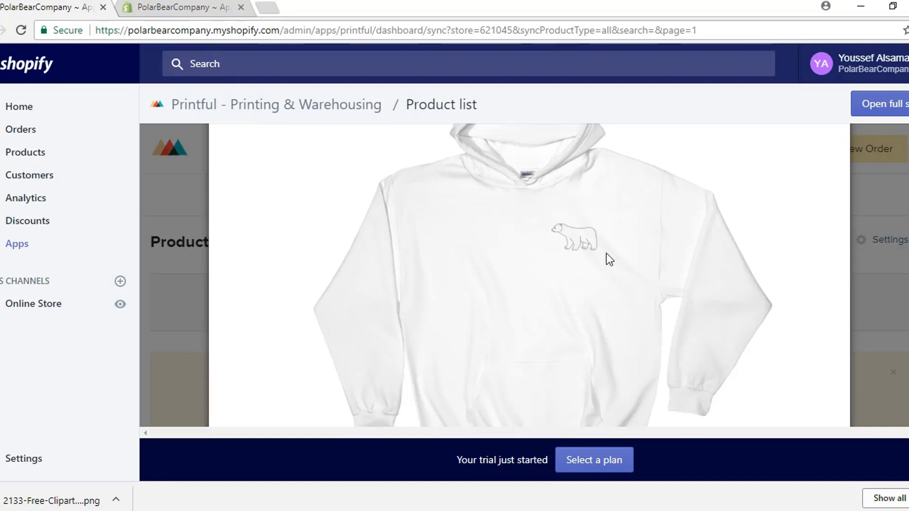
pyautogui.scroll(-3, 653, 249)
pyautogui.scroll(5, 672, 258)
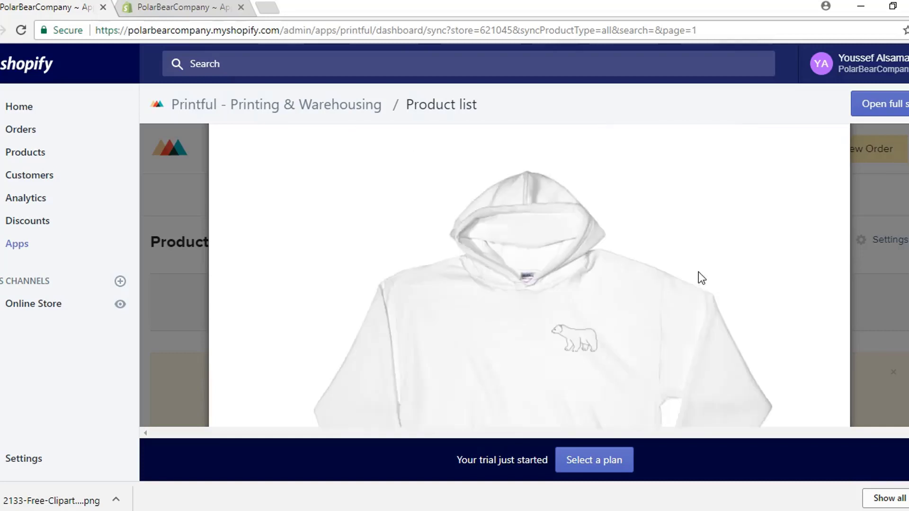
pyautogui.scroll(3, 697, 271)
pyautogui.click(778, 219)
pyautogui.scroll(-3, 472, 260)
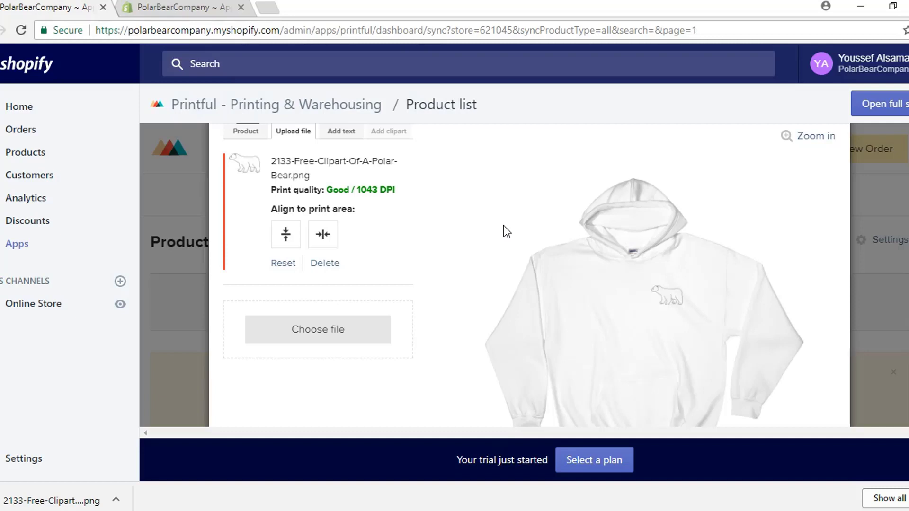
# Step: Make the chest bear graphic slightly smaller
pyautogui.click(660, 288)
pyautogui.moveTo(682, 305)
pyautogui.mouseDown()
pyautogui.moveTo(661, 290)
pyautogui.moveTo(678, 303)
pyautogui.mouseUp()
pyautogui.scroll(2, 473, 274)
pyautogui.scroll(-2, 479, 283)
pyautogui.scroll(2, 479, 283)
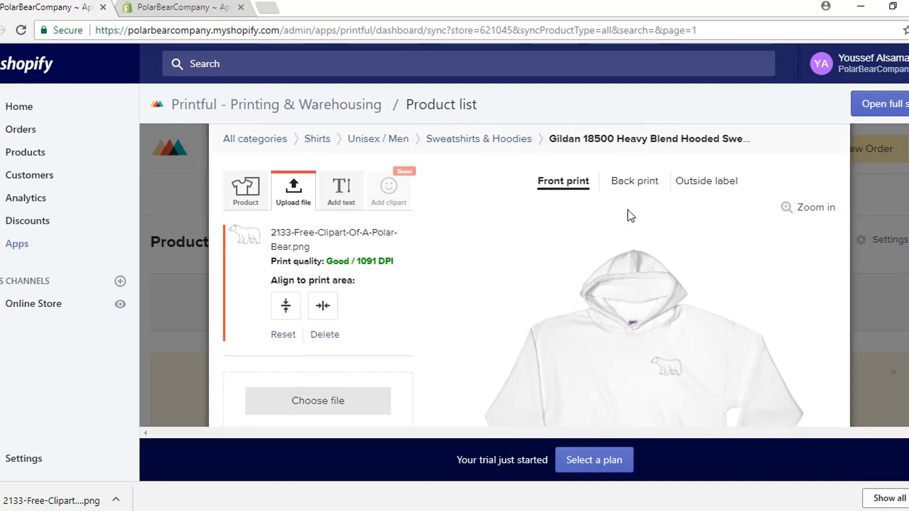
# Step: Check the back print, return to the front print, and proceed to the mockups step
pyautogui.click(634, 183)
pyautogui.click(569, 188)
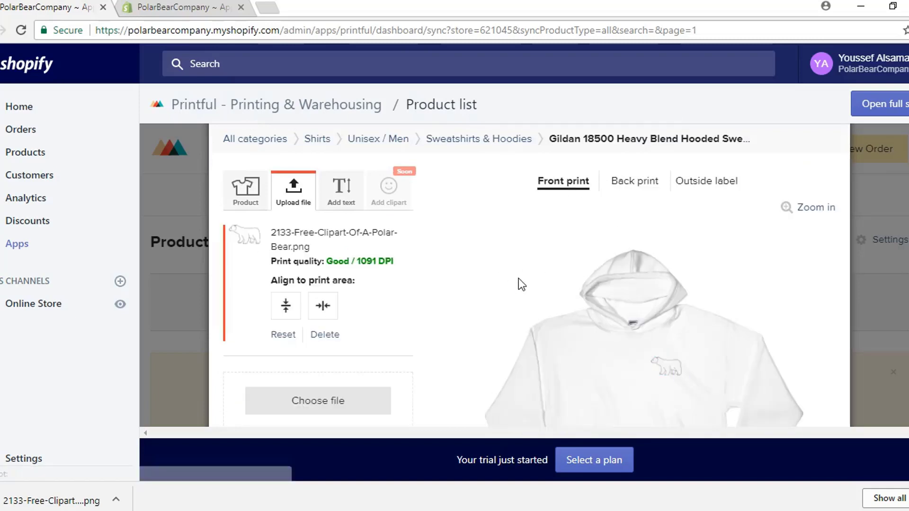
pyautogui.scroll(-2, 510, 277)
pyautogui.scroll(2, 510, 283)
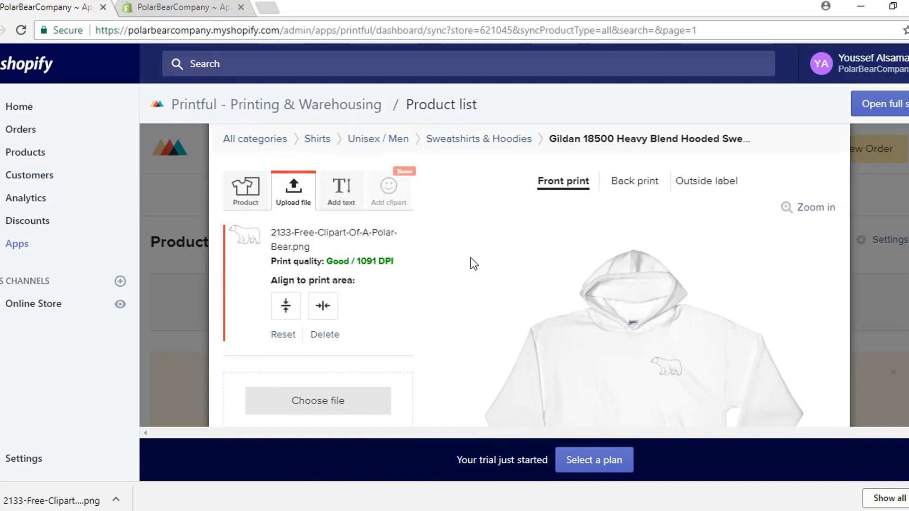
pyautogui.scroll(-8, 454, 251)
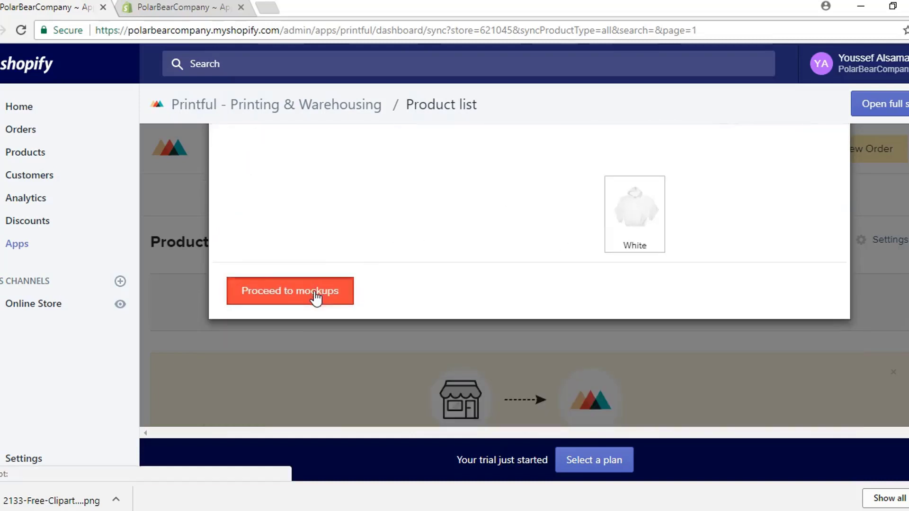
pyautogui.click(315, 297)
pyautogui.scroll(3, 531, 257)
# Step: Replace the product title with 'Polar Bear White Hoodie' on the description step, then proceed to pricing
pyautogui.scroll(-1, 518, 284)
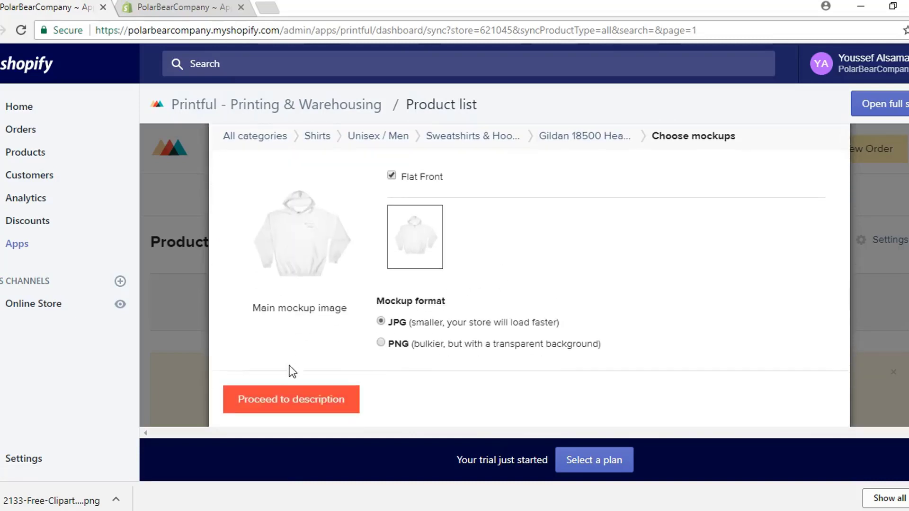
pyautogui.click(304, 405)
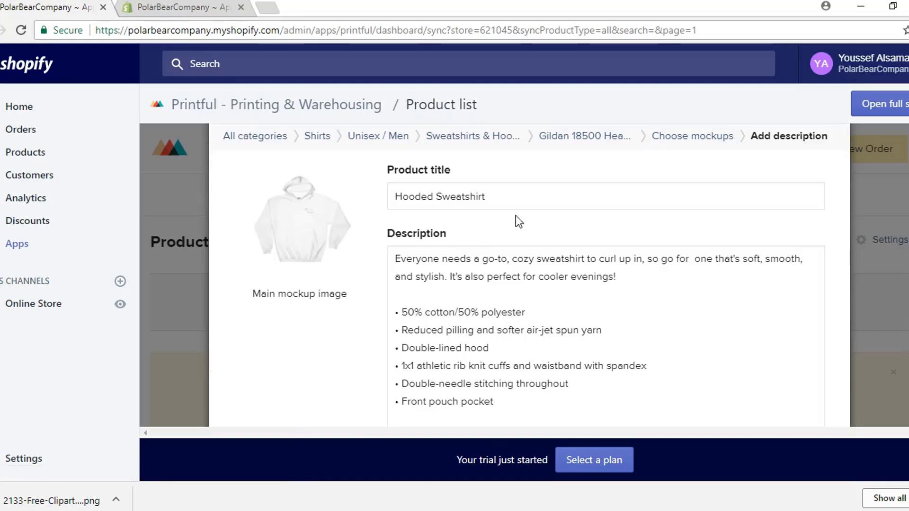
pyautogui.moveTo(487, 196); pyautogui.dragTo(389, 198)
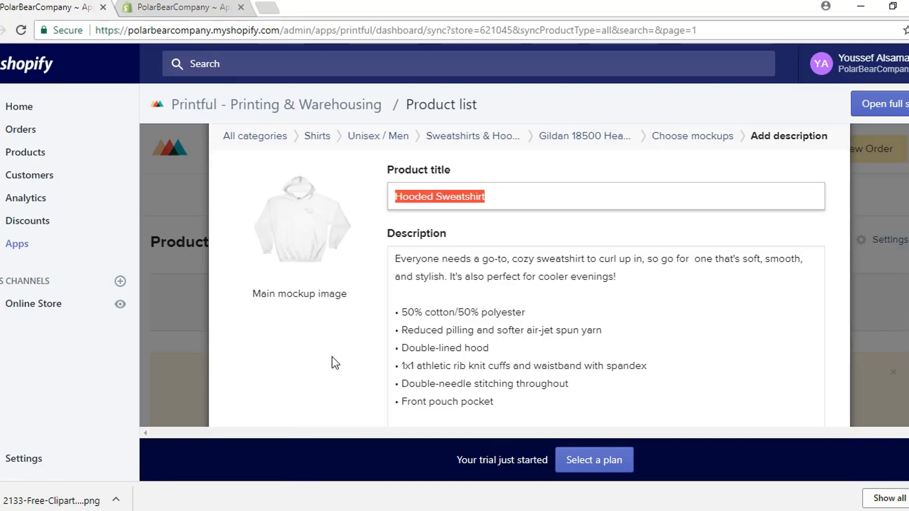
pyautogui.write('Polar Bear Whit')
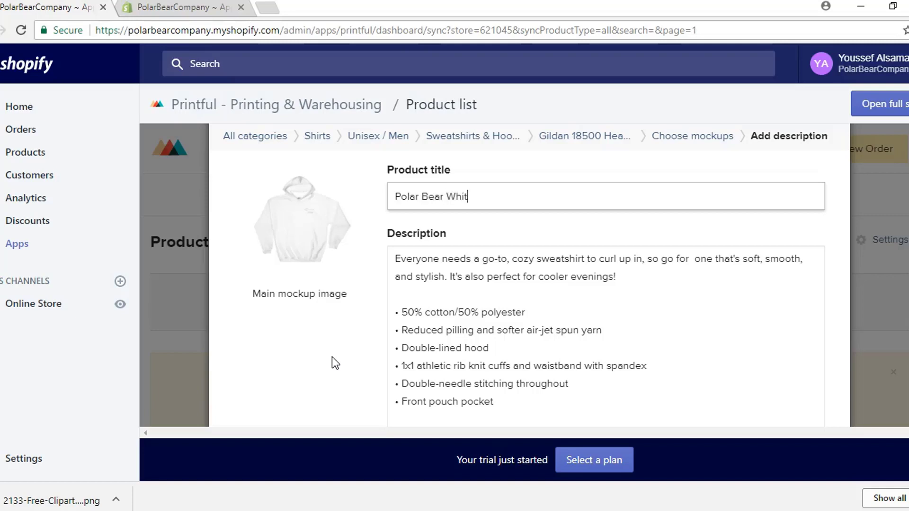
pyautogui.write('e Hoodie')
pyautogui.scroll(-10, 332, 356)
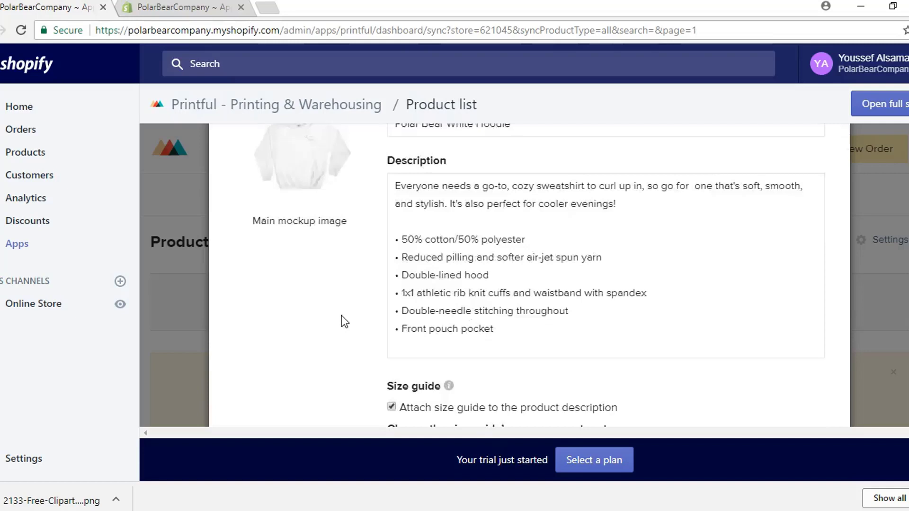
pyautogui.click(273, 360)
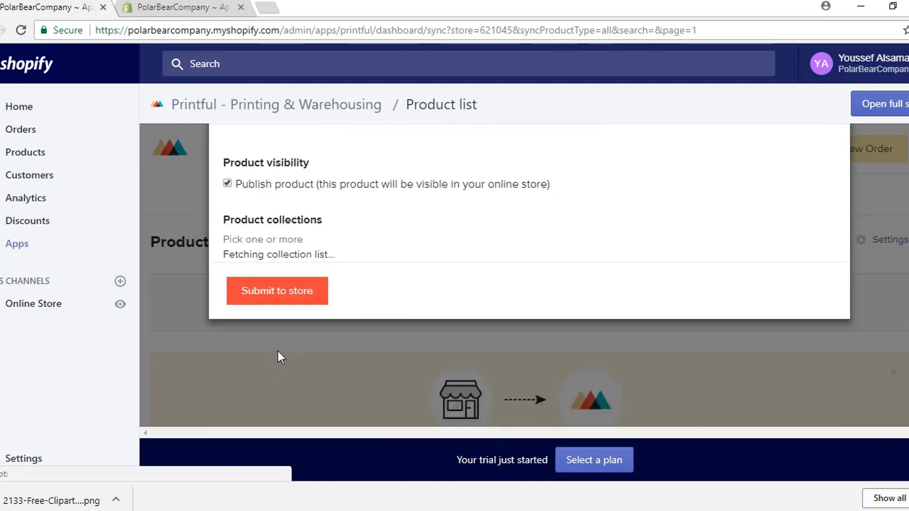
# Step: Set the retail price for sizes S, M, L and XL to $34.99 and submit to the store
pyautogui.scroll(5, 506, 290)
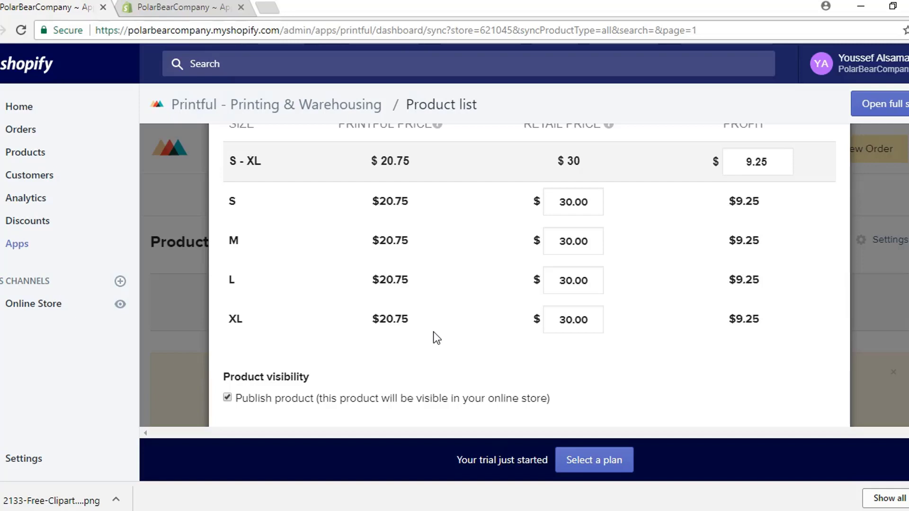
pyautogui.moveTo(597, 205); pyautogui.dragTo(542, 203)
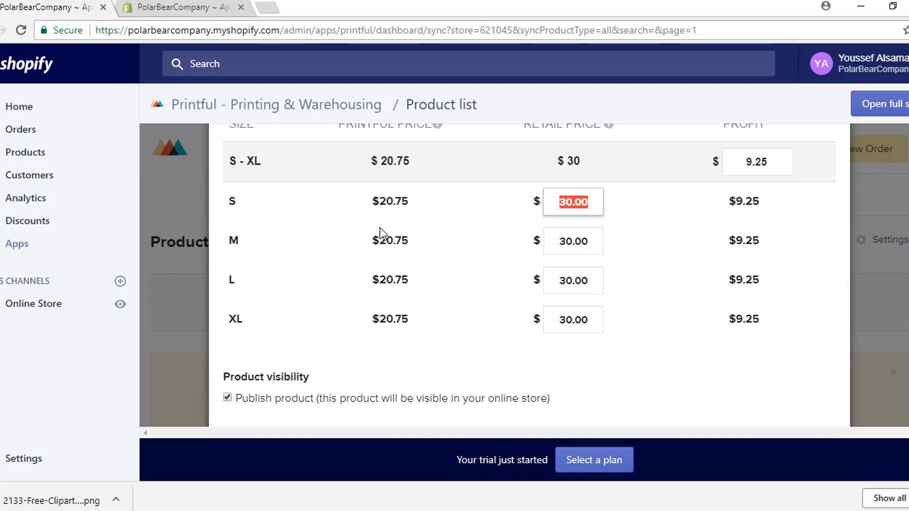
pyautogui.write('34.99')
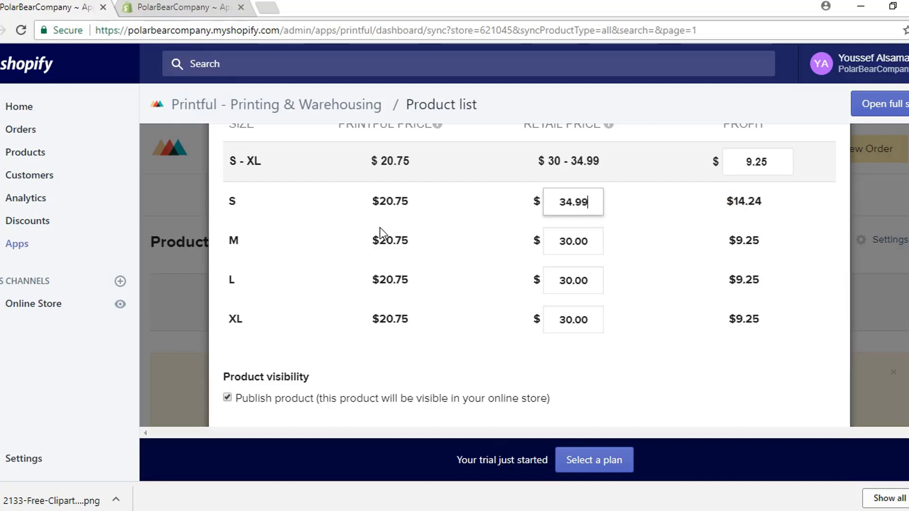
pyautogui.hotkey('ctrl', 'a')
pyautogui.hotkey('ctrl', 'c')
pyautogui.moveTo(592, 237); pyautogui.dragTo(524, 240)
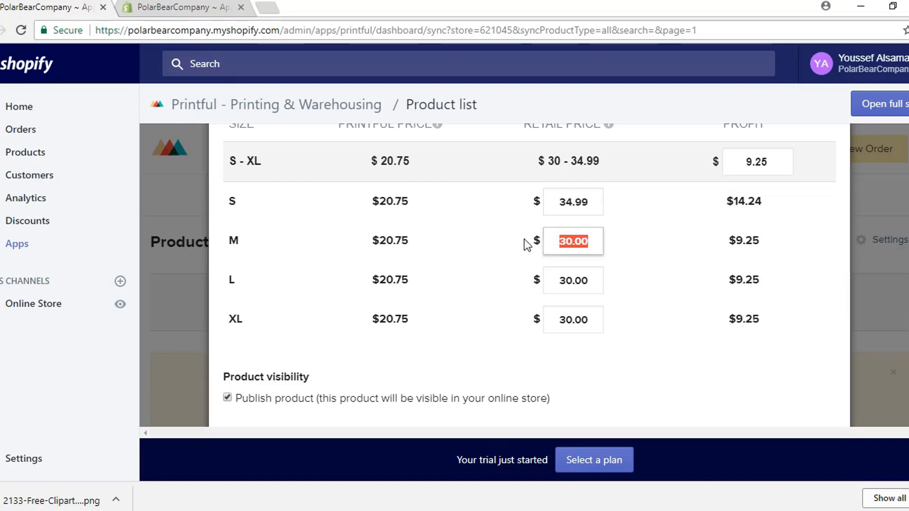
pyautogui.hotkey('ctrl', 'v')
pyautogui.moveTo(589, 281); pyautogui.dragTo(533, 279)
pyautogui.hotkey('ctrl', 'v')
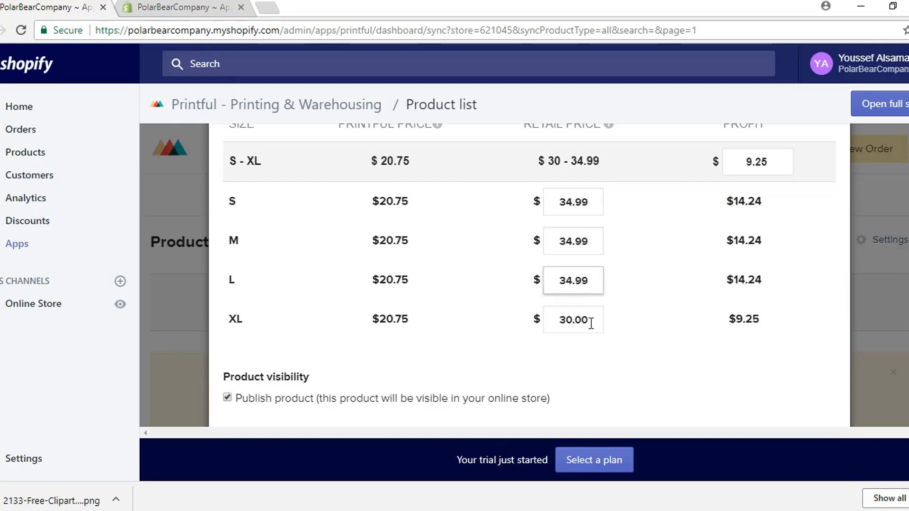
pyautogui.moveTo(590, 319); pyautogui.dragTo(535, 319)
pyautogui.hotkey('ctrl', 'v')
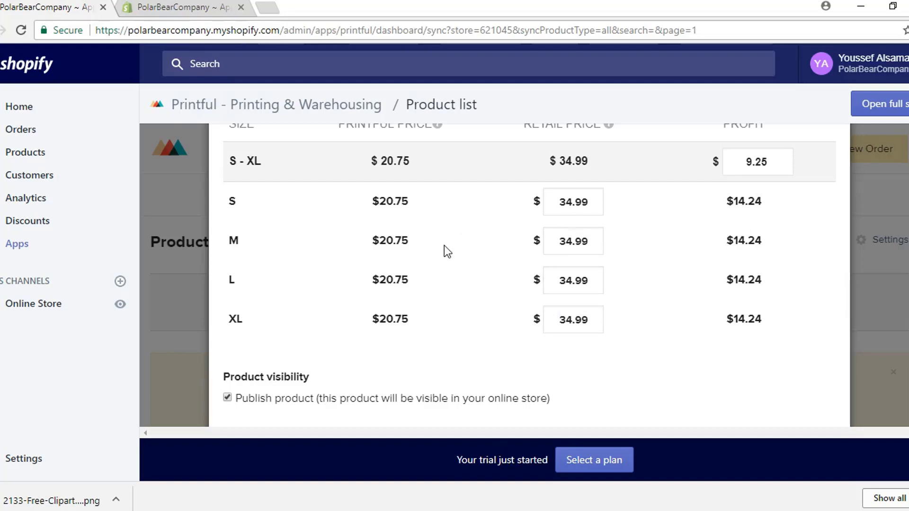
pyautogui.scroll(-5, 444, 245)
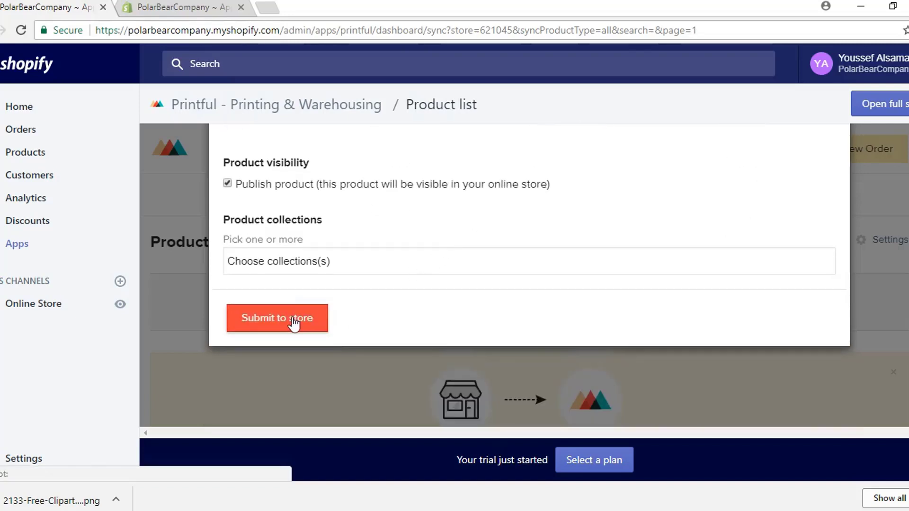
pyautogui.click(293, 324)
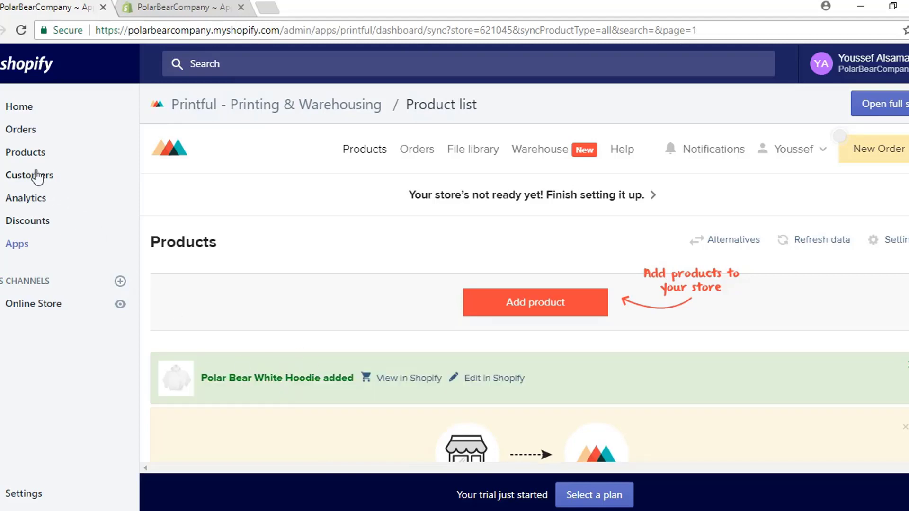
# Step: Open Polar Bear White Hoodie from the Products list and scroll through its description and S–XL size guide
pyautogui.click(26, 160)
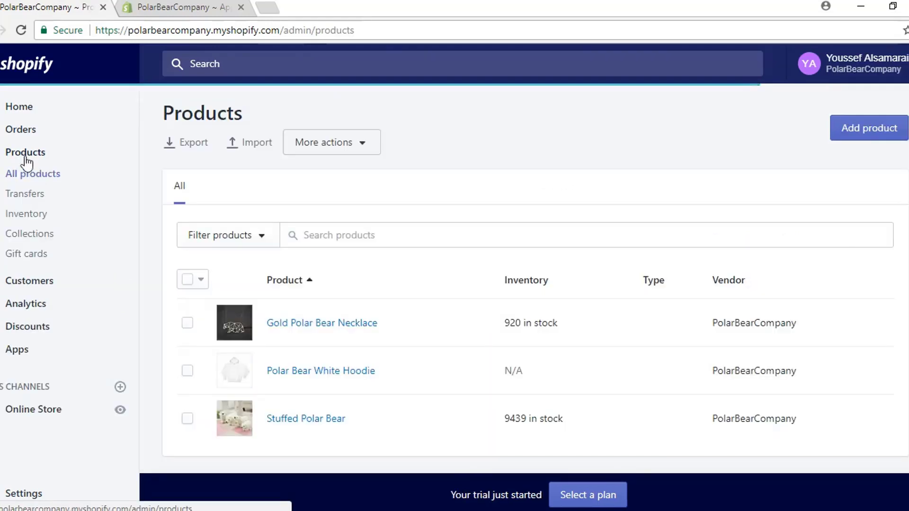
pyautogui.click(335, 377)
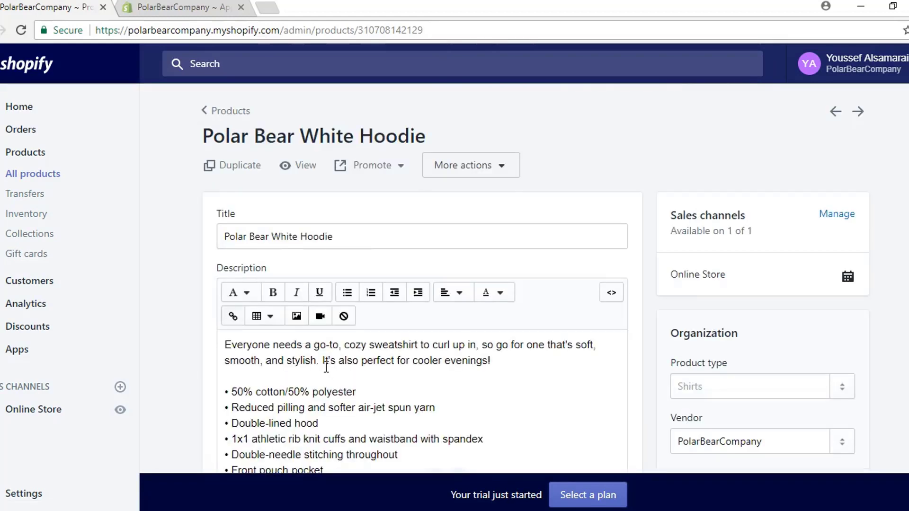
pyautogui.scroll(-1, 325, 368)
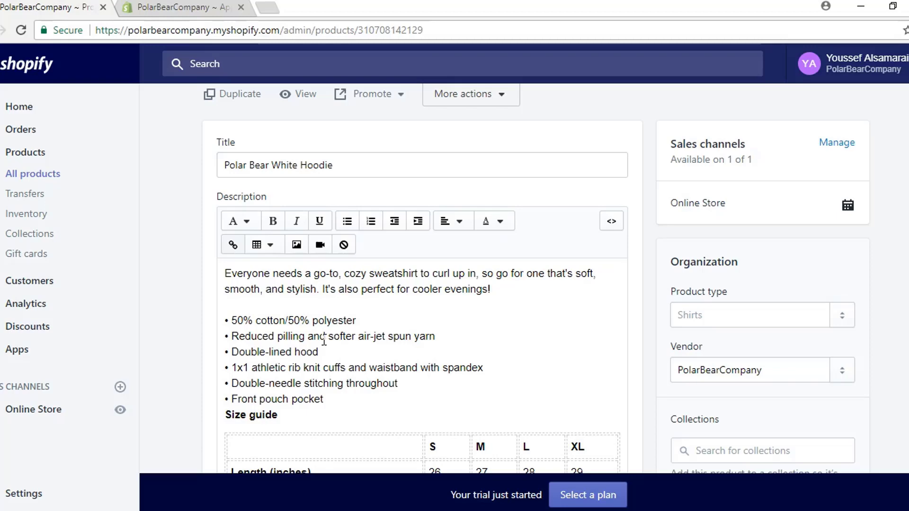
pyautogui.scroll(-3, 324, 340)
pyautogui.scroll(-1, 324, 339)
pyautogui.scroll(2, 326, 353)
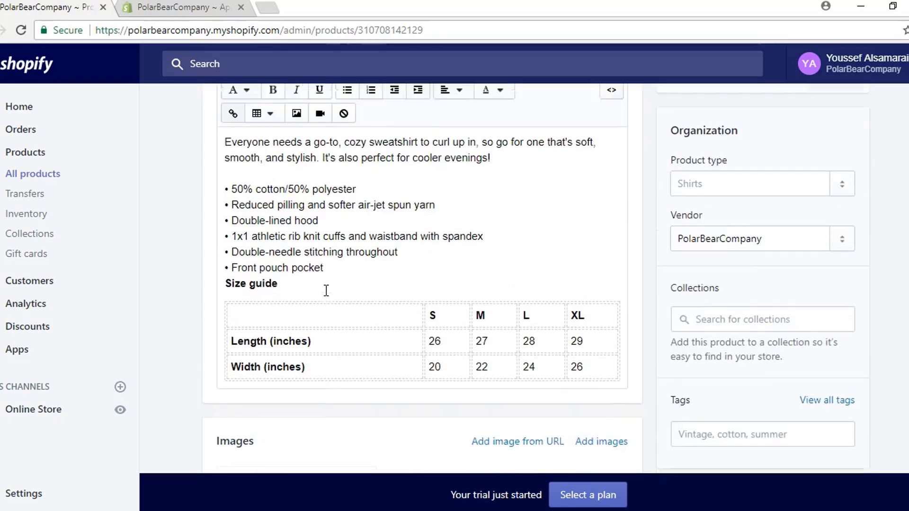
pyautogui.scroll(1, 326, 290)
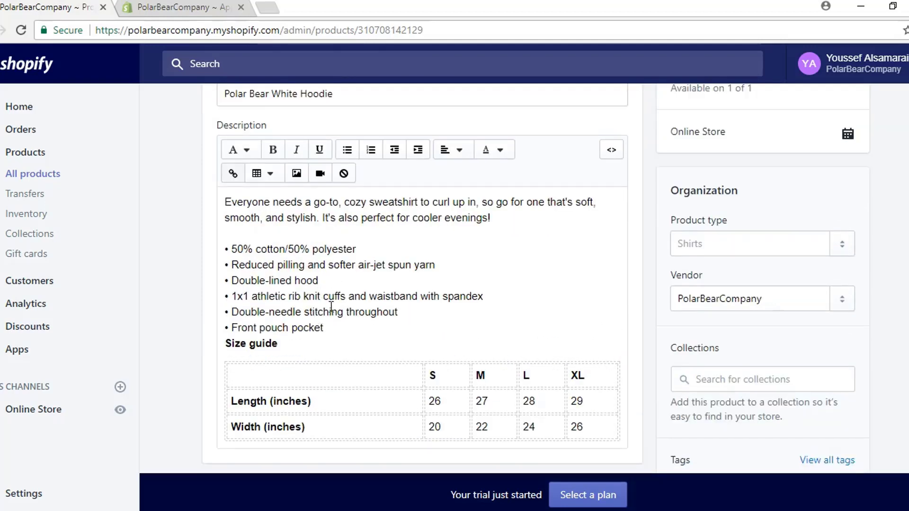
pyautogui.scroll(1, 331, 308)
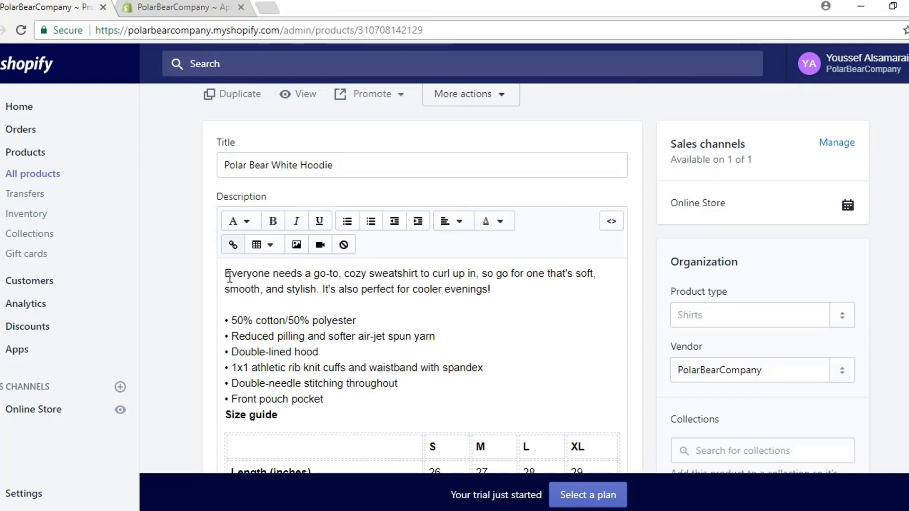
# Step: Add the opening line 'Our signature white polar bear hoodie! 15% of all sales go to saving the polar bears!' and save
pyautogui.click(227, 275)
pyautogui.press('Return')
pyautogui.press('Return')
pyautogui.press('Return')
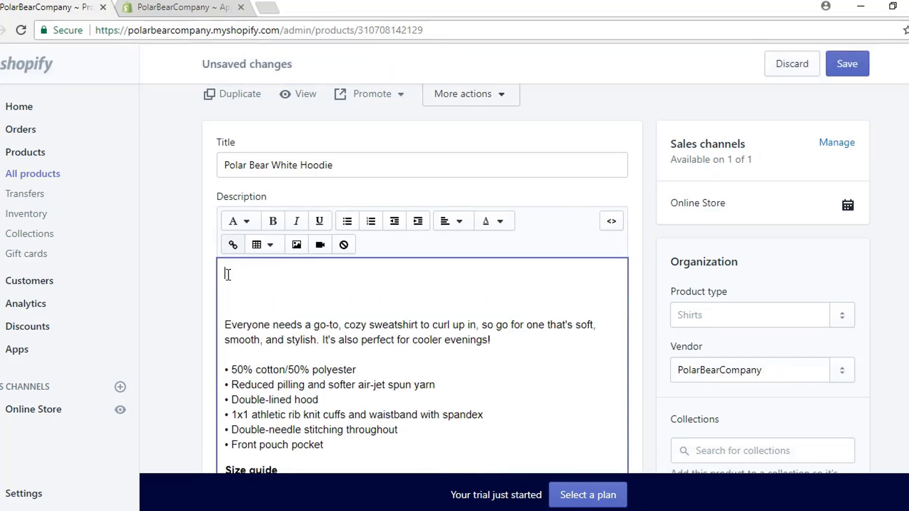
pyautogui.press('BackSpace')
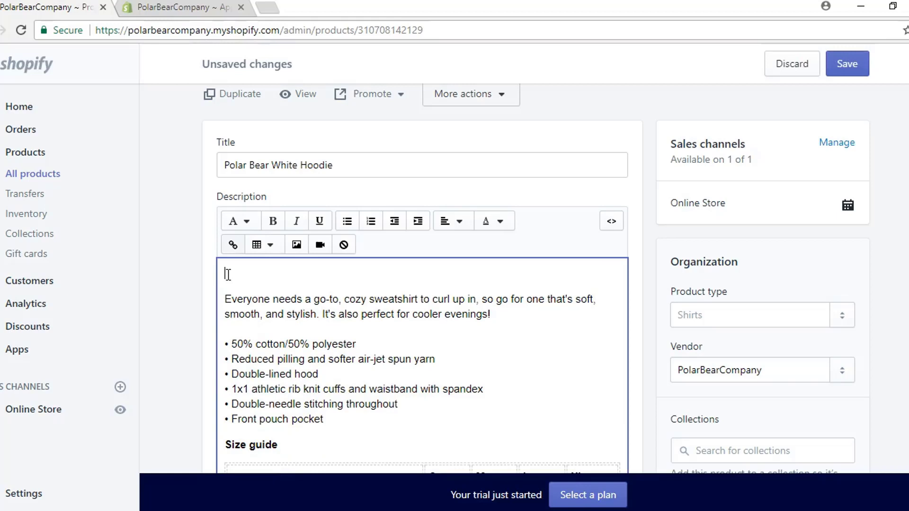
pyautogui.write('Our signature white polar ')
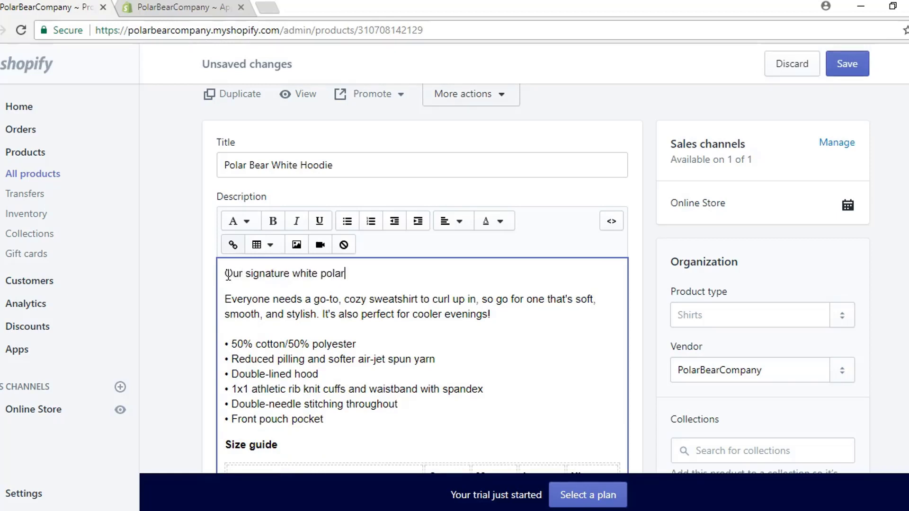
pyautogui.write('bear hoodie! 15% ')
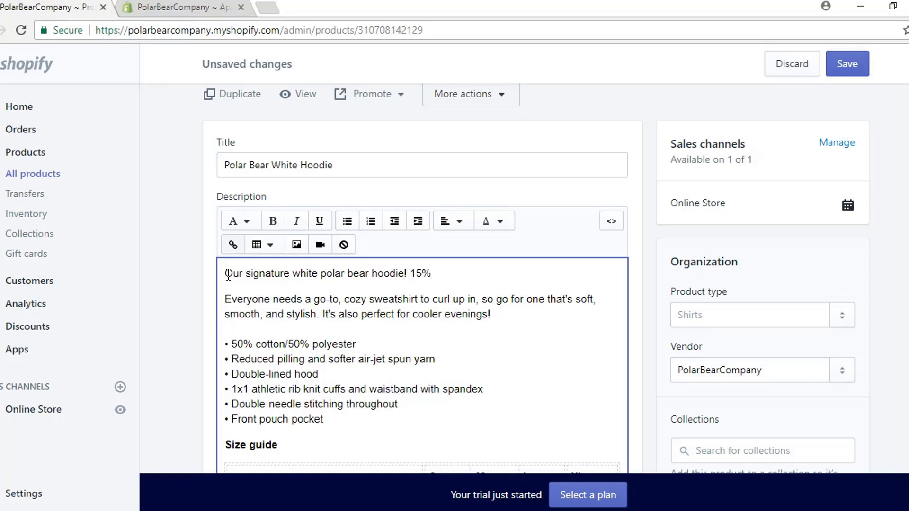
pyautogui.write('of all sales go to')
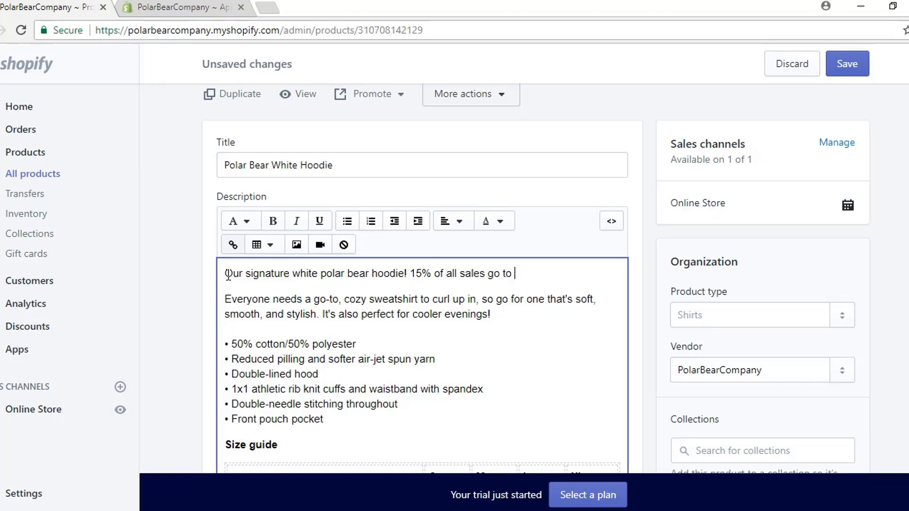
pyautogui.write(' saving the polar bears')
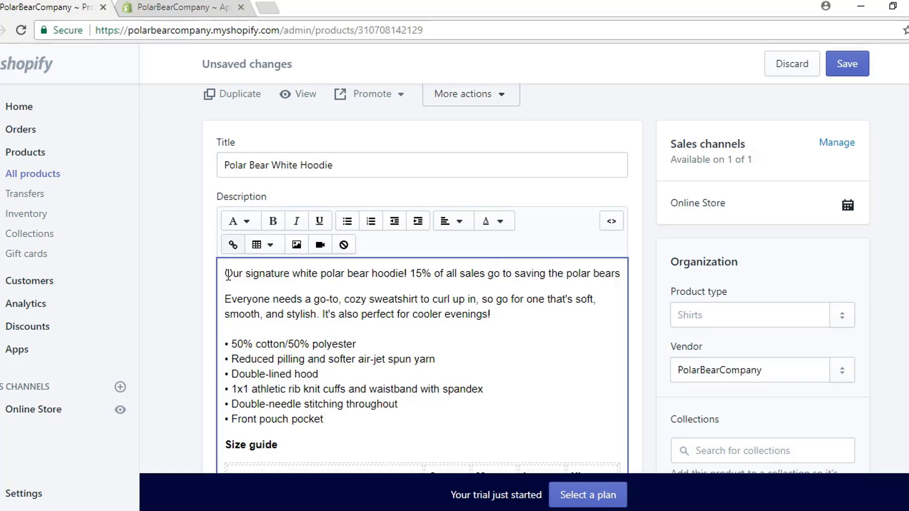
pyautogui.write('!')
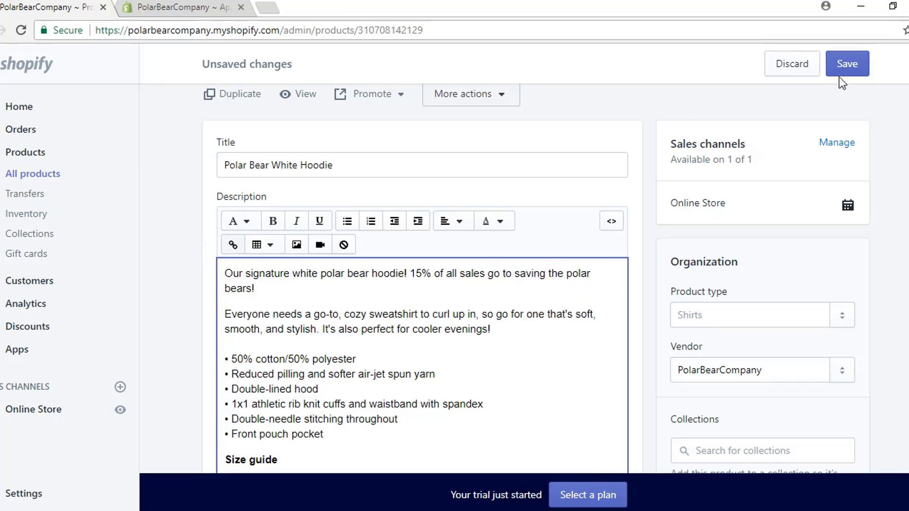
pyautogui.click(850, 72)
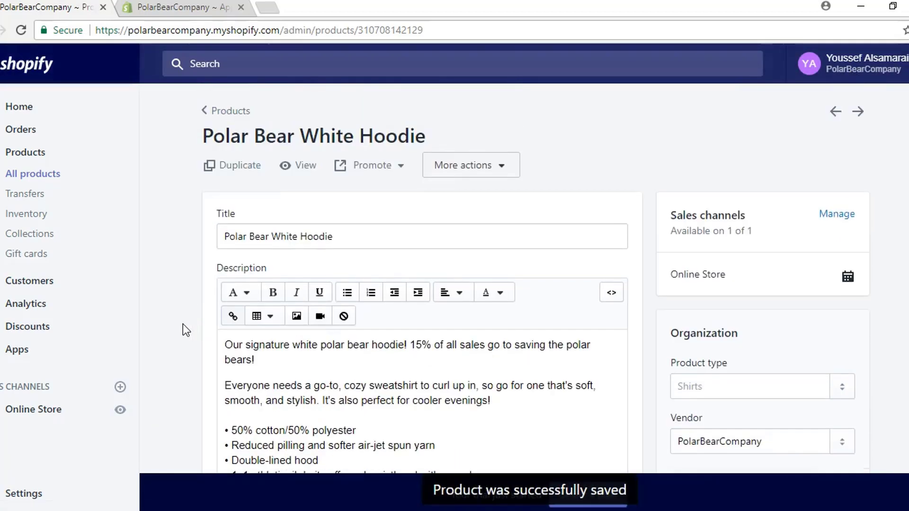
# Step: Open the Stuffed Polar Bear product from the Products list
pyautogui.click(229, 117)
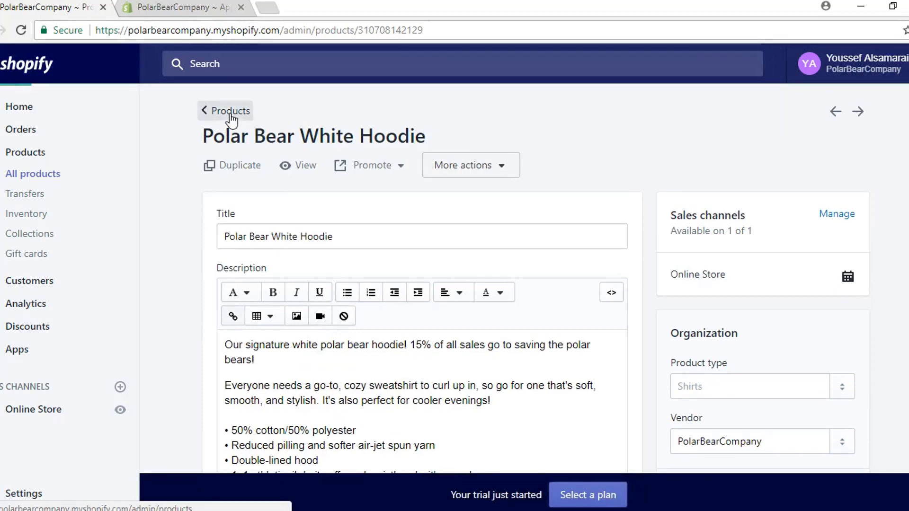
pyautogui.scroll(-2, 274, 339)
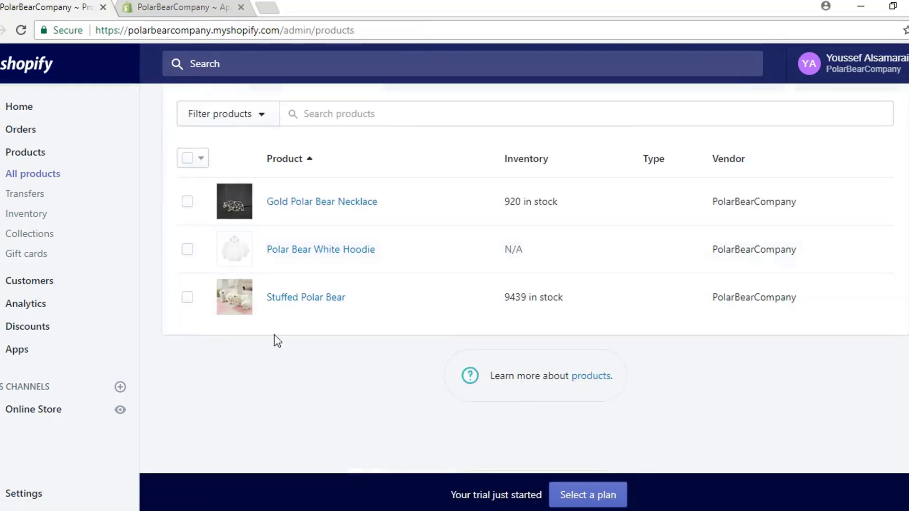
pyautogui.click(307, 303)
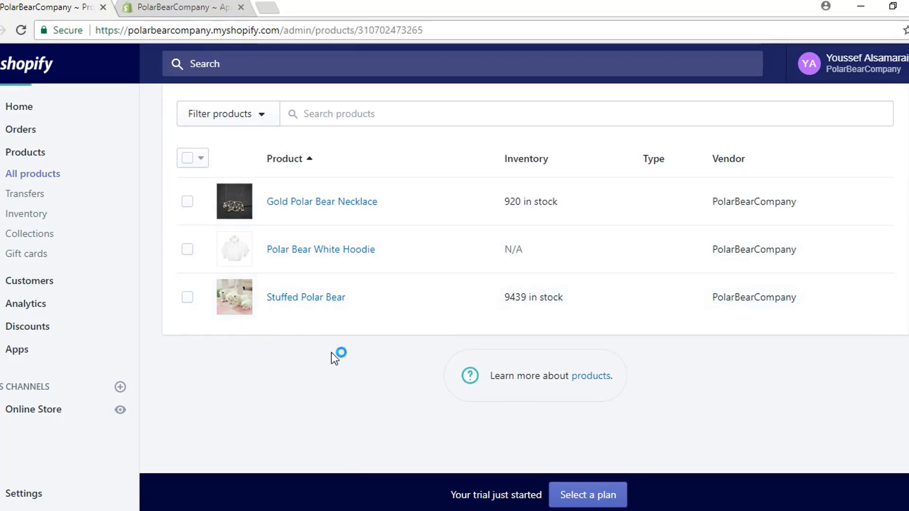
pyautogui.scroll(-5, 201, 333)
pyautogui.scroll(2, 326, 368)
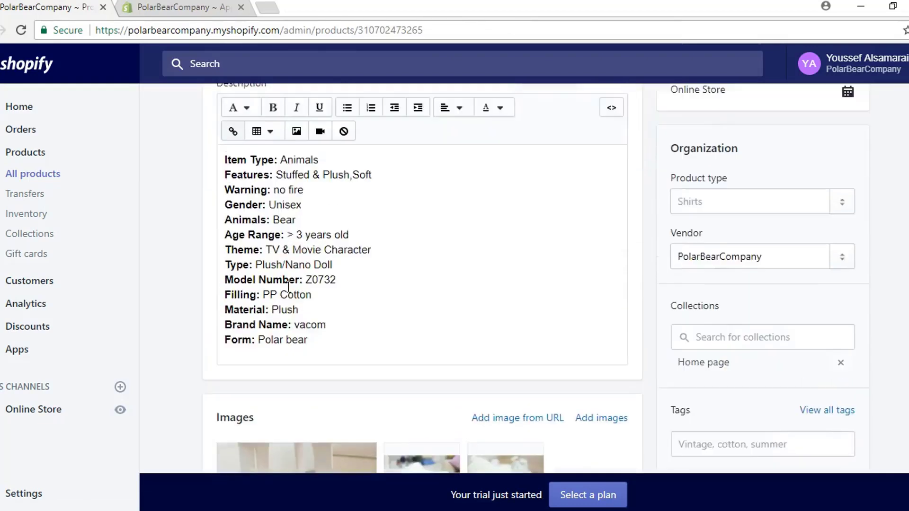
# Step: Delete the old spec-list description, from Features through the Item Type: Animals line
pyautogui.moveTo(351, 381); pyautogui.dragTo(221, 210)
pyautogui.press('BackSpace')
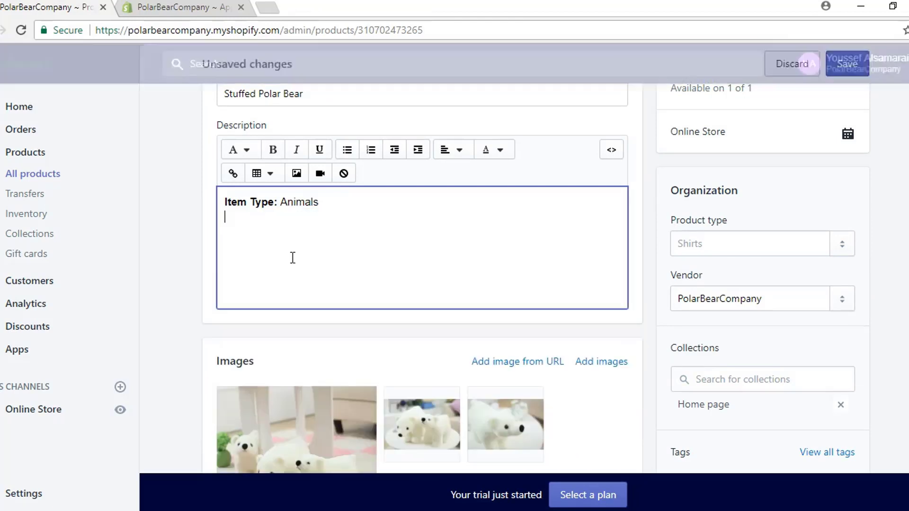
pyautogui.moveTo(337, 202); pyautogui.dragTo(214, 200)
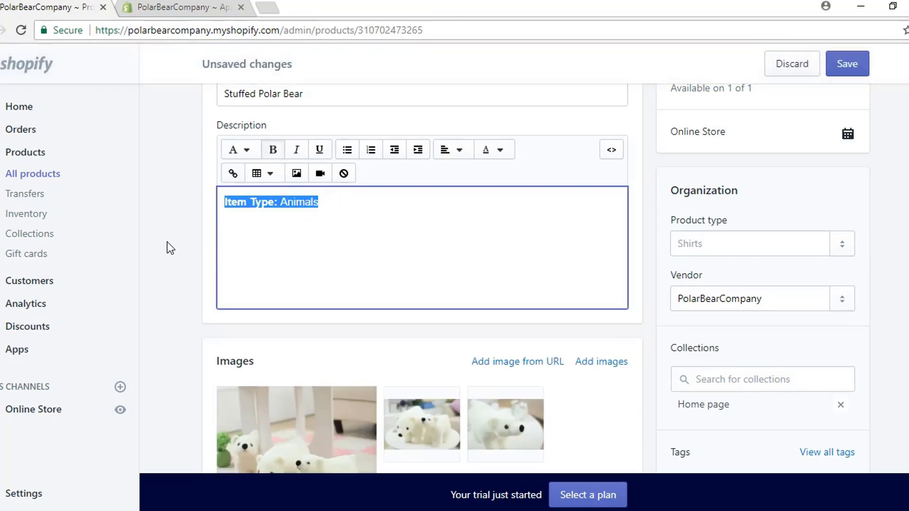
pyautogui.scroll(2, 167, 242)
pyautogui.press('BackSpace')
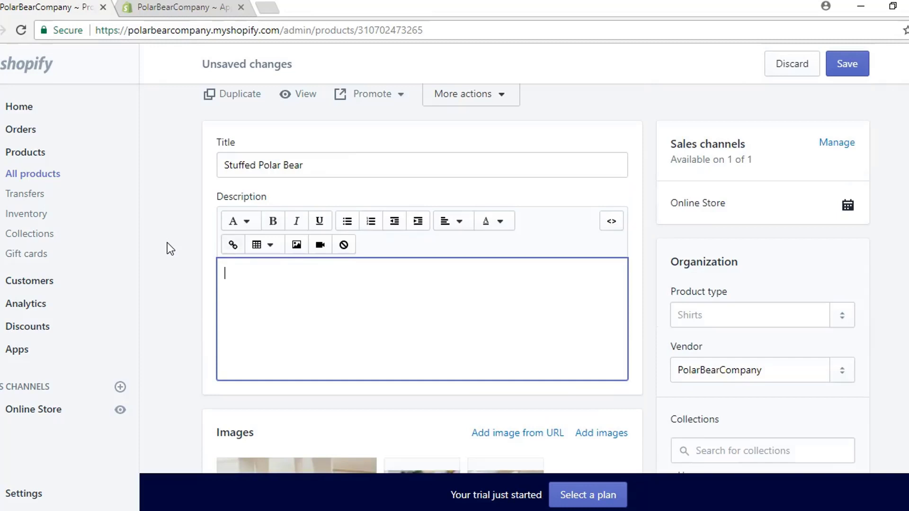
# Step: Write the new 7.8 inch ultra soft stuffed polar bear pitch, unbold it, and drop the trailing period
pyautogui.hotkey('ctrl', 'b')
pyautogui.write('7.8 Inch stuff')
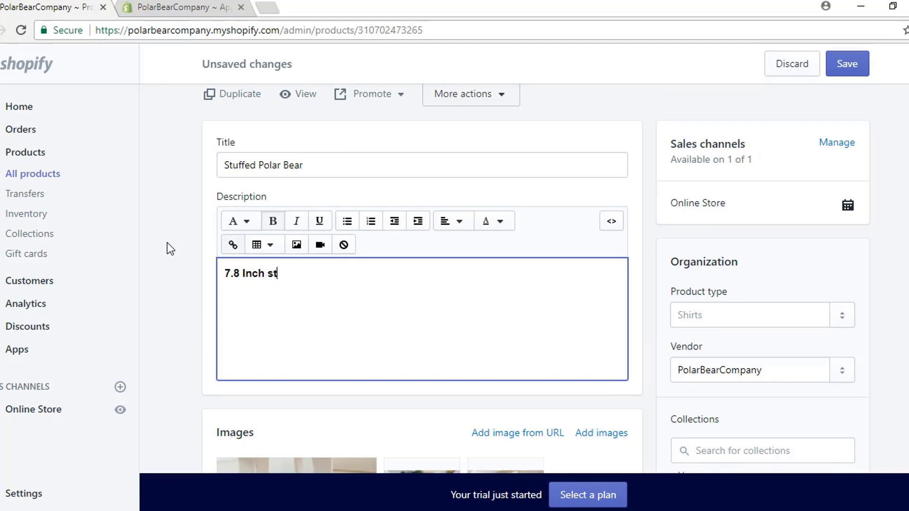
pyautogui.press('BackSpace')
pyautogui.press('BackSpace')
pyautogui.press('BackSpace')
pyautogui.press('BackSpace')
pyautogui.press('BackSpace')
pyautogui.write('ultra soft stuffed po')
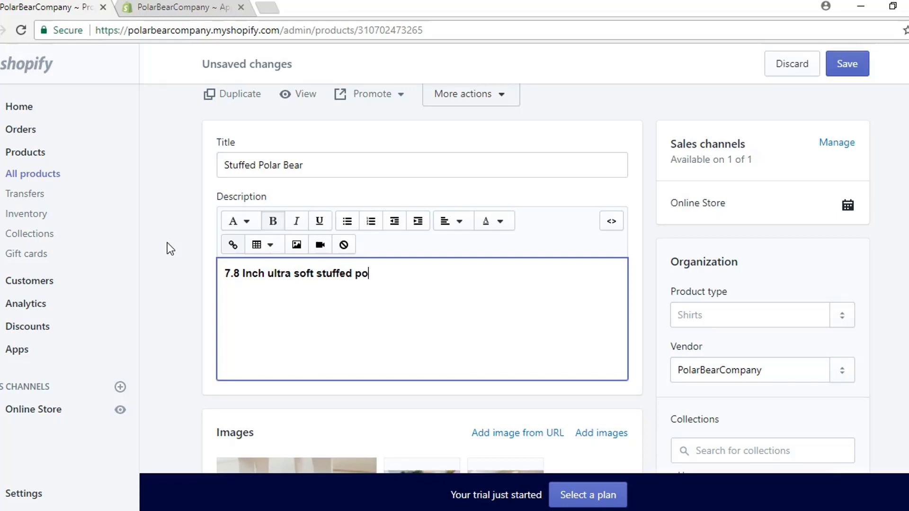
pyautogui.write('lar bear! An ex')
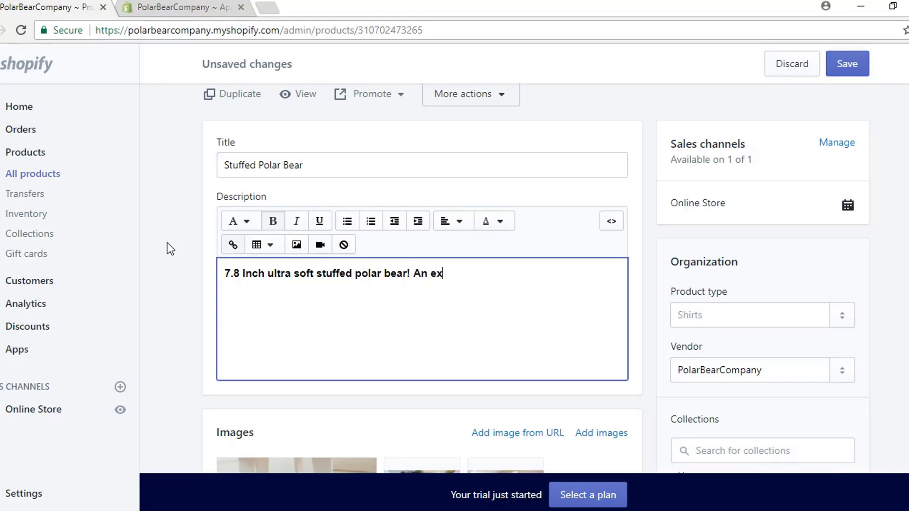
pyautogui.write('cellent compan')
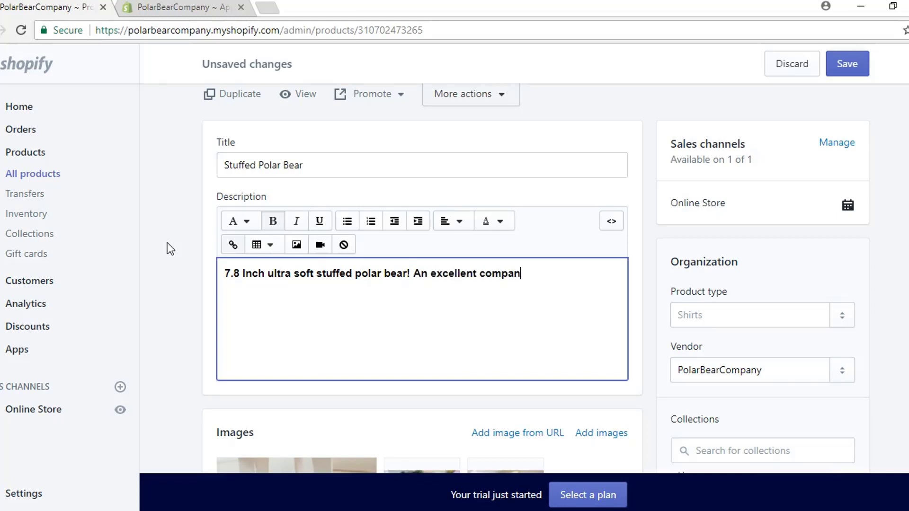
pyautogui.write('ion to have around the house')
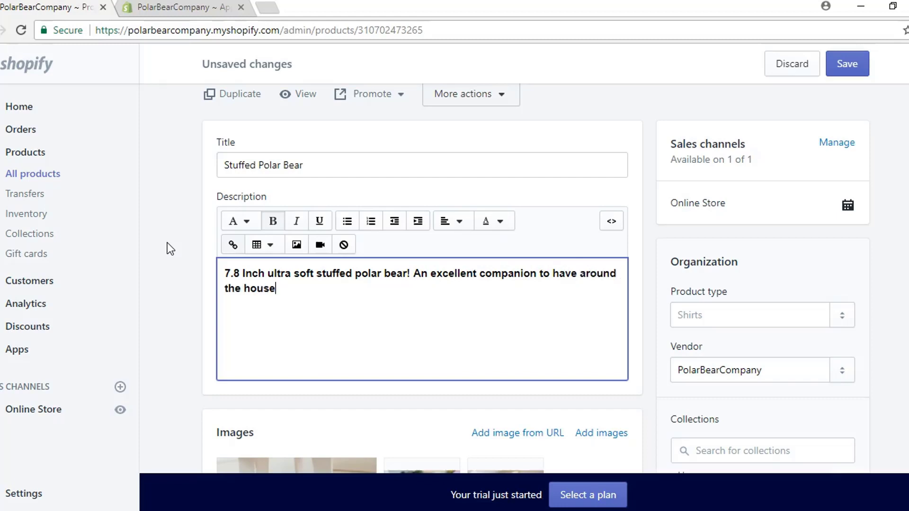
pyautogui.write('hold or to give as a gift')
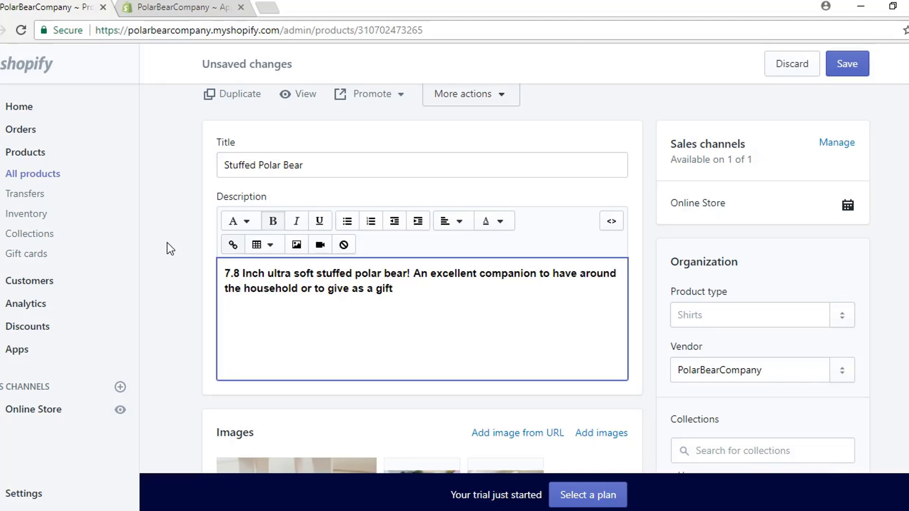
pyautogui.write('. 15% of all sales')
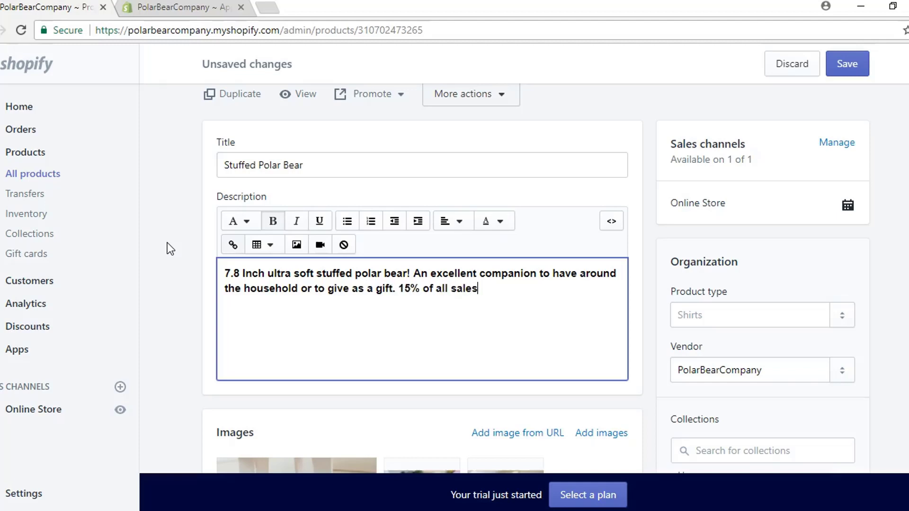
pyautogui.write(' go to saving the polar bears.')
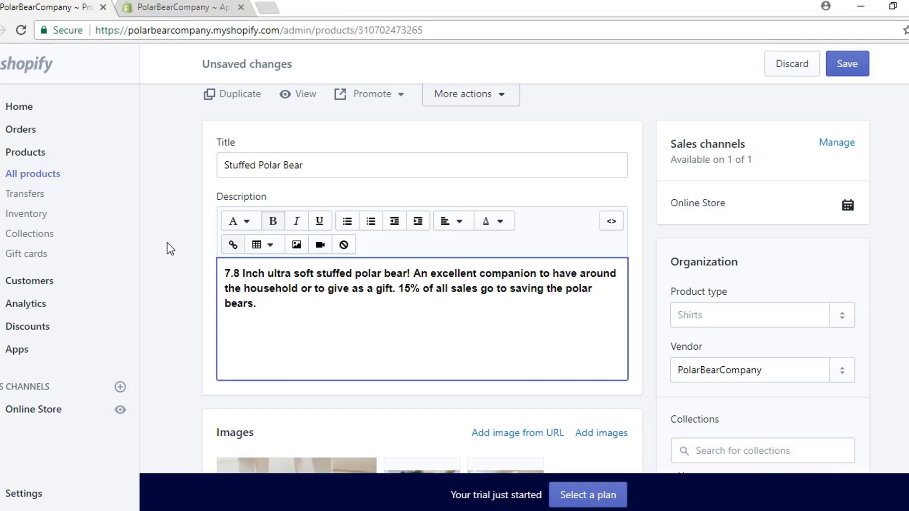
pyautogui.hotkey('ctrl', 'a')
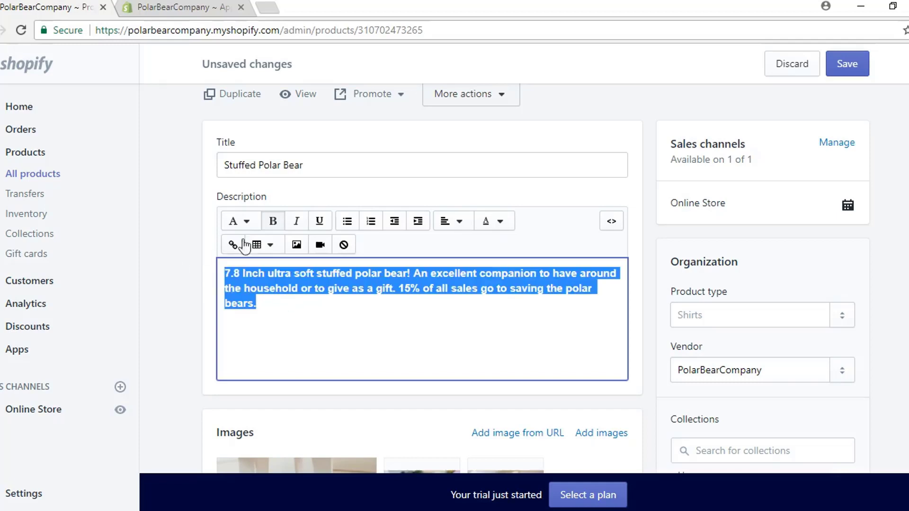
pyautogui.click(272, 221)
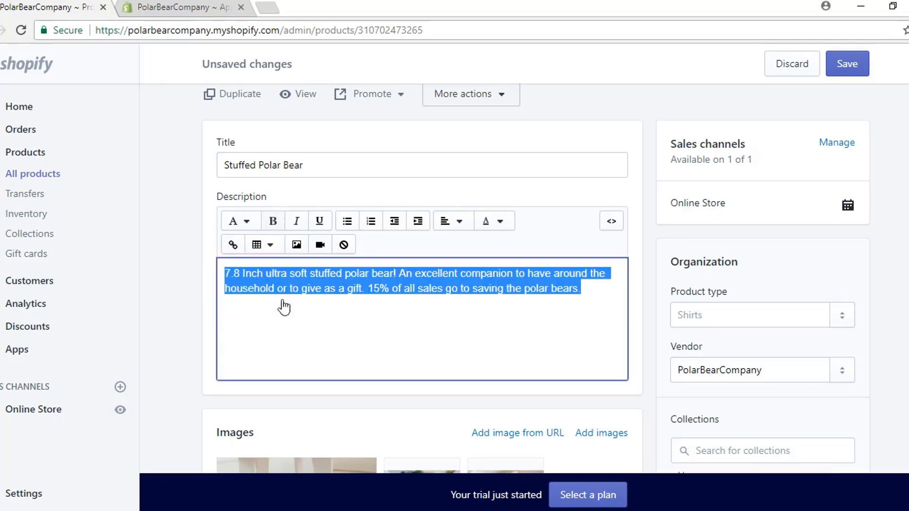
pyautogui.click(606, 290)
pyautogui.press('BackSpace')
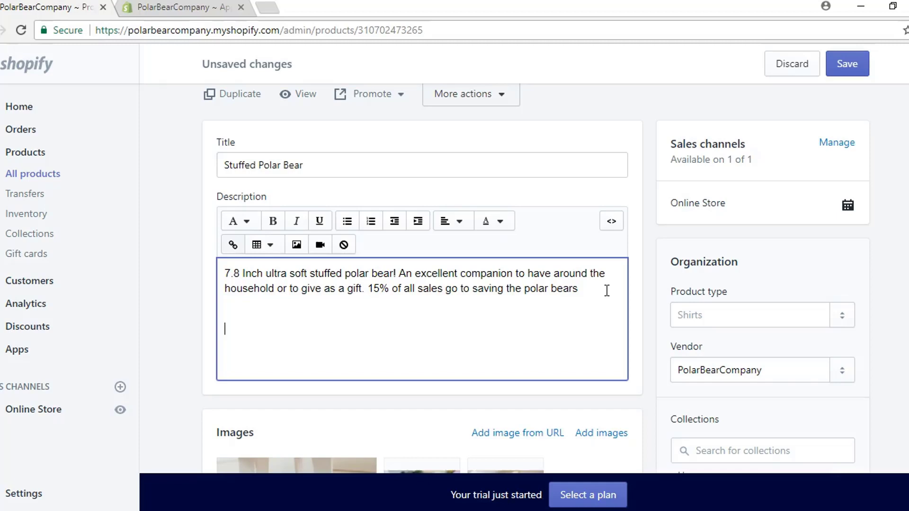
# Step: Write the note 'Will take 2-4 weeks to ship!', apologizing and announcing a 30% polar bear discount
pyautogui.write('2-4')
pyautogui.press('BackSpace')
pyautogui.press('BackSpace')
pyautogui.write('Will take 2-4 weeks to')
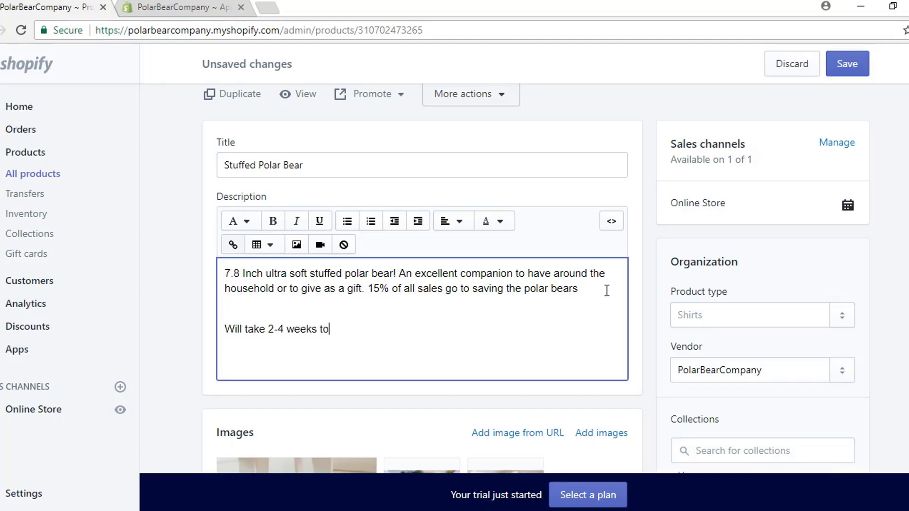
pyautogui.write(' ship! We apologize ')
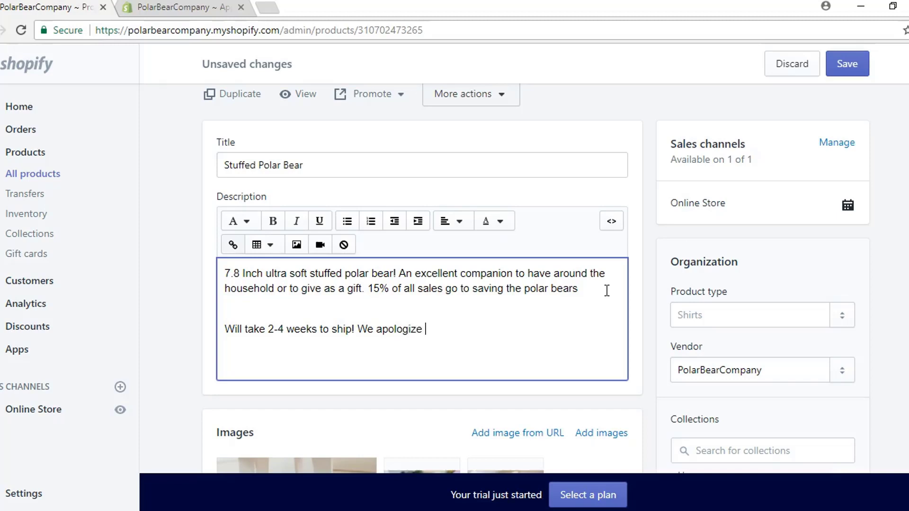
pyautogui.write('for the inconvenicen')
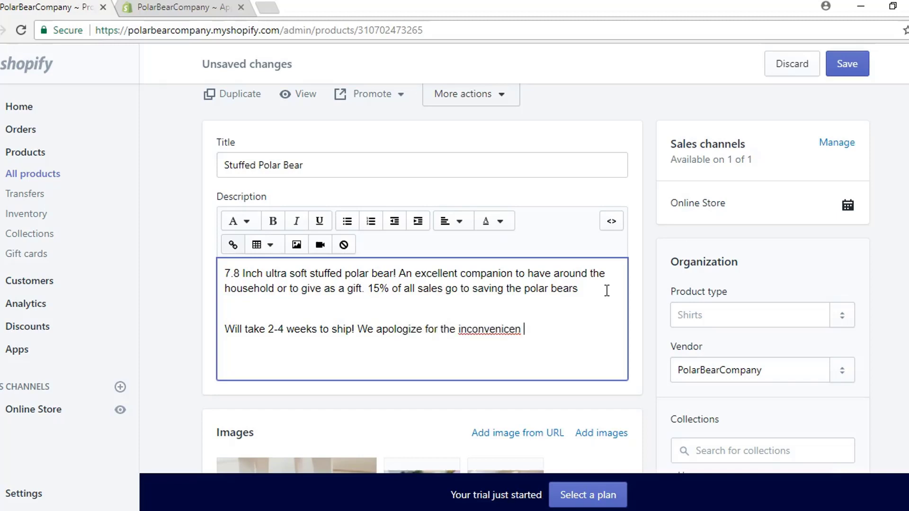
pyautogui.rightClick(501, 329)
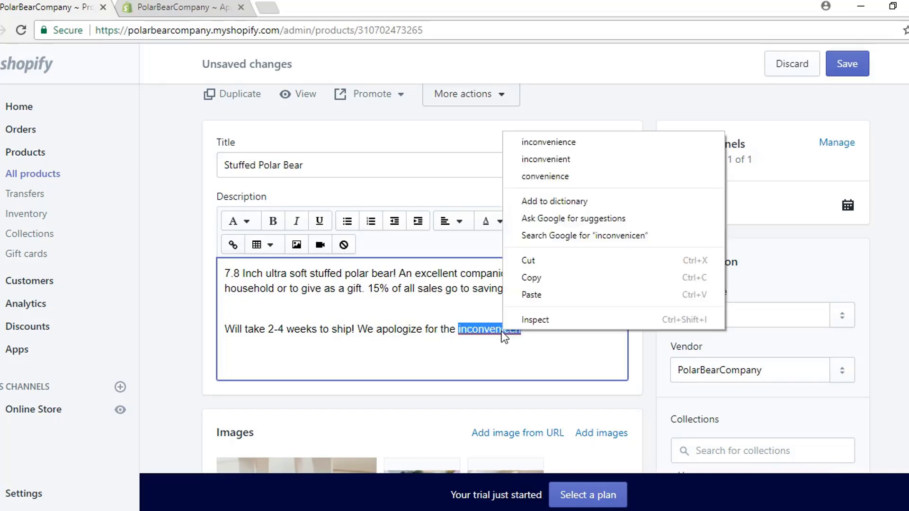
pyautogui.click(542, 142)
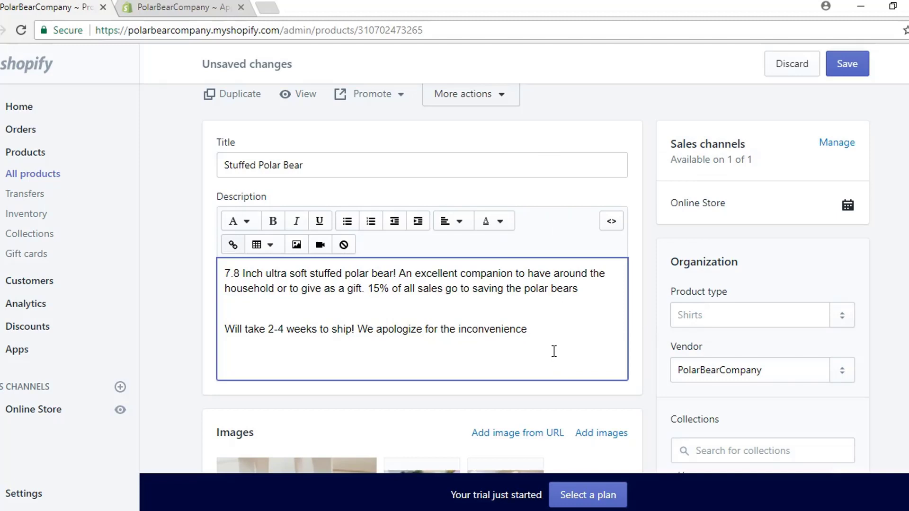
pyautogui.write('and have discounted the price')
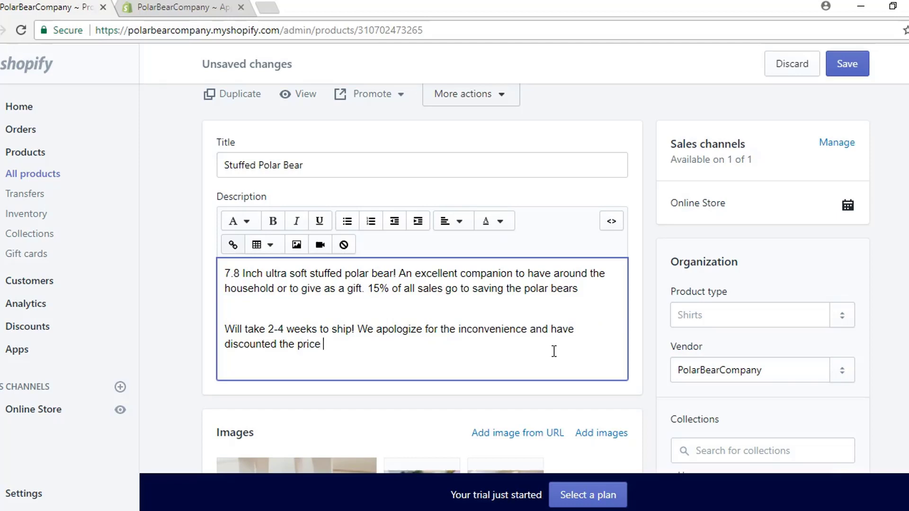
pyautogui.press('BackSpace')
pyautogui.press('BackSpace')
pyautogui.write('our stuffed polar bear b')
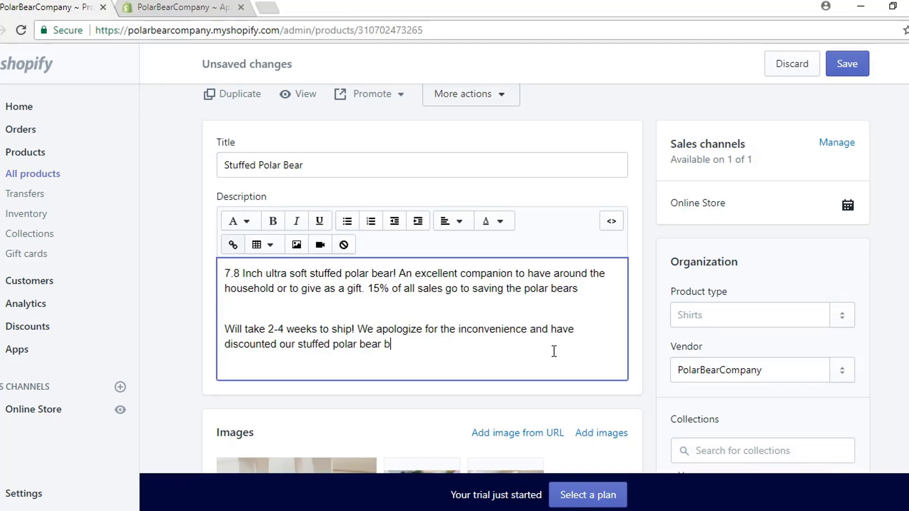
pyautogui.write('y 30%!')
# Step: Make 'Will take 2-4 weeks to ship!' bold and italic, then save the product
pyautogui.moveTo(357, 329); pyautogui.dragTo(219, 334)
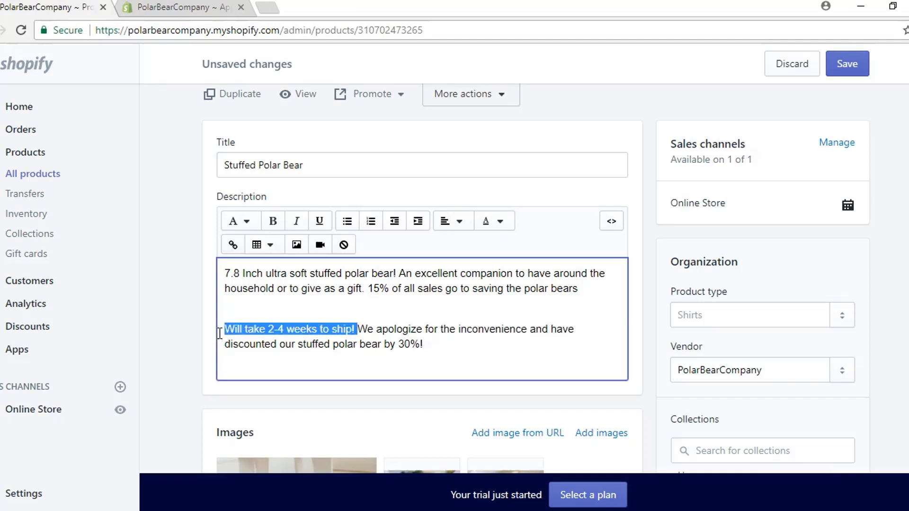
pyautogui.click(297, 221)
pyautogui.click(273, 221)
pyautogui.click(462, 350)
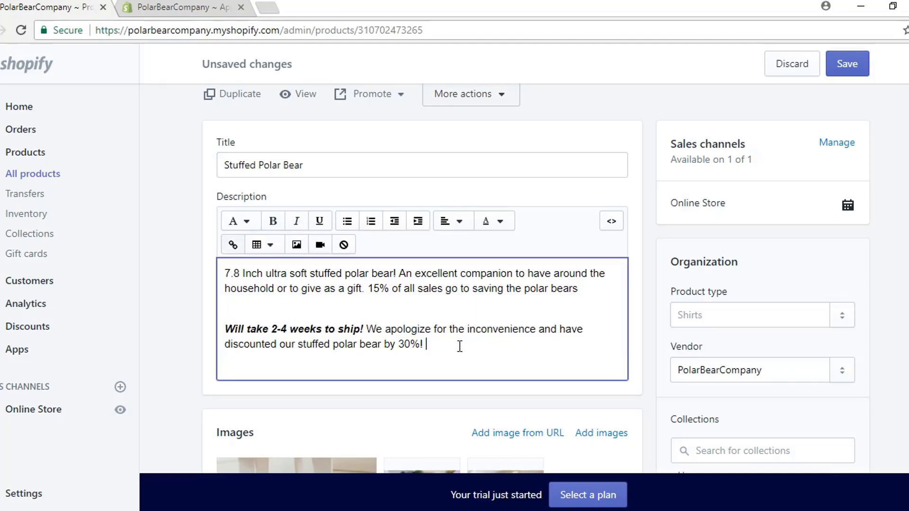
pyautogui.scroll(-2, 461, 331)
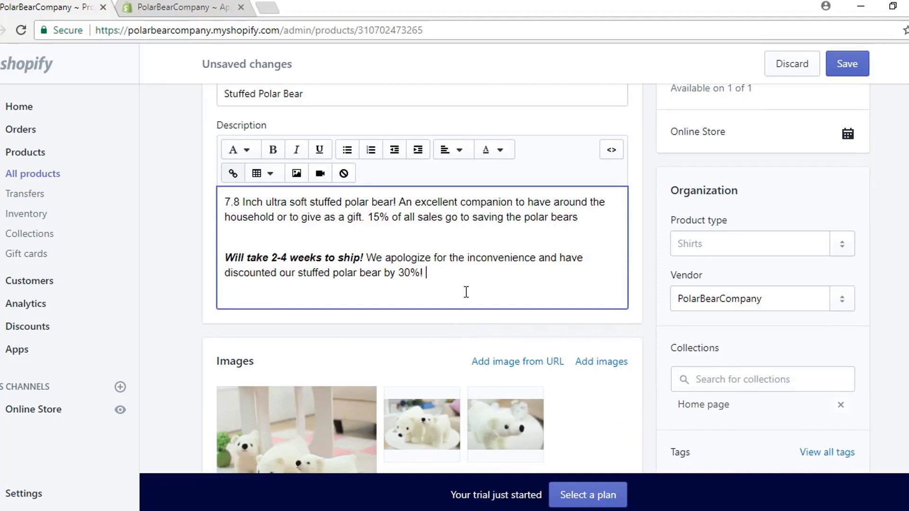
pyautogui.click(839, 72)
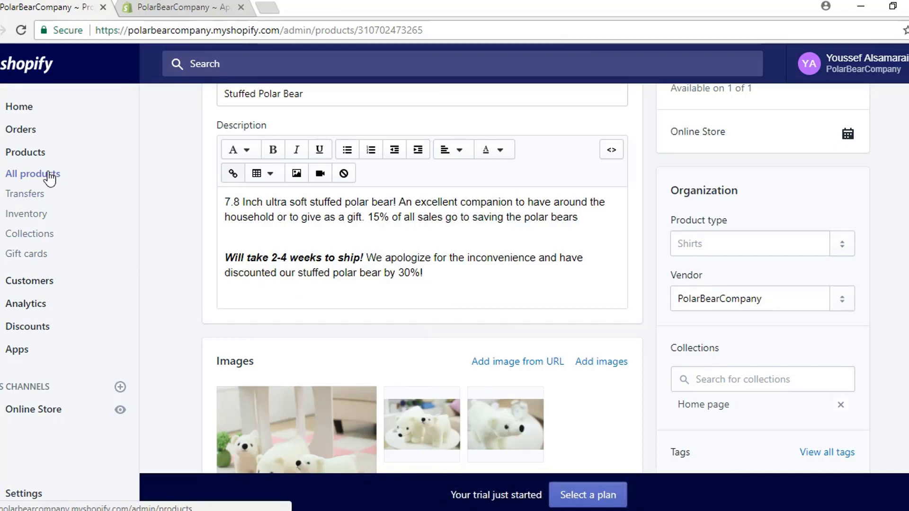
# Step: Select all three products in the Products list and open them in the bulk editor
pyautogui.click(26, 152)
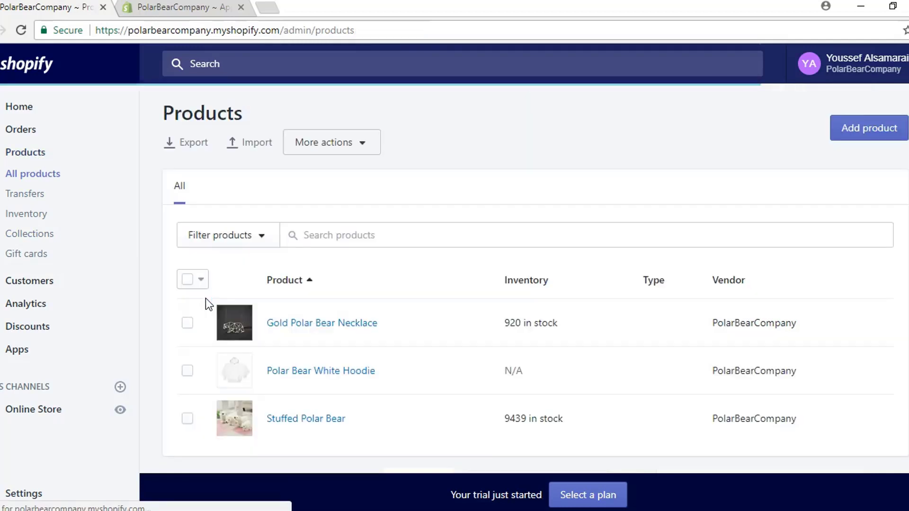
pyautogui.click(187, 280)
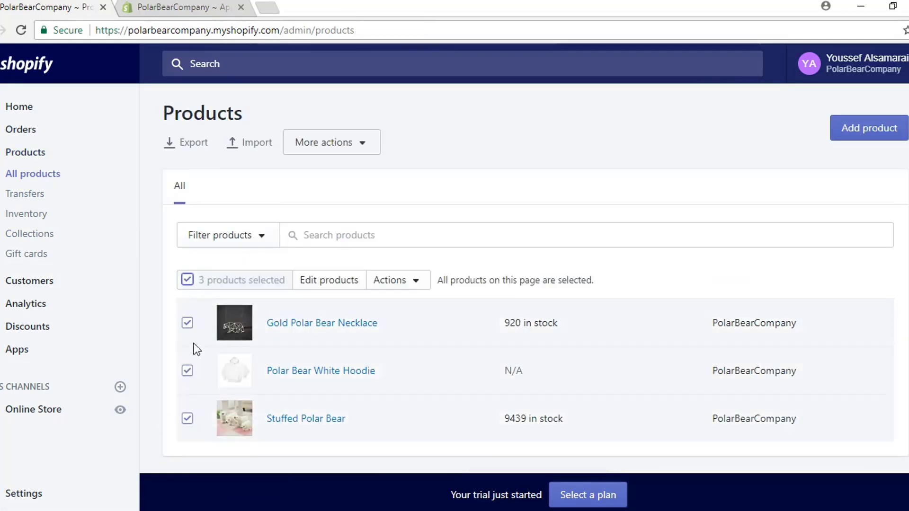
pyautogui.click(329, 281)
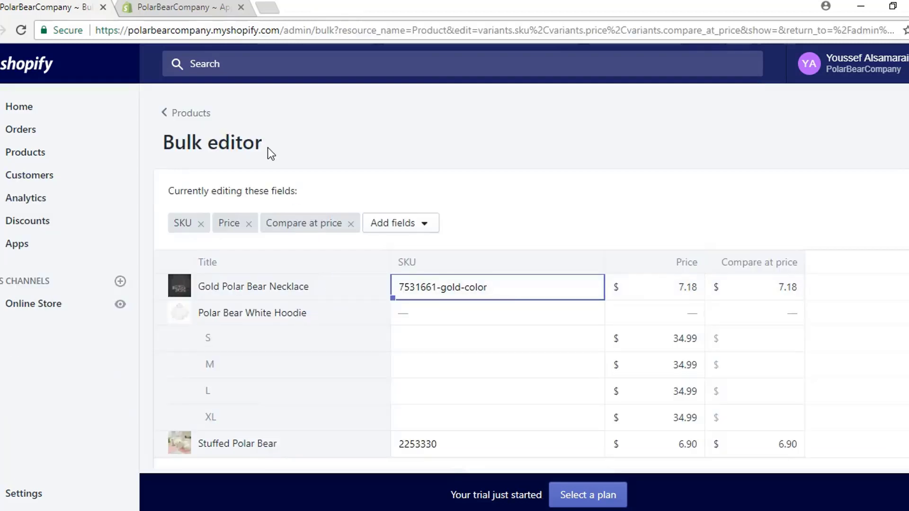
pyautogui.scroll(-2, 560, 127)
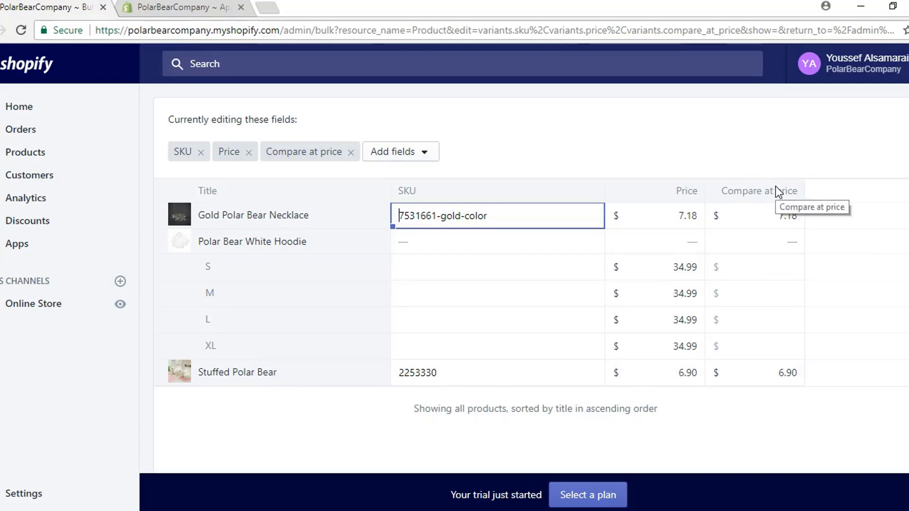
# Step: Set Stuffed Polar Bear's compare-at price to 29.99 and its price to 19.99, then save
pyautogui.click(780, 374)
pyautogui.moveTo(779, 374); pyautogui.dragTo(822, 377)
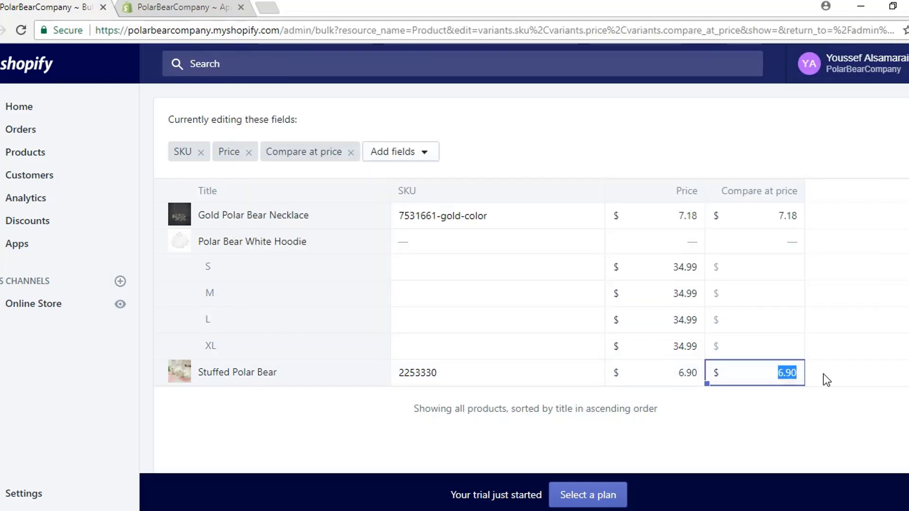
pyautogui.write('29.99')
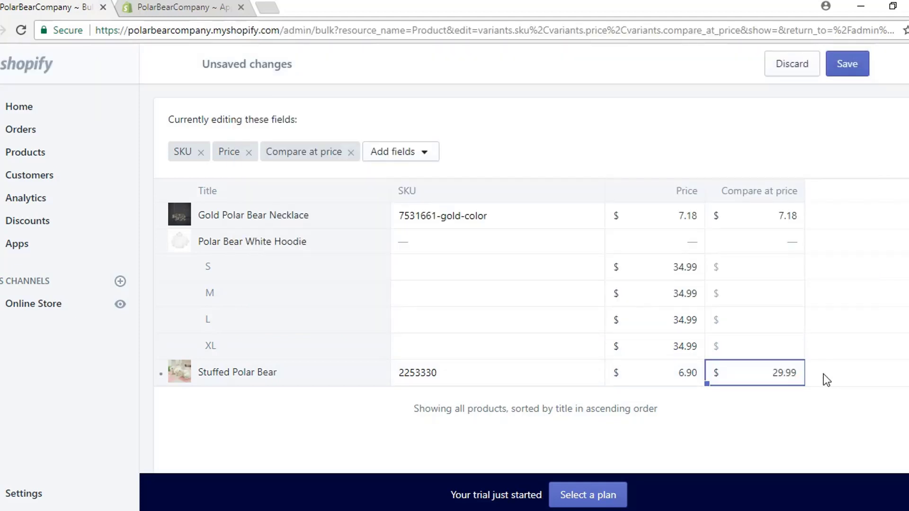
pyautogui.click(680, 380)
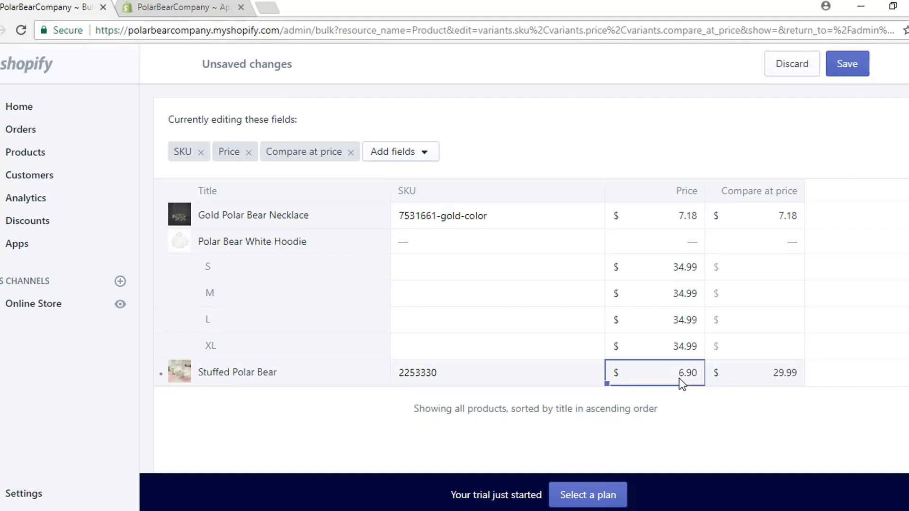
pyautogui.moveTo(678, 376); pyautogui.dragTo(698, 381)
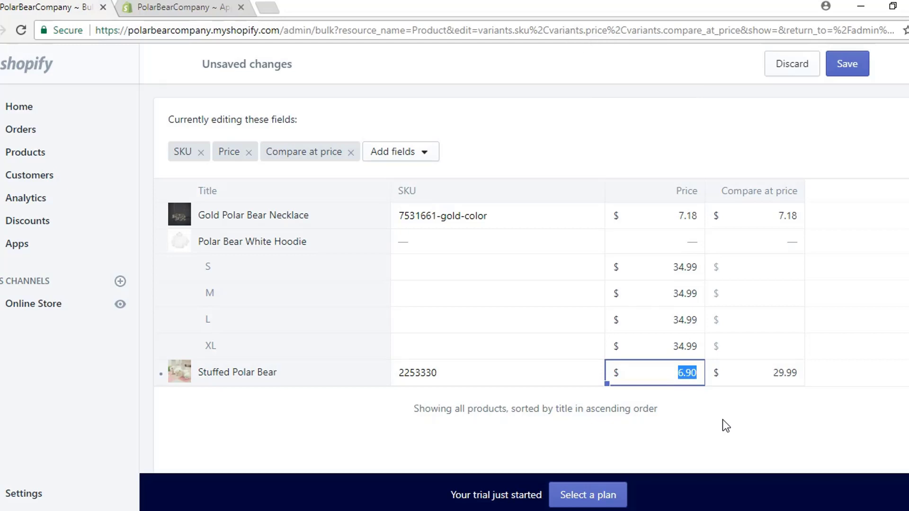
pyautogui.write('19.99')
pyautogui.click(848, 70)
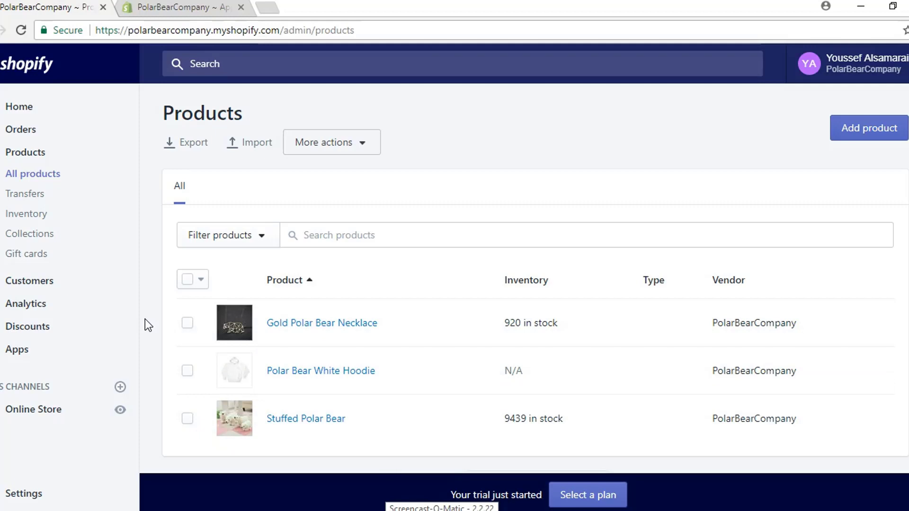
# Step: Browse the free themes gallery from the Themes page, then close it and return to Debut
pyautogui.click(34, 415)
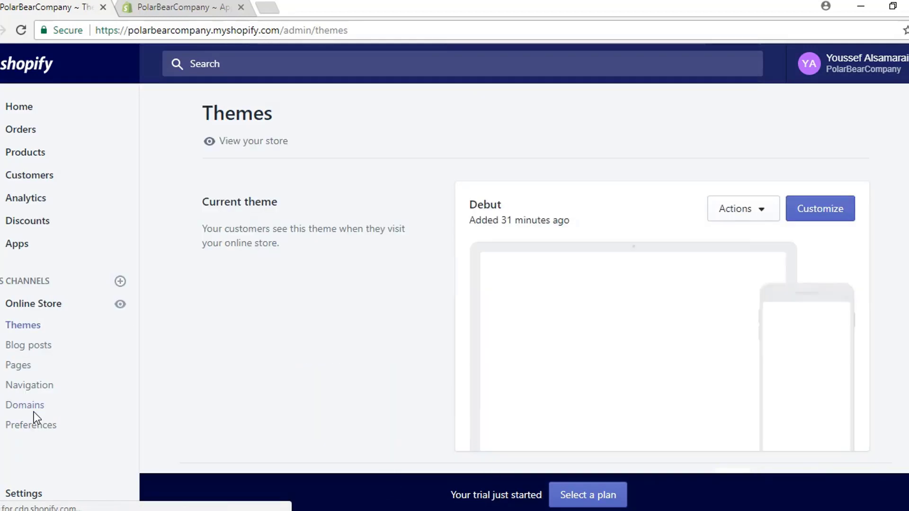
pyautogui.scroll(-3, 281, 250)
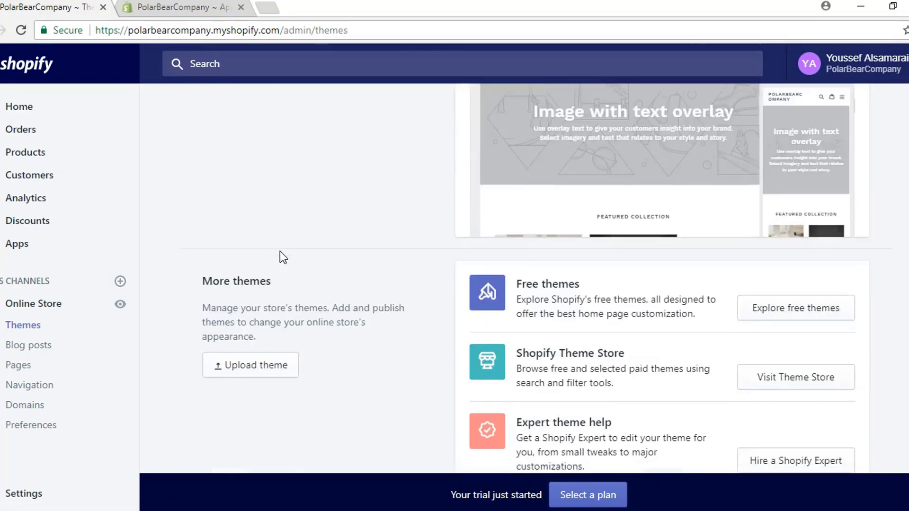
pyautogui.scroll(3, 280, 251)
pyautogui.scroll(-5, 280, 251)
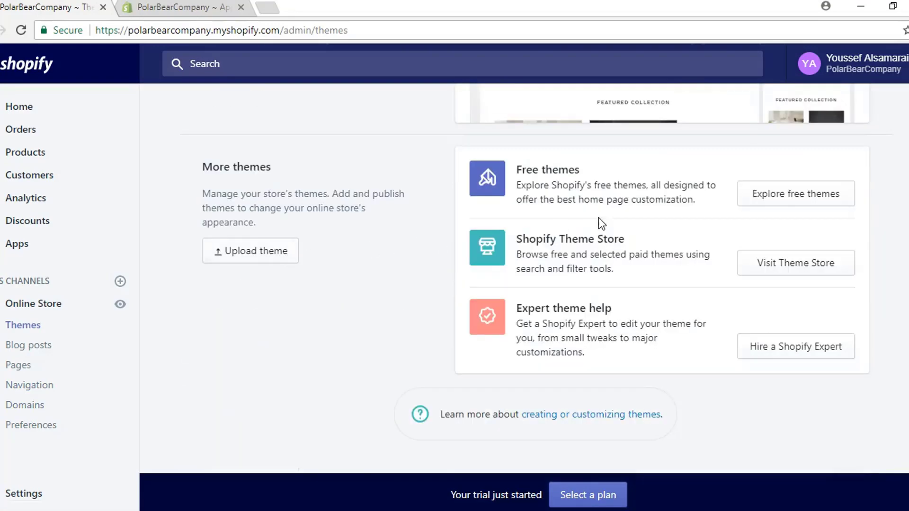
pyautogui.click(769, 200)
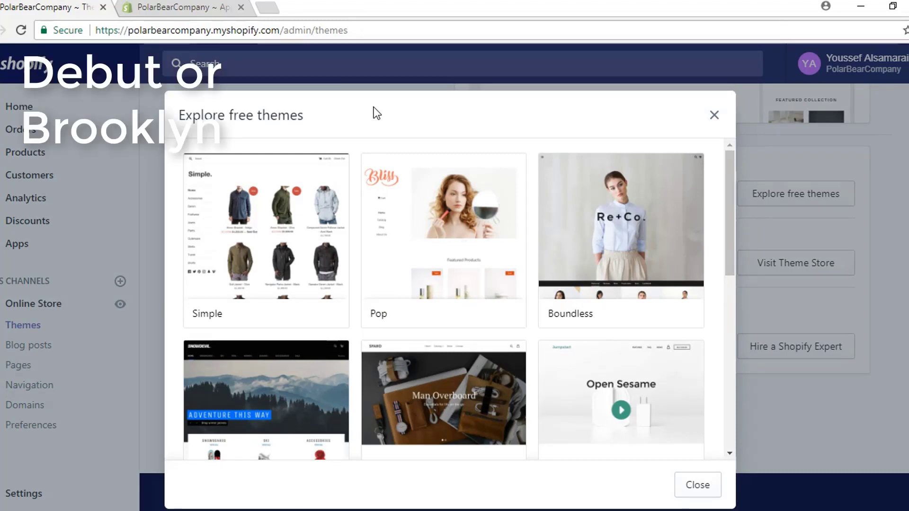
pyautogui.scroll(-7, 416, 175)
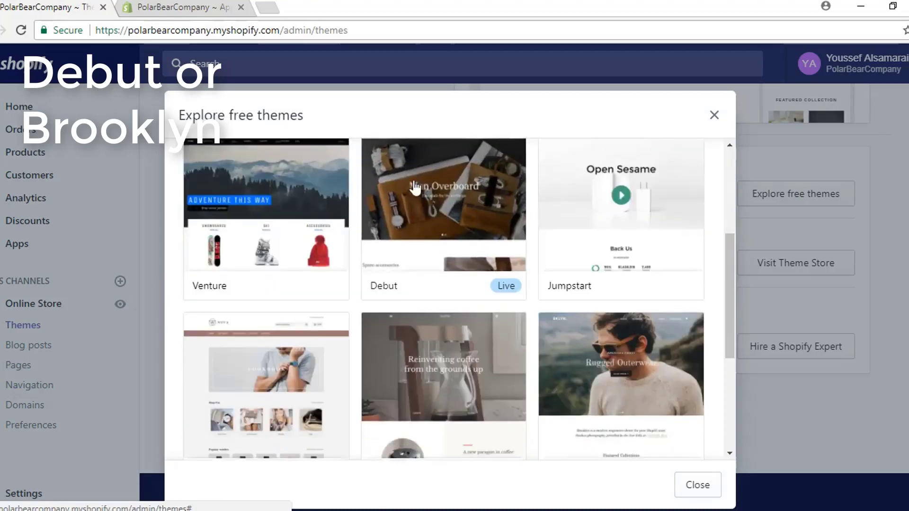
pyautogui.scroll(-3, 641, 256)
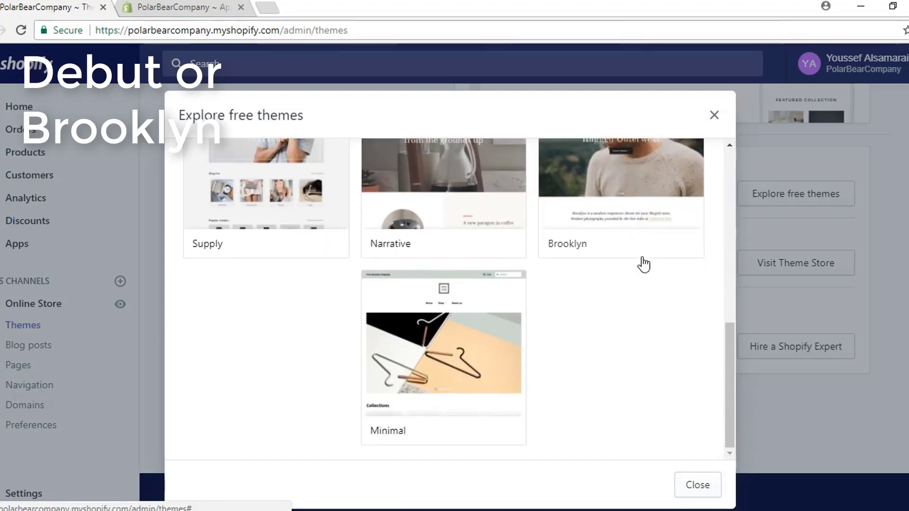
pyautogui.scroll(10, 644, 263)
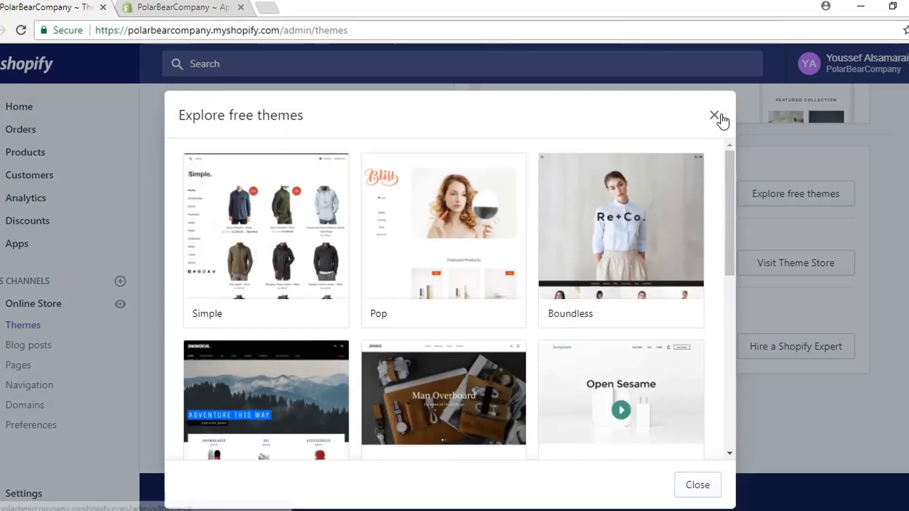
pyautogui.click(715, 116)
pyautogui.scroll(7, 624, 147)
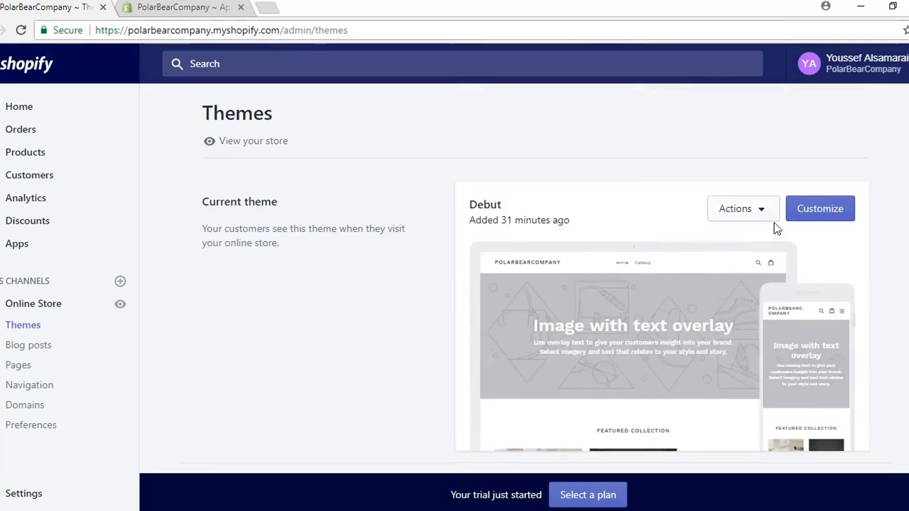
# Step: Upload the polar bear image 760691-200 and set it as the Debut header logo
pyautogui.click(832, 215)
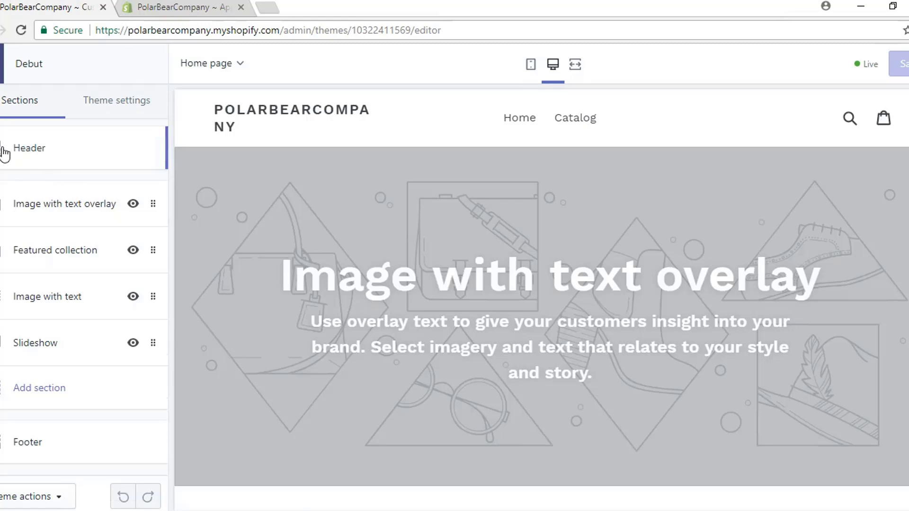
pyautogui.click(6, 151)
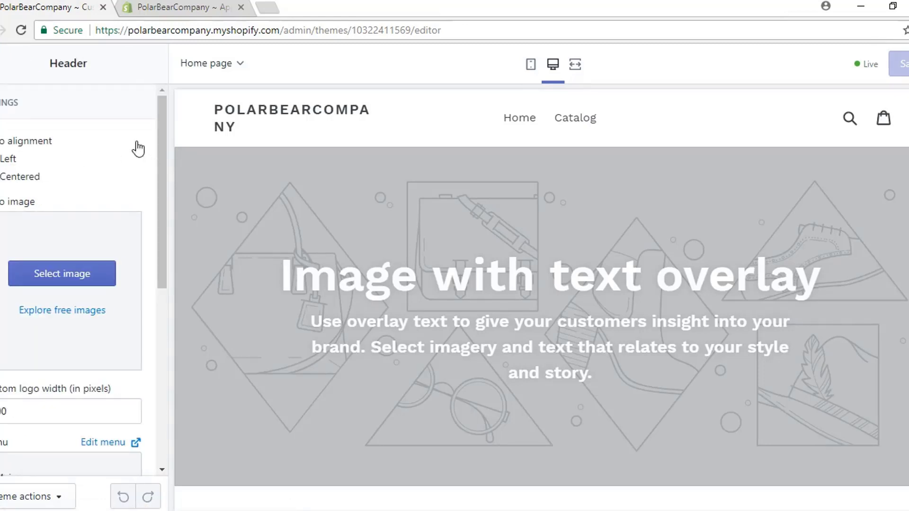
pyautogui.click(73, 281)
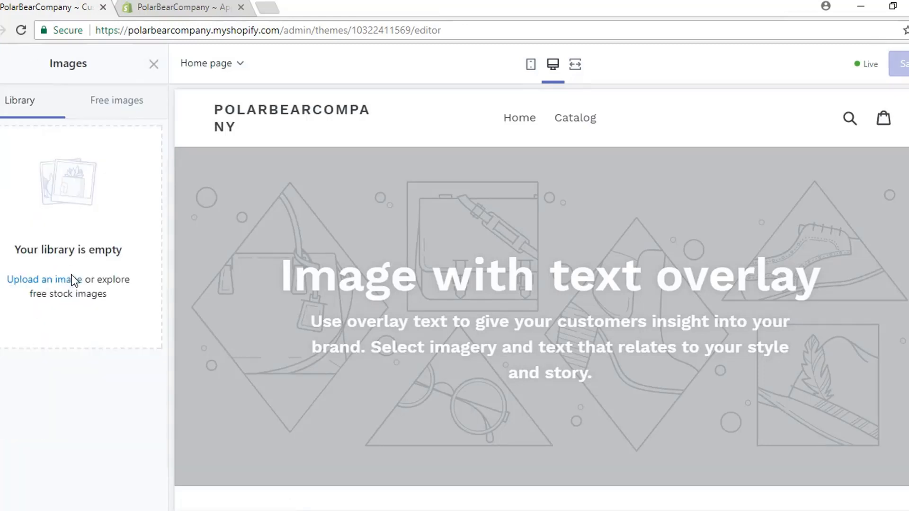
pyautogui.click(56, 280)
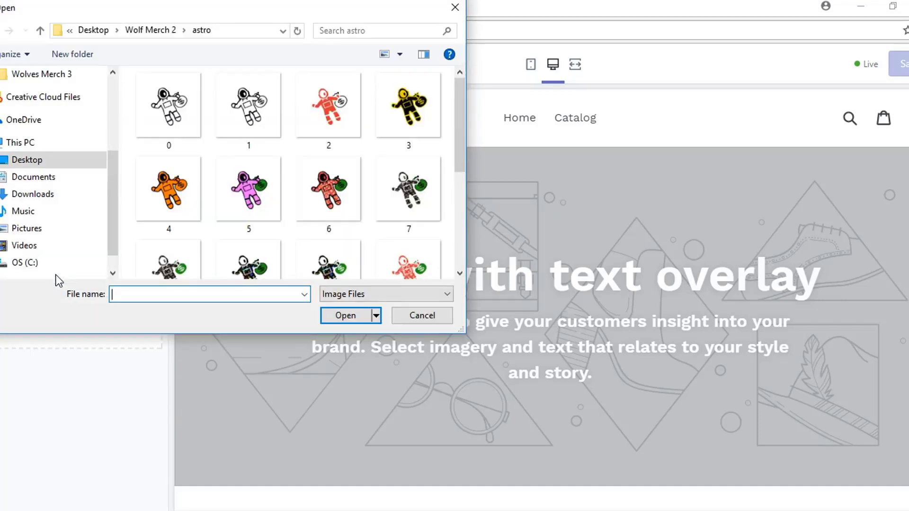
pyautogui.scroll(-5, 457, 198)
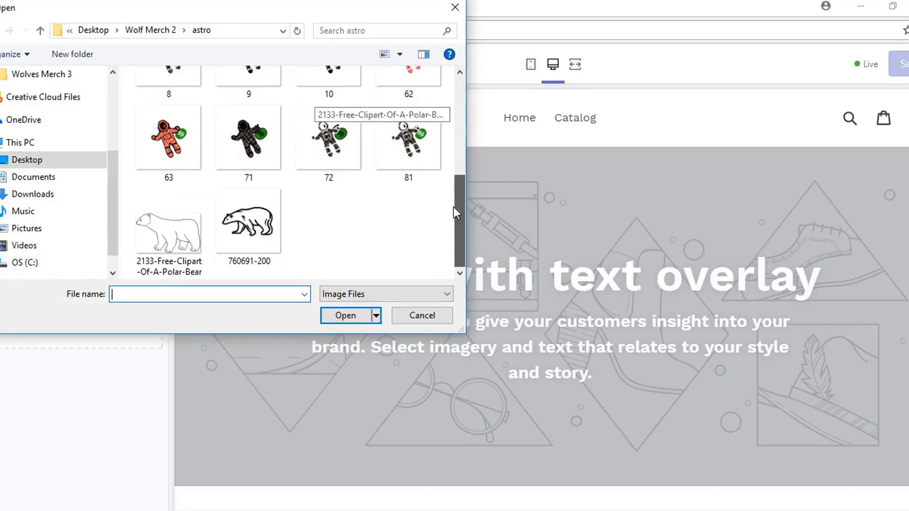
pyautogui.click(271, 249)
pyautogui.click(336, 314)
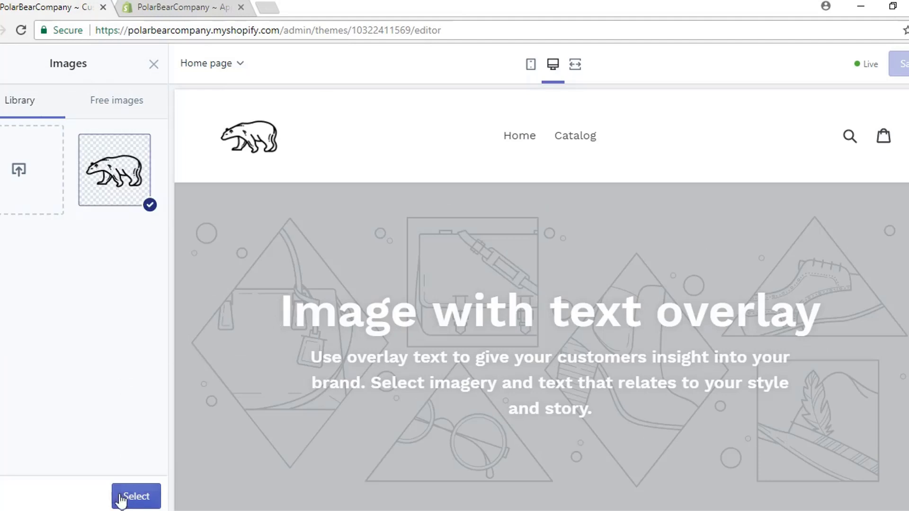
pyautogui.click(111, 167)
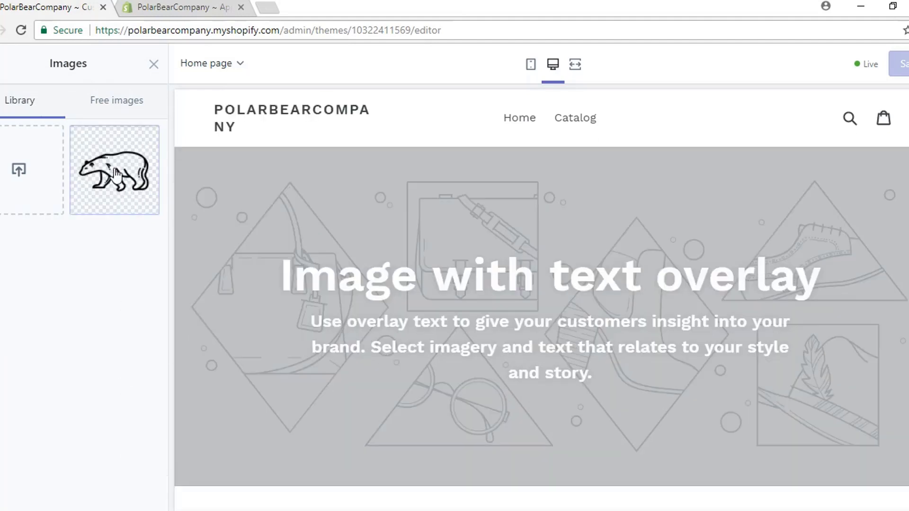
pyautogui.click(110, 167)
pyautogui.click(137, 496)
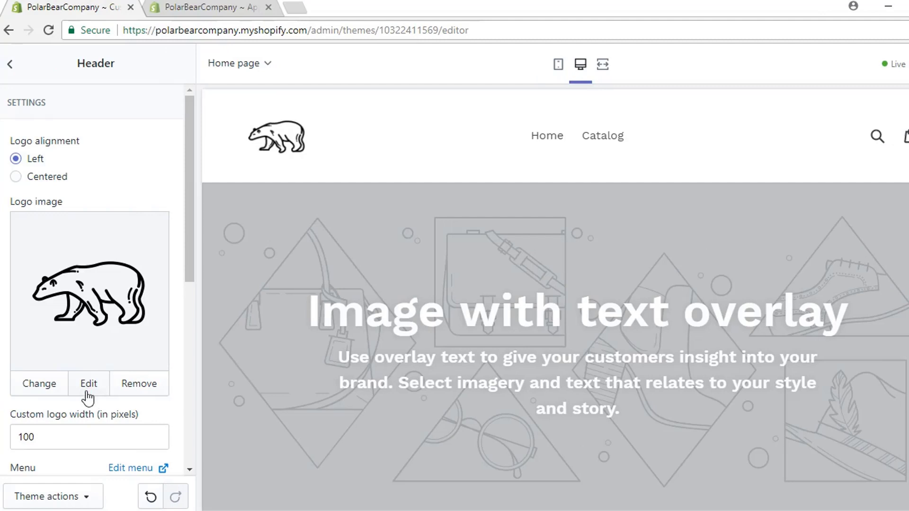
# Step: Set the custom logo width to 50 pixels
pyautogui.doubleClick(54, 437)
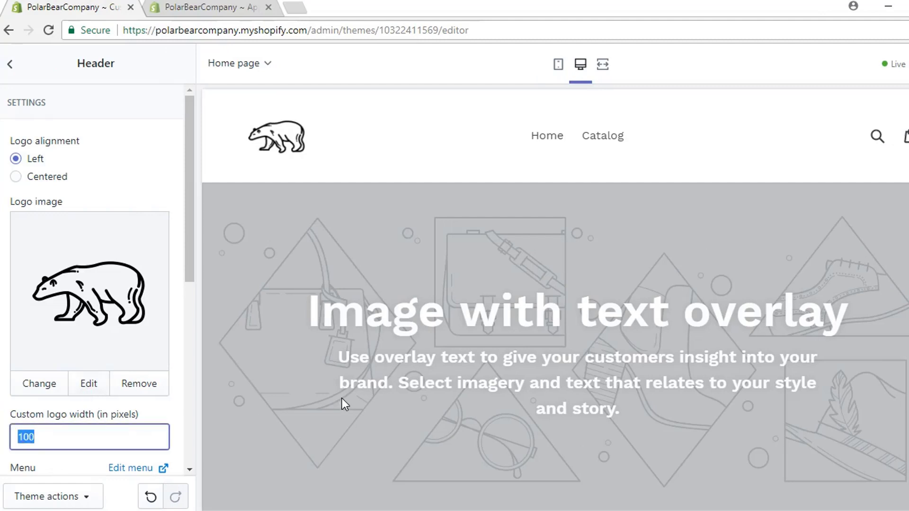
pyautogui.write('50')
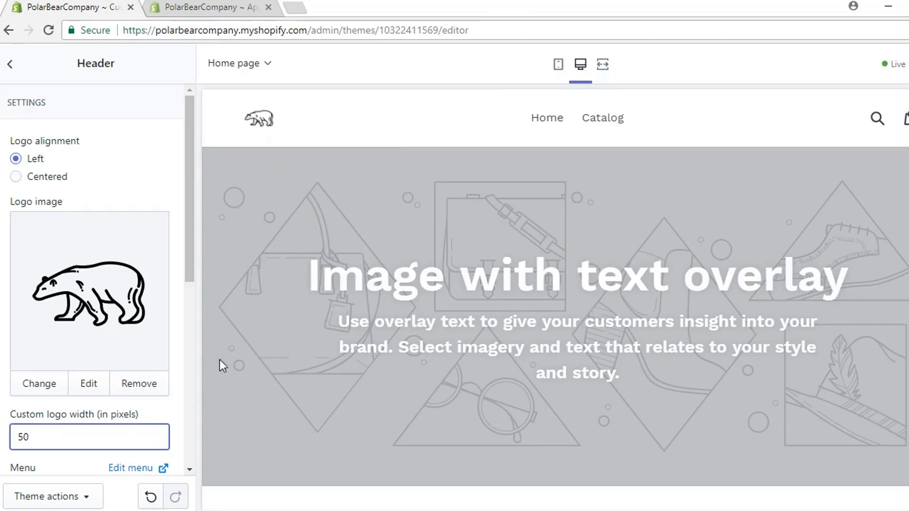
pyautogui.scroll(-5, 168, 417)
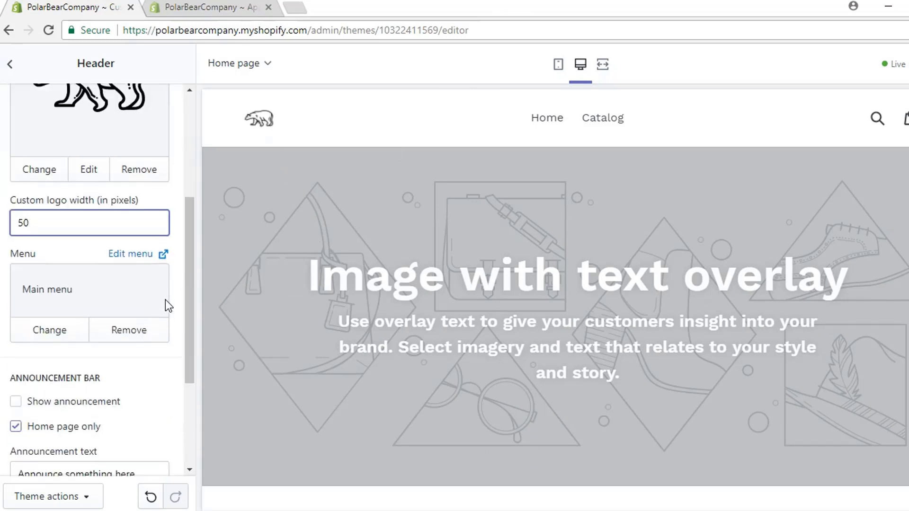
pyautogui.scroll(-2, 148, 386)
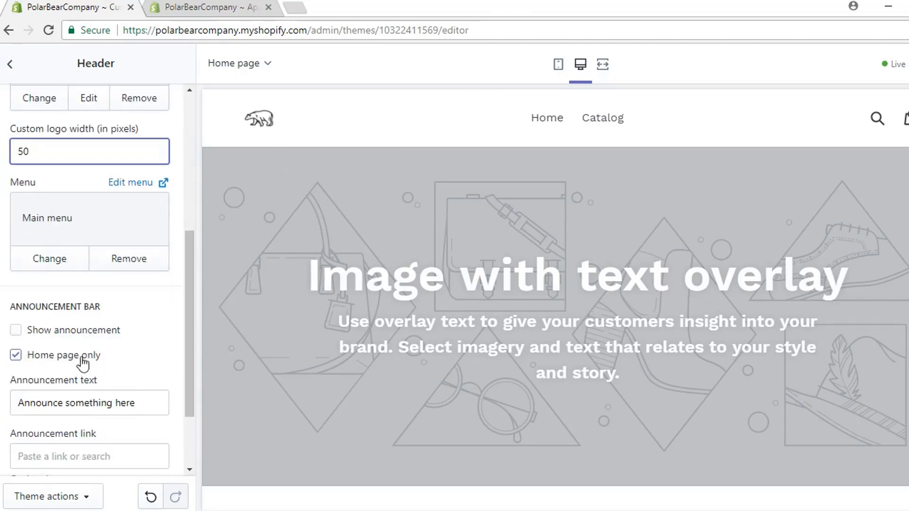
# Step: Turn on the announcement bar with the text '15% OF ALL SALES GO TO SAVING POLAR BEARS'
pyautogui.click(14, 333)
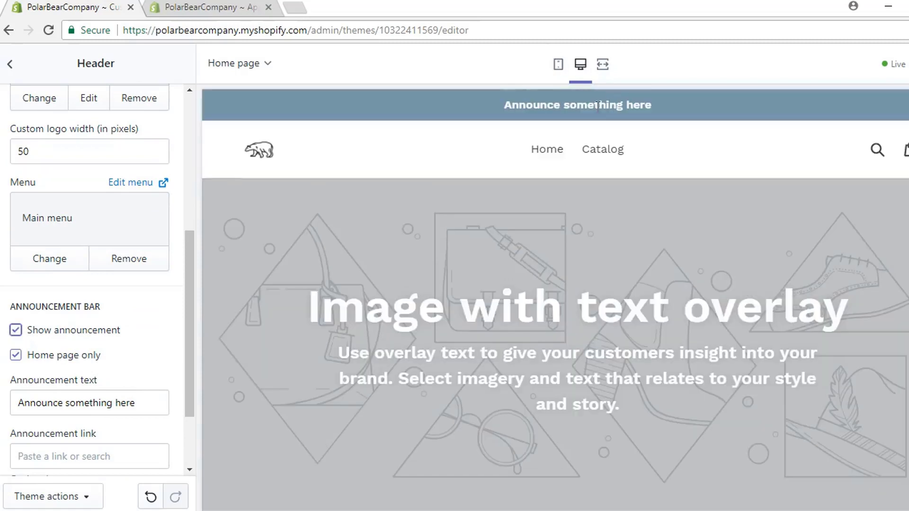
pyautogui.moveTo(142, 403); pyautogui.dragTo(18, 403)
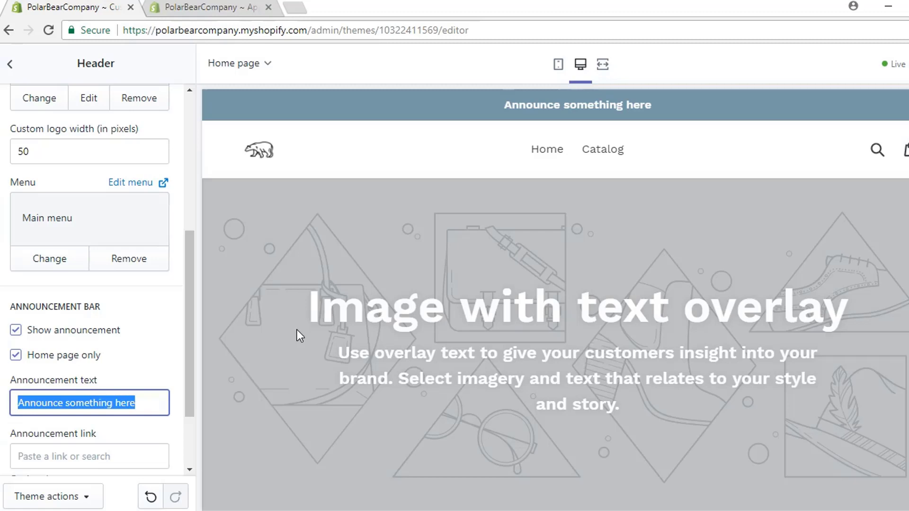
pyautogui.write('15% O')
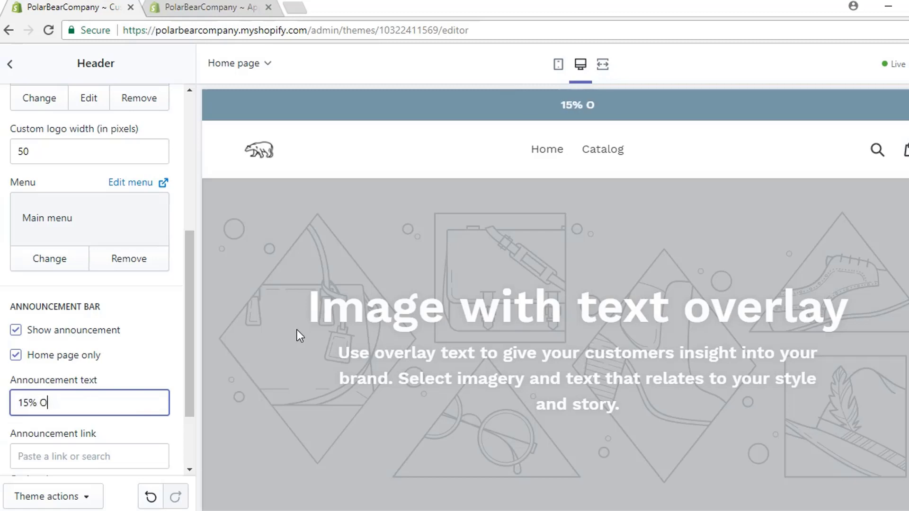
pyautogui.write('F ALL SALES ')
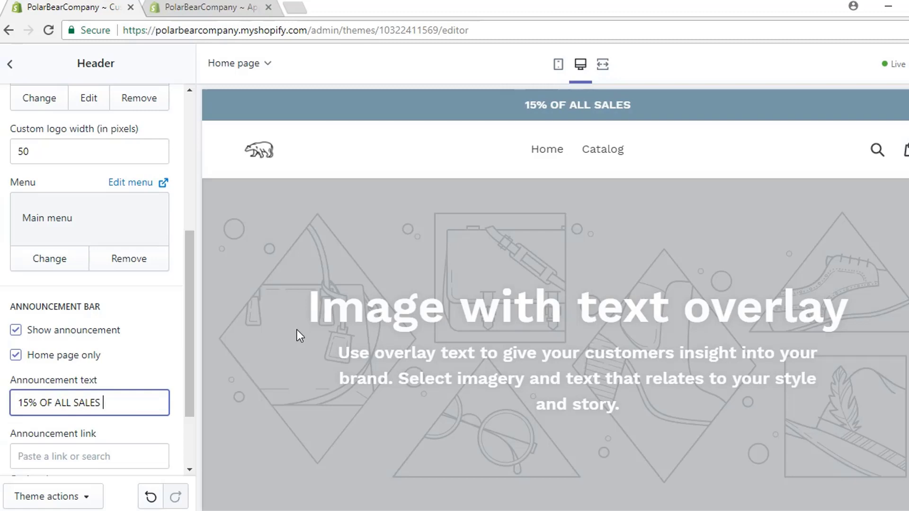
pyautogui.write('GO TO SAVING POLAR BEARS')
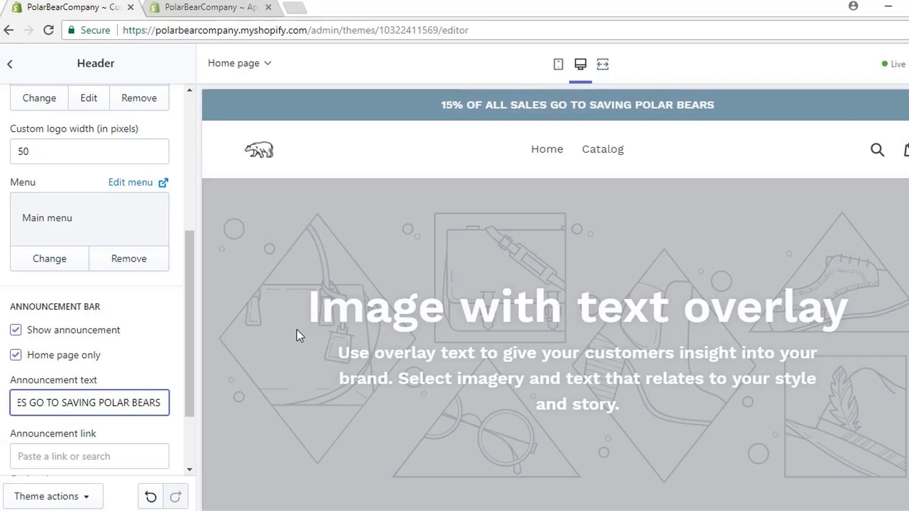
pyautogui.scroll(-3, 215, 302)
pyautogui.scroll(3, 298, 335)
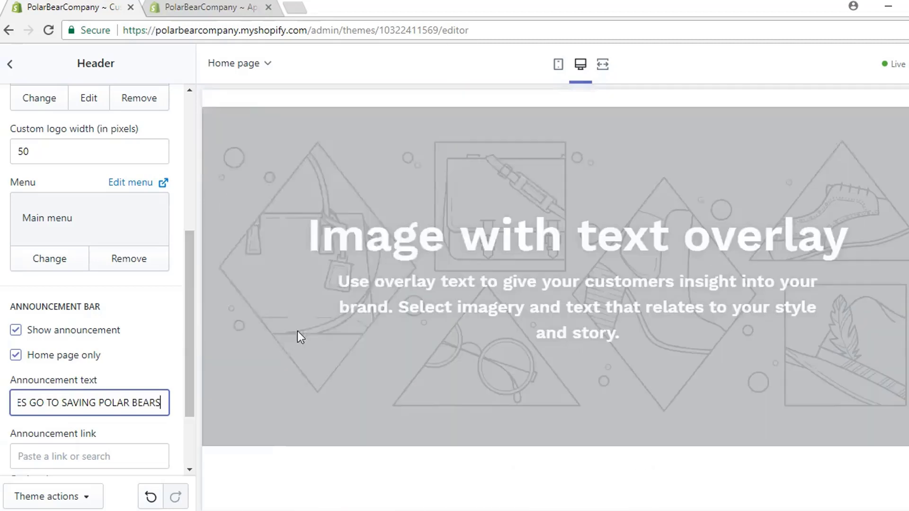
pyautogui.scroll(-2, 175, 336)
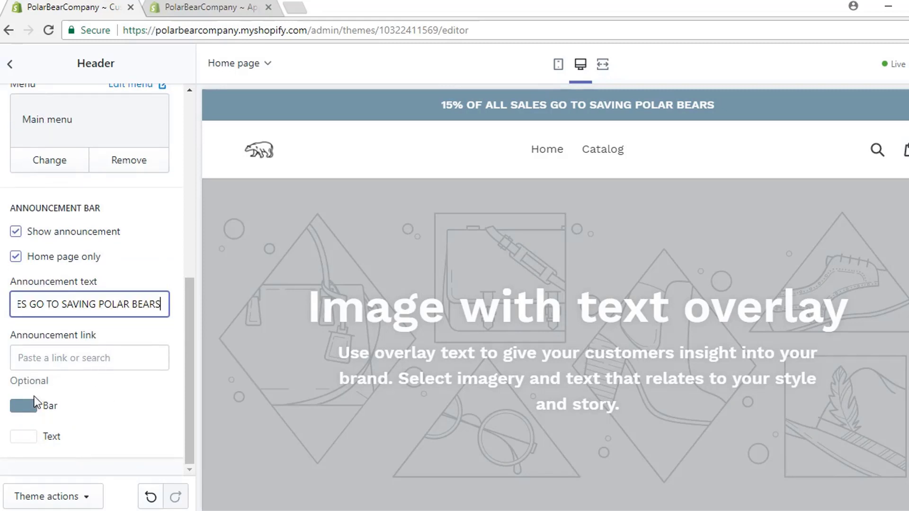
# Step: Change the announcement bar colour to pale blue and save the theme
pyautogui.click(24, 405)
pyautogui.moveTo(59, 306)
pyautogui.mouseDown()
pyautogui.moveTo(40, 266)
pyautogui.moveTo(43, 275)
pyautogui.mouseUp()
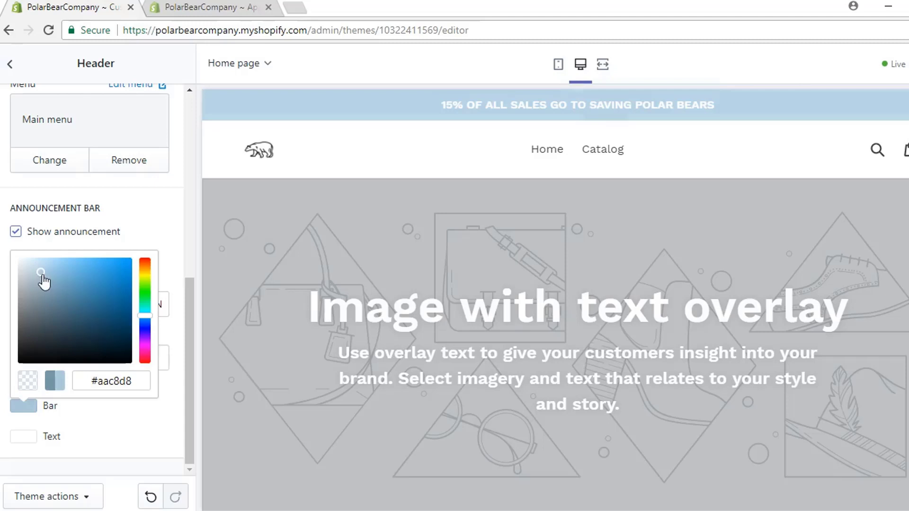
pyautogui.click(125, 418)
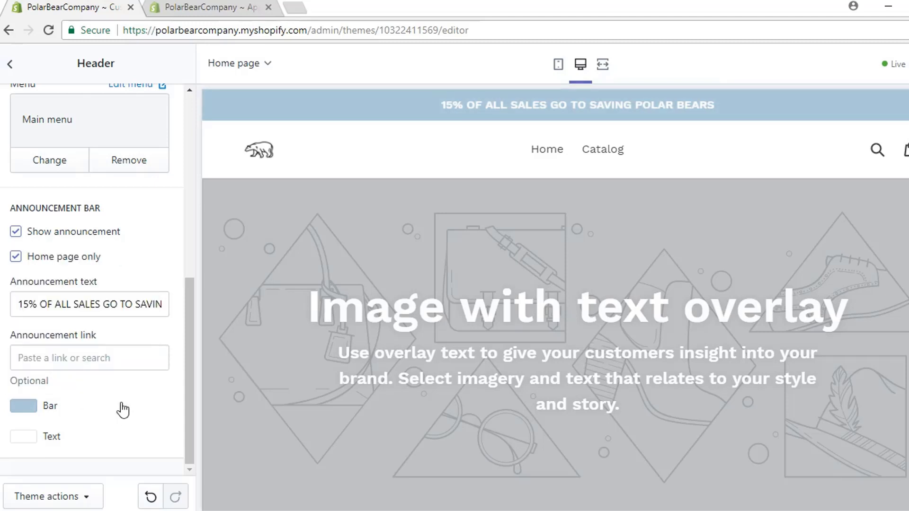
pyautogui.scroll(8, 137, 414)
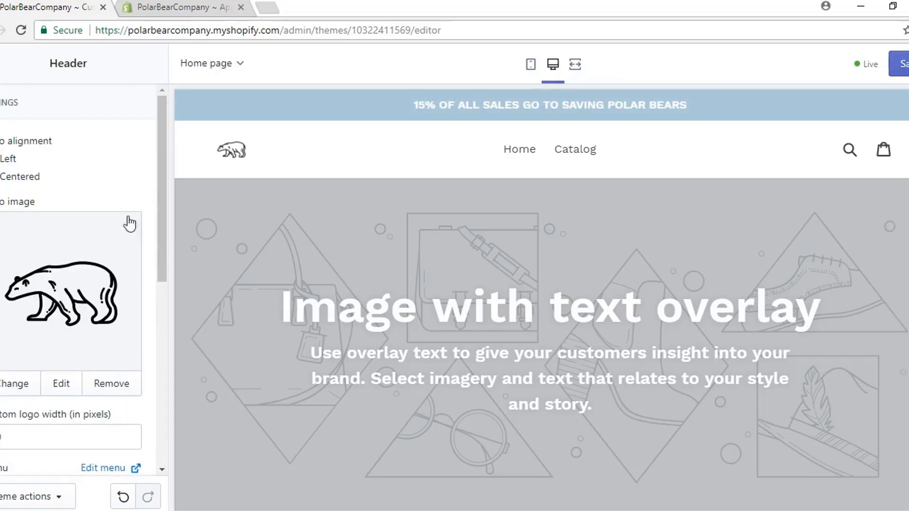
pyautogui.click(899, 63)
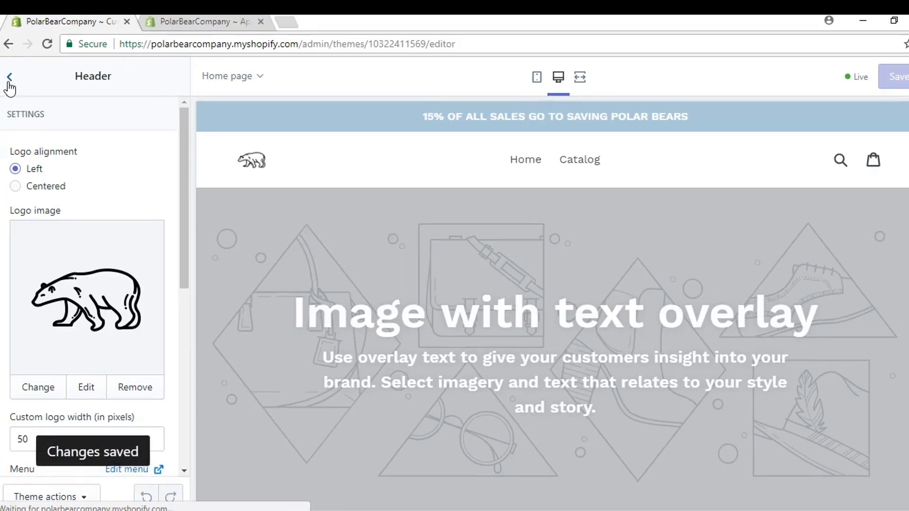
pyautogui.click(9, 82)
# Step: Set the overlay banner heading to 'Welcome to Polar Bear Co' and the text to '30% OFF PLUSH POLAR BEARS THIS WEEK'
pyautogui.click(71, 214)
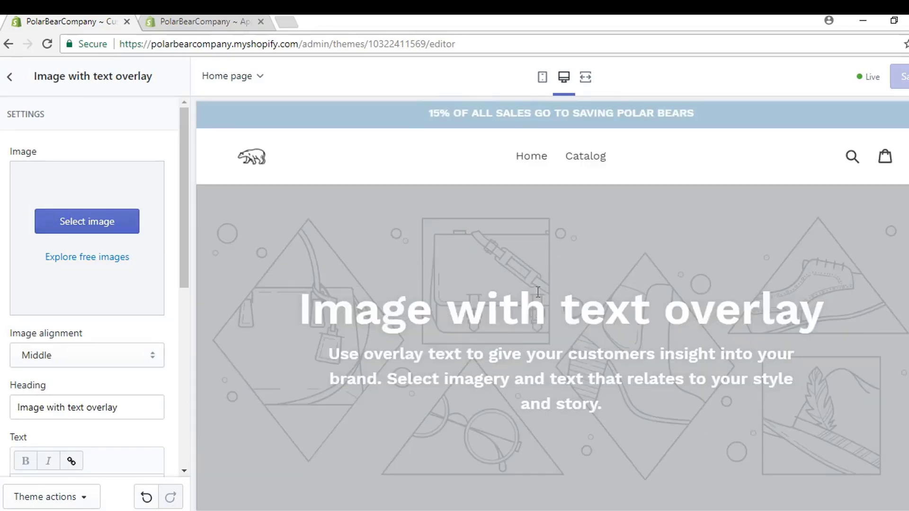
pyautogui.moveTo(128, 408); pyautogui.dragTo(17, 408)
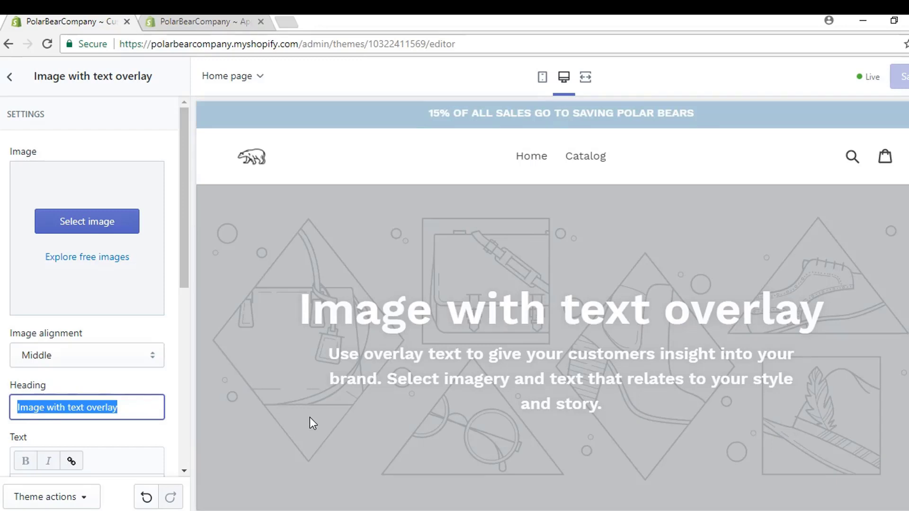
pyautogui.write('Welcome')
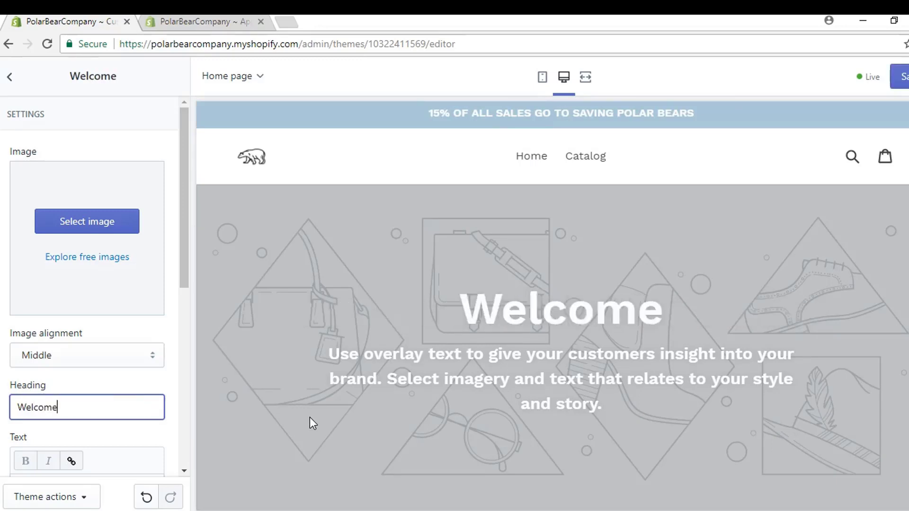
pyautogui.write(' to Polar Bear Co')
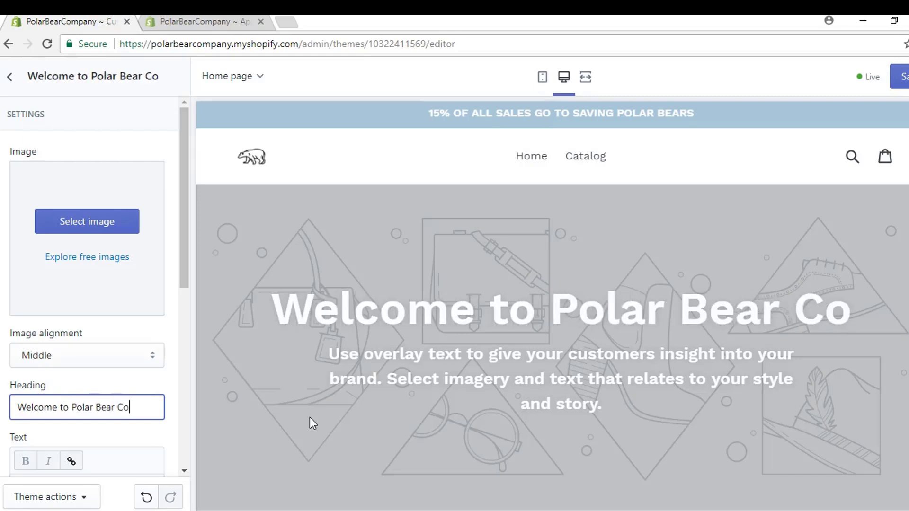
pyautogui.scroll(-3, 105, 336)
pyautogui.moveTo(69, 410); pyautogui.dragTo(17, 353)
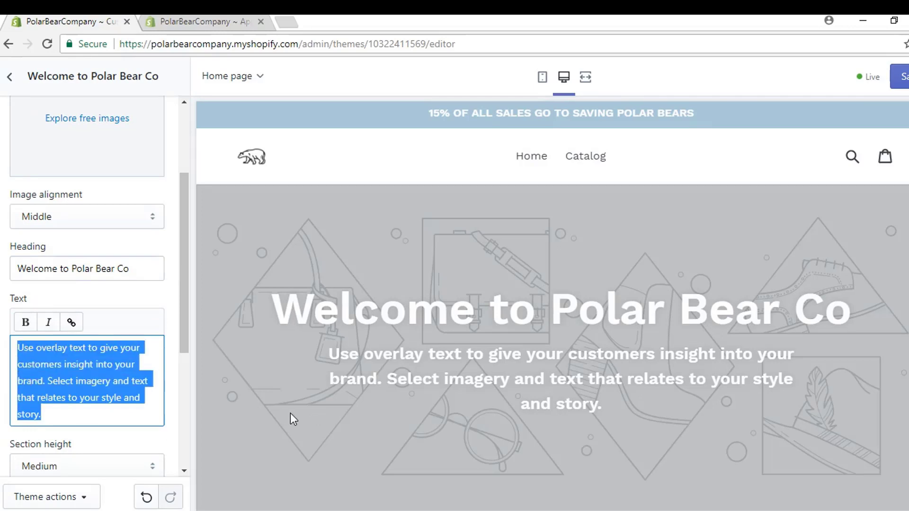
pyautogui.write('30% OO')
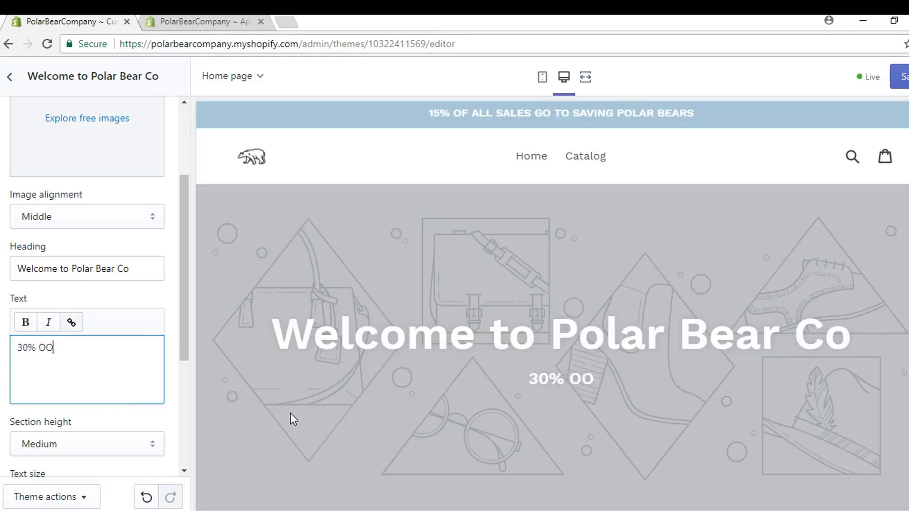
pyautogui.press('BackSpace')
pyautogui.write('FF PL')
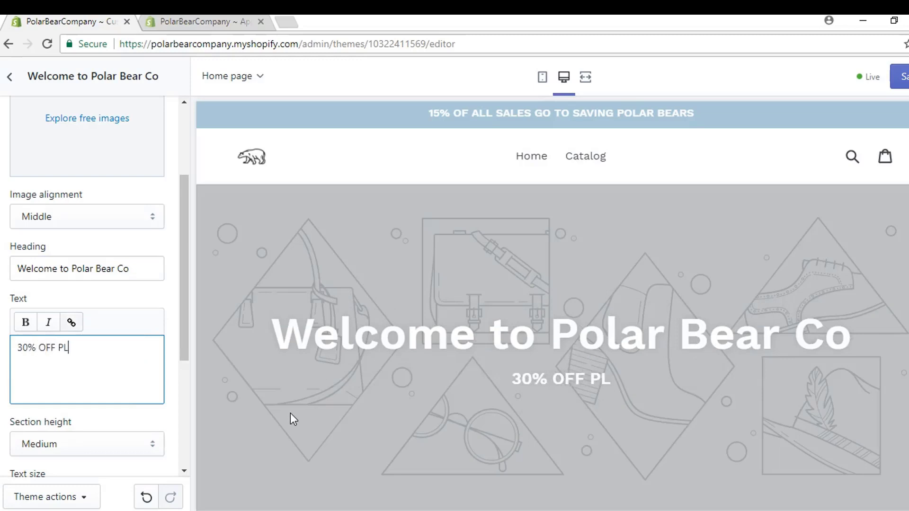
pyautogui.write('USH POLAR BEARS')
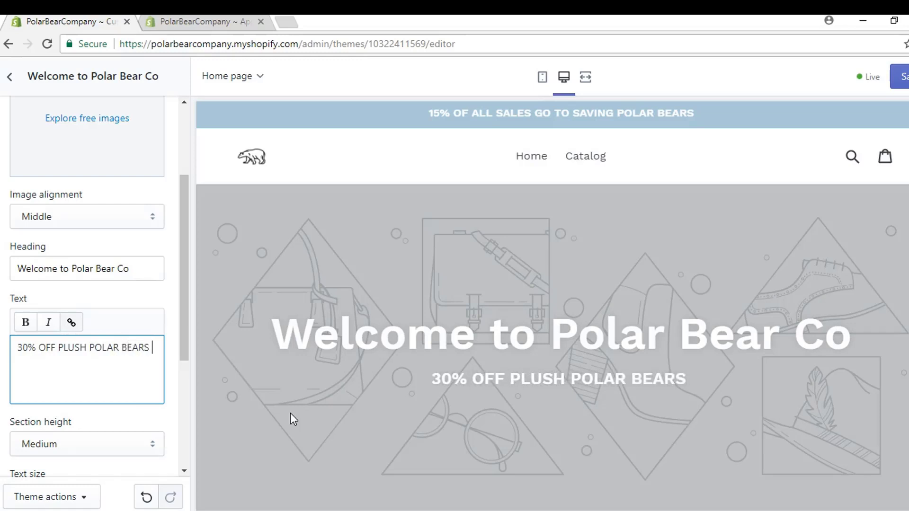
pyautogui.write(' THIS WEEK')
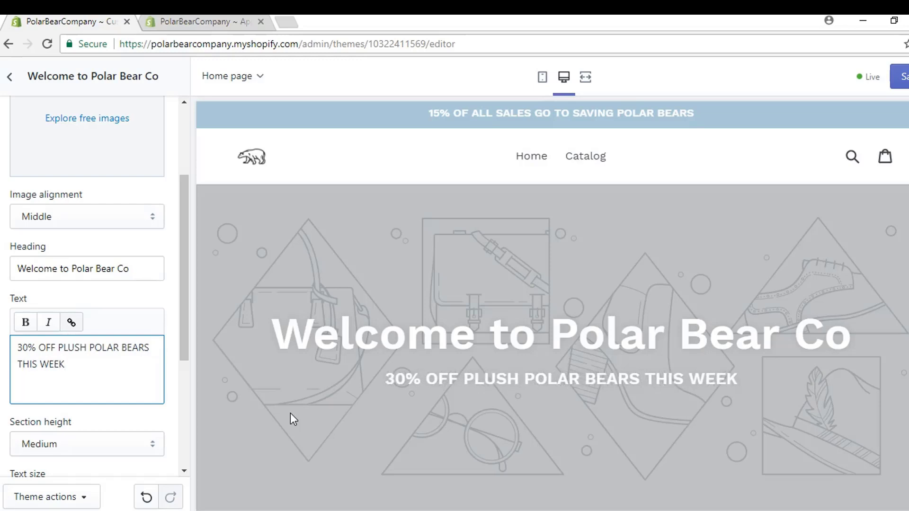
pyautogui.scroll(3, 135, 365)
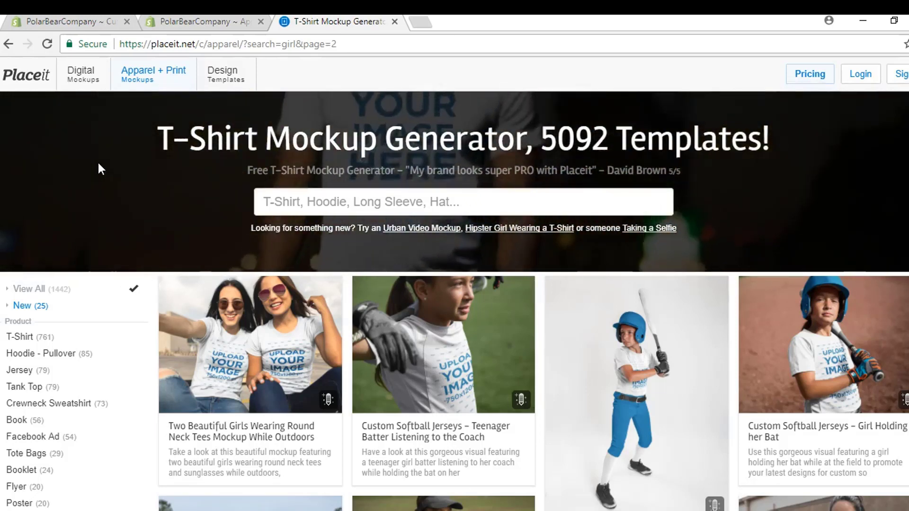
# Step: Open the Two Beautiful Girls round neck tees mockup and upload 2133-Free-Clipart-Of-A-Polar-Bear for the right shirt
pyautogui.scroll(-3, 99, 169)
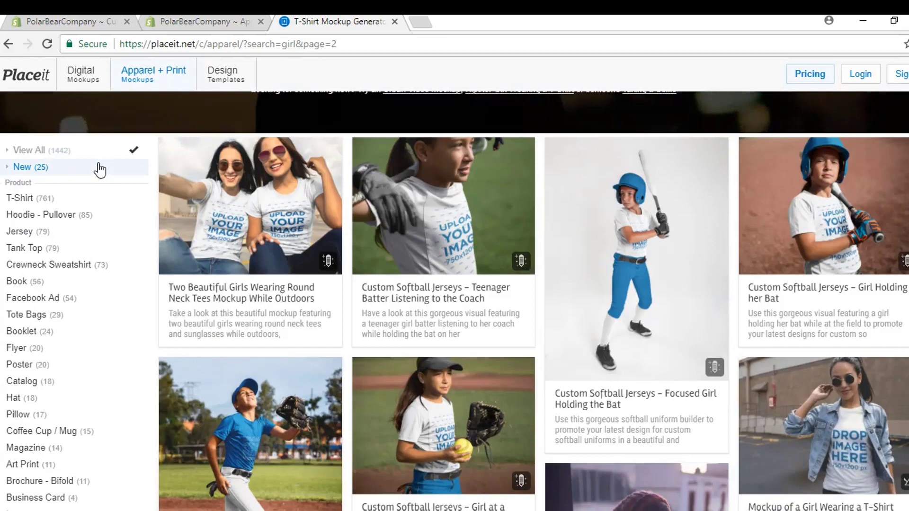
pyautogui.scroll(3, 100, 169)
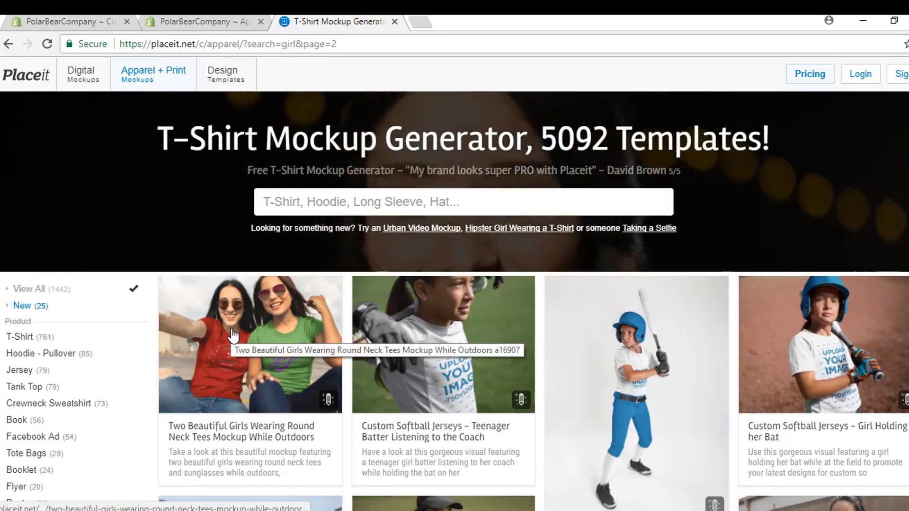
pyautogui.click(231, 328)
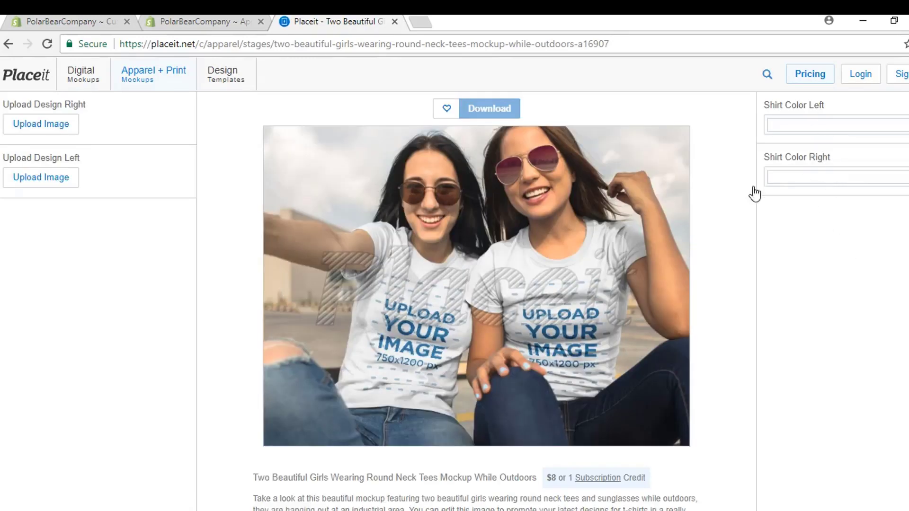
pyautogui.click(49, 128)
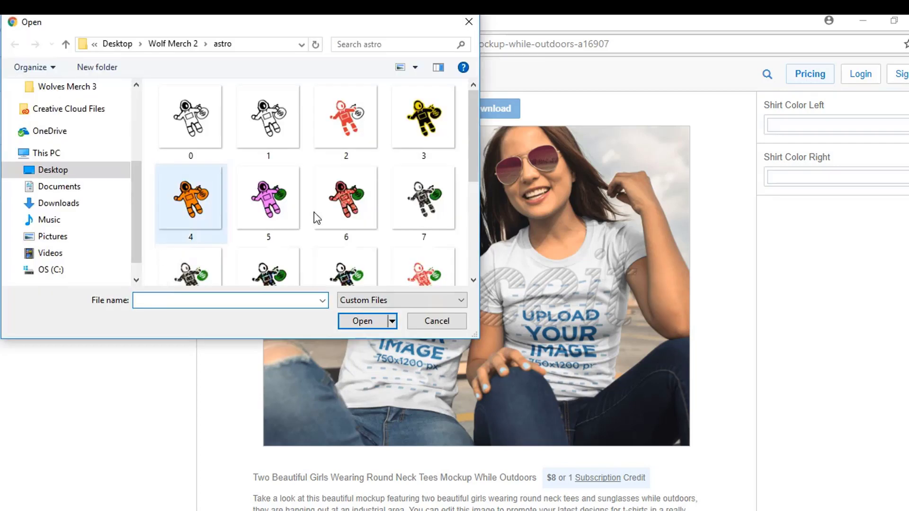
pyautogui.scroll(-3, 473, 123)
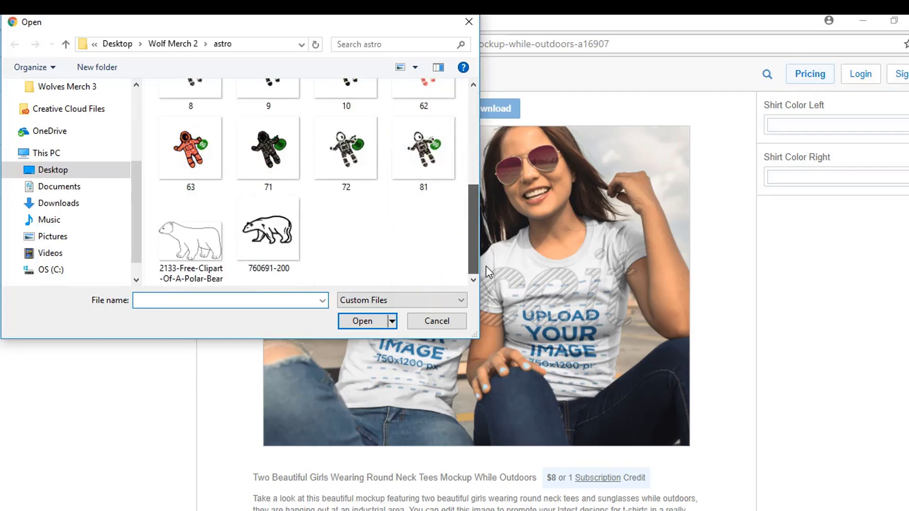
pyautogui.click(190, 239)
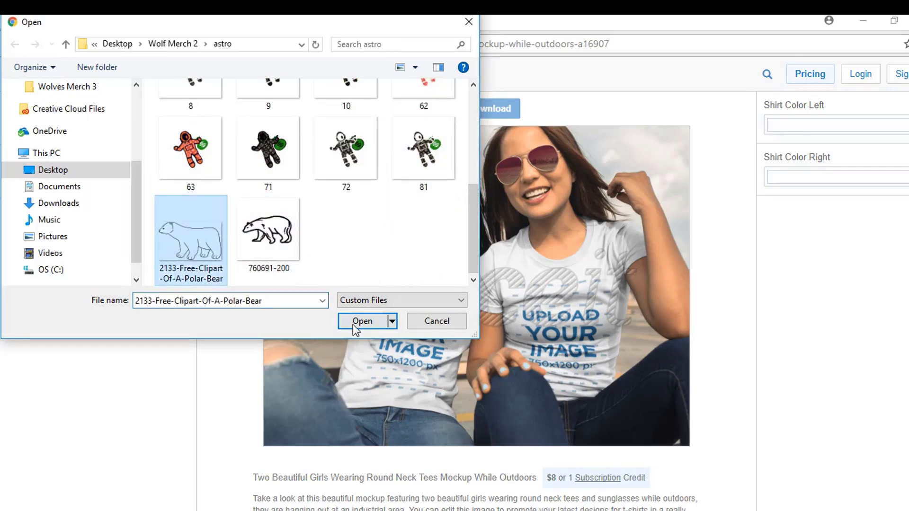
pyautogui.click(360, 326)
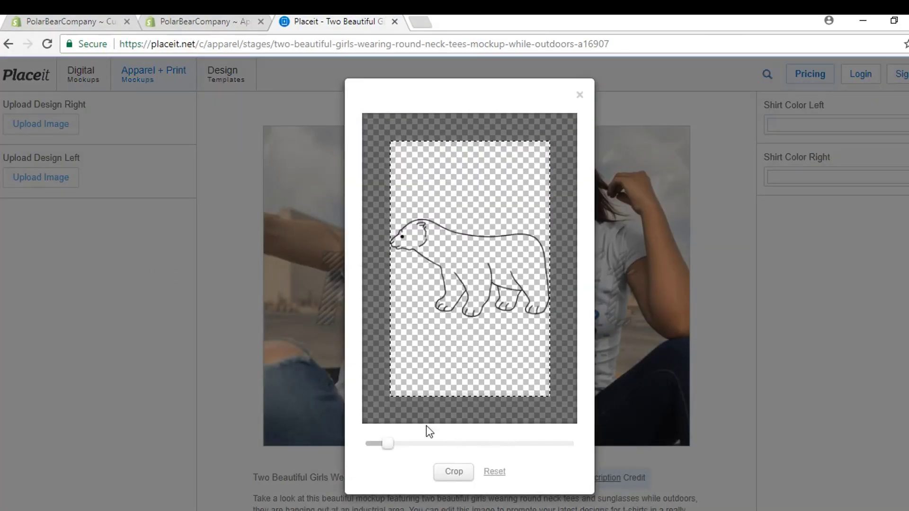
# Step: Shrink the polar bear to minimum size, move it upper right, and crop it
pyautogui.moveTo(386, 443); pyautogui.dragTo(359, 444)
pyautogui.moveTo(473, 249); pyautogui.dragTo(513, 185)
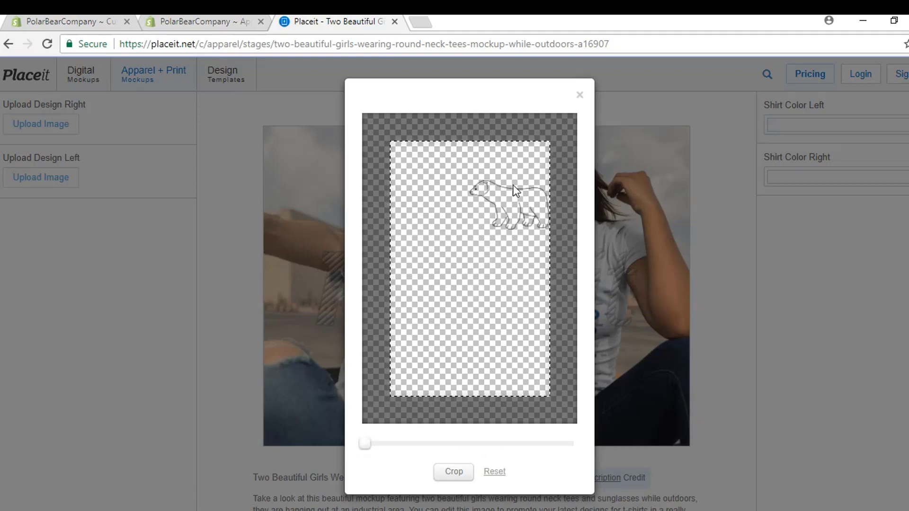
pyautogui.click(453, 472)
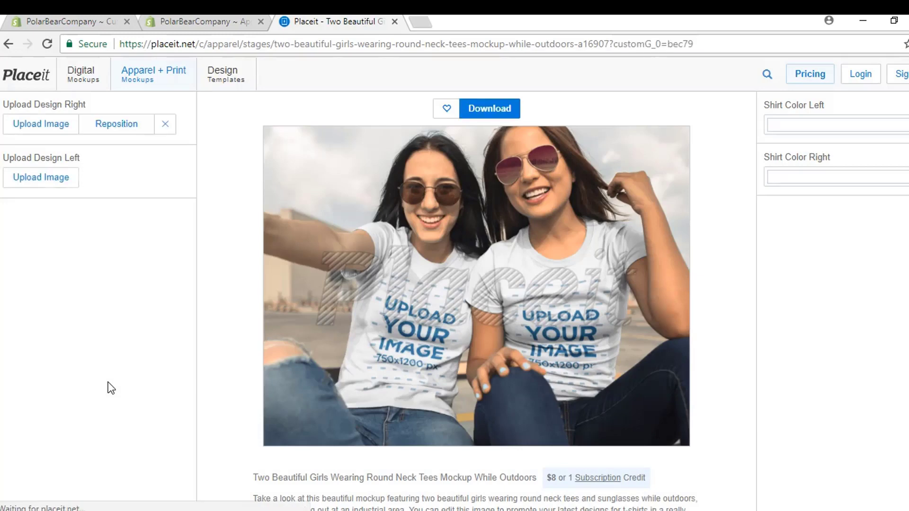
# Step: Add the polar bear clipart to the left shirt, shrunk to minimum and moved upper right
pyautogui.click(55, 184)
pyautogui.scroll(-1, 472, 121)
pyautogui.scroll(-3, 472, 120)
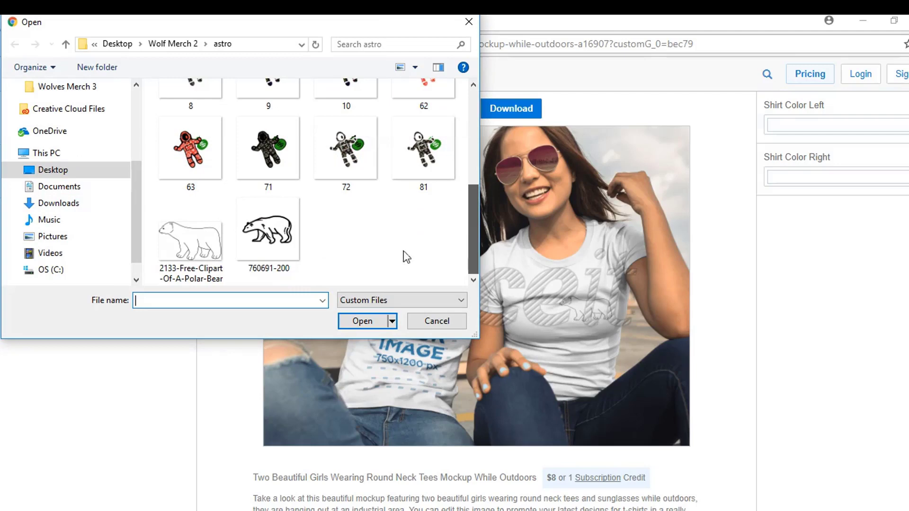
pyautogui.click(191, 227)
pyautogui.click(367, 320)
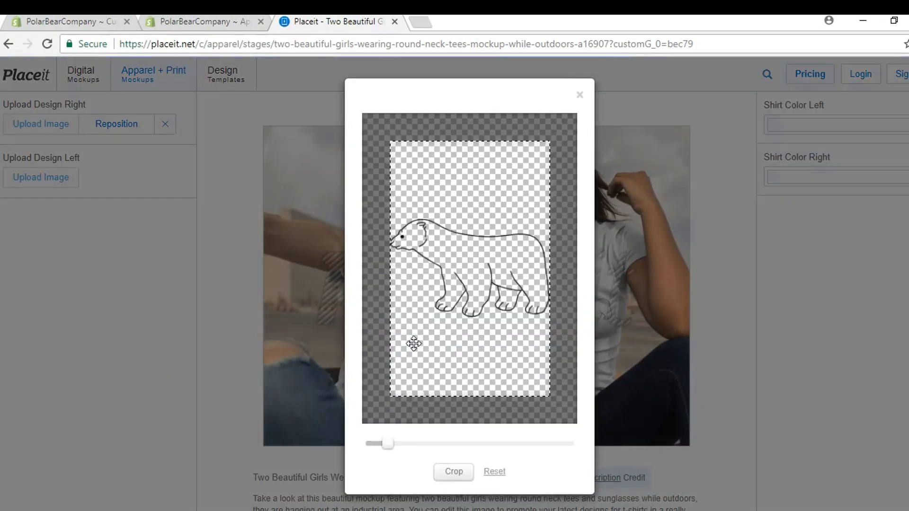
pyautogui.moveTo(381, 444); pyautogui.dragTo(303, 445)
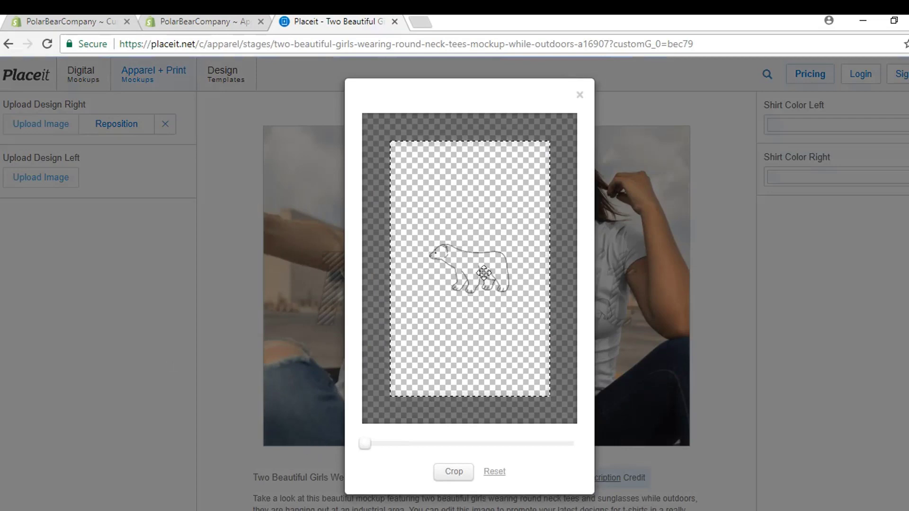
pyautogui.moveTo(480, 270); pyautogui.dragTo(516, 212)
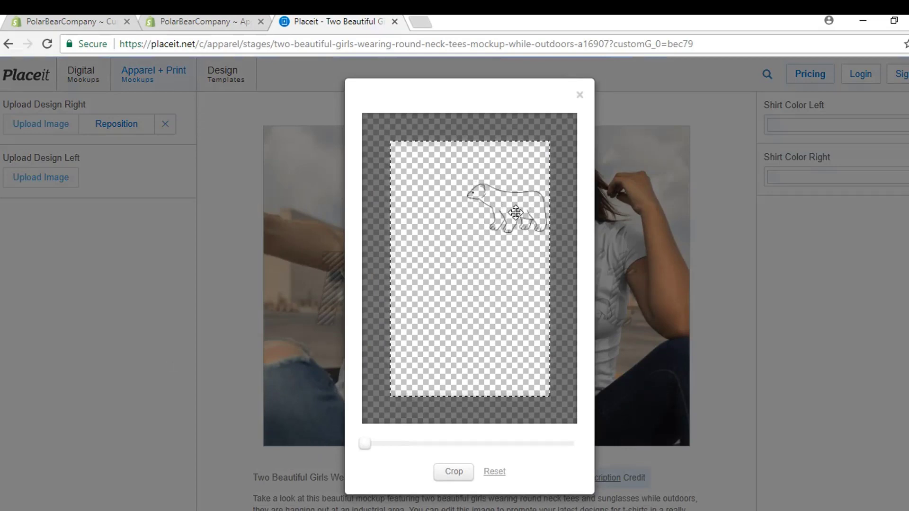
pyautogui.click(451, 471)
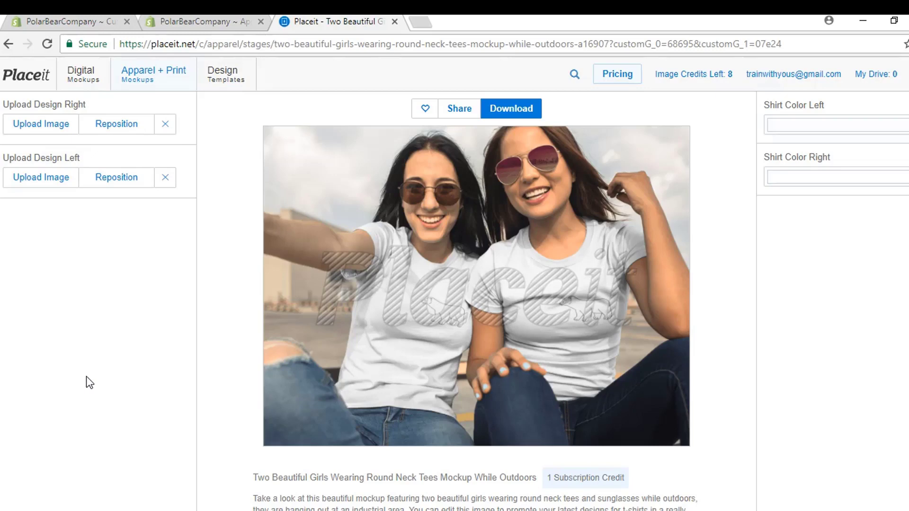
# Step: Download the finished mockup as an unwatermarked PNG
pyautogui.click(519, 114)
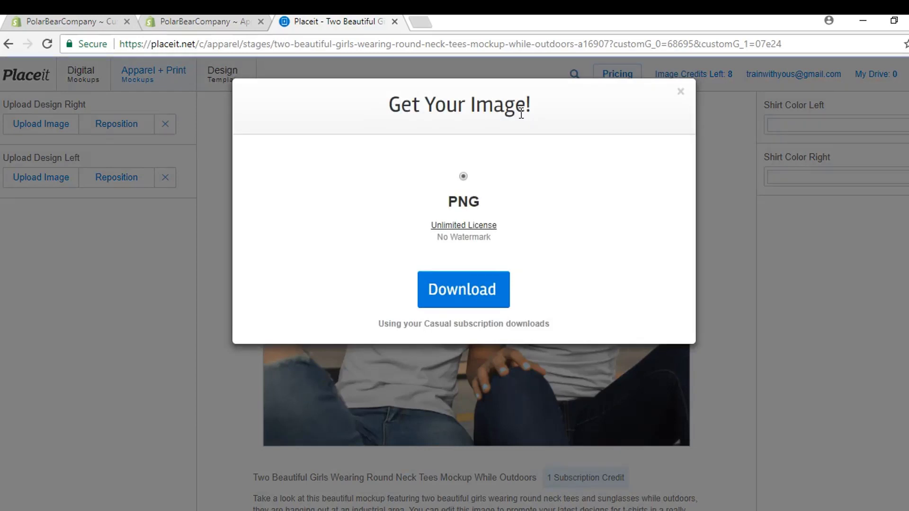
pyautogui.click(463, 294)
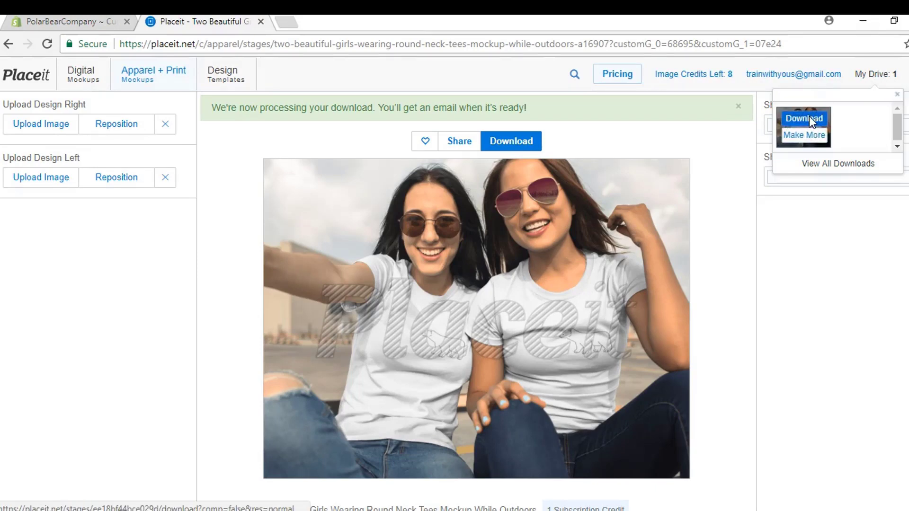
pyautogui.click(808, 117)
# Step: Upload placeit (1).png as the Welcome to Polar Bear Co banner image and save the theme
pyautogui.hotkey('ctrl', 'Tab')
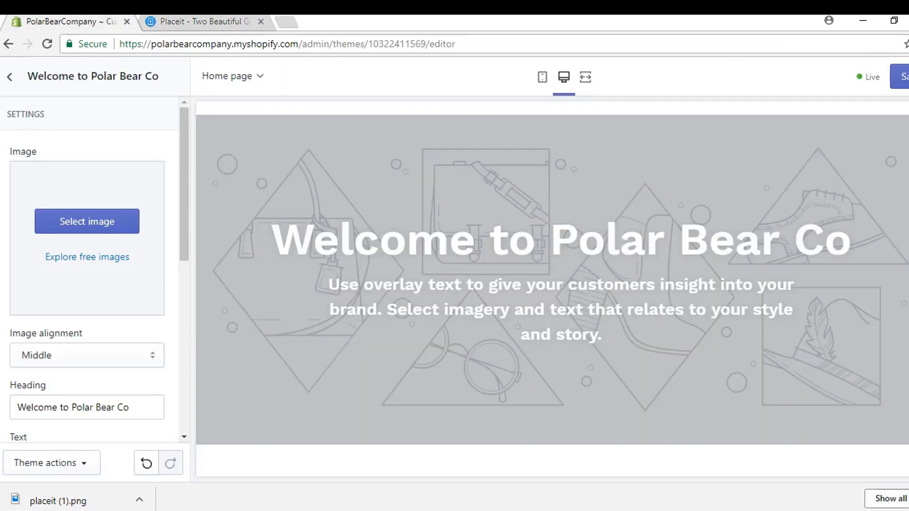
pyautogui.click(81, 226)
pyautogui.click(48, 180)
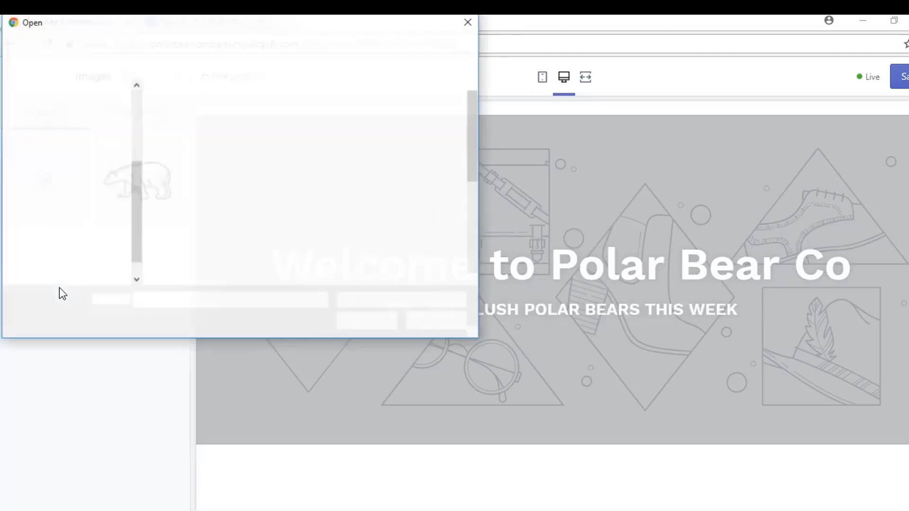
pyautogui.moveTo(470, 134); pyautogui.dragTo(475, 237)
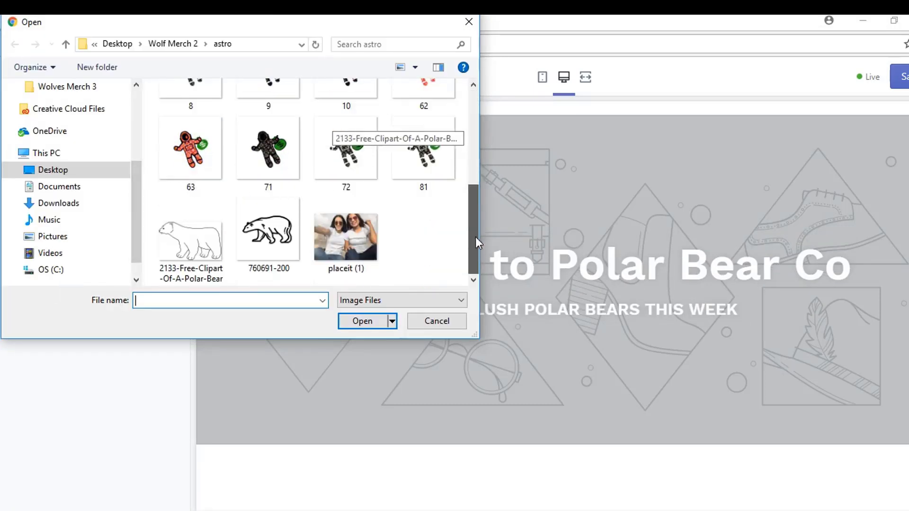
pyautogui.click(350, 231)
pyautogui.click(356, 318)
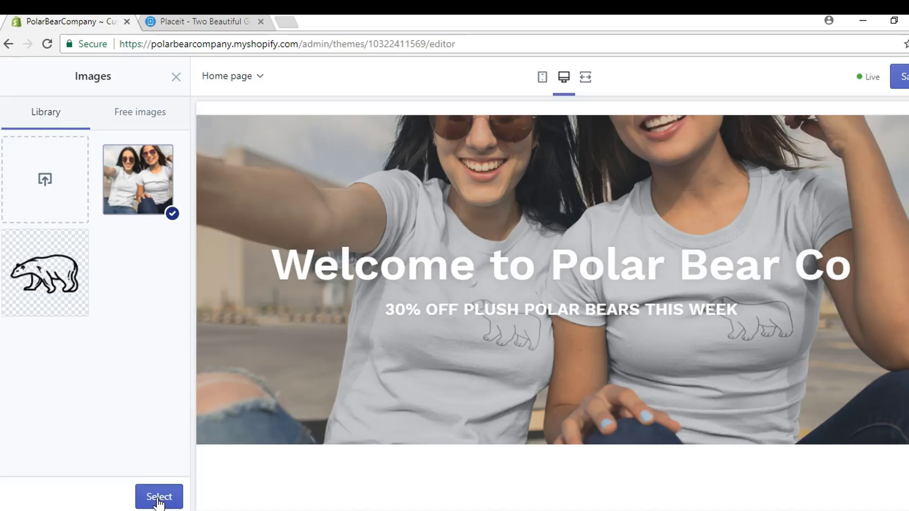
pyautogui.click(158, 499)
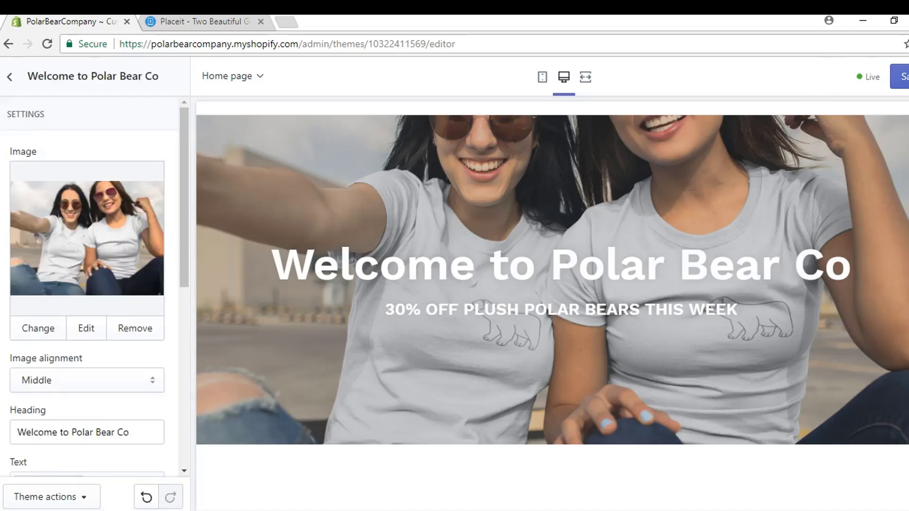
pyautogui.click(902, 77)
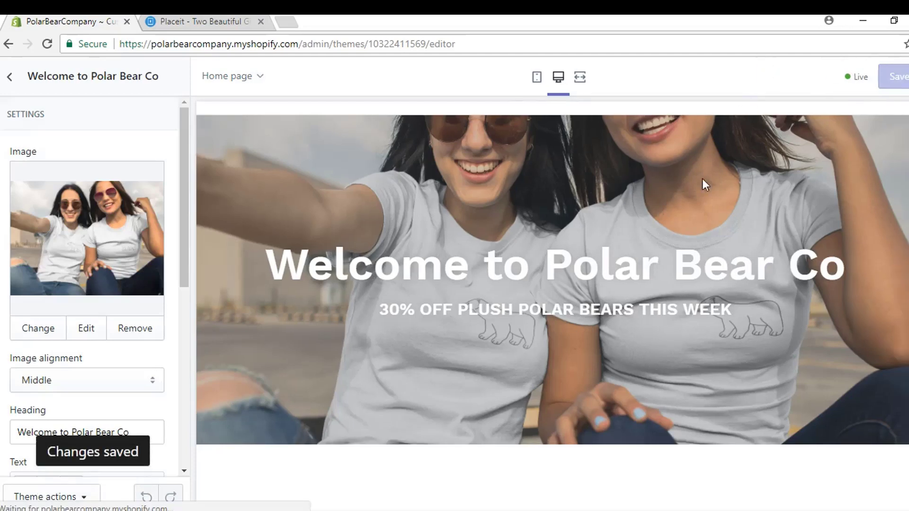
pyautogui.scroll(-5, 700, 192)
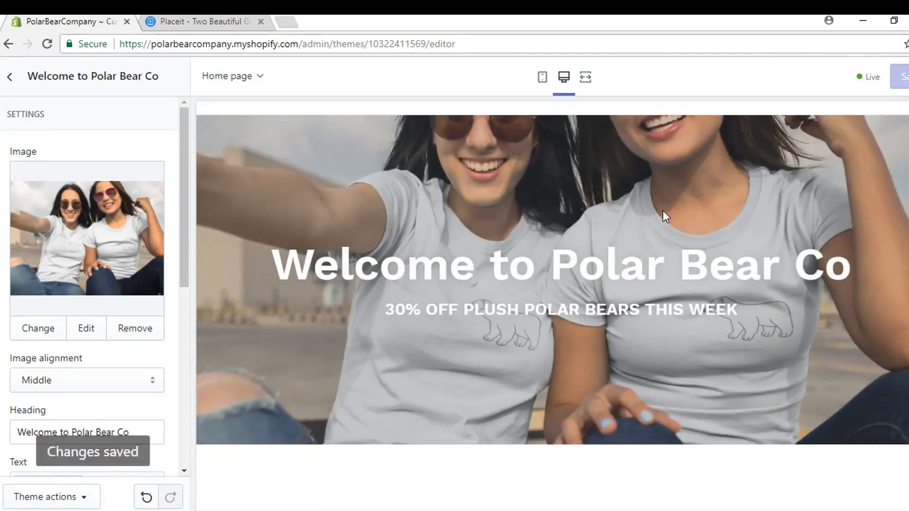
pyautogui.scroll(-2, 595, 185)
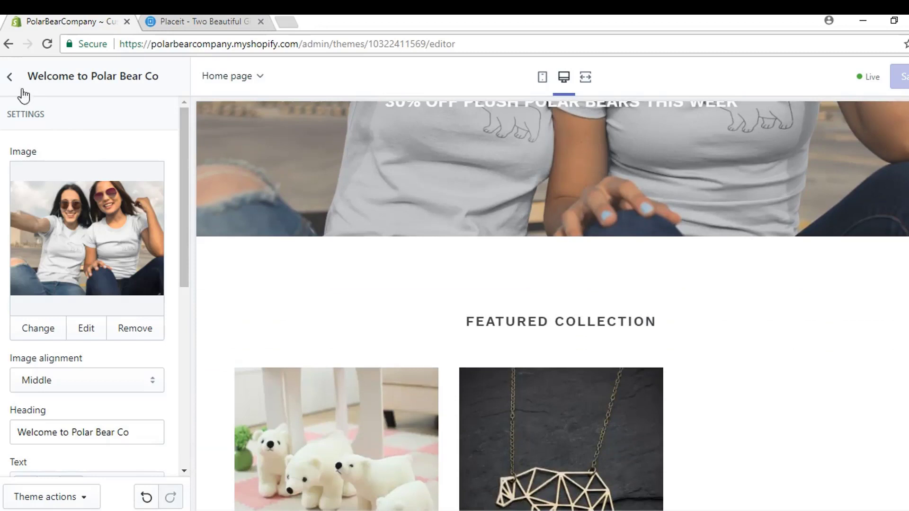
# Step: Review the Featured collection section settings, then return to the homepage sections list
pyautogui.click(10, 76)
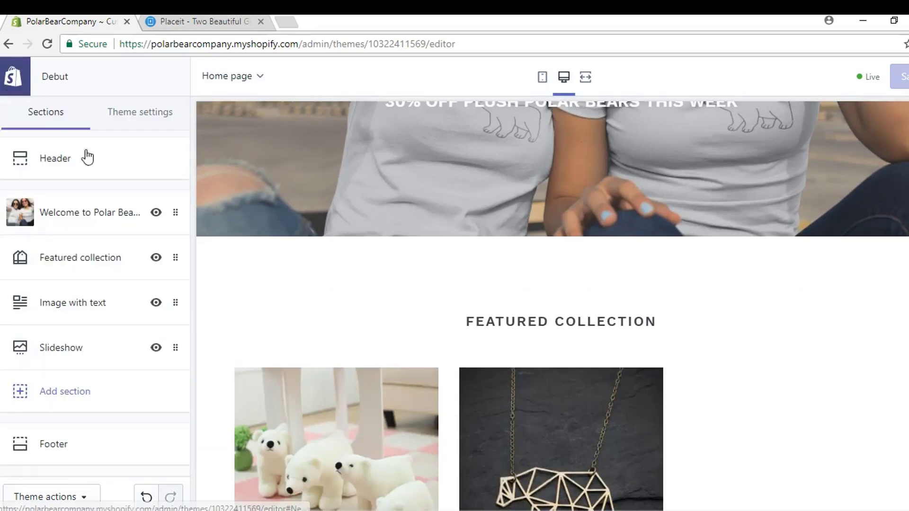
pyautogui.click(70, 277)
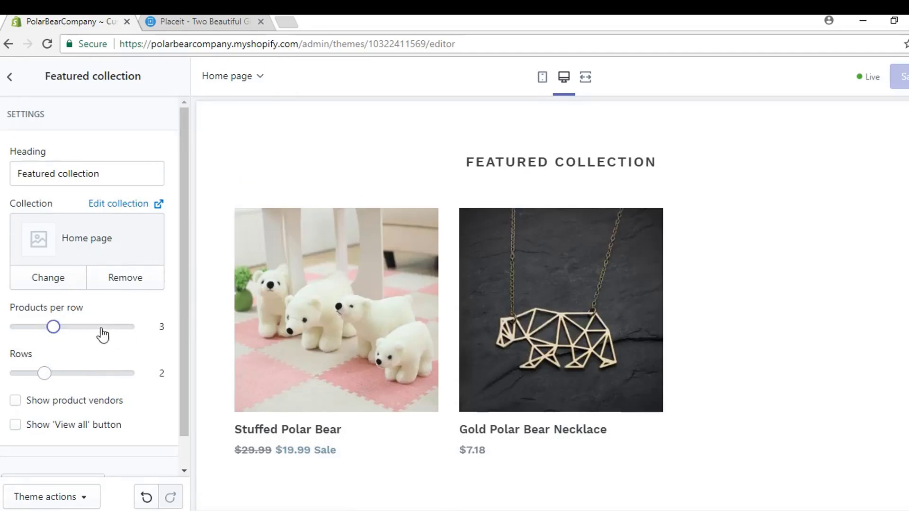
pyautogui.scroll(-1, 106, 383)
pyautogui.scroll(1, 138, 382)
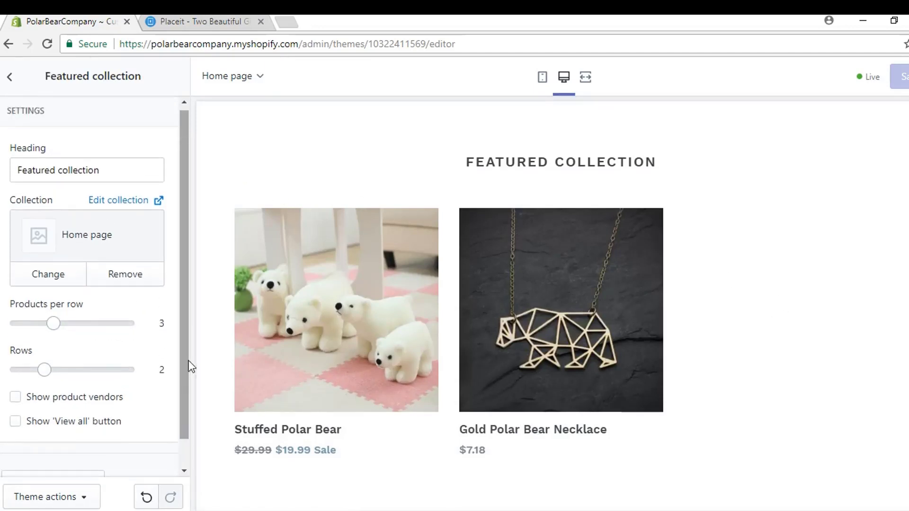
pyautogui.click(11, 77)
pyautogui.scroll(-5, 762, 311)
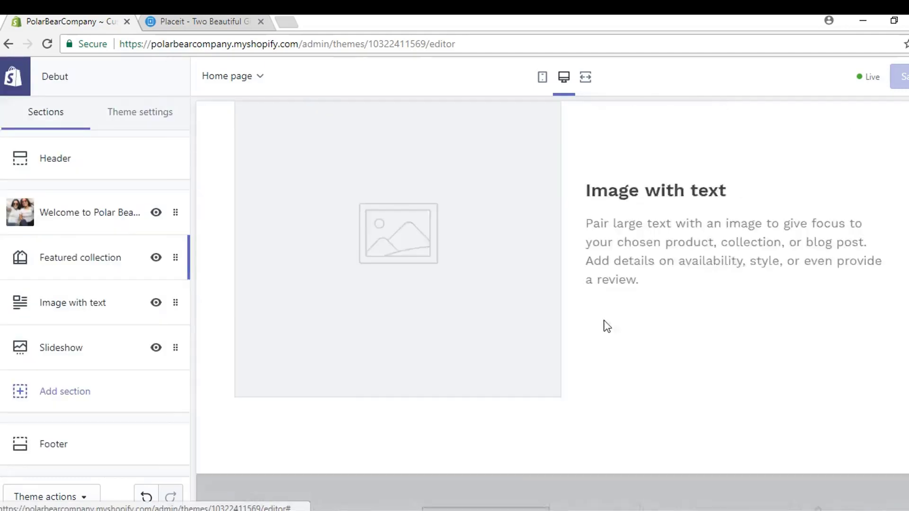
pyautogui.scroll(2, 464, 348)
pyautogui.scroll(-1, 440, 335)
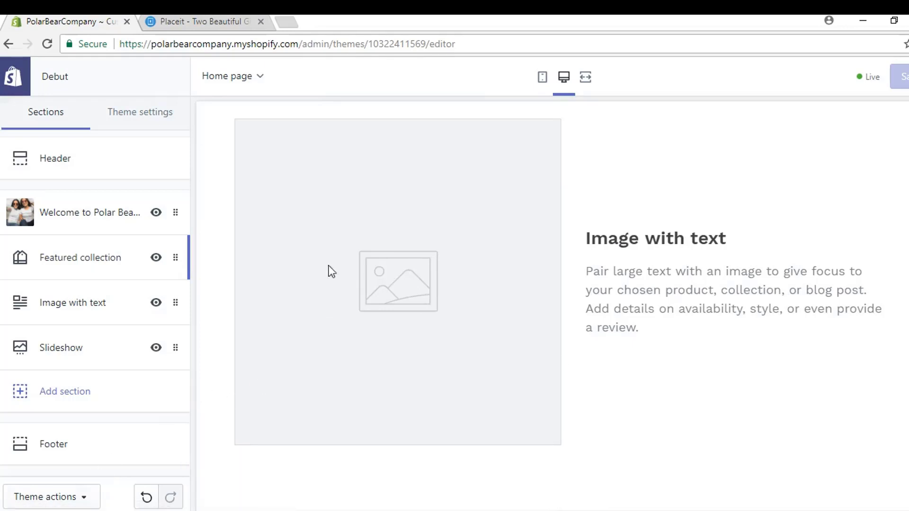
# Step: Open the store admin Themes page in a new tab and switch to it
pyautogui.rightClick(19, 81)
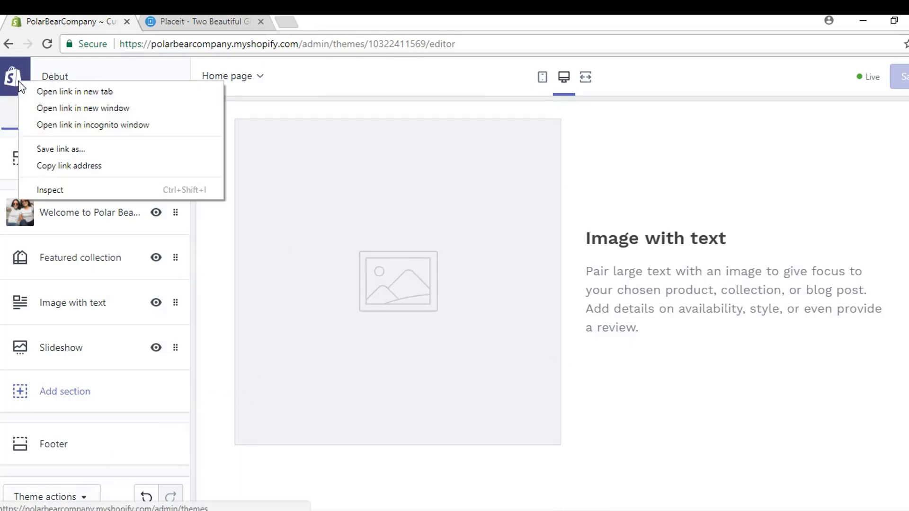
pyautogui.click(42, 91)
pyautogui.click(183, 25)
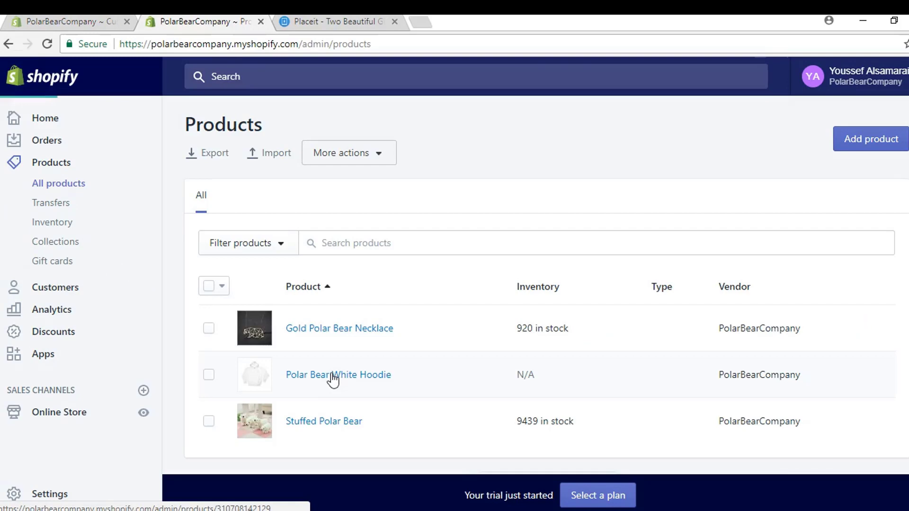
# Step: Open the Polar Bear White Hoodie's live storefront product page from the products list
pyautogui.click(333, 376)
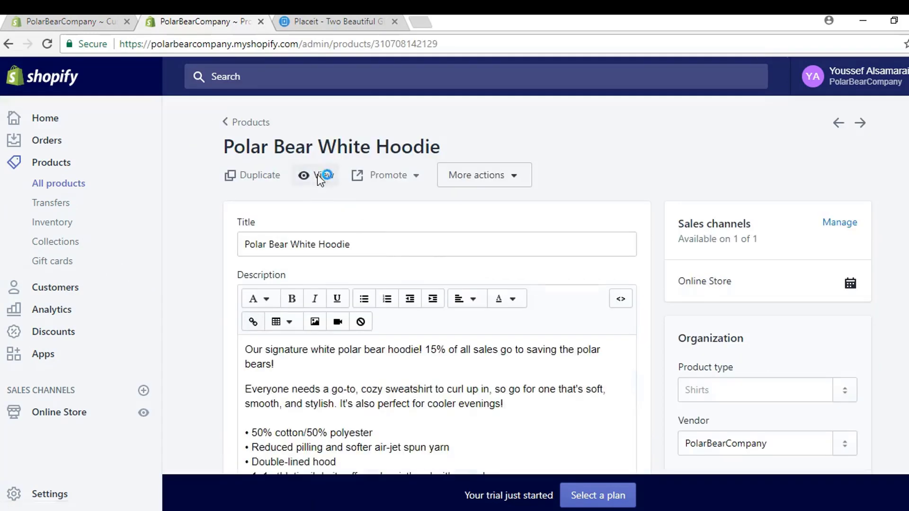
pyautogui.click(316, 175)
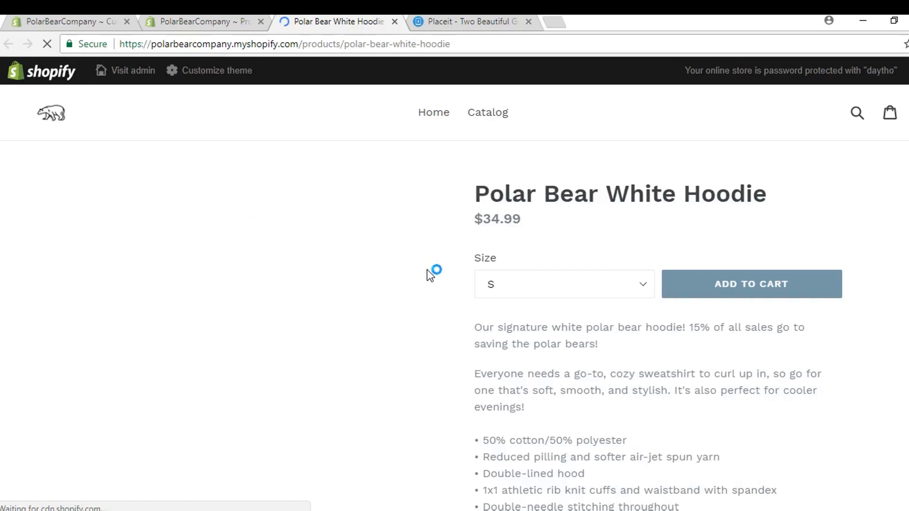
pyautogui.scroll(-2, 305, 276)
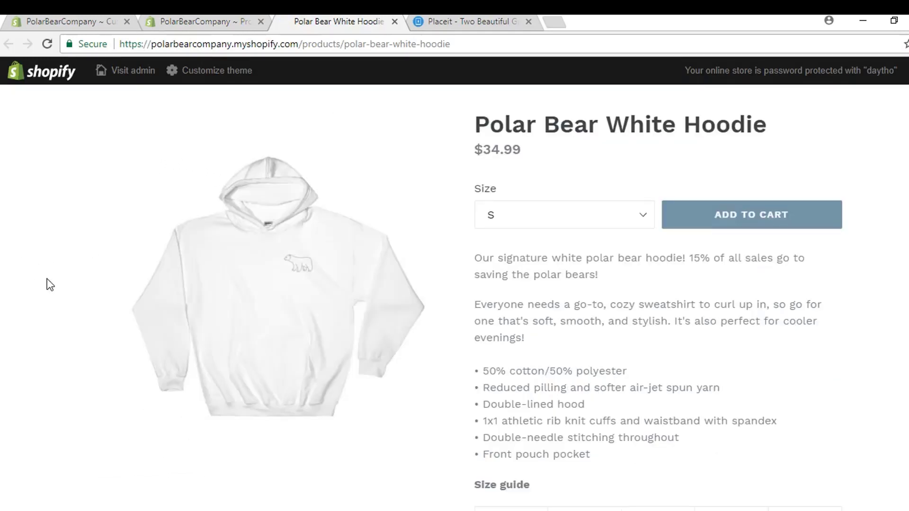
# Step: Capture the hoodie photo with LightShot, save it as Screenshot_1, and return to the theme editor
pyautogui.press('Print')
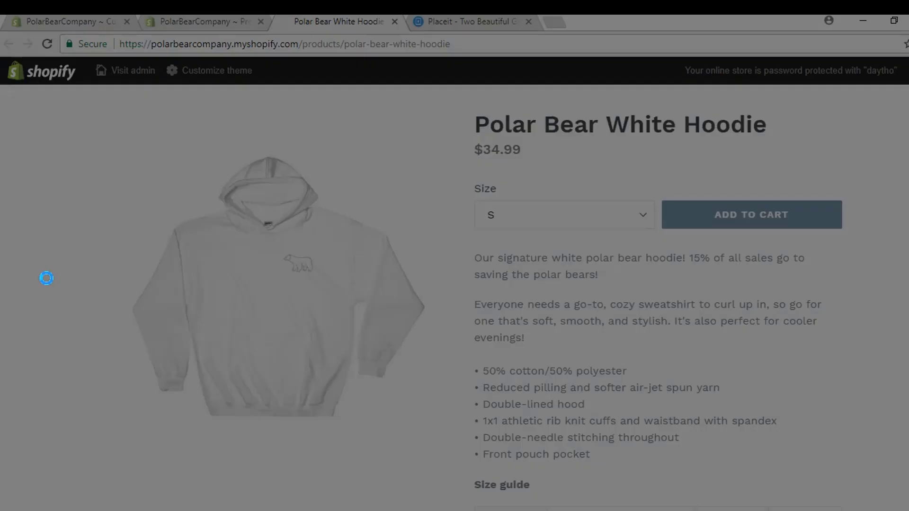
pyautogui.moveTo(86, 138); pyautogui.dragTo(440, 448)
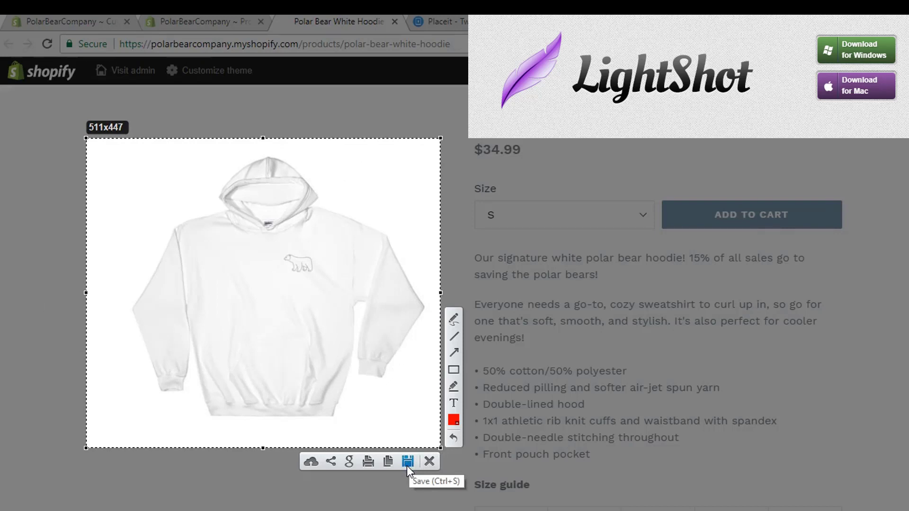
pyautogui.click(407, 461)
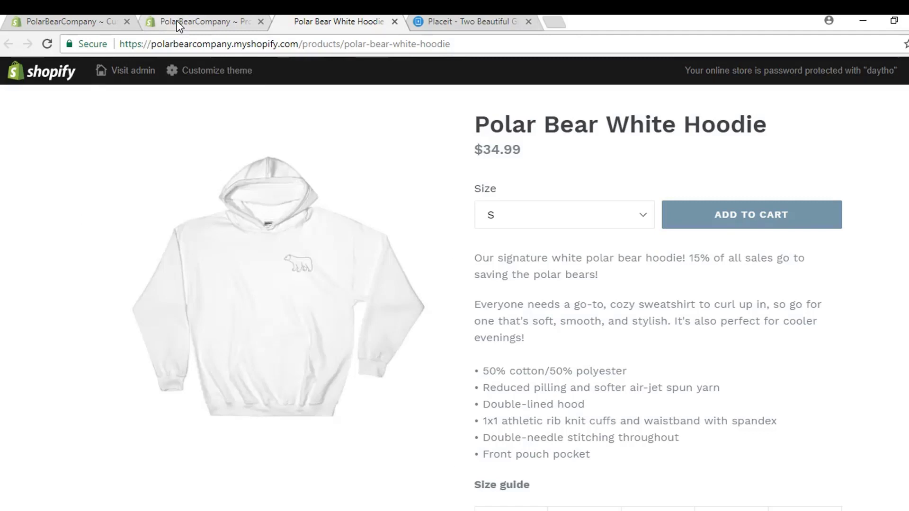
pyautogui.click(177, 21)
pyautogui.click(90, 24)
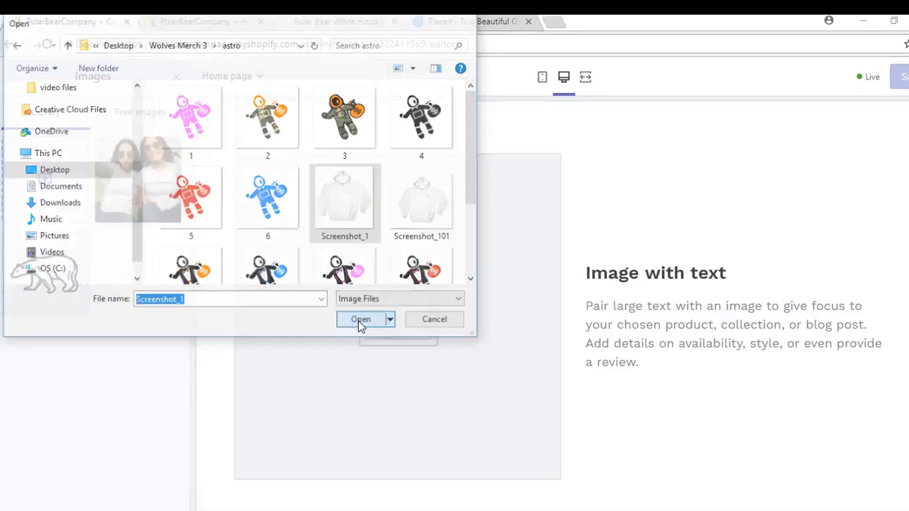
# Step: Upload the hoodie screenshot and use it as the image-with-text section's image
pyautogui.click(361, 319)
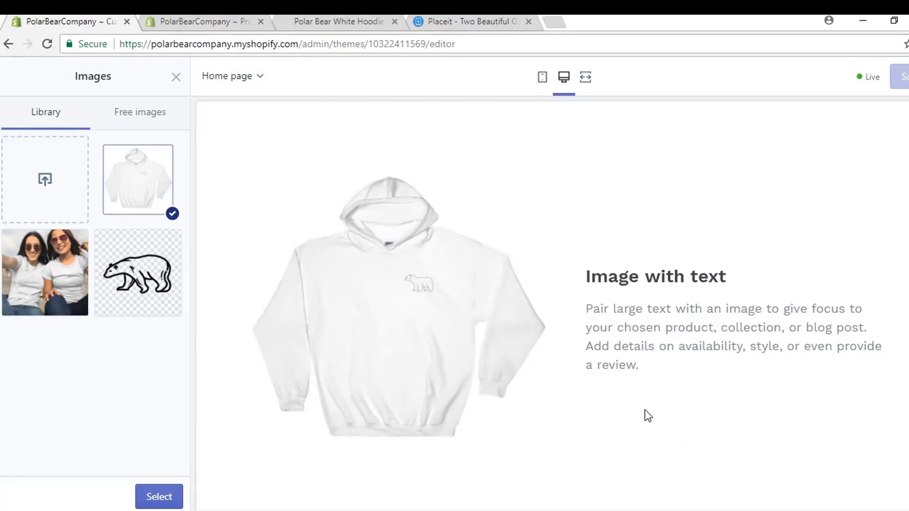
pyautogui.click(170, 497)
pyautogui.scroll(-2, 94, 416)
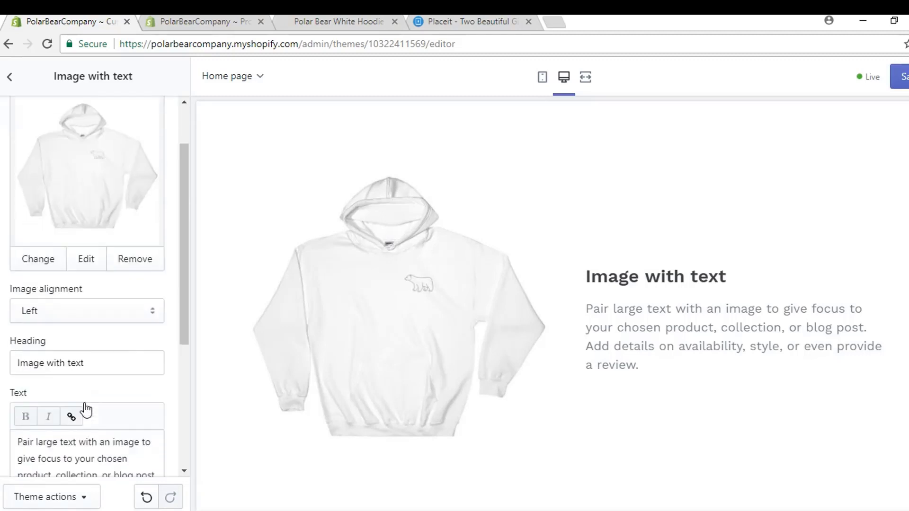
# Step: Change the section heading to 'Signature Hoodies' and save the theme
pyautogui.tripleClick(78, 363)
pyautogui.write('S')
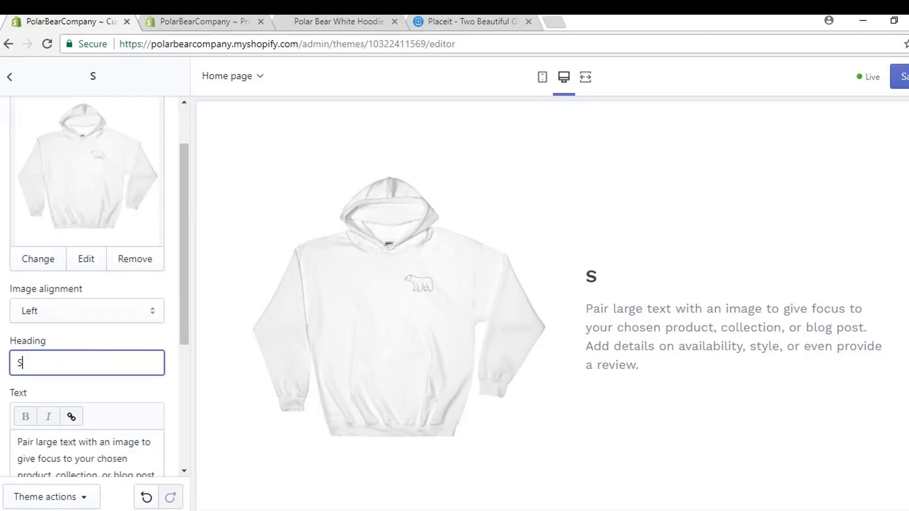
pyautogui.write('ignautre H')
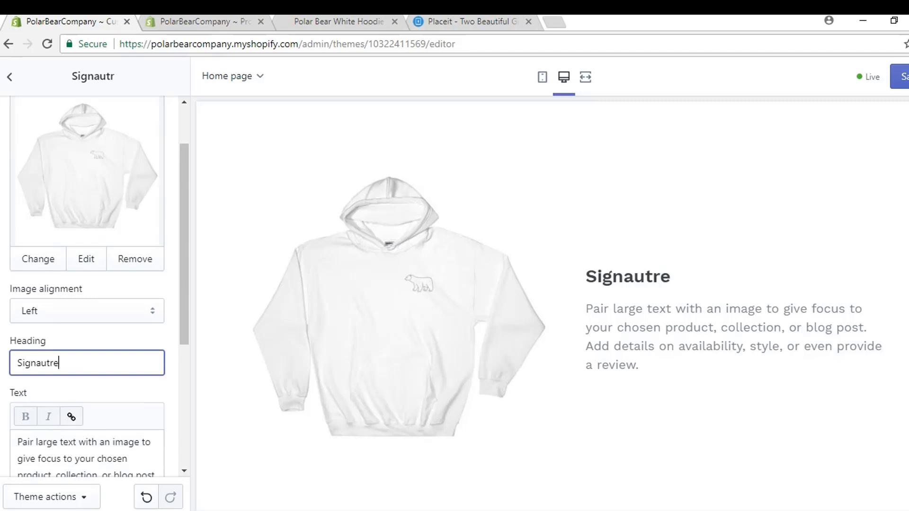
pyautogui.press('BackSpace')
pyautogui.press('BackSpace')
pyautogui.press('BackSpace')
pyautogui.press('BackSpace')
pyautogui.press('BackSpace')
pyautogui.press('BackSpace')
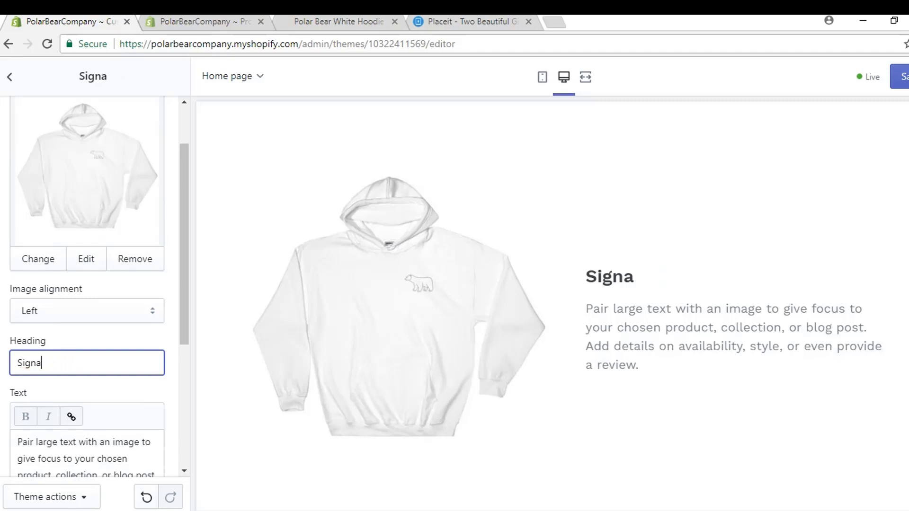
pyautogui.write('ture Hoodies')
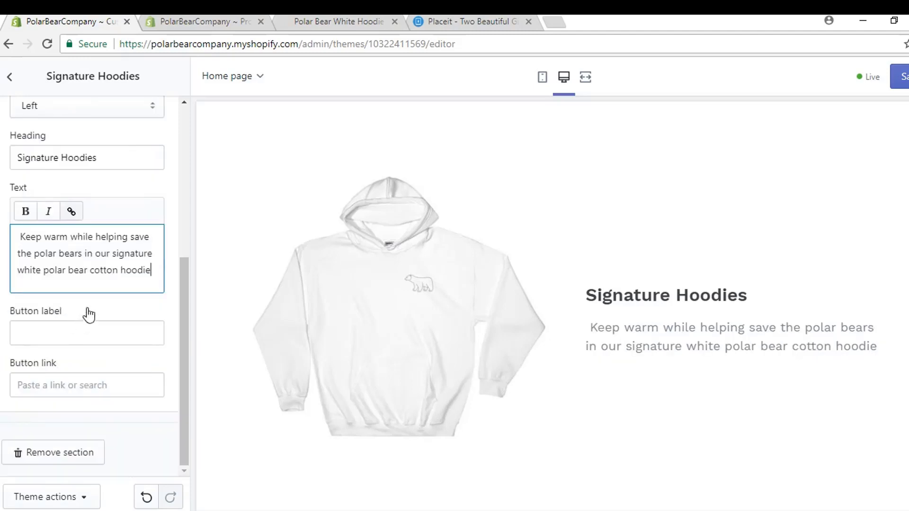
pyautogui.scroll(5, 95, 322)
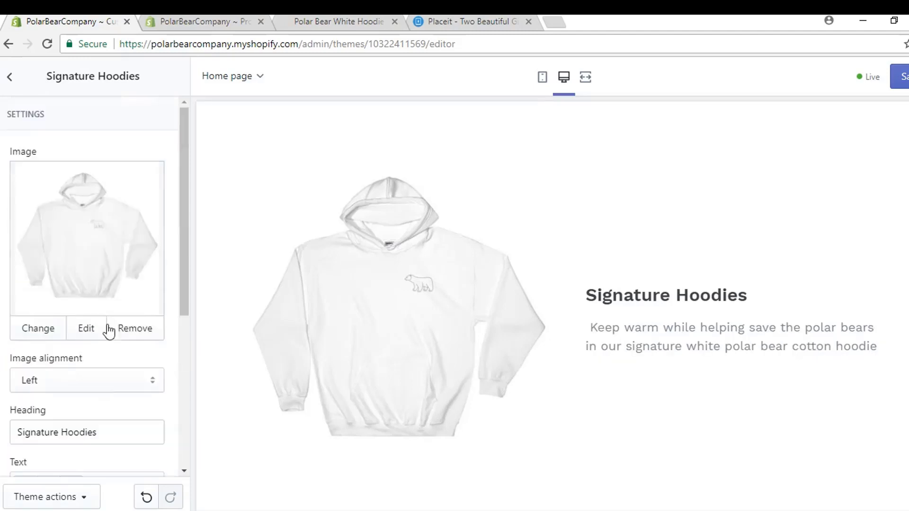
pyautogui.click(899, 77)
pyautogui.scroll(-5, 742, 165)
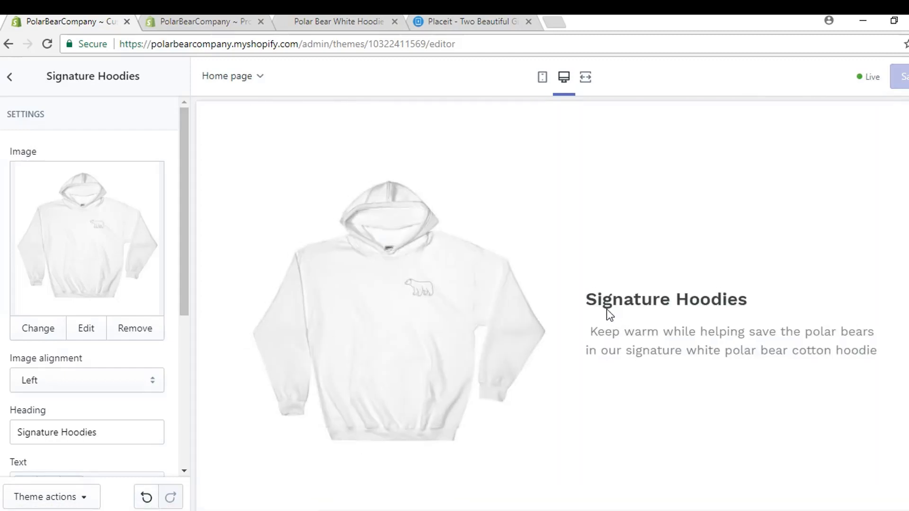
# Step: Remove the second slide from the homepage Slideshow section
pyautogui.click(10, 79)
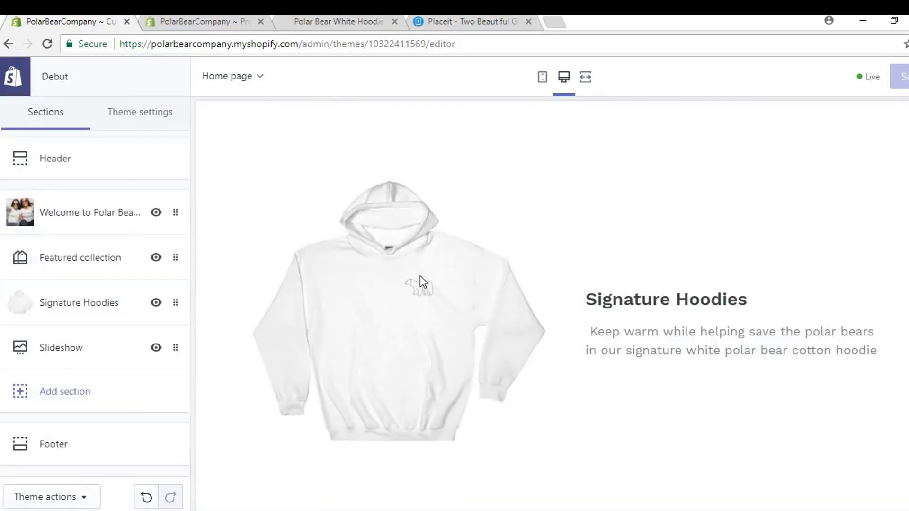
pyautogui.scroll(-6, 635, 332)
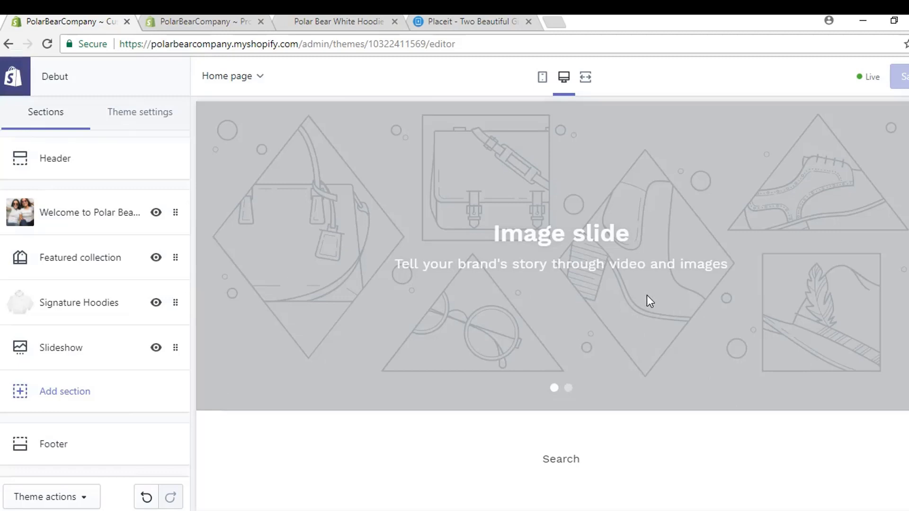
pyautogui.scroll(1, 665, 326)
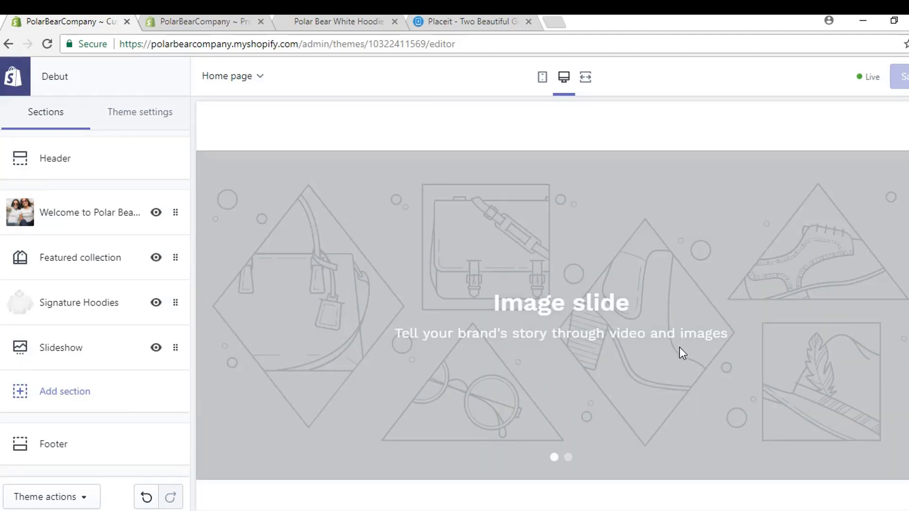
pyautogui.click(71, 348)
pyautogui.scroll(-2, 105, 323)
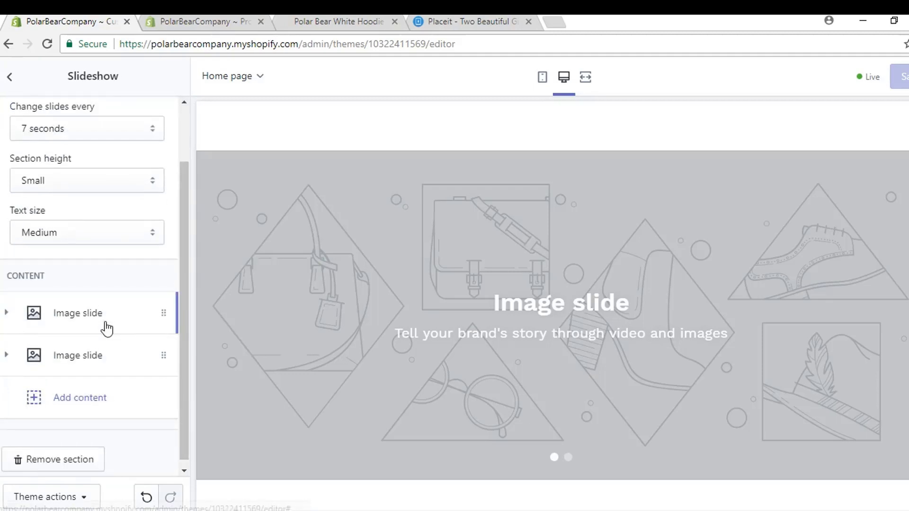
pyautogui.click(157, 360)
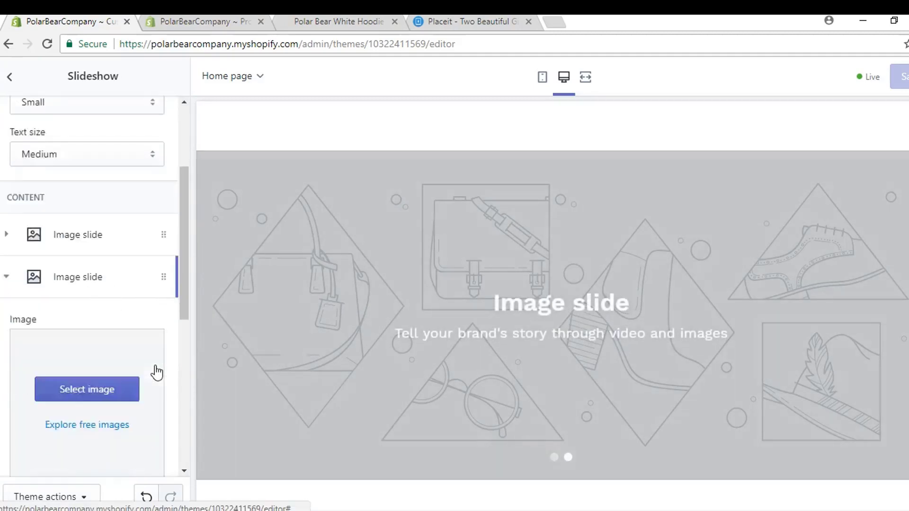
pyautogui.scroll(-4, 142, 378)
pyautogui.click(65, 374)
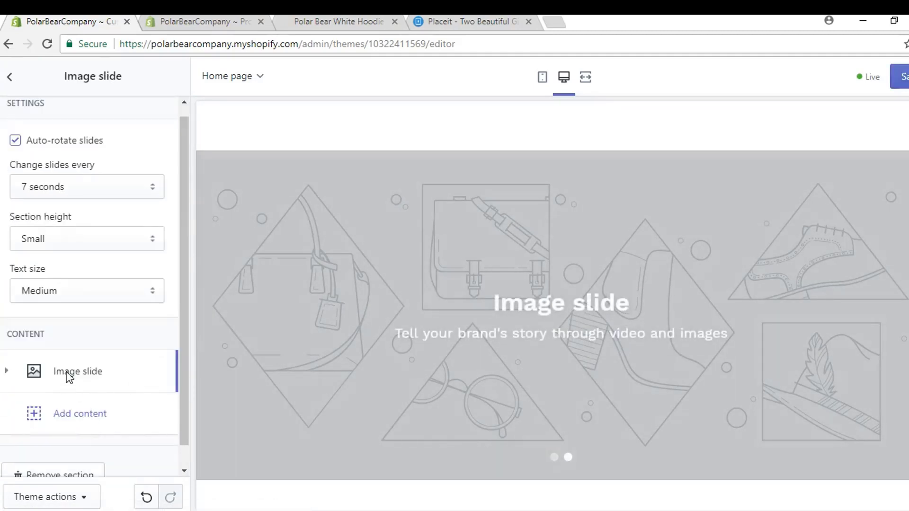
# Step: Set the remaining slide's image to the polar bear on sea ice photo
pyautogui.click(81, 368)
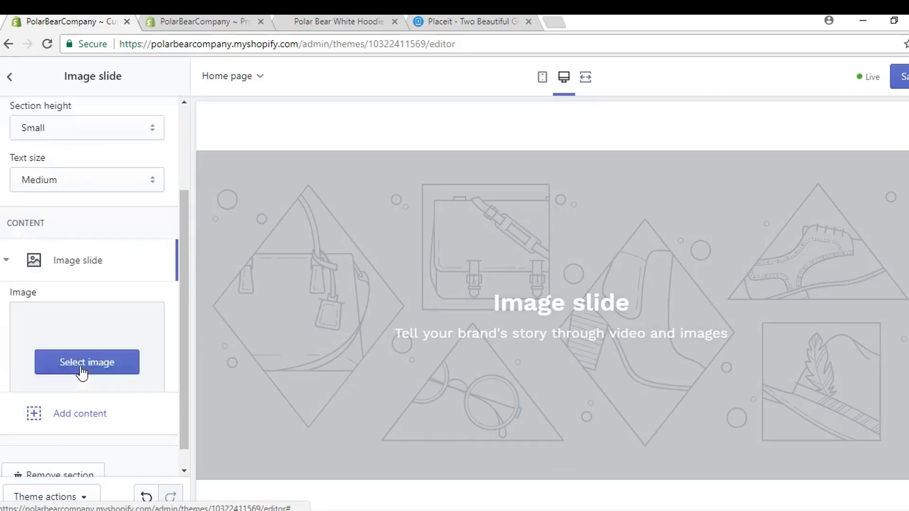
pyautogui.scroll(6, 82, 372)
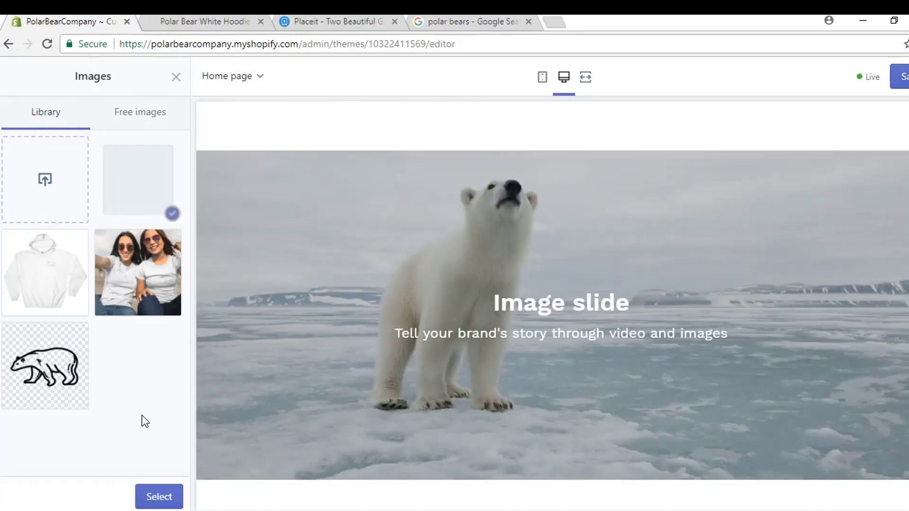
pyautogui.click(161, 496)
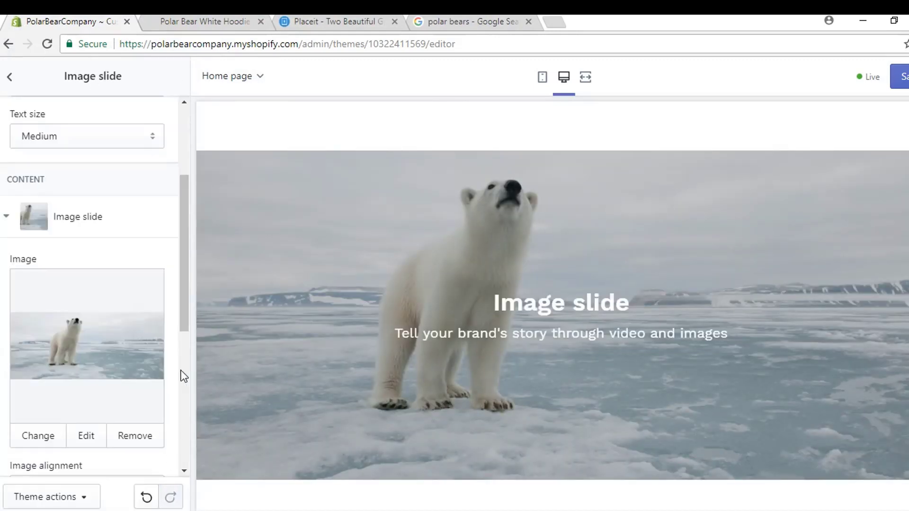
pyautogui.scroll(-5, 111, 261)
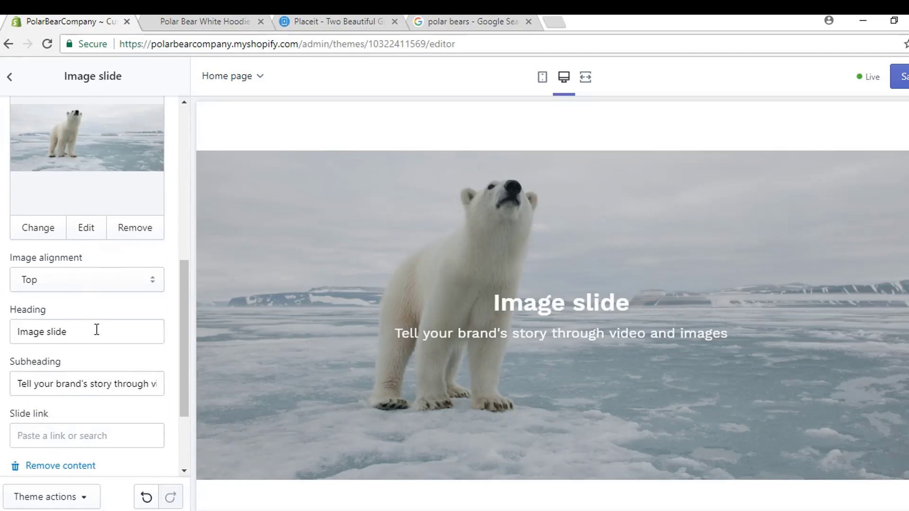
# Step: Set the slide heading to 'Polar Bear Co', paste the 15%-to-polar-bears subheading, and save
pyautogui.moveTo(97, 331); pyautogui.dragTo(17, 331)
pyautogui.write('P')
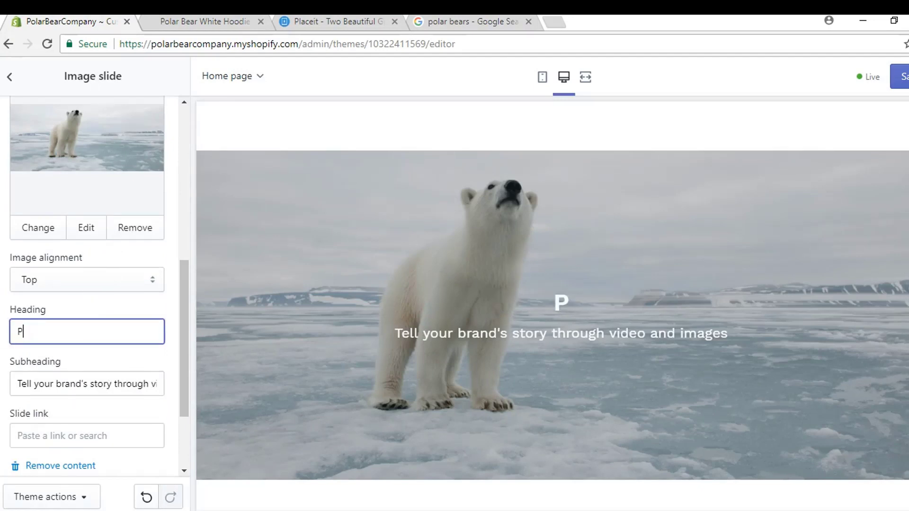
pyautogui.write('olar Bear Co')
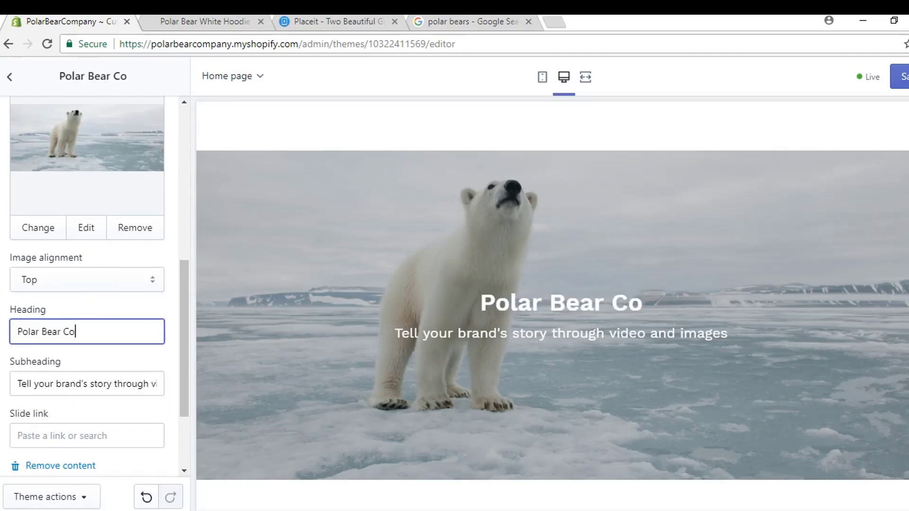
pyautogui.click(116, 383)
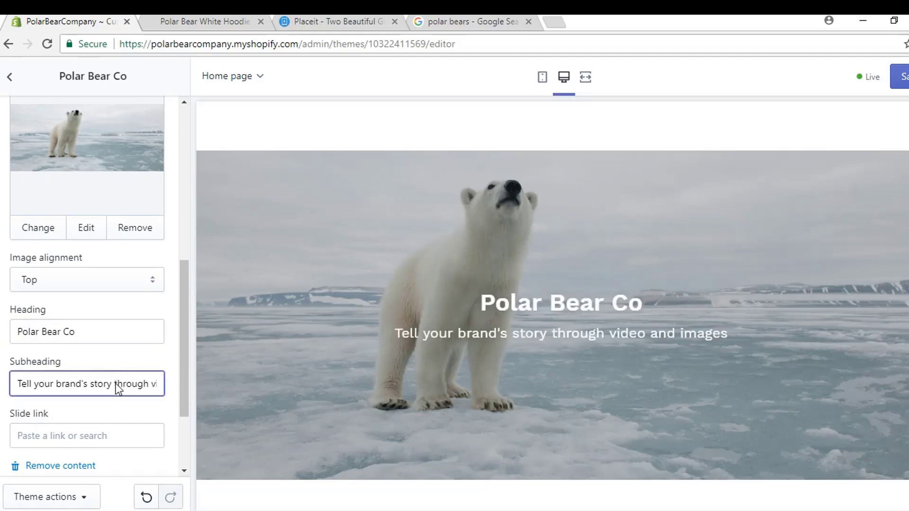
pyautogui.hotkey('ctrl', 'a')
pyautogui.write('Join our mission to preserve and protect the polar bear population. 15% of all sales go toward saving the polar bears')
pyautogui.hotkey('ctrl', 's')
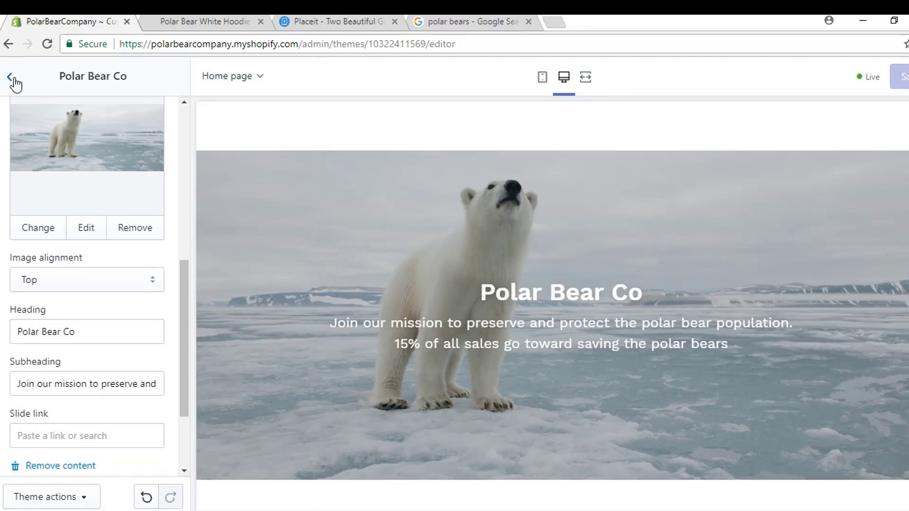
# Step: Review the slide settings and go back to the homepage section list
pyautogui.scroll(-3, 75, 363)
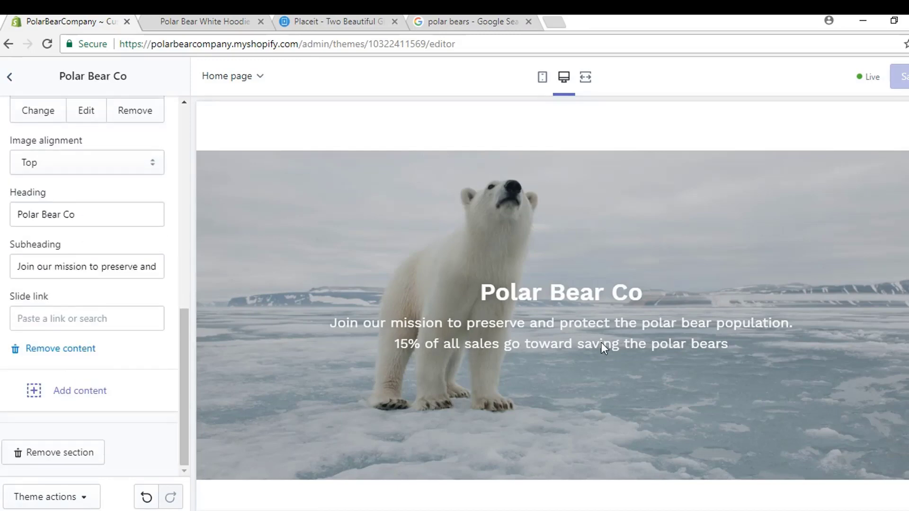
pyautogui.scroll(-8, 603, 347)
pyautogui.scroll(-5, 629, 242)
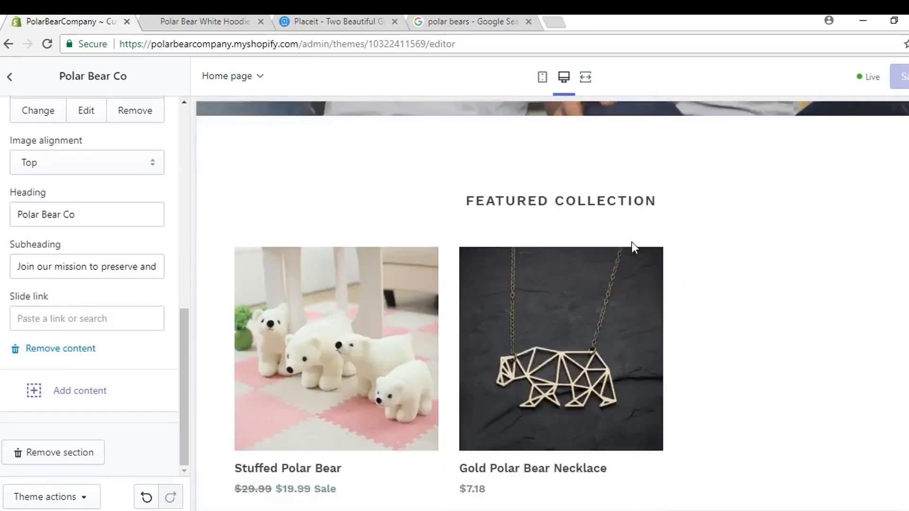
pyautogui.scroll(-6, 631, 242)
pyautogui.scroll(3, 153, 321)
pyautogui.scroll(12, 328, 294)
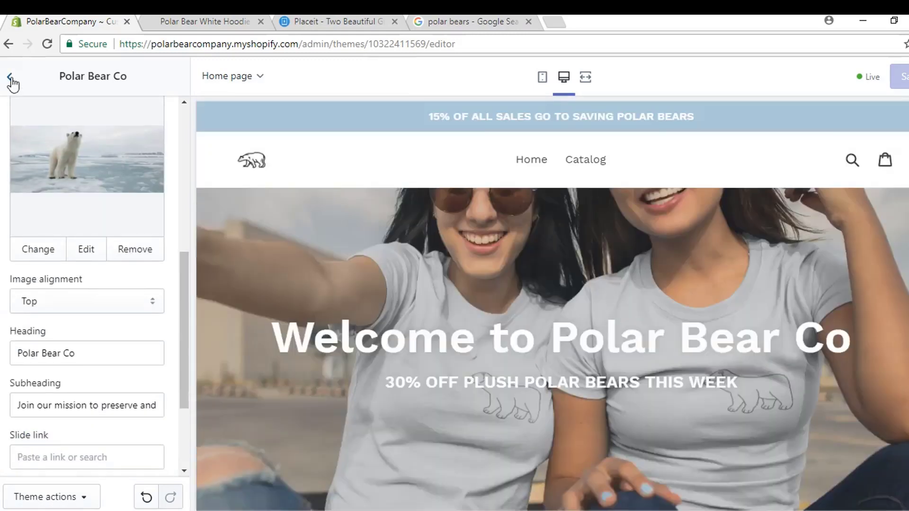
pyautogui.click(10, 78)
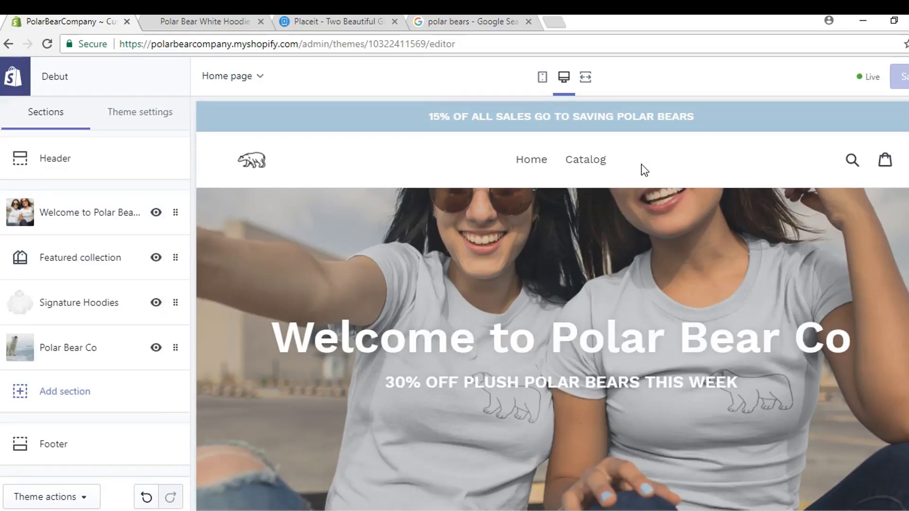
# Step: Exit the theme editor back to Online Store > Themes, with Debut as the current theme
pyautogui.scroll(-3, 689, 163)
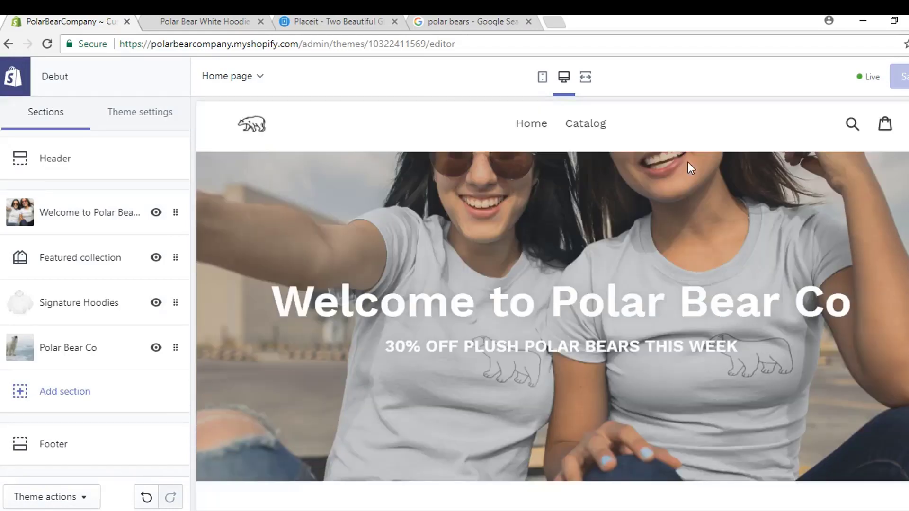
pyautogui.scroll(3, 672, 170)
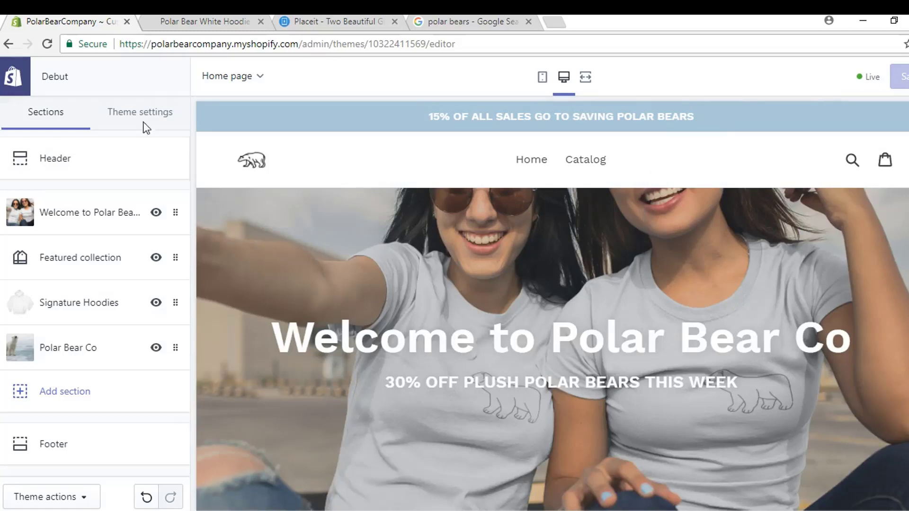
pyautogui.click(11, 78)
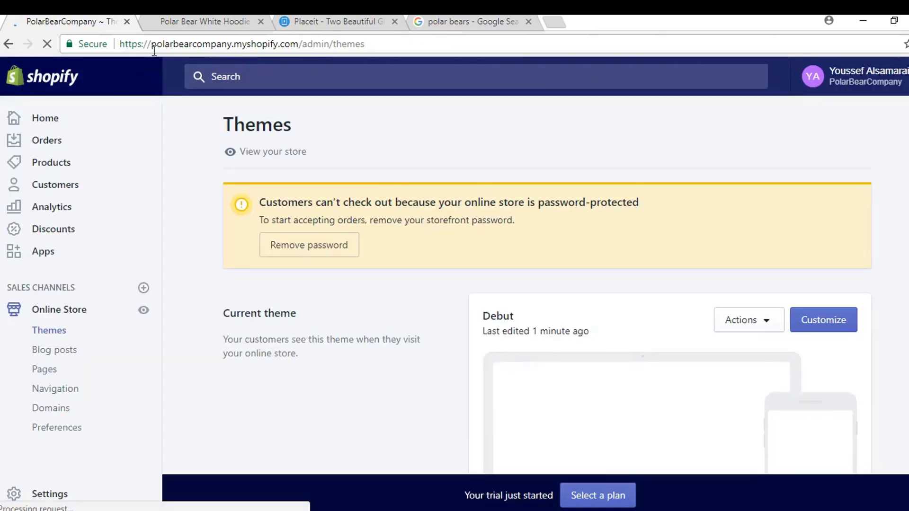
pyautogui.click(176, 22)
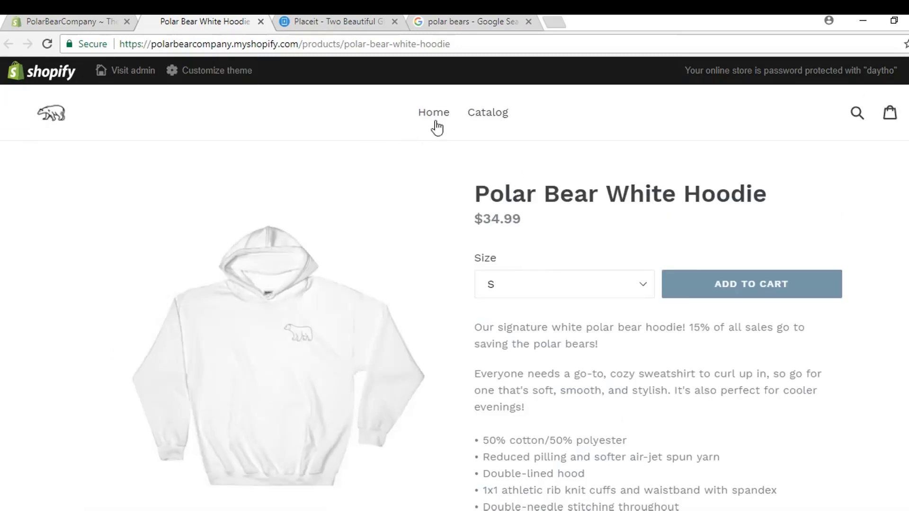
pyautogui.click(433, 115)
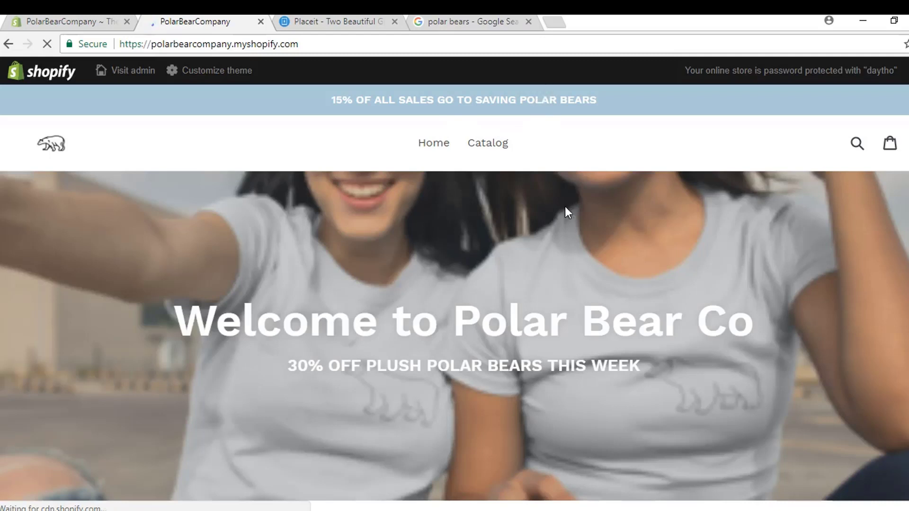
pyautogui.scroll(-2, 564, 207)
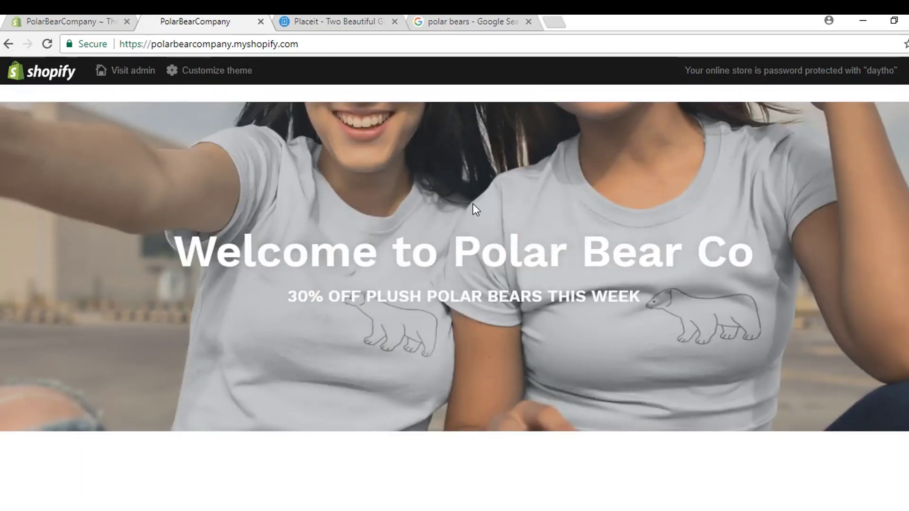
pyautogui.scroll(2, 603, 188)
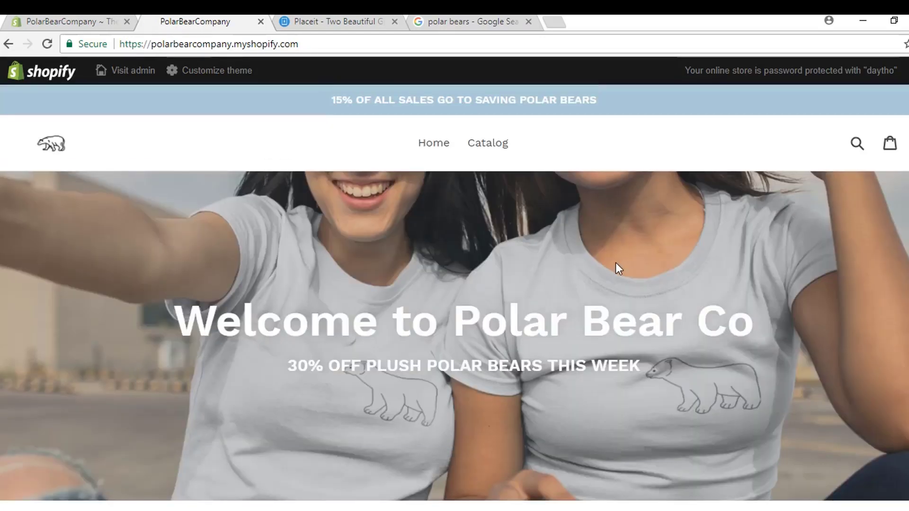
pyautogui.scroll(-2, 513, 235)
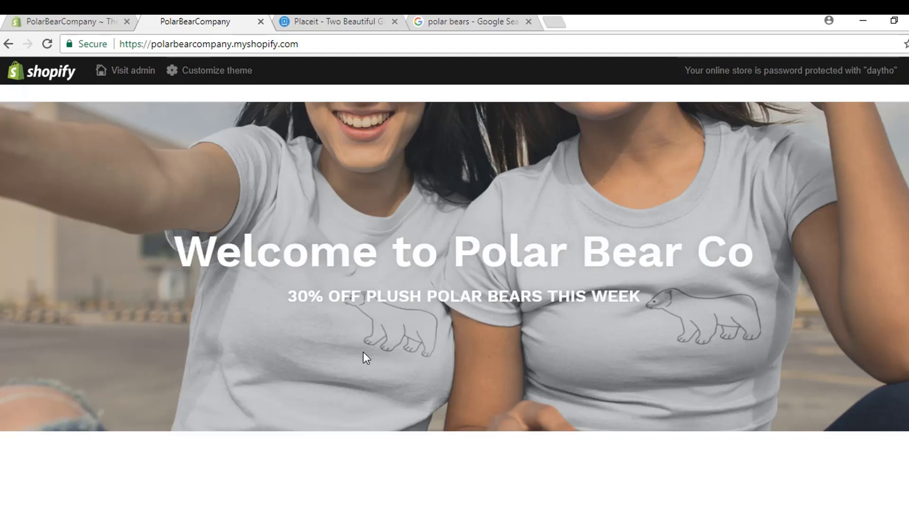
pyautogui.scroll(-10, 366, 358)
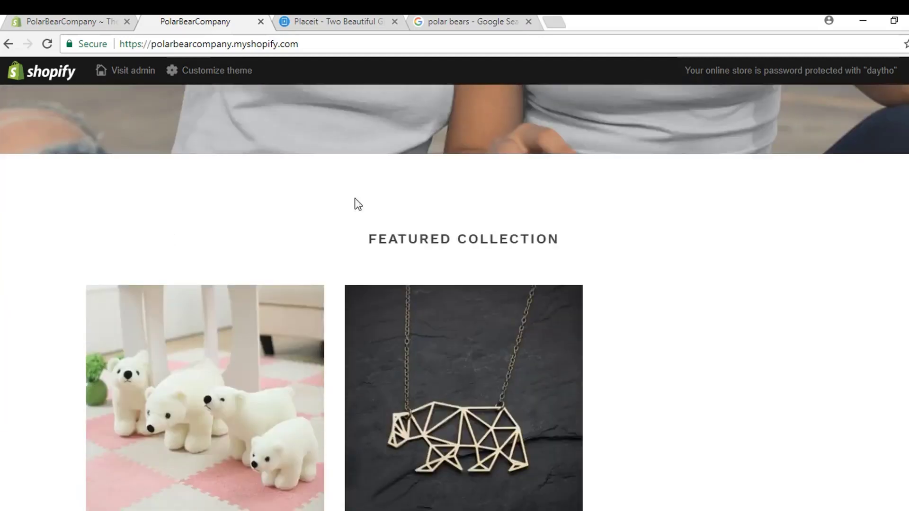
pyautogui.scroll(-2, 662, 262)
pyautogui.scroll(-5, 733, 258)
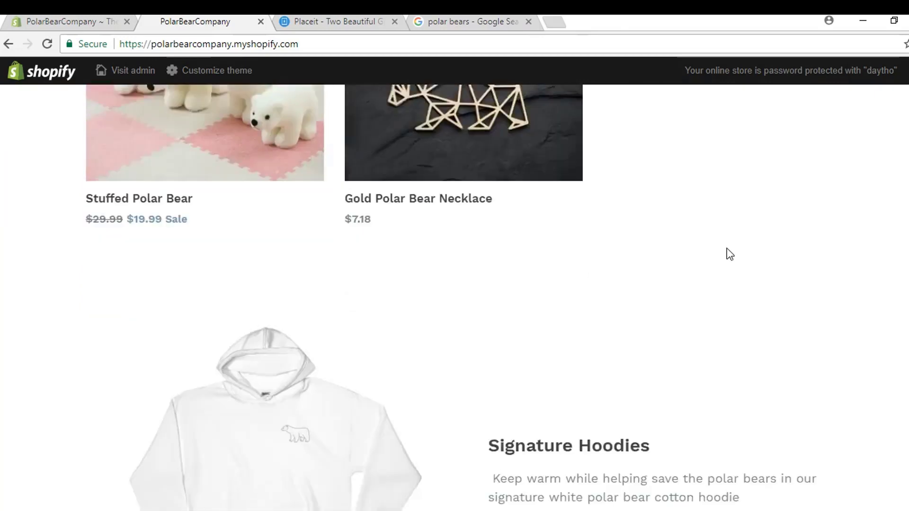
pyautogui.scroll(-8, 509, 246)
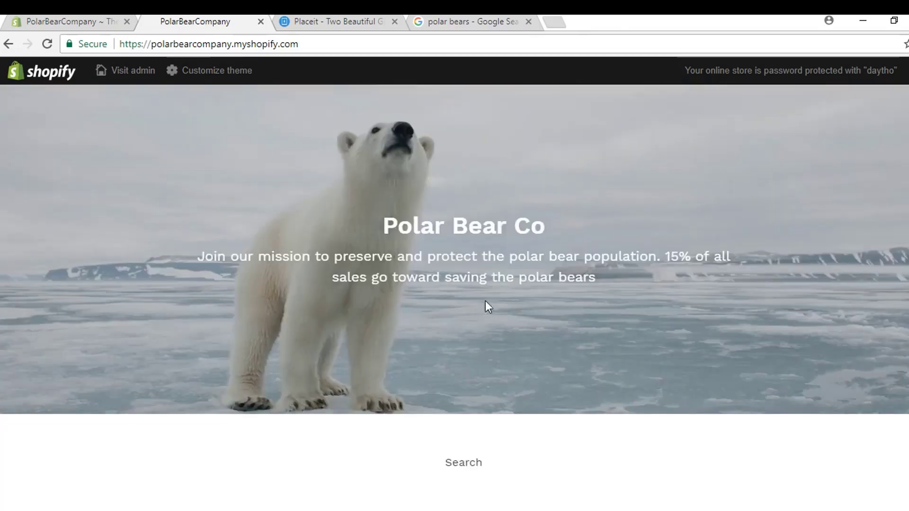
pyautogui.scroll(20, 496, 316)
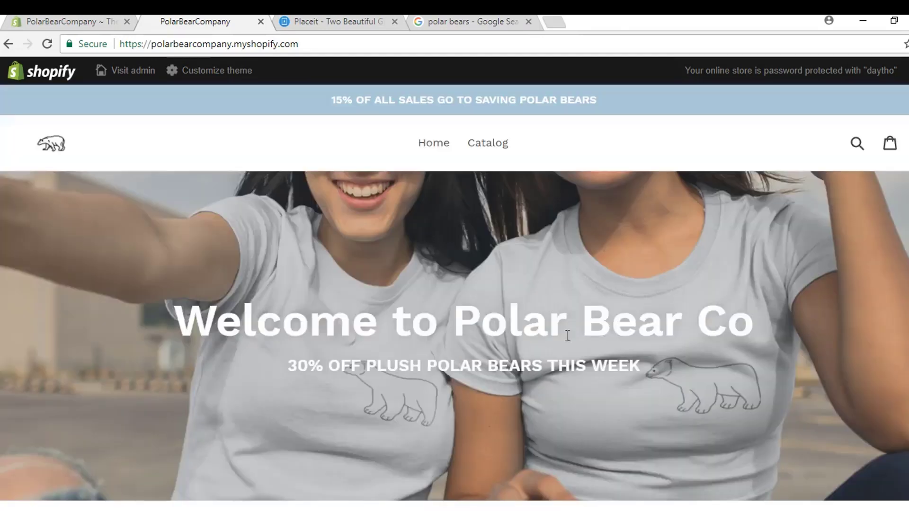
pyautogui.click(78, 27)
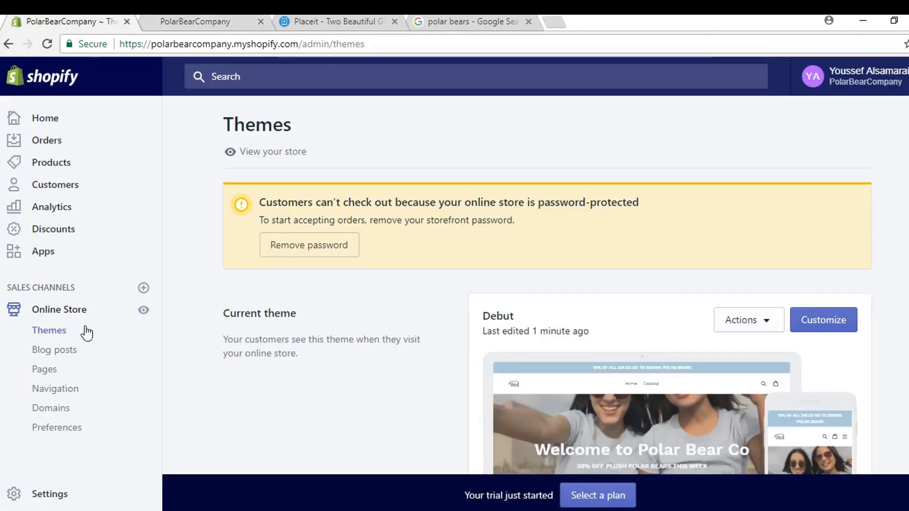
# Step: Add an 'About' page reading 'This is our about us page', save it, and return to Pages
pyautogui.click(50, 374)
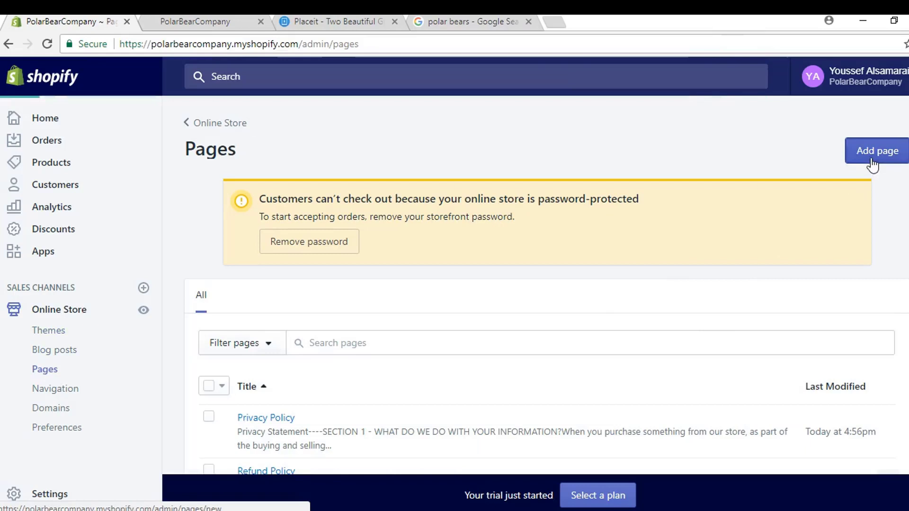
pyautogui.click(870, 161)
pyautogui.click(381, 254)
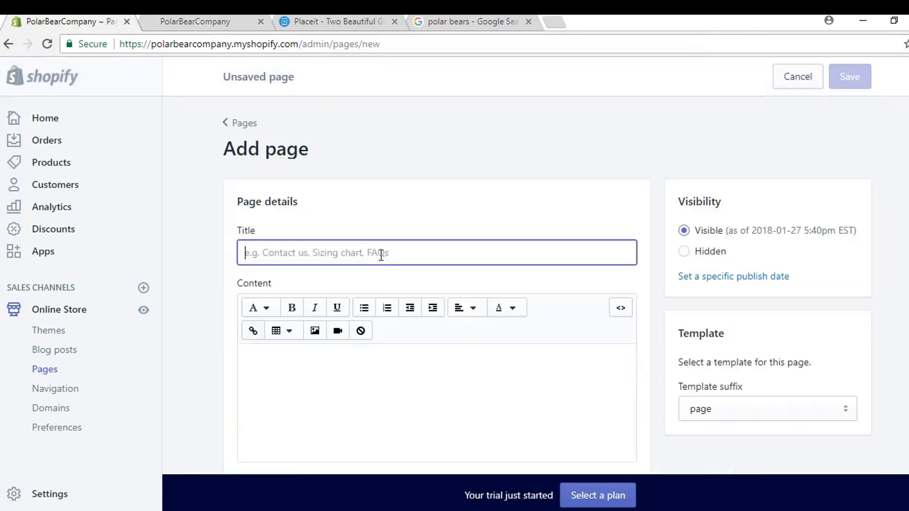
pyautogui.write('About')
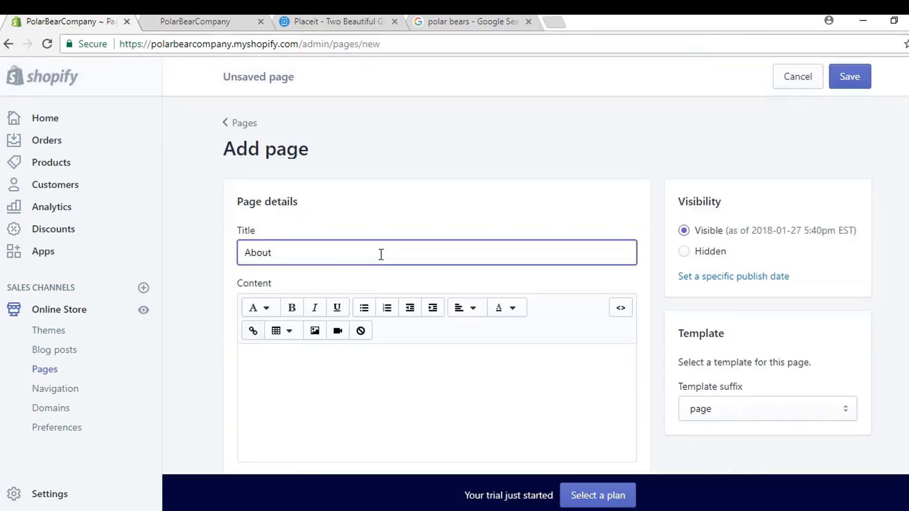
pyautogui.click(450, 411)
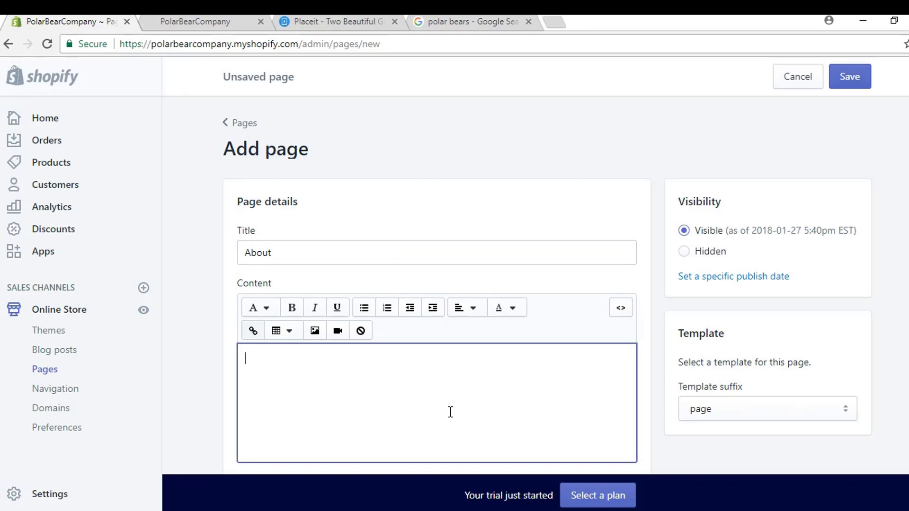
pyautogui.write('This is our about us page')
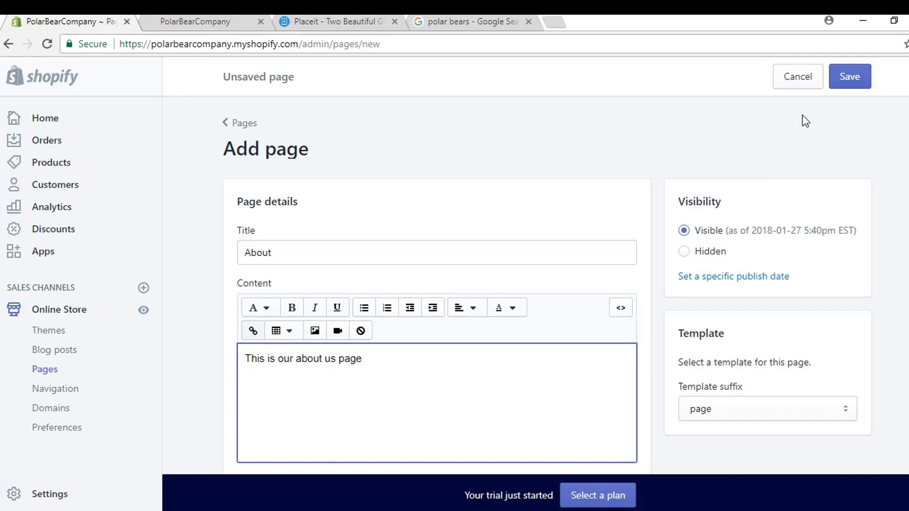
pyautogui.click(855, 84)
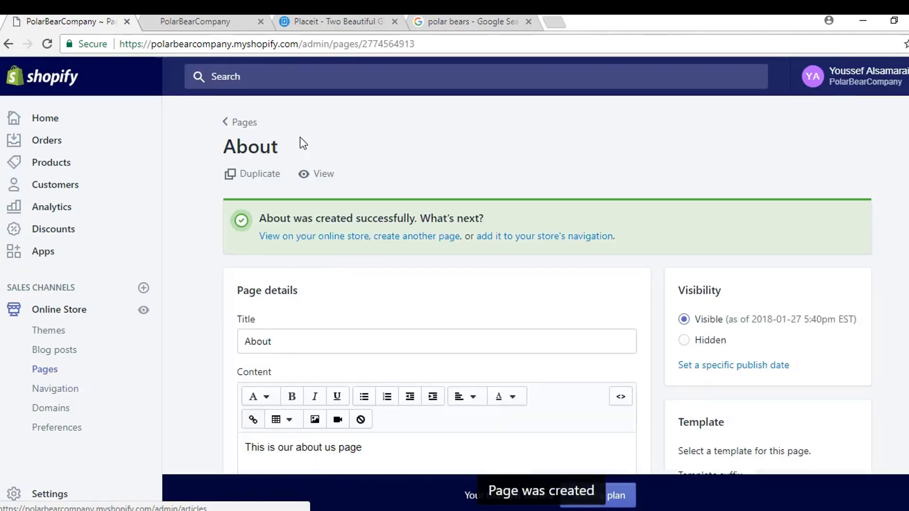
pyautogui.click(242, 123)
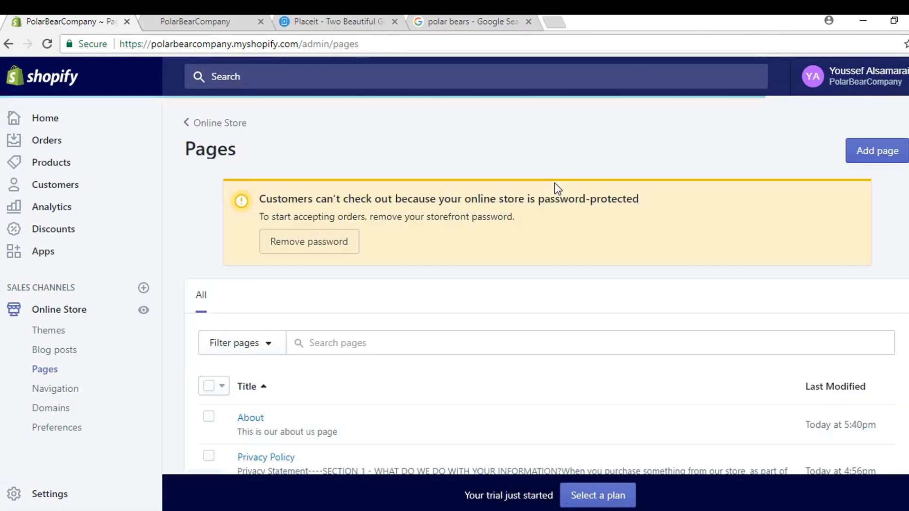
# Step: Save a 'Contact' page inviting feedback and listing the sales e-mail, then go to Navigation
pyautogui.click(855, 157)
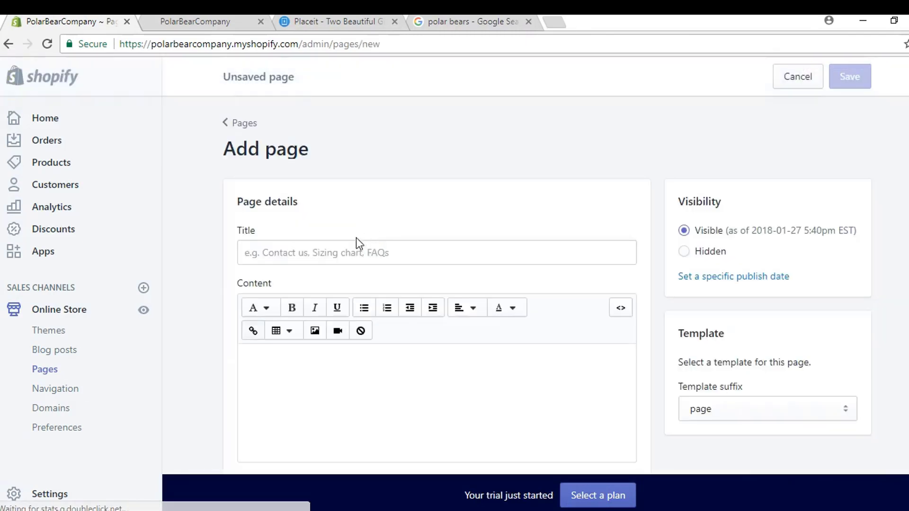
pyautogui.click(350, 253)
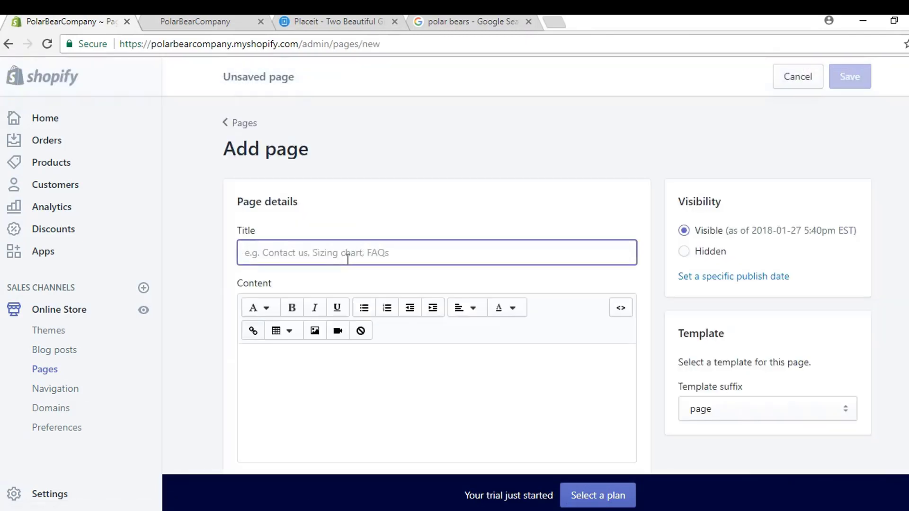
pyautogui.write('Contact')
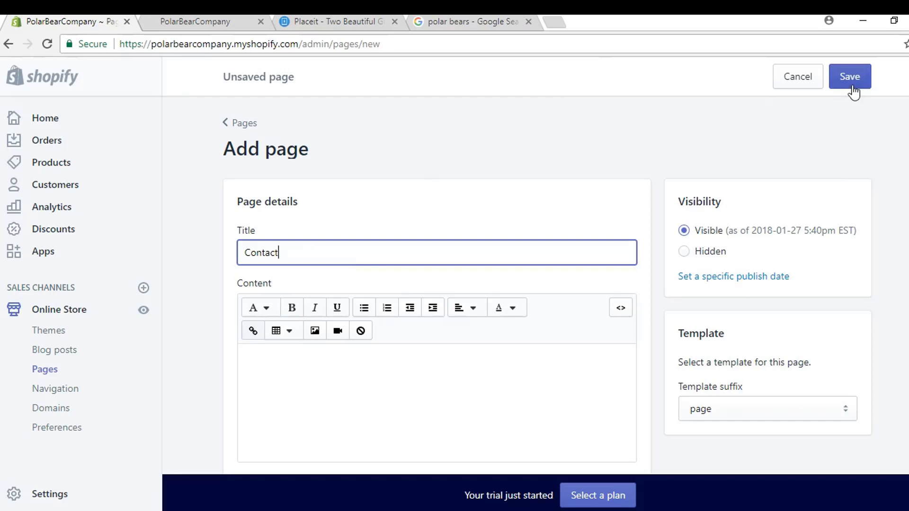
pyautogui.click(456, 359)
pyautogui.scroll(-2, 454, 361)
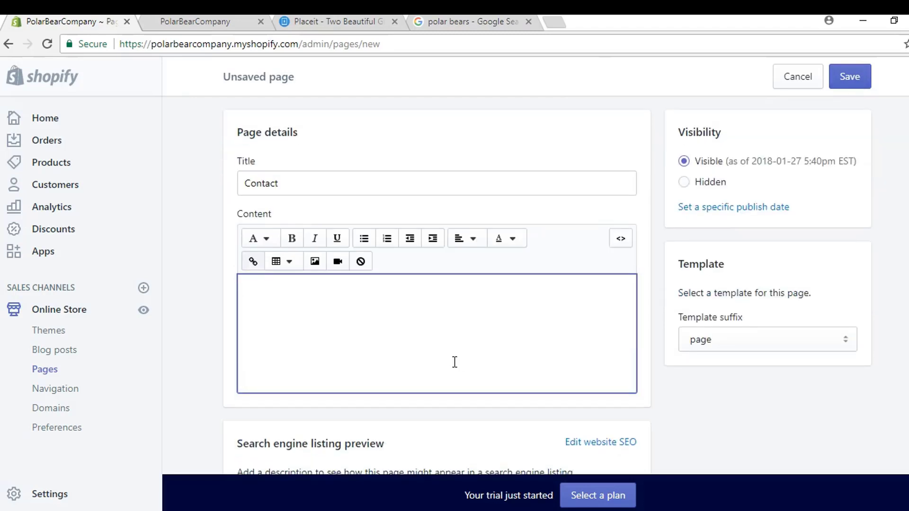
pyautogui.write("We'd l")
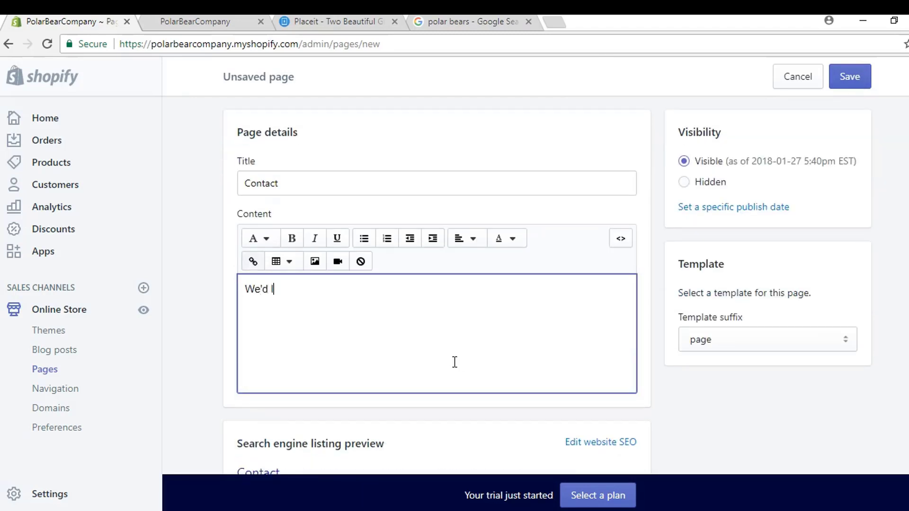
pyautogui.write('ove to chat and hear your ')
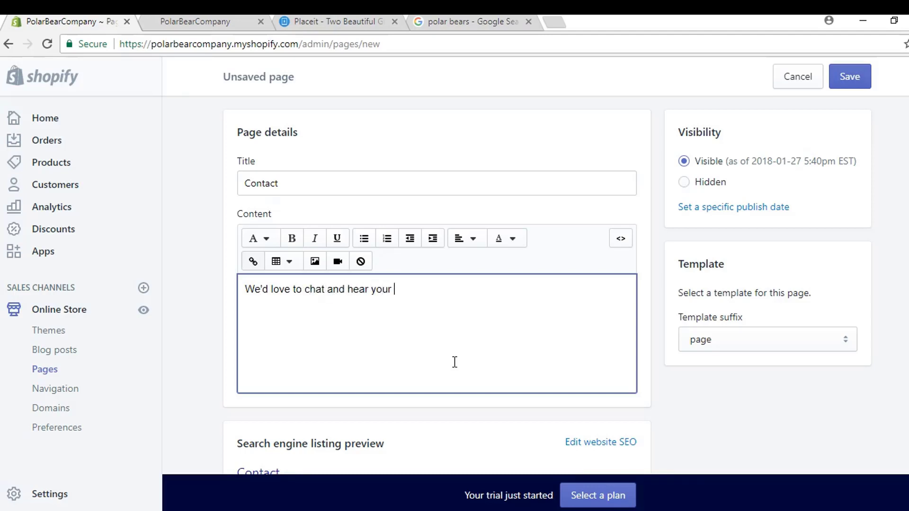
pyautogui.write('feedback! Contact us at:')
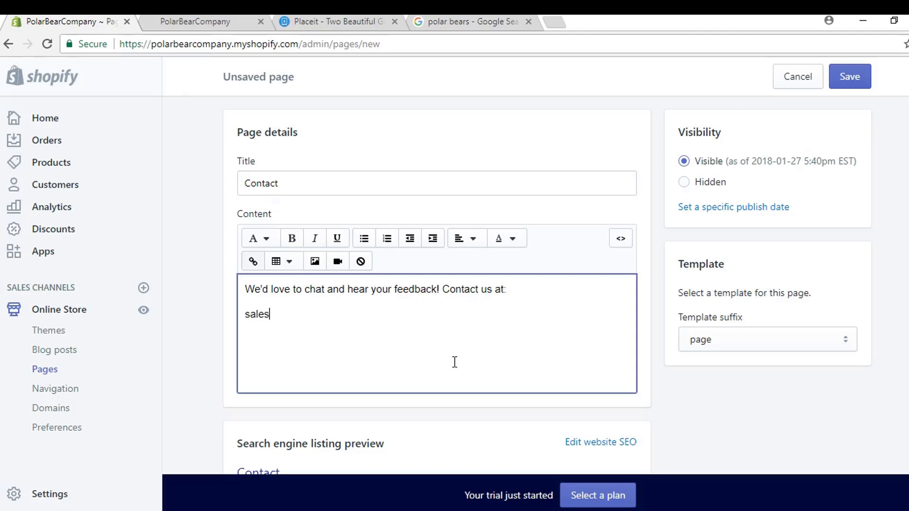
pyautogui.write('@polarbearco')
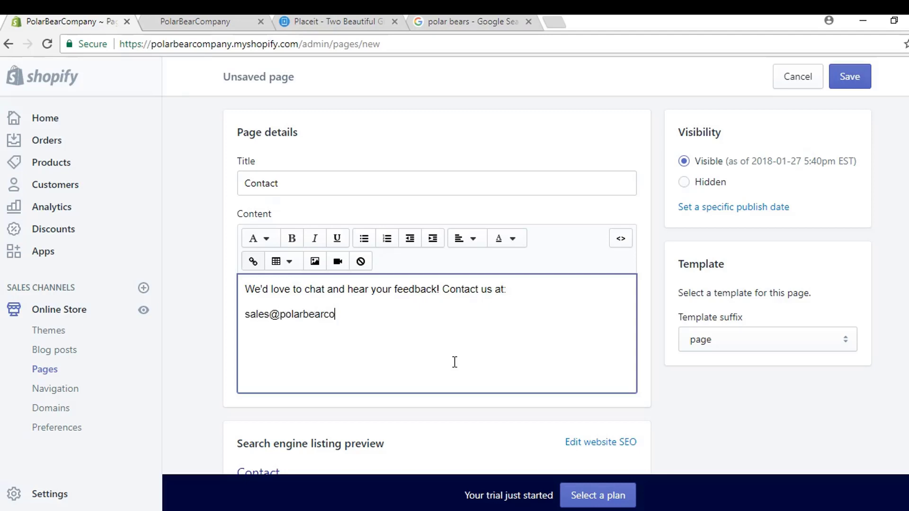
pyautogui.write('.com')
pyautogui.click(853, 84)
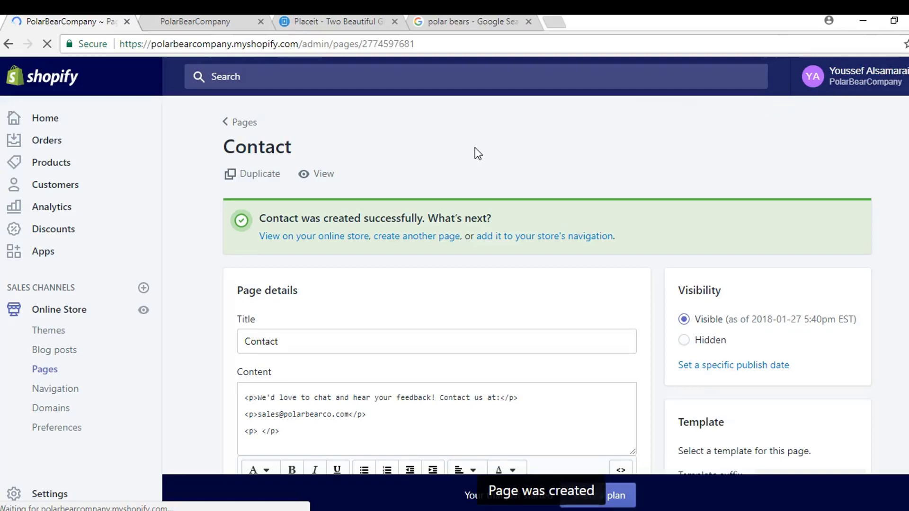
pyautogui.click(67, 394)
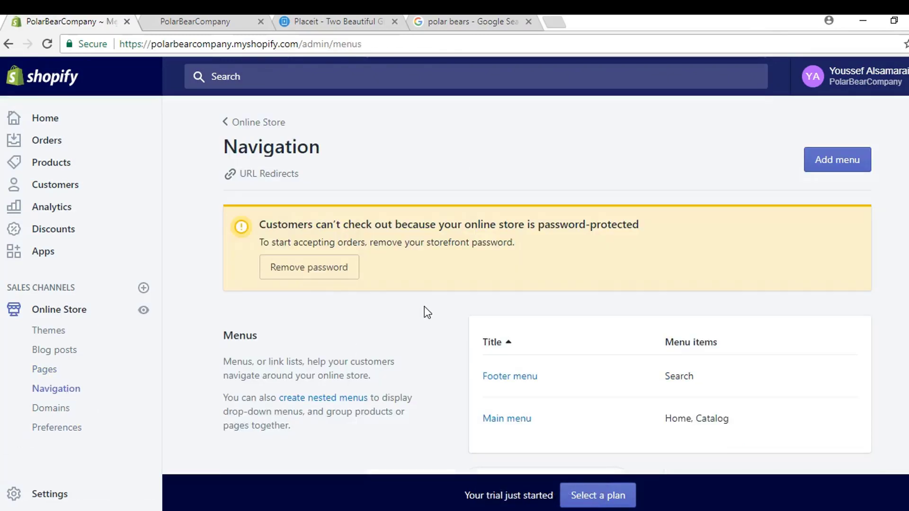
# Step: Add an 'About' item to the Main menu linked to the About page
pyautogui.click(522, 426)
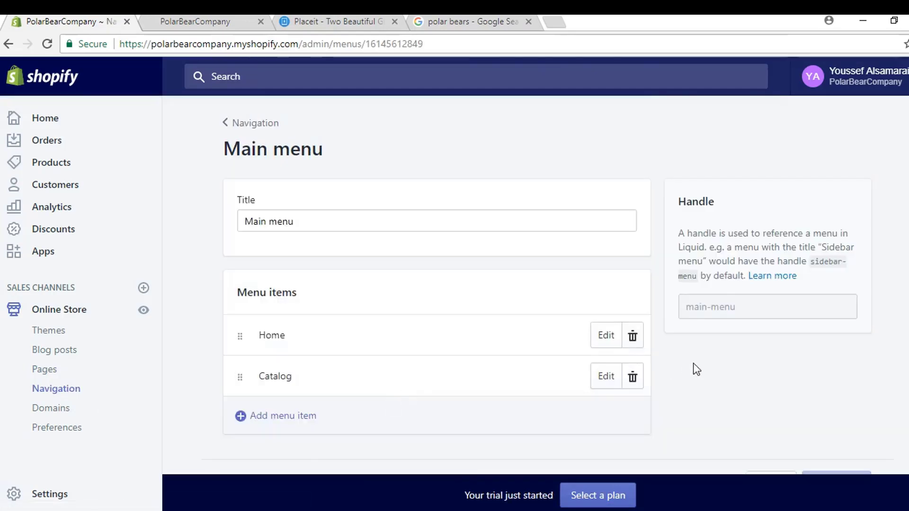
pyautogui.scroll(-1, 386, 397)
pyautogui.click(307, 391)
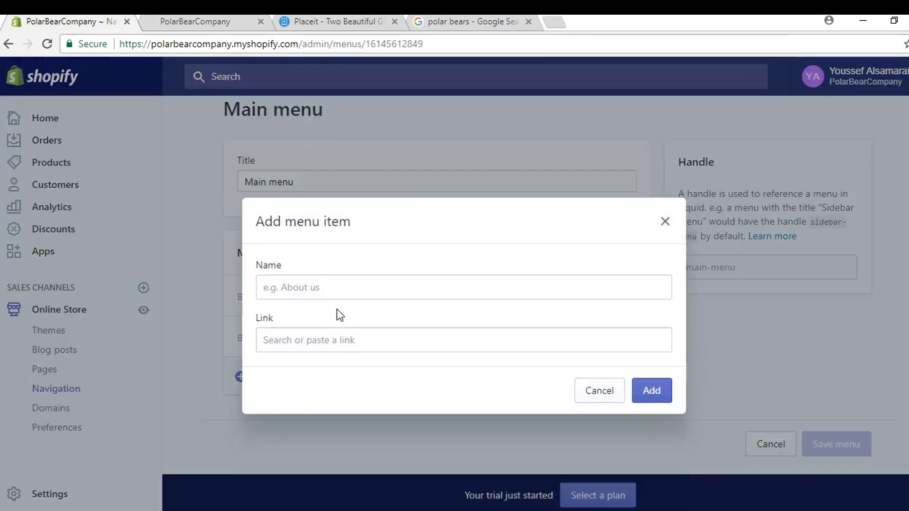
pyautogui.click(341, 290)
pyautogui.write('About')
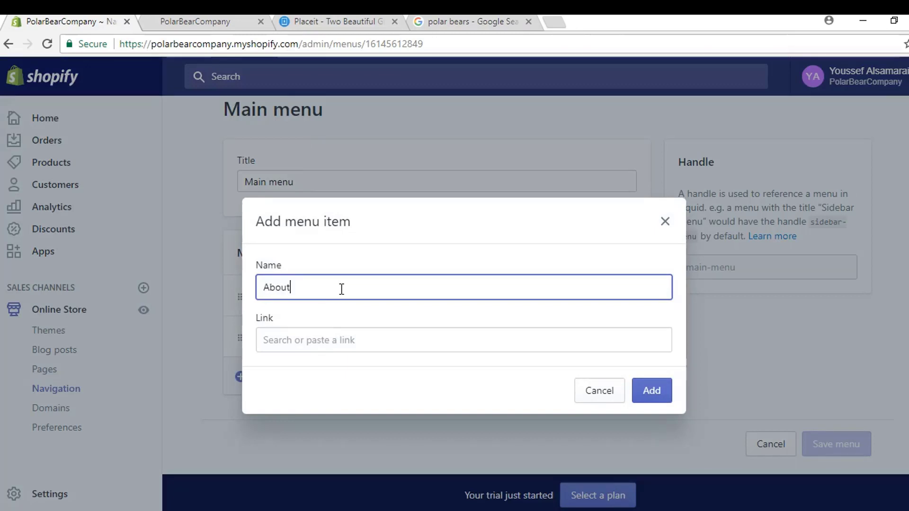
pyautogui.click(360, 339)
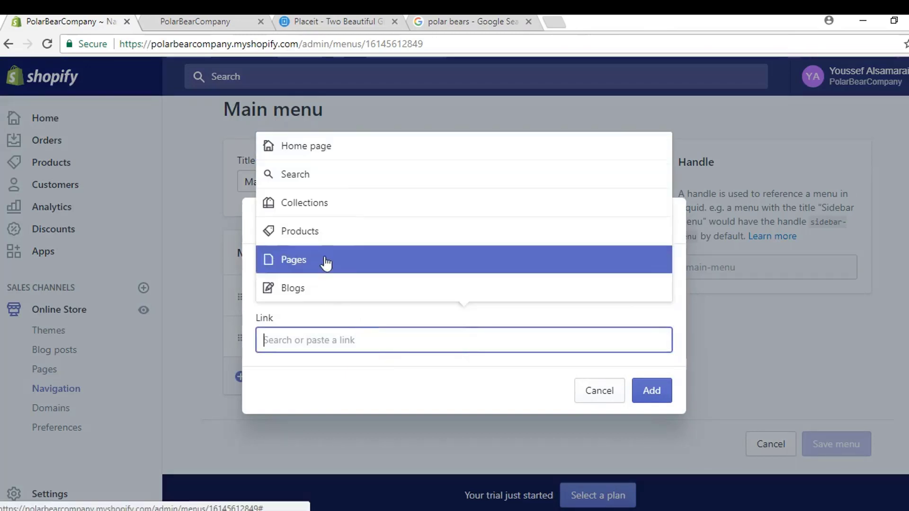
pyautogui.click(304, 260)
pyautogui.click(298, 182)
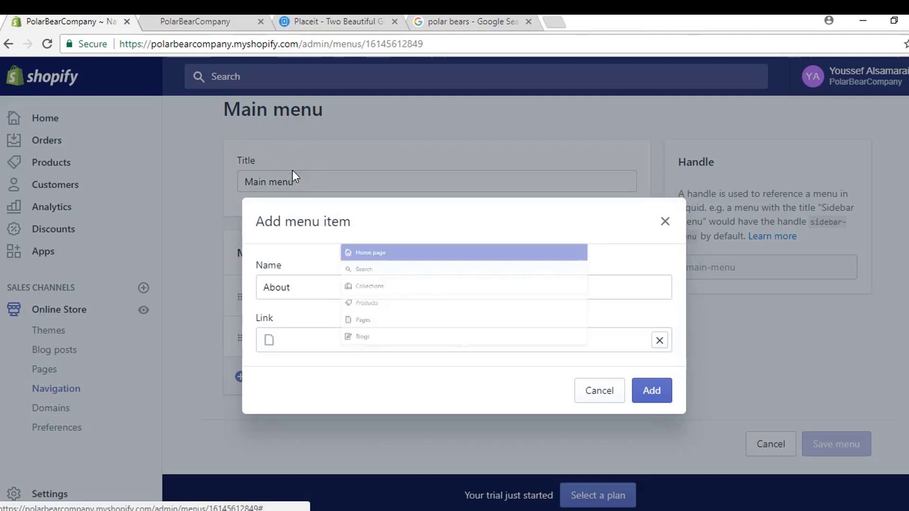
pyautogui.click(640, 394)
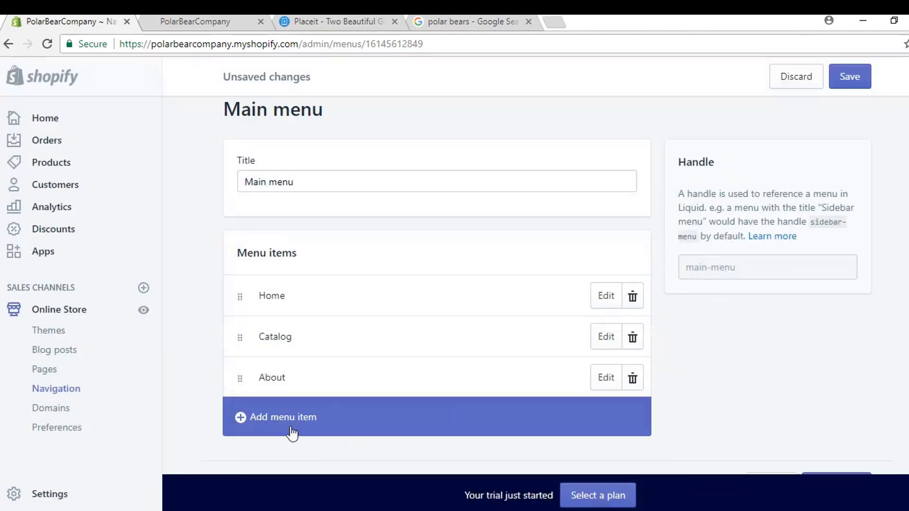
# Step: Add a 'Contact' item to the Main menu linked to the Contact page
pyautogui.click(292, 430)
pyautogui.click(299, 292)
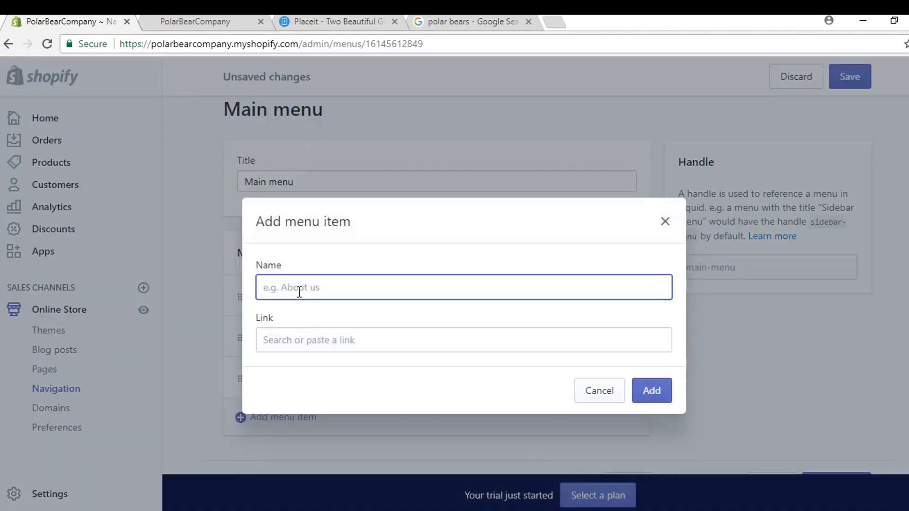
pyautogui.write('Contact')
pyautogui.click(304, 337)
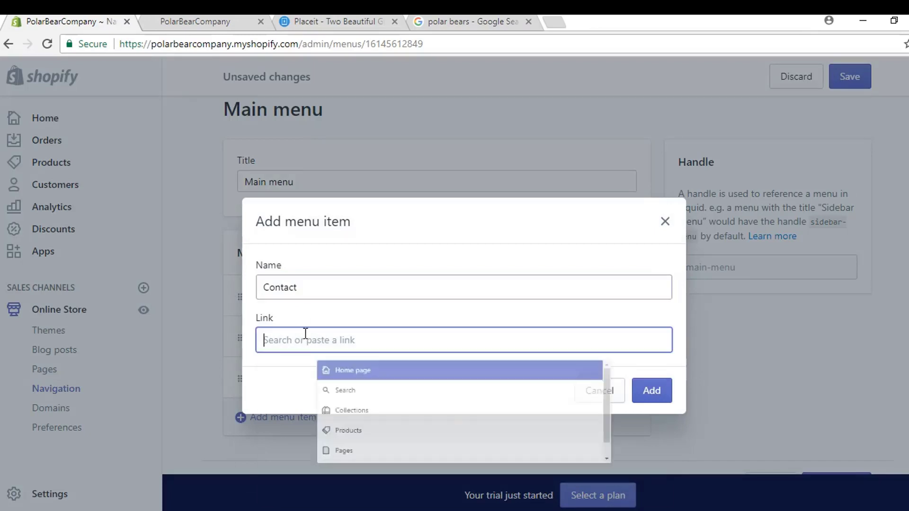
pyautogui.click(324, 461)
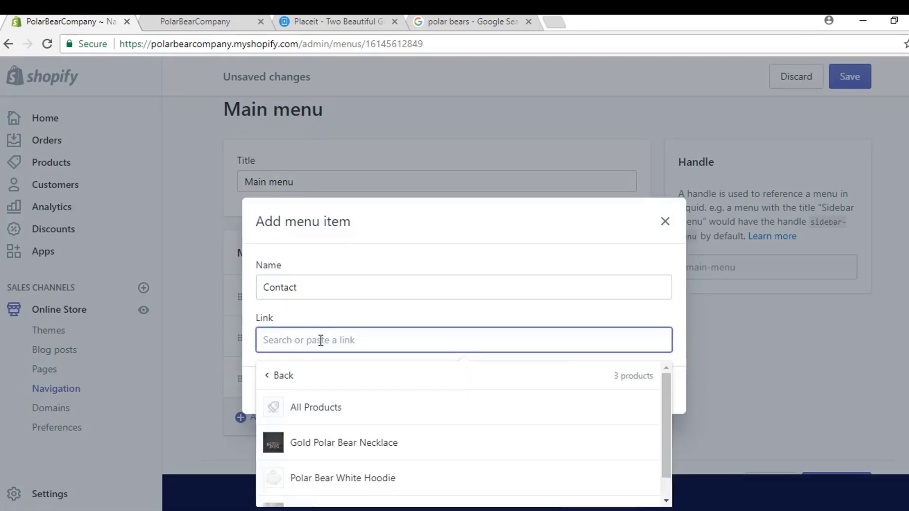
pyautogui.click(284, 375)
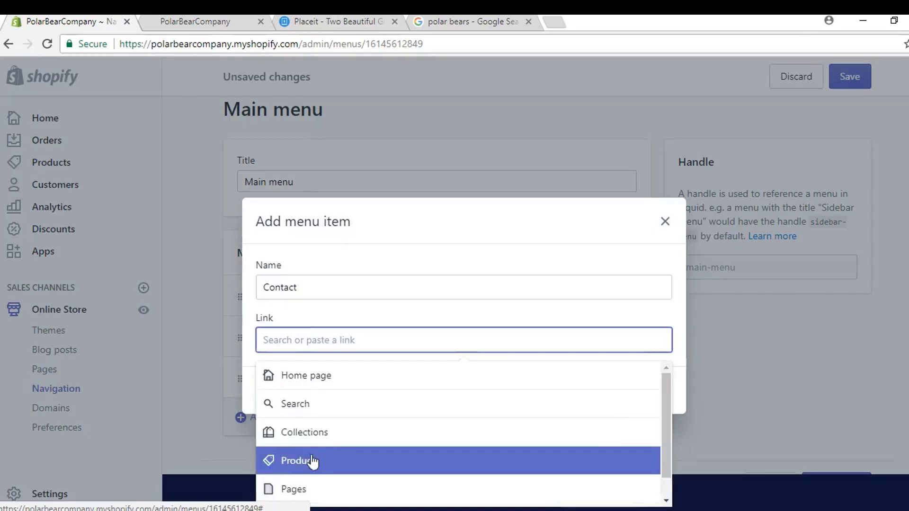
pyautogui.click(302, 488)
pyautogui.click(305, 432)
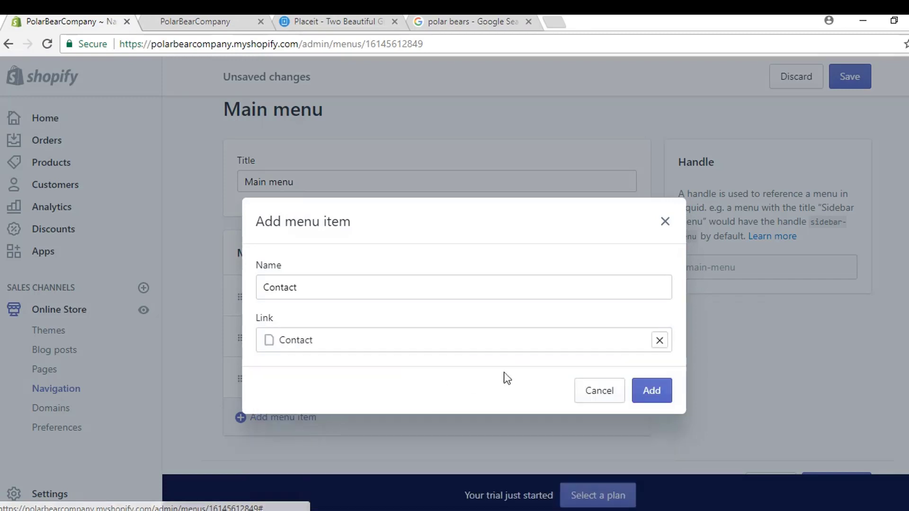
pyautogui.click(651, 392)
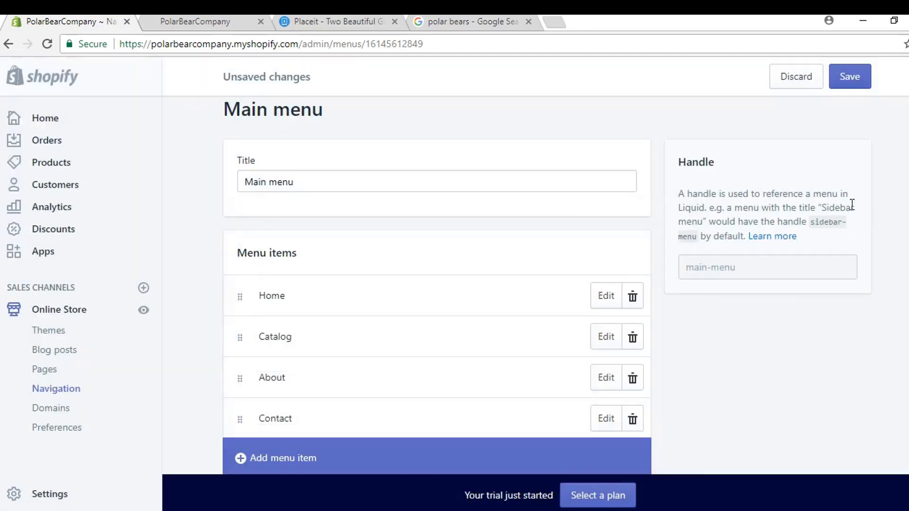
# Step: Save the Main menu and reload the storefront to show Home, Catalog, About, Contact
pyautogui.click(861, 86)
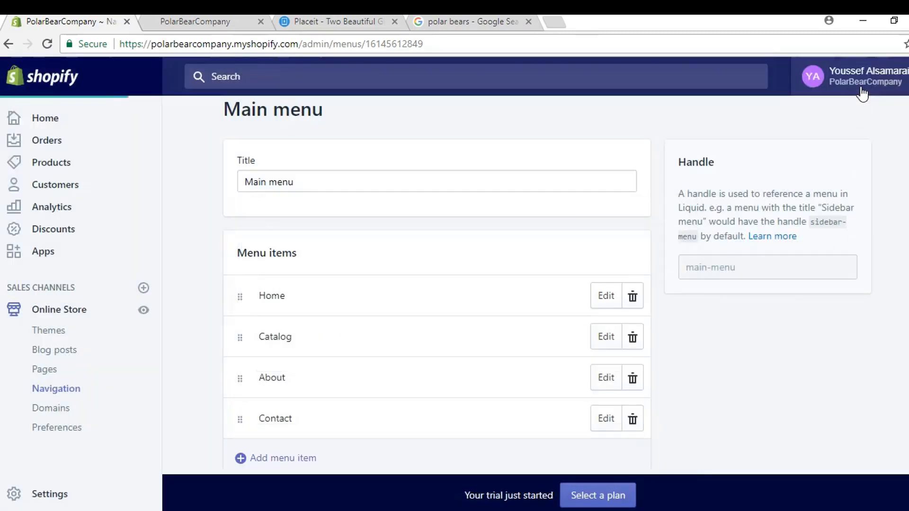
pyautogui.click(190, 26)
pyautogui.click(47, 43)
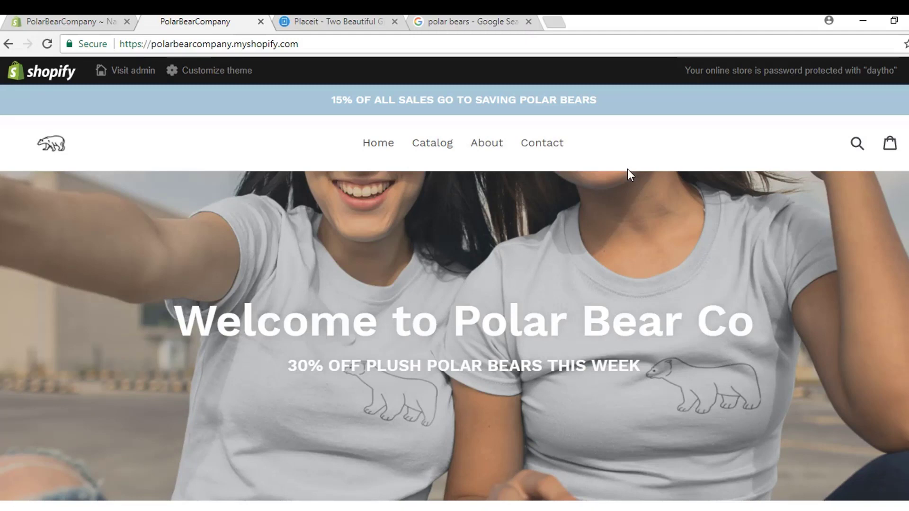
# Step: Scroll down to the storefront's Featured Collection, then go back to the admin Main menu editor
pyautogui.scroll(-4, 627, 170)
pyautogui.scroll(-4, 625, 146)
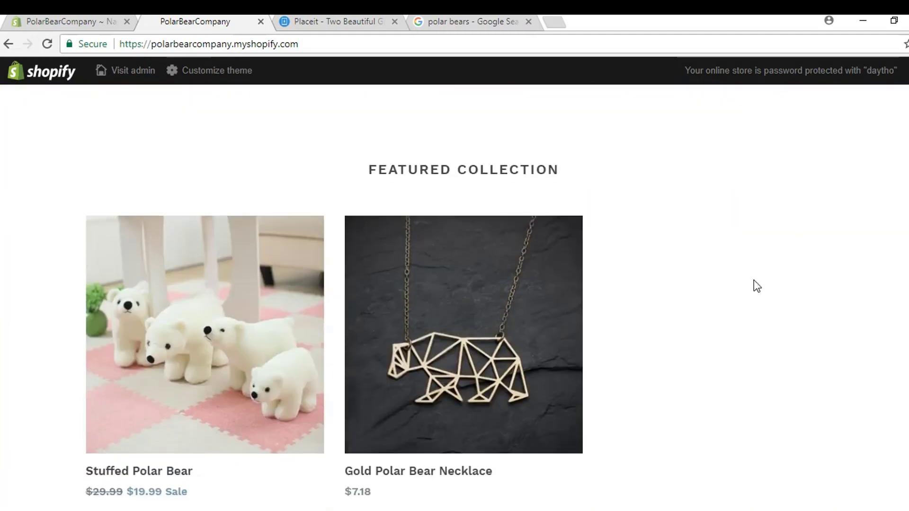
pyautogui.click(57, 21)
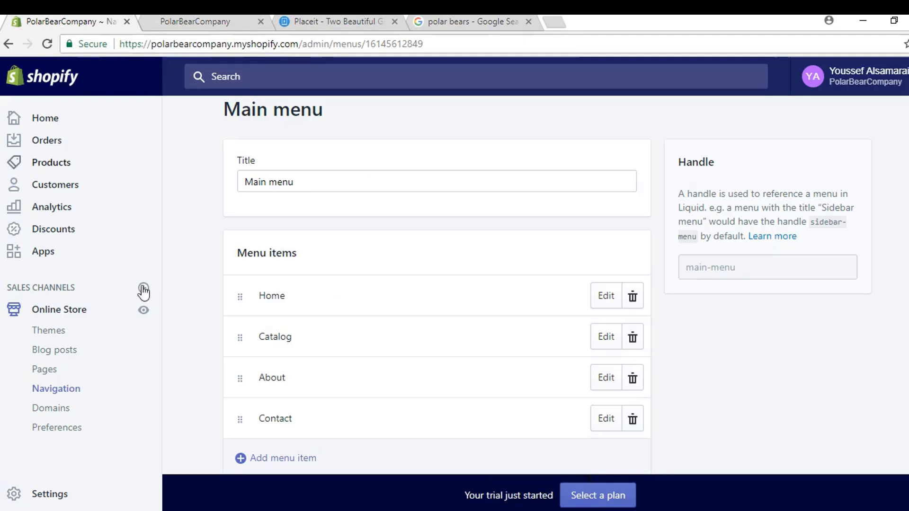
# Step: Add the Polar Bear White Hoodie to the Home page collection and save it
pyautogui.click(60, 163)
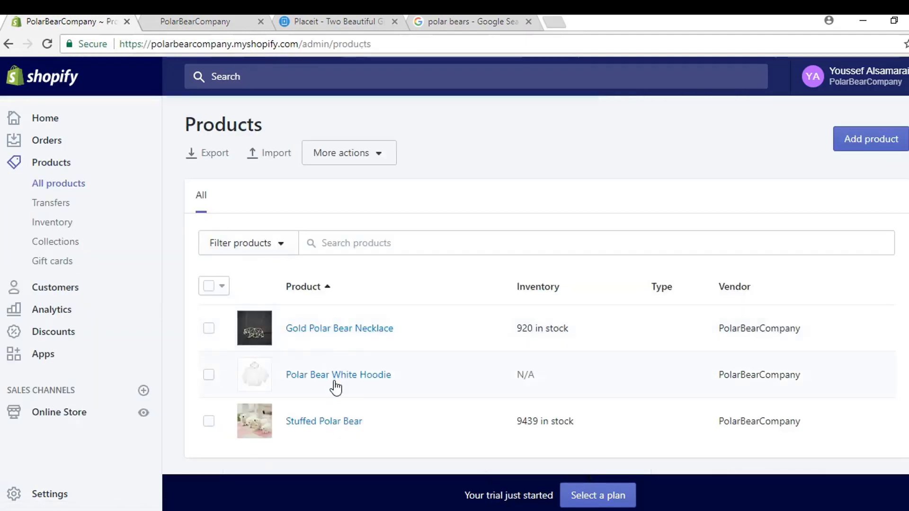
pyautogui.click(741, 351)
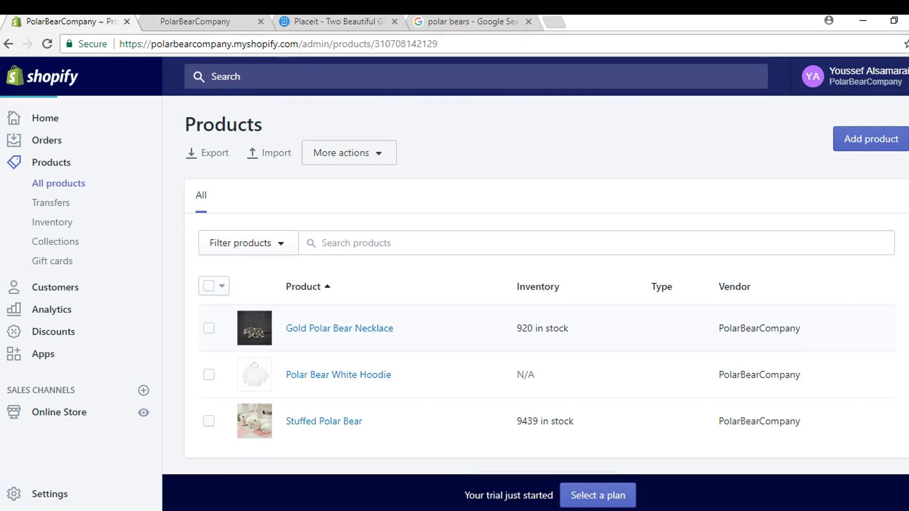
pyautogui.scroll(-5, 898, 295)
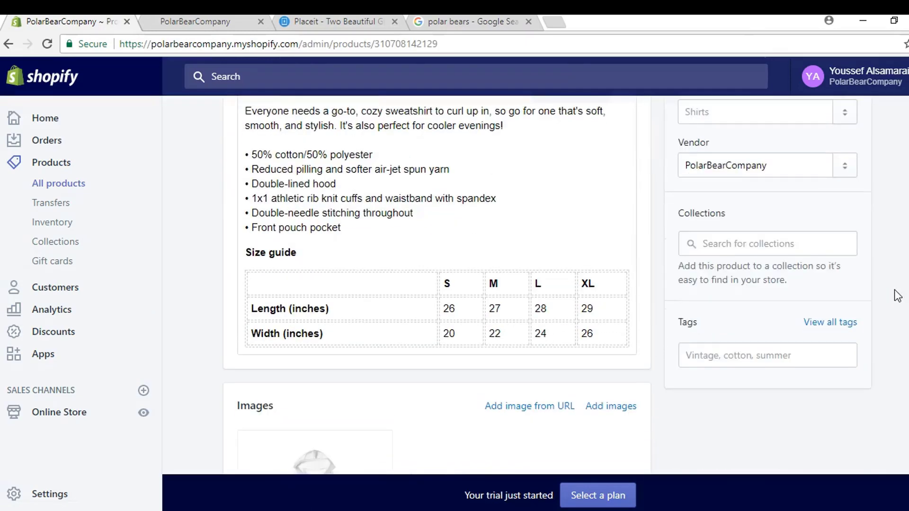
pyautogui.click(785, 245)
pyautogui.click(751, 282)
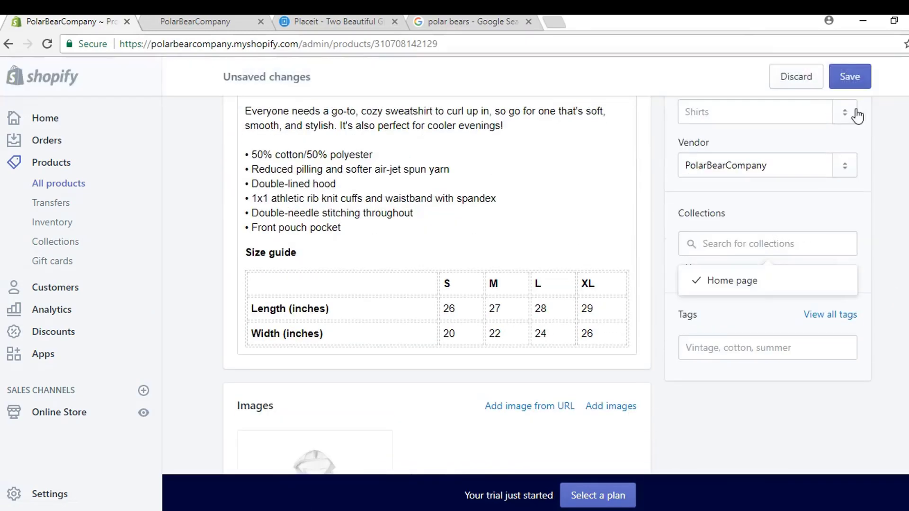
pyautogui.click(849, 76)
pyautogui.scroll(2, 898, 258)
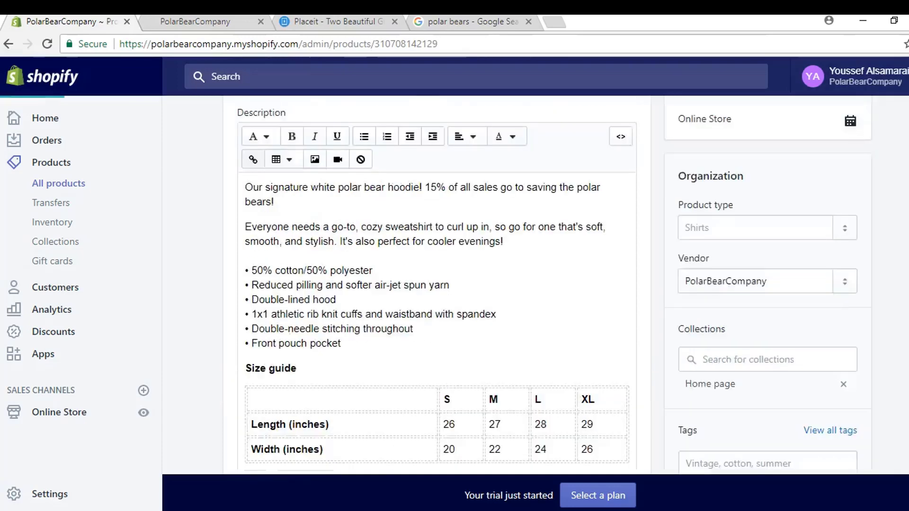
pyautogui.scroll(3, 898, 258)
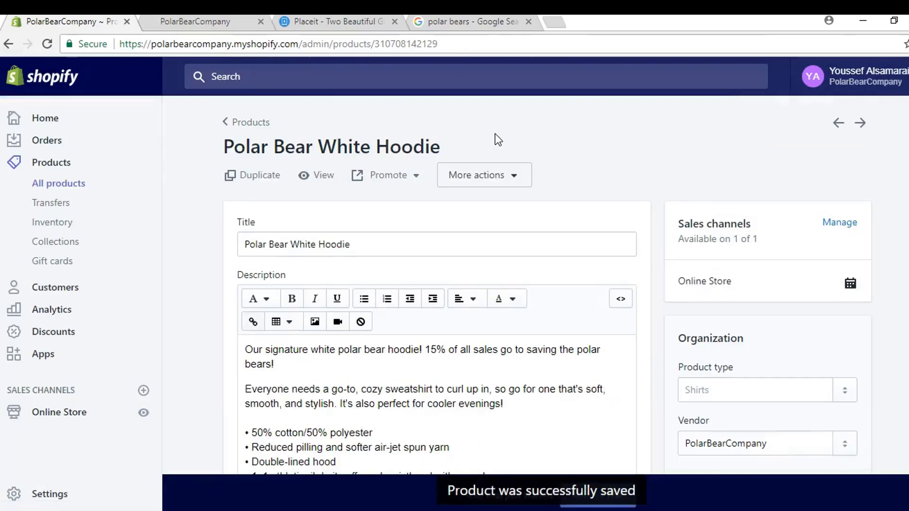
# Step: Reload the storefront and check the hoodie in the featured collection
pyautogui.click(194, 24)
pyautogui.click(48, 44)
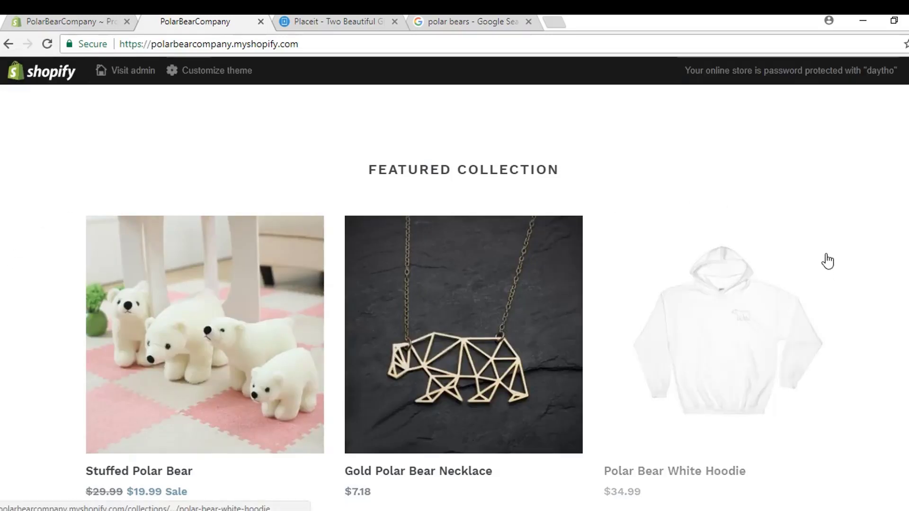
pyautogui.scroll(-10, 825, 266)
pyautogui.scroll(-5, 777, 263)
pyautogui.scroll(15, 783, 266)
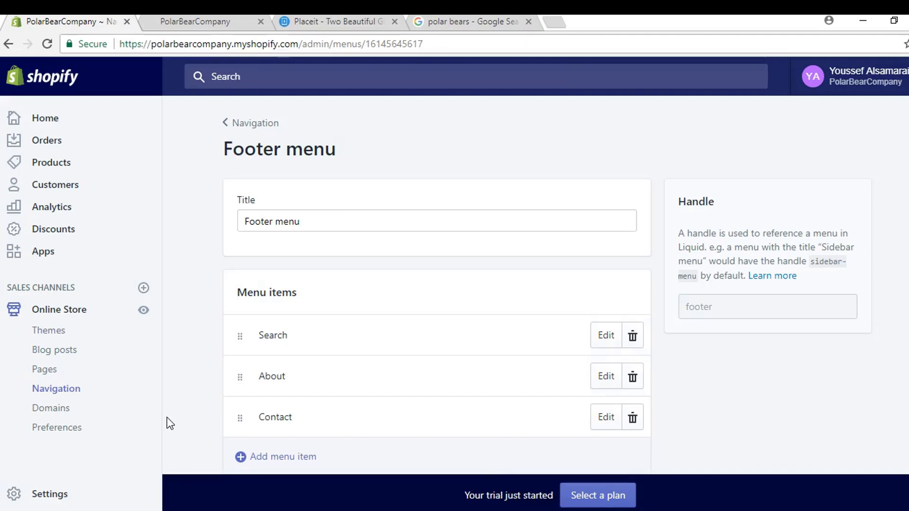
# Step: Open the Rest of world zone in Shipping settings to review its USPS and DHL Express rates
pyautogui.click(52, 494)
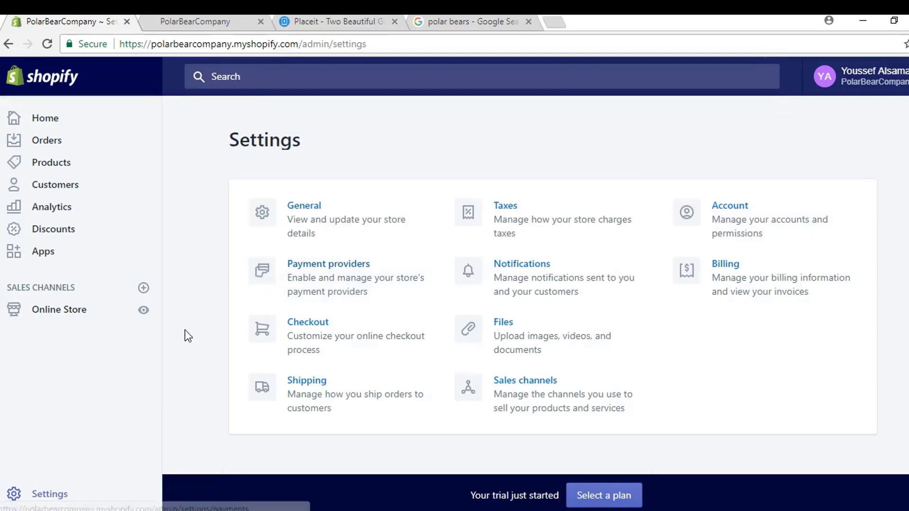
pyautogui.click(256, 376)
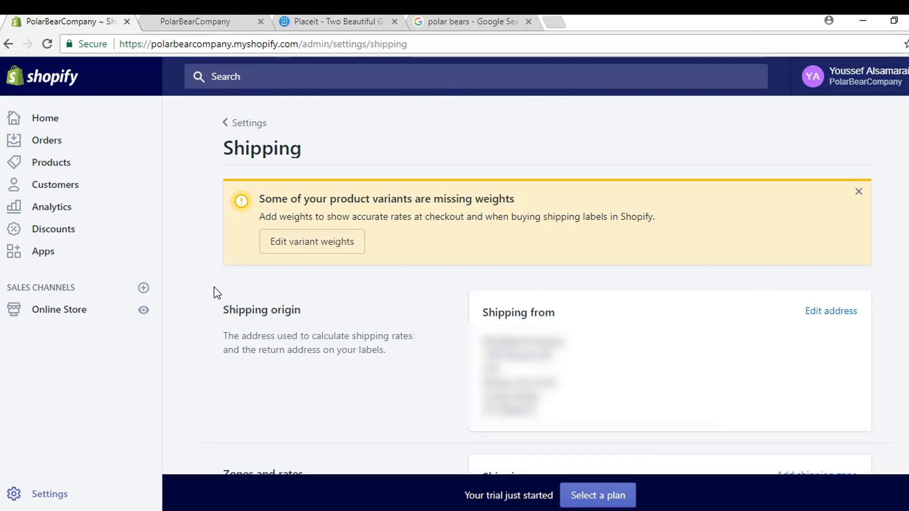
pyautogui.scroll(-7, 214, 287)
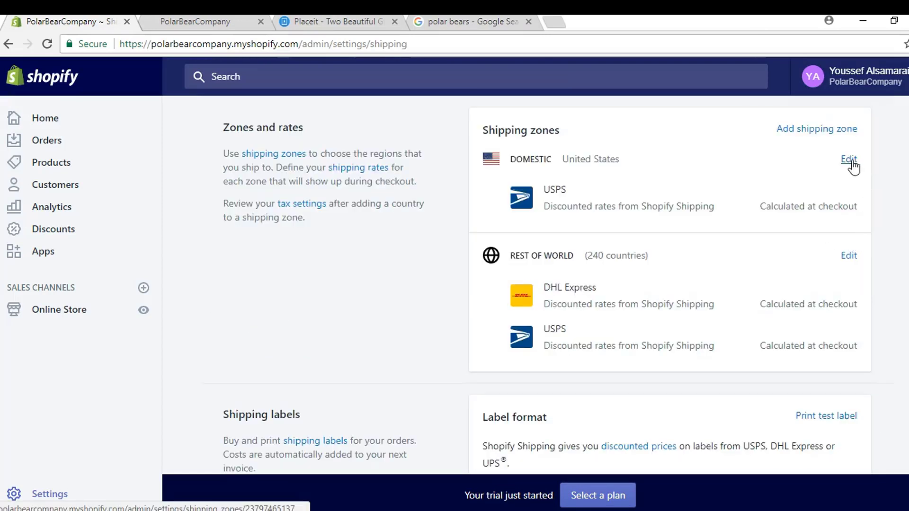
pyautogui.click(849, 256)
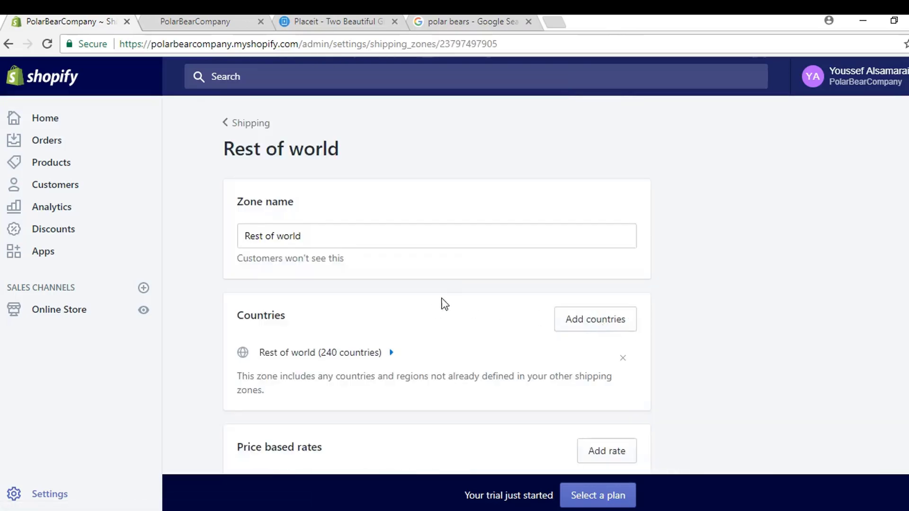
pyautogui.scroll(-10, 450, 294)
# Step: Remove the USPS and DHL Express calculated rates from the Rest of world zone
pyautogui.scroll(2, 615, 239)
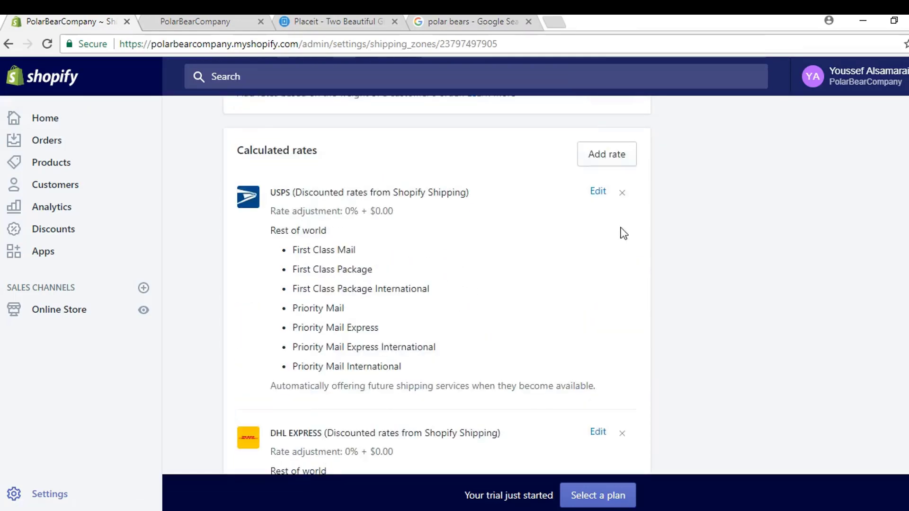
pyautogui.click(622, 192)
pyautogui.click(623, 224)
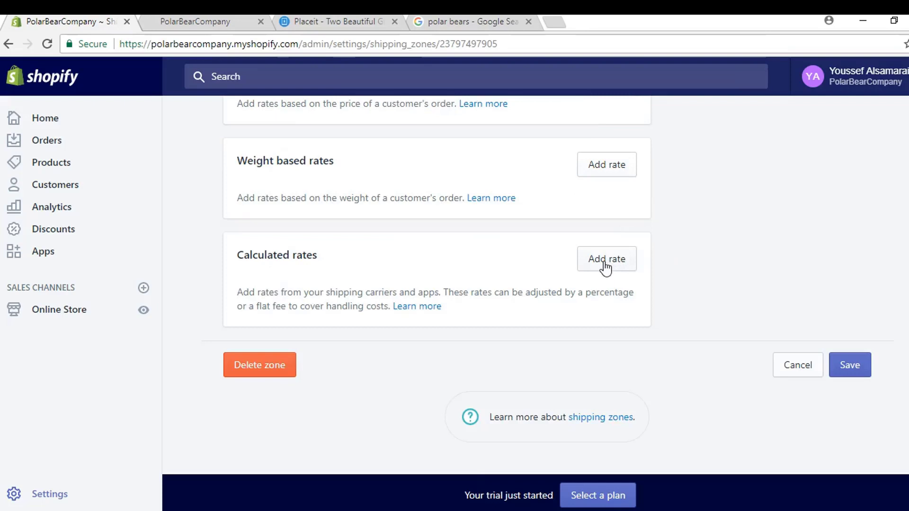
# Step: Add a weight-based rate 'Standard Internation Shipping' at $10.00 for 0–25 lb
pyautogui.click(617, 179)
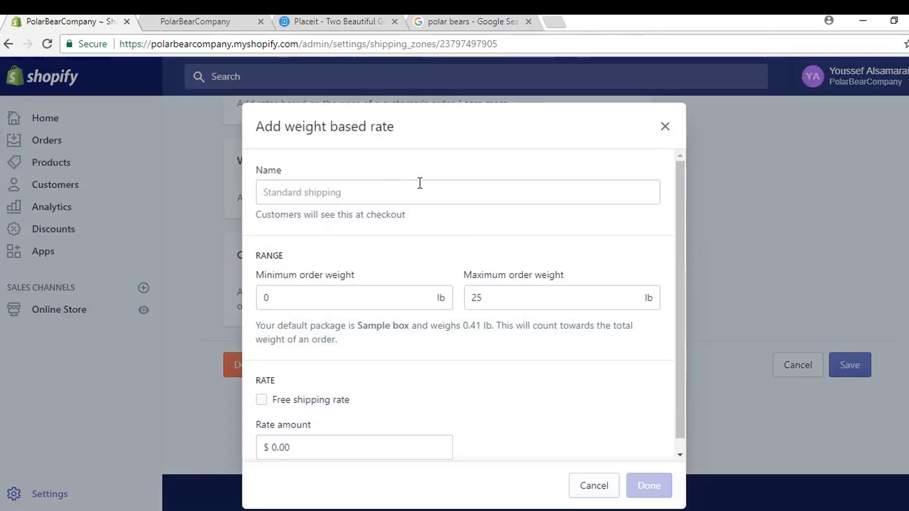
pyautogui.click(390, 197)
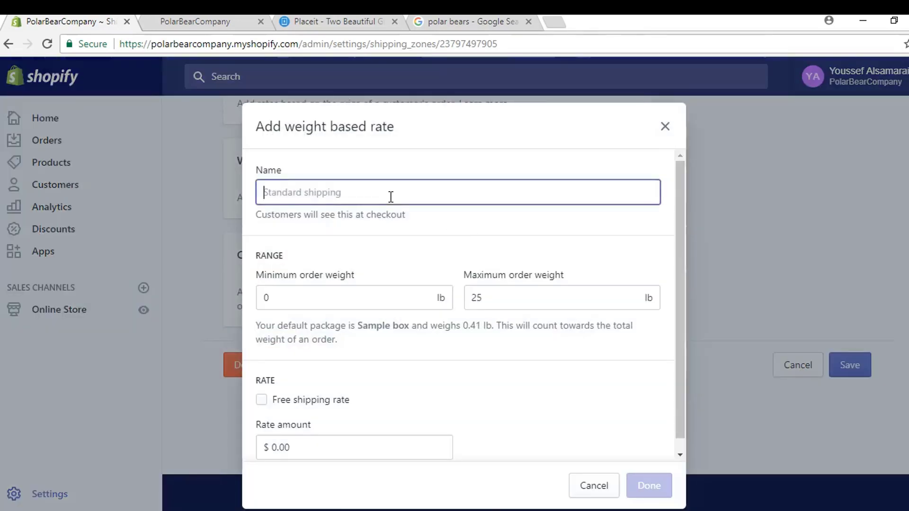
pyautogui.write('Stan')
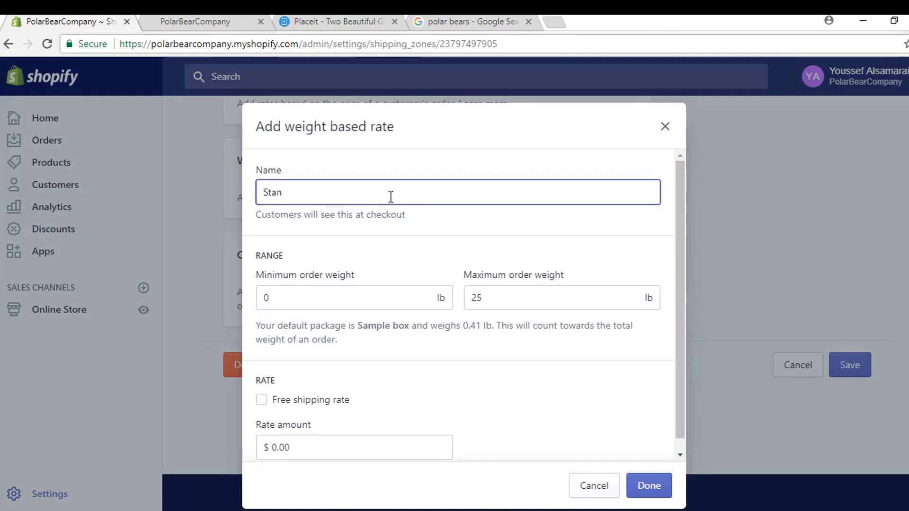
pyautogui.write('ard ')
pyautogui.write('ta')
pyautogui.write('ndard Internation S')
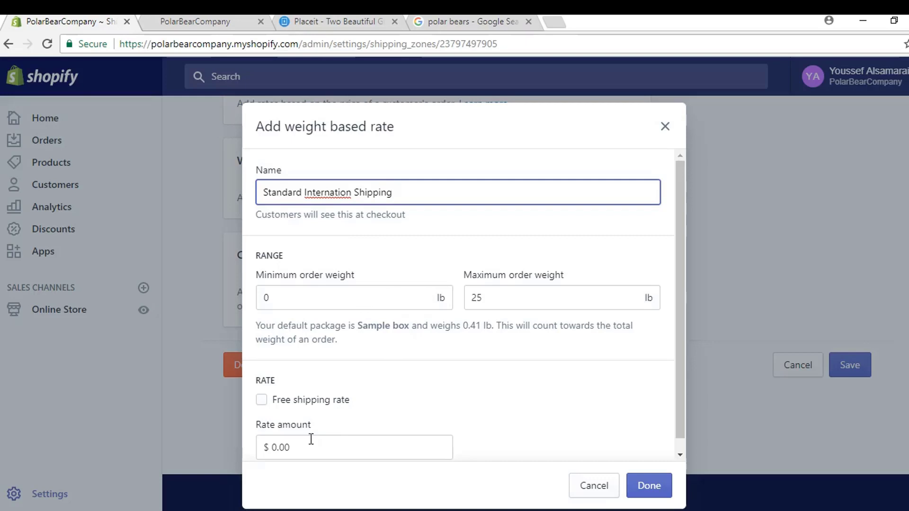
pyautogui.moveTo(311, 439); pyautogui.dragTo(275, 447)
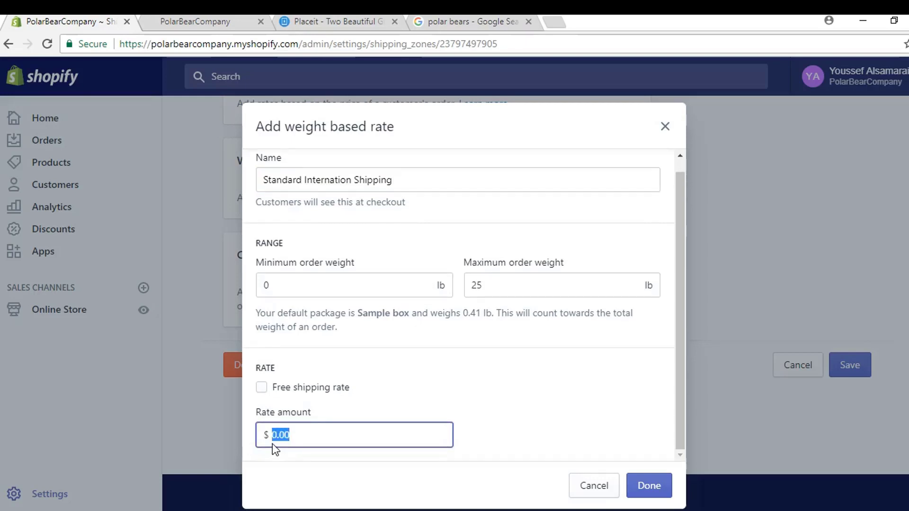
pyautogui.write('10.00')
pyautogui.click(650, 492)
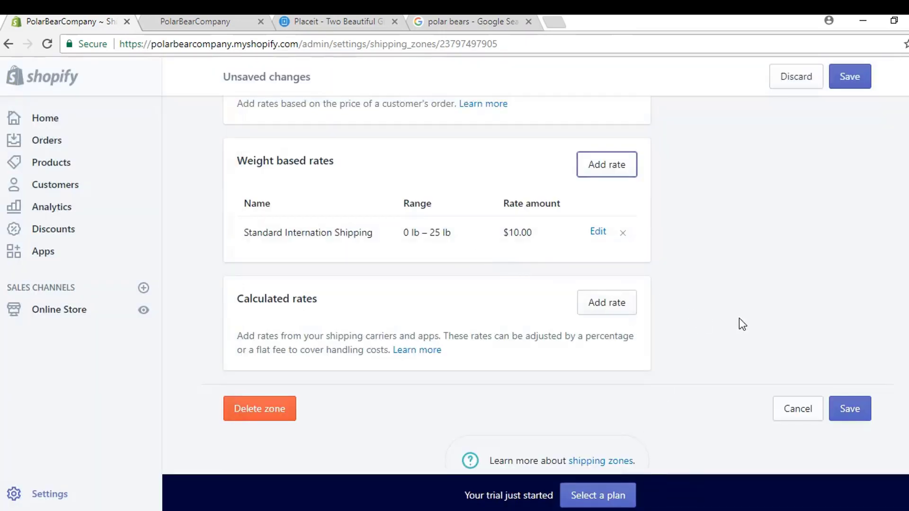
pyautogui.scroll(3, 746, 305)
# Step: Save the Rest of world zone's new rate and open the Domestic zone for editing
pyautogui.click(834, 85)
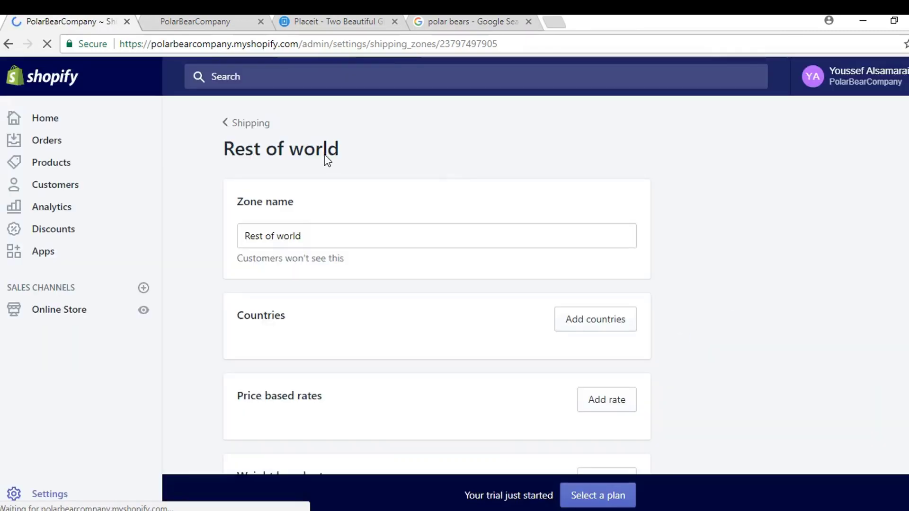
pyautogui.click(238, 126)
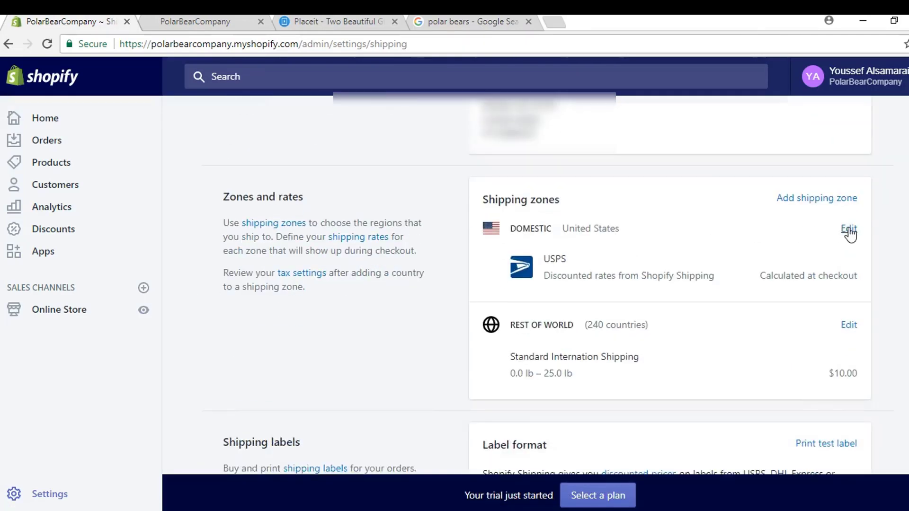
pyautogui.click(849, 230)
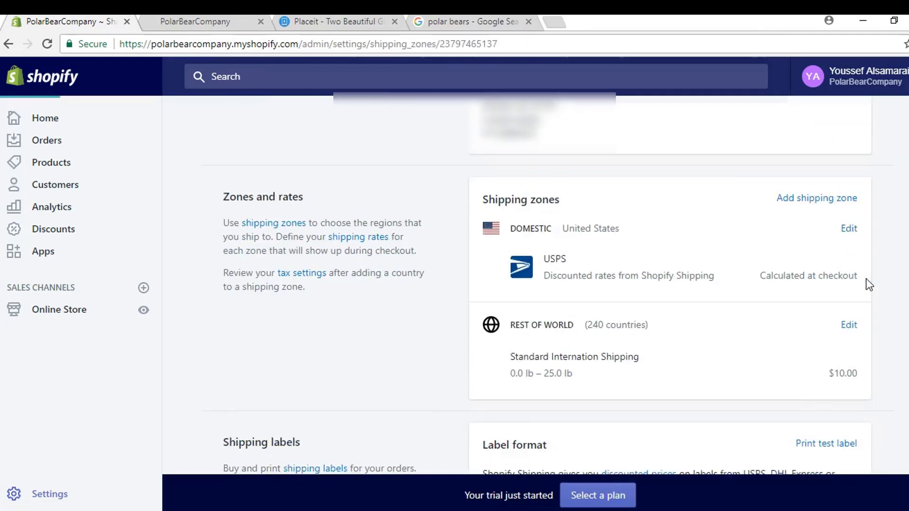
pyautogui.scroll(-1, 709, 250)
pyautogui.scroll(-3, 663, 302)
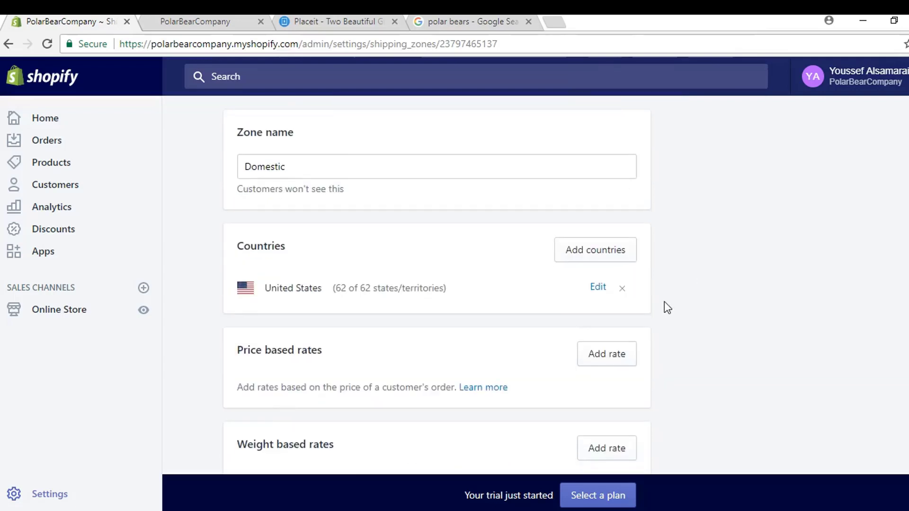
# Step: Add a Standard Shipping weight-based rate of $4.95 for 0–25 lb to Domestic and save
pyautogui.click(606, 372)
pyautogui.click(335, 192)
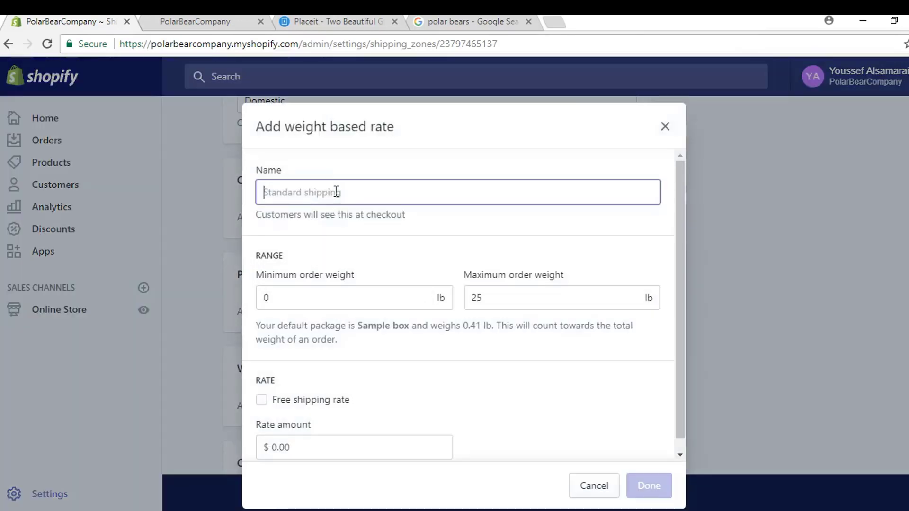
pyautogui.write('Stanard Shipping')
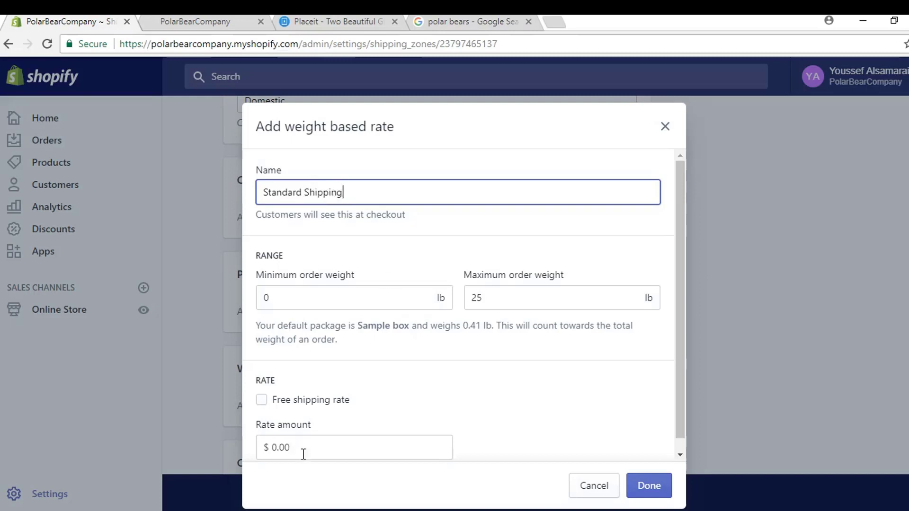
pyautogui.moveTo(304, 454); pyautogui.dragTo(267, 440)
pyautogui.write('4.95')
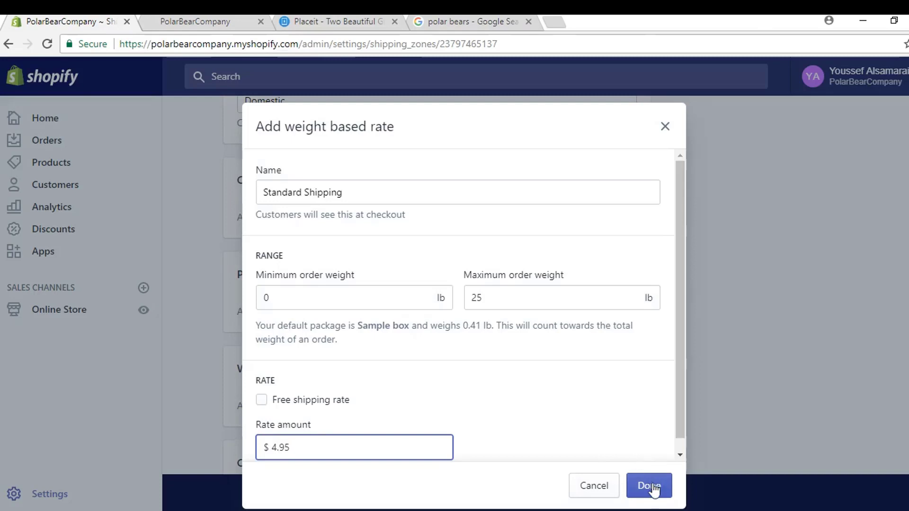
pyautogui.click(653, 487)
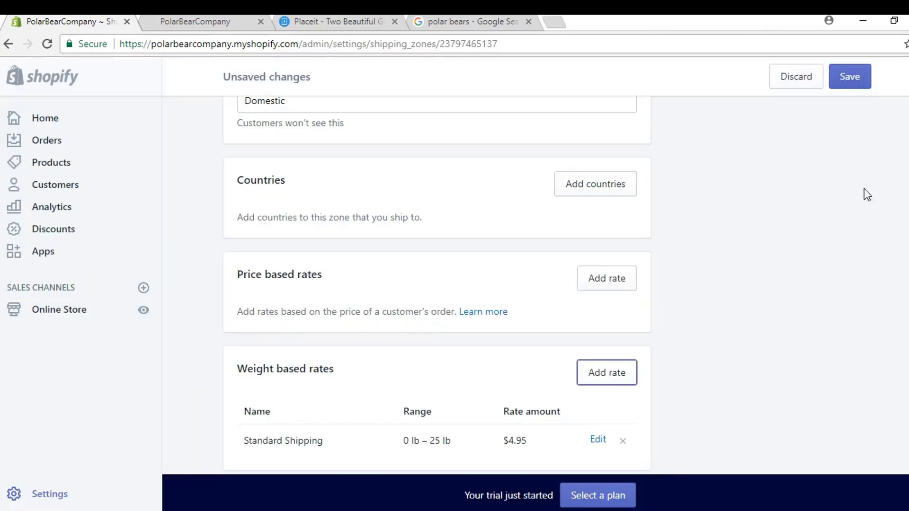
pyautogui.click(850, 76)
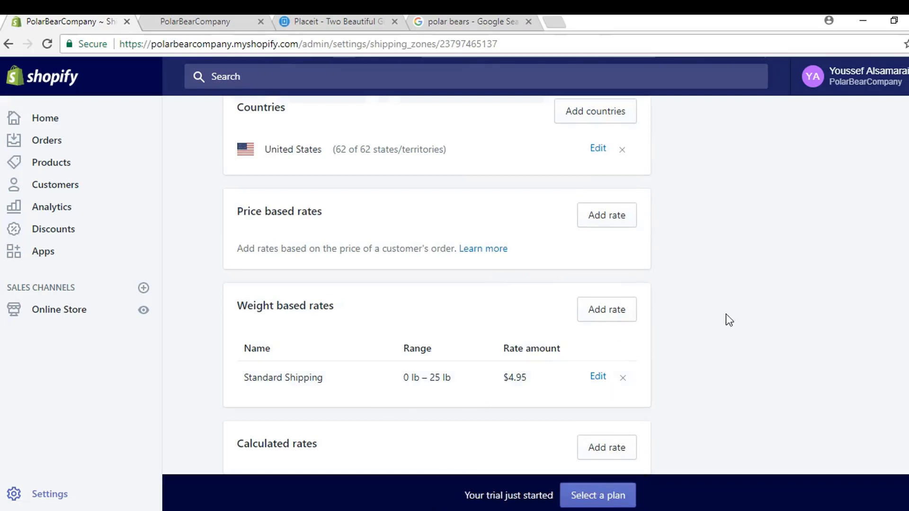
pyautogui.scroll(5, 724, 351)
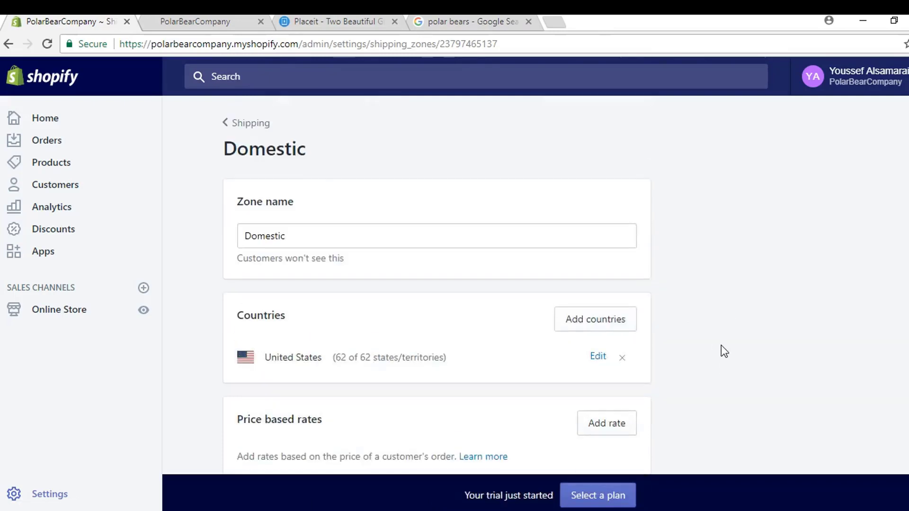
# Step: Bulk-edit all three products with the Weight column added to the editor
pyautogui.click(55, 170)
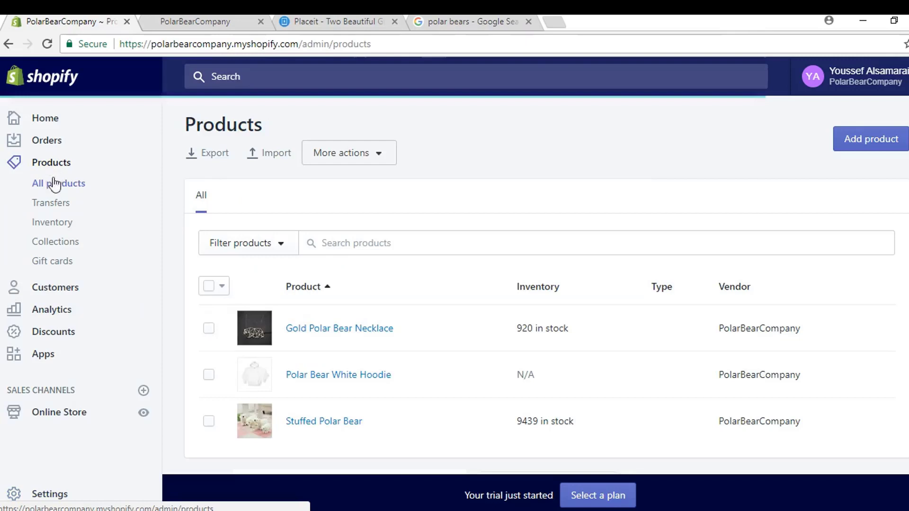
pyautogui.click(208, 286)
pyautogui.click(345, 287)
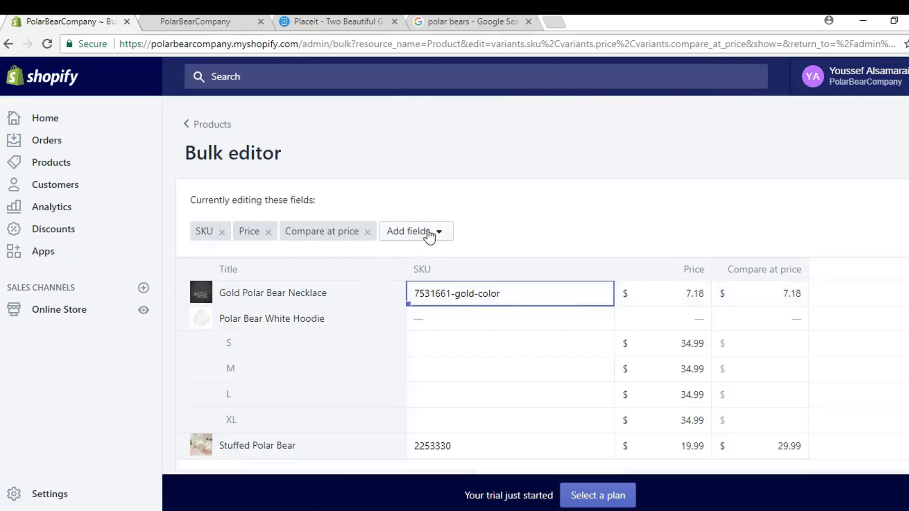
pyautogui.click(428, 232)
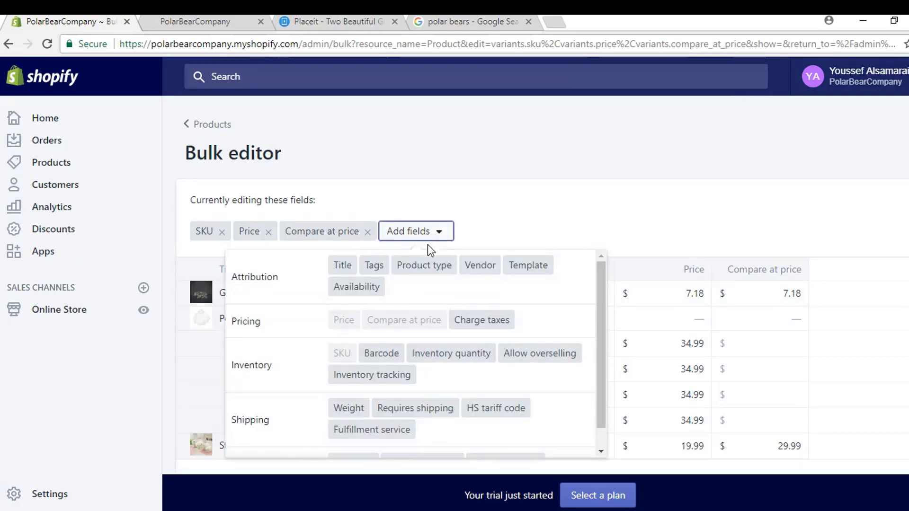
pyautogui.click(356, 407)
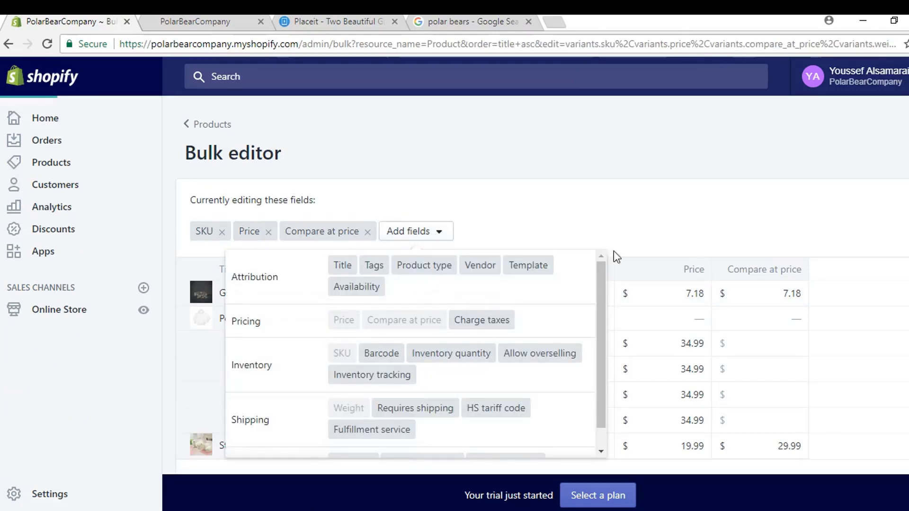
pyautogui.scroll(-2, 756, 168)
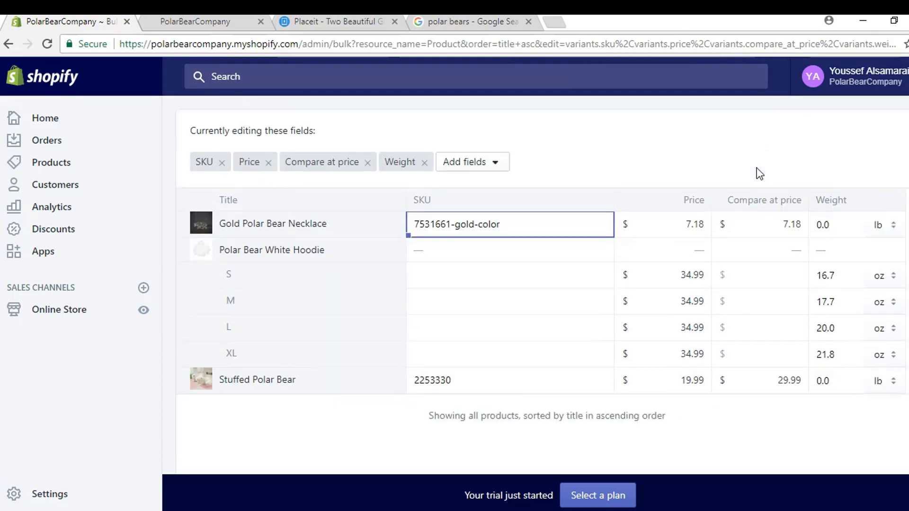
# Step: Set the Gold Polar Bear Necklace and Stuffed Polar Bear weights to 5 lb
pyautogui.click(828, 231)
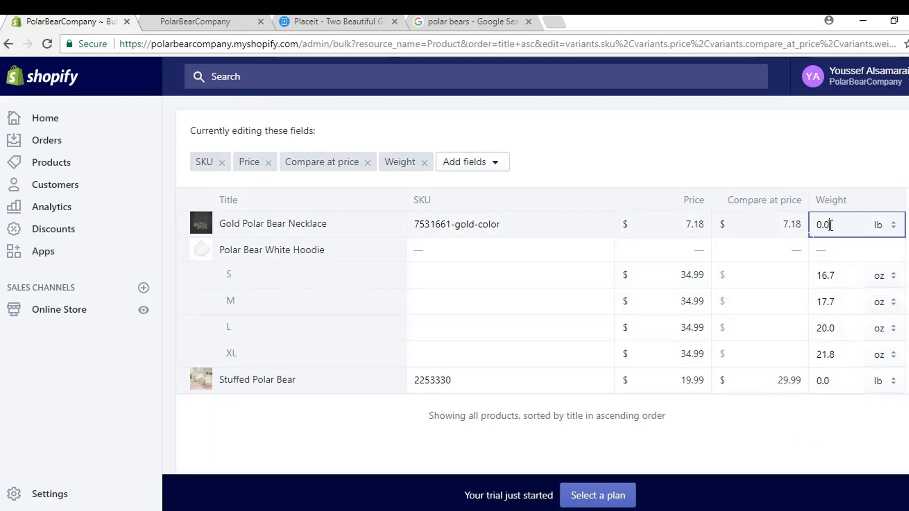
pyautogui.moveTo(840, 222); pyautogui.dragTo(814, 224)
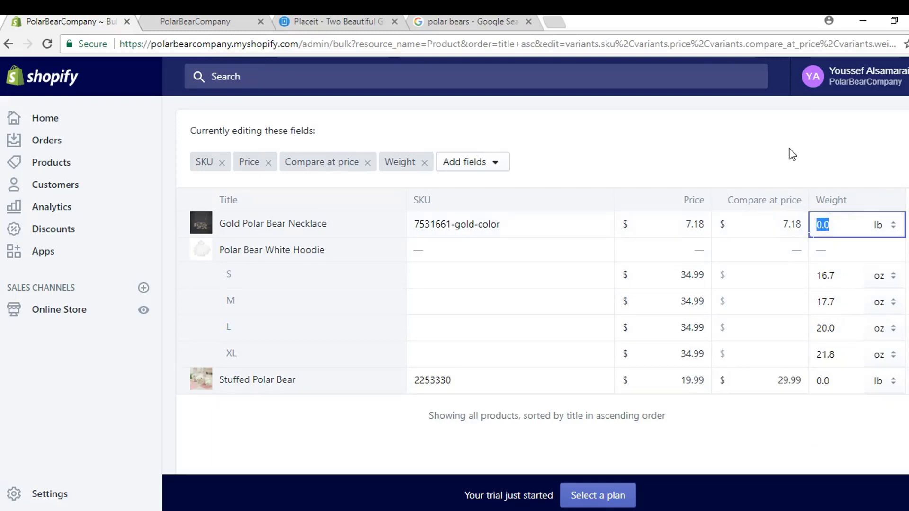
pyautogui.write('5')
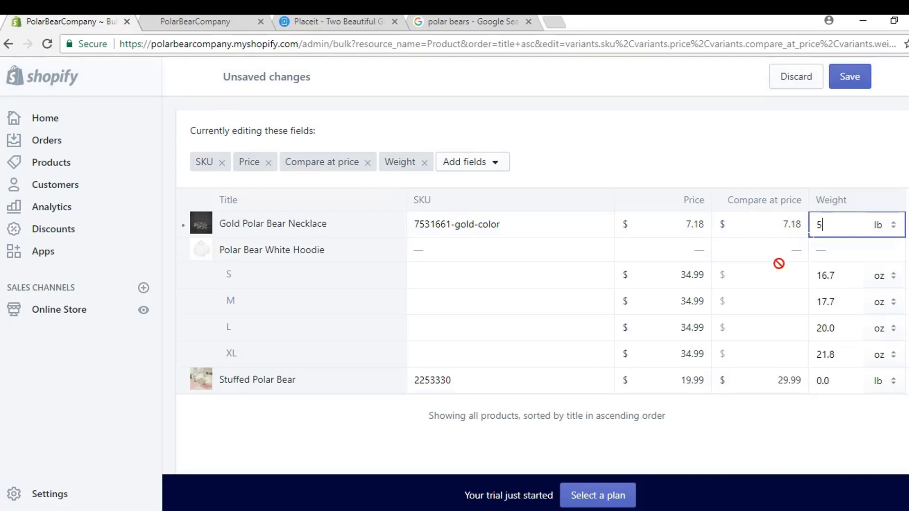
pyautogui.doubleClick(835, 382)
pyautogui.write('5')
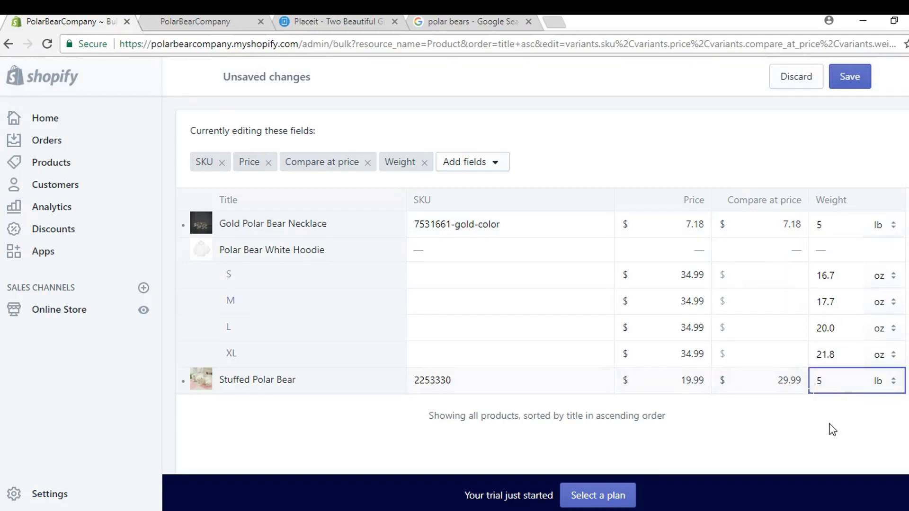
# Step: Set the hoodie sizes S, M, L and XL to 10 oz and save the products
pyautogui.click(826, 275)
pyautogui.moveTo(842, 273); pyautogui.dragTo(808, 273)
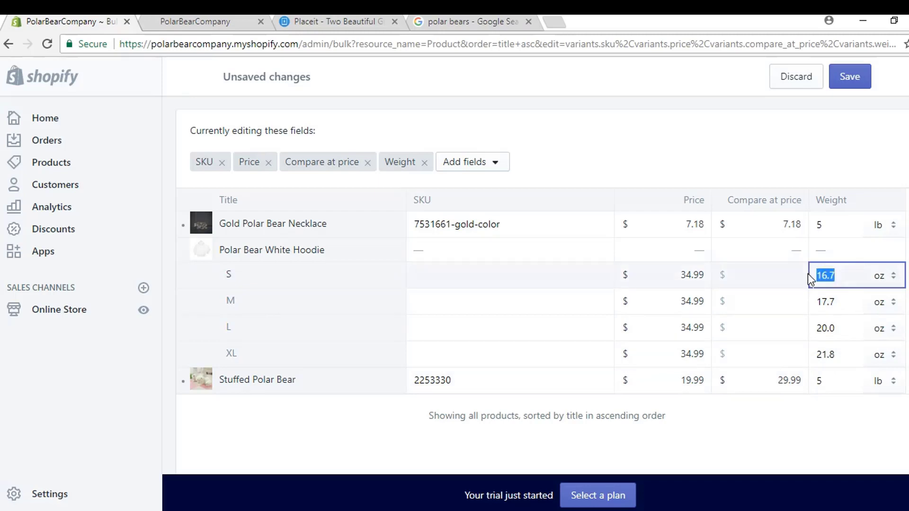
pyautogui.click(844, 302)
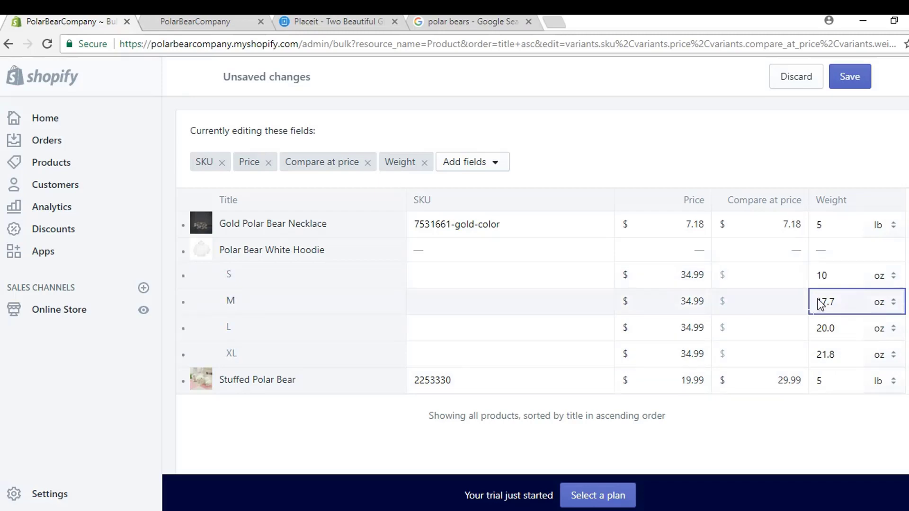
pyautogui.click(836, 301)
pyautogui.doubleClick(837, 301)
pyautogui.write('10')
pyautogui.doubleClick(838, 326)
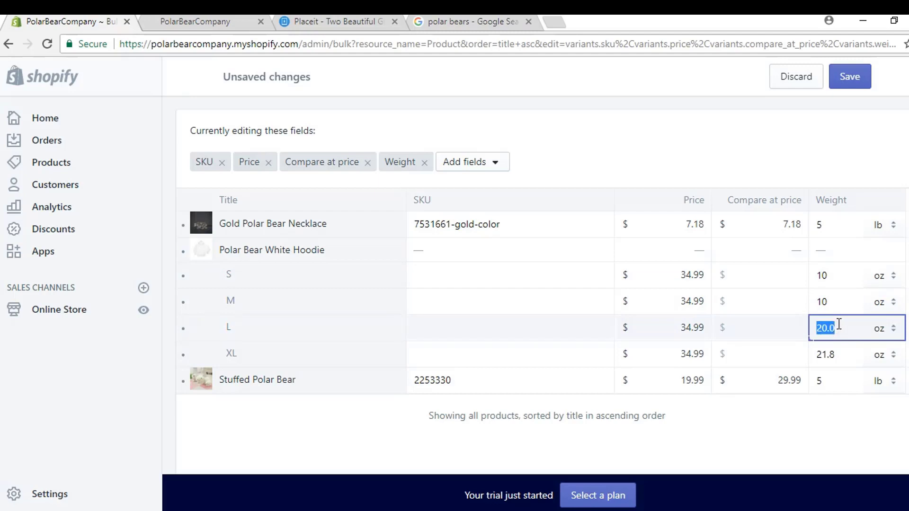
pyautogui.write('10')
pyautogui.doubleClick(839, 353)
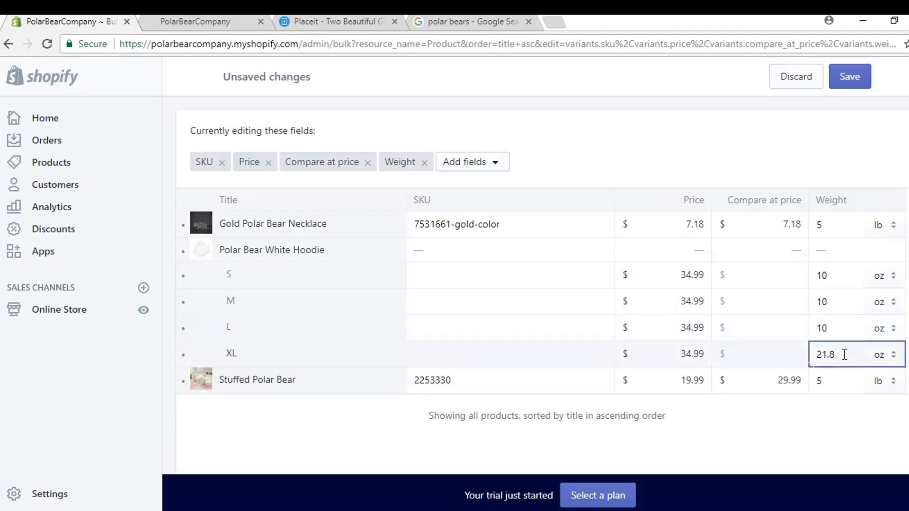
pyautogui.write('10')
pyautogui.click(850, 77)
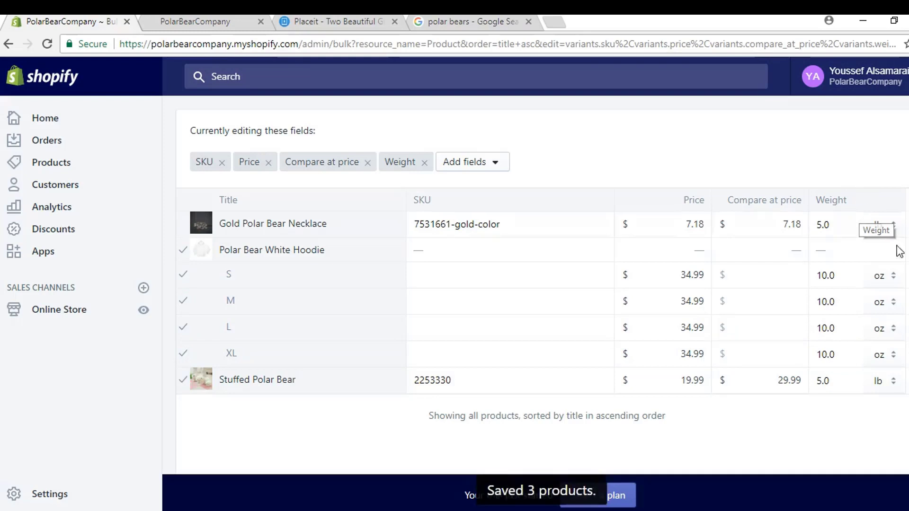
pyautogui.click(63, 495)
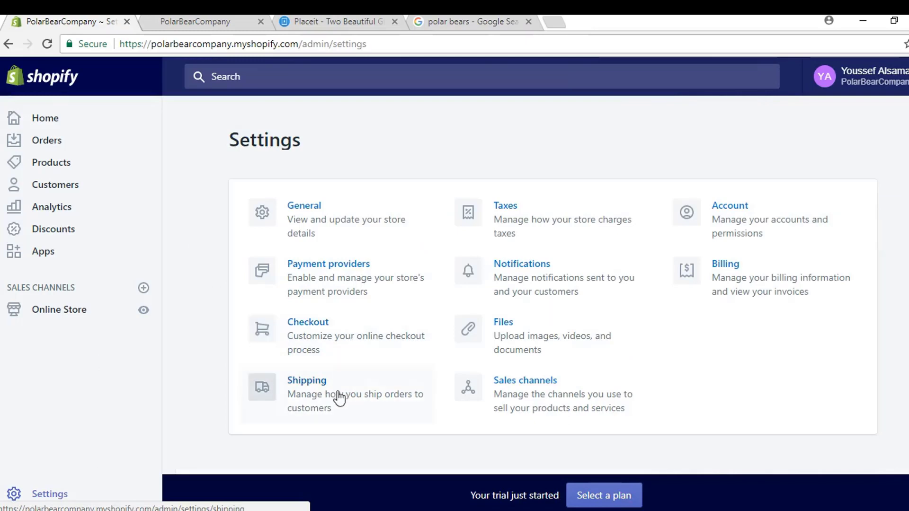
# Step: Change the Domestic Standard Shipping rate's maximum order weight to 5 lb, covering 0–5 lb at $4.95
pyautogui.click(339, 397)
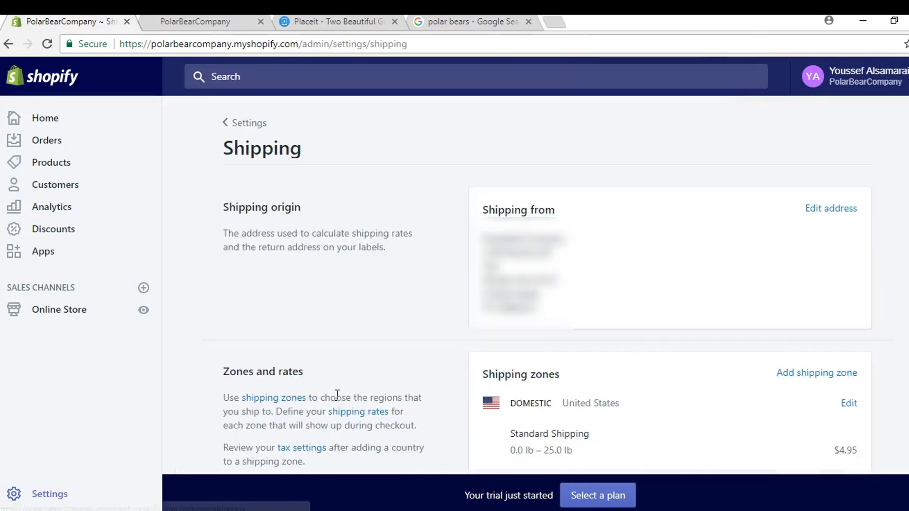
pyautogui.scroll(-8, 365, 265)
pyautogui.scroll(3, 854, 258)
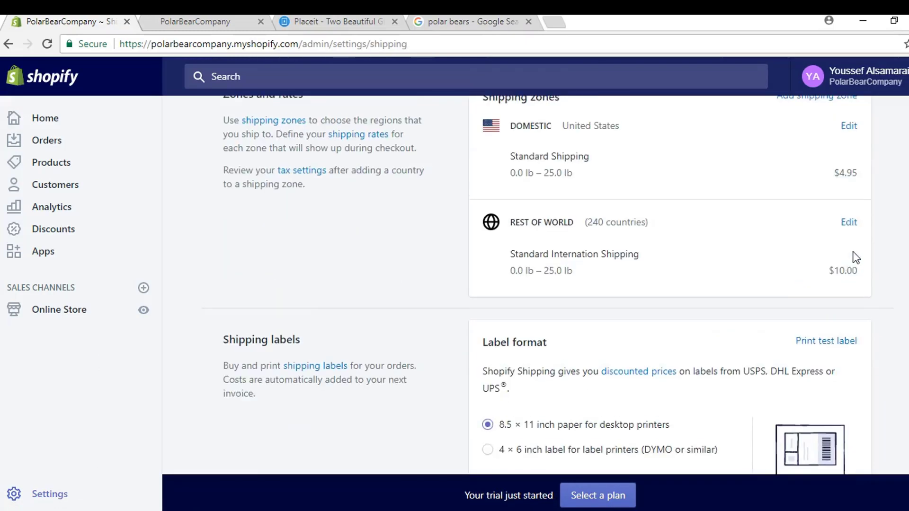
pyautogui.click(848, 126)
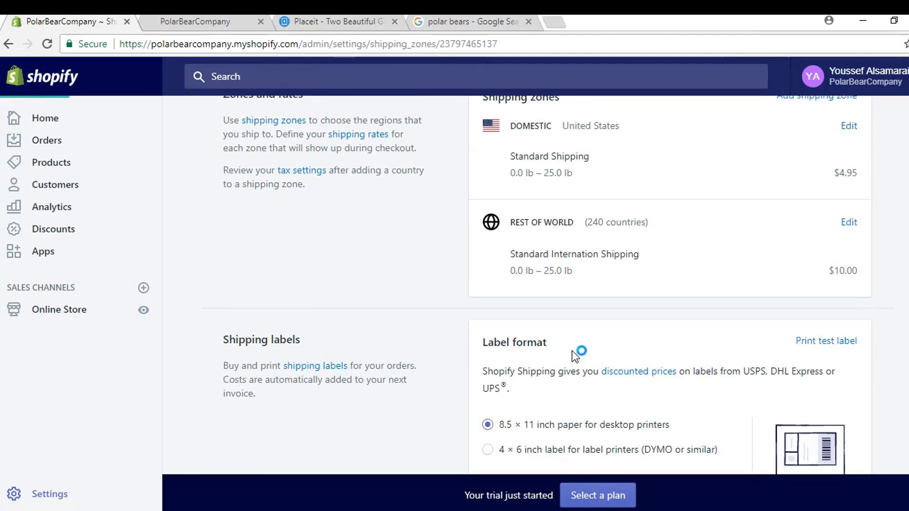
pyautogui.scroll(-4, 578, 339)
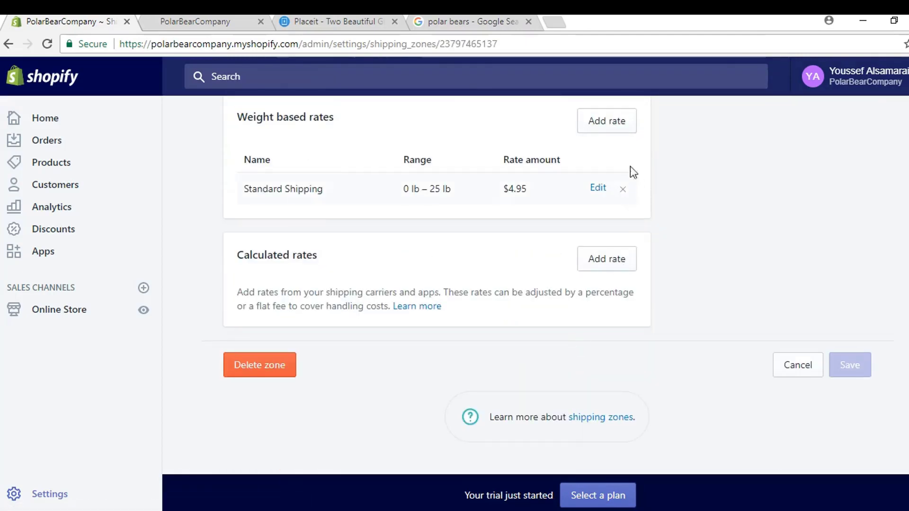
pyautogui.click(597, 189)
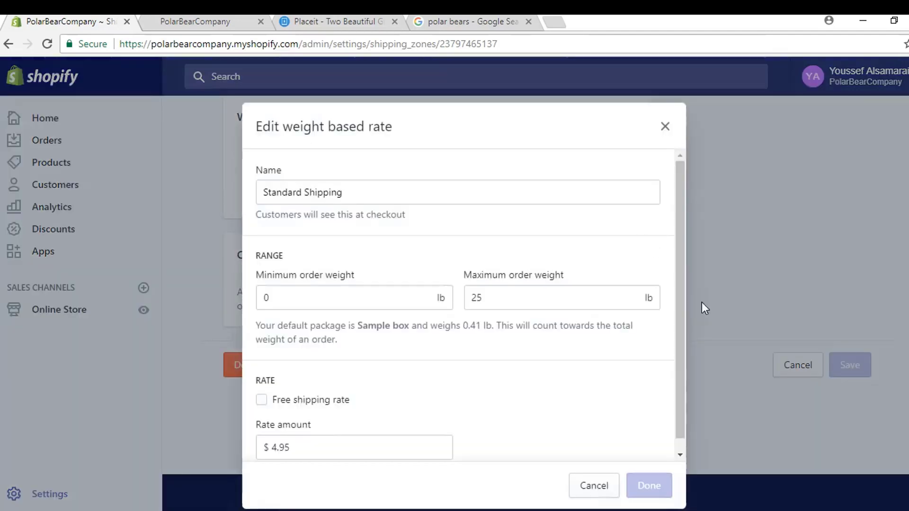
pyautogui.doubleClick(474, 298)
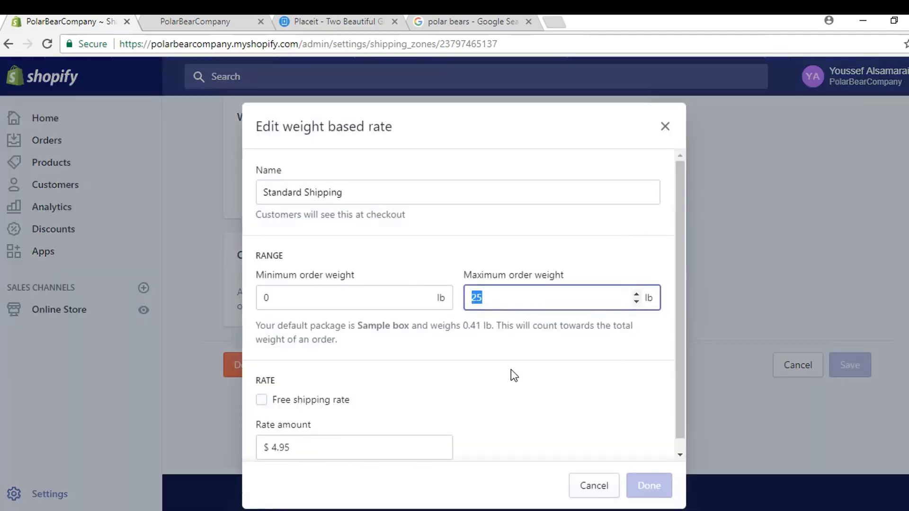
pyautogui.write('5')
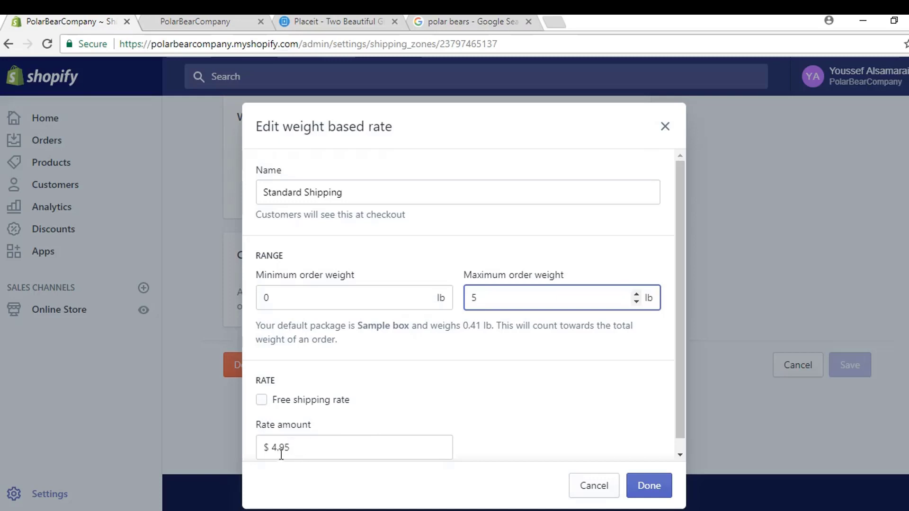
pyautogui.click(650, 486)
pyautogui.click(606, 121)
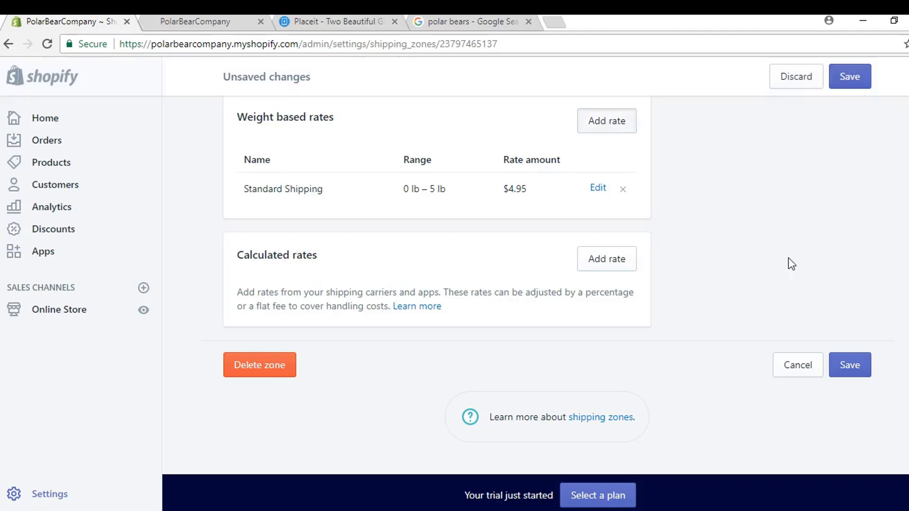
# Step: Add a Standard Shipping tier for 5–11 lb orders at $5.95
pyautogui.click(365, 192)
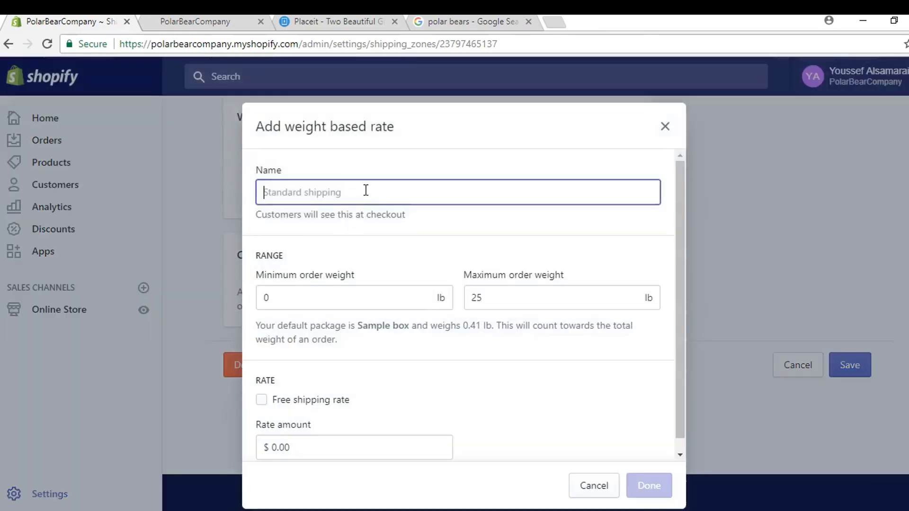
pyautogui.write('Stan')
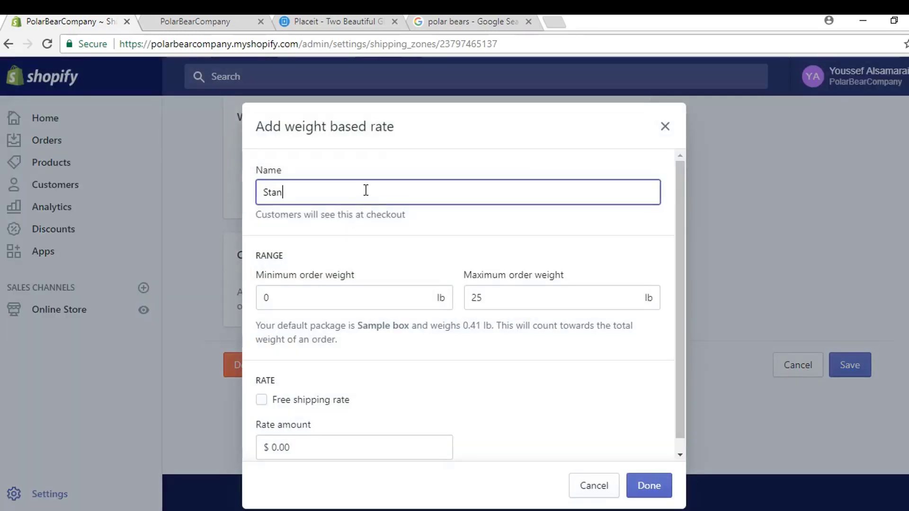
pyautogui.write('dard Shipping')
pyautogui.doubleClick(506, 306)
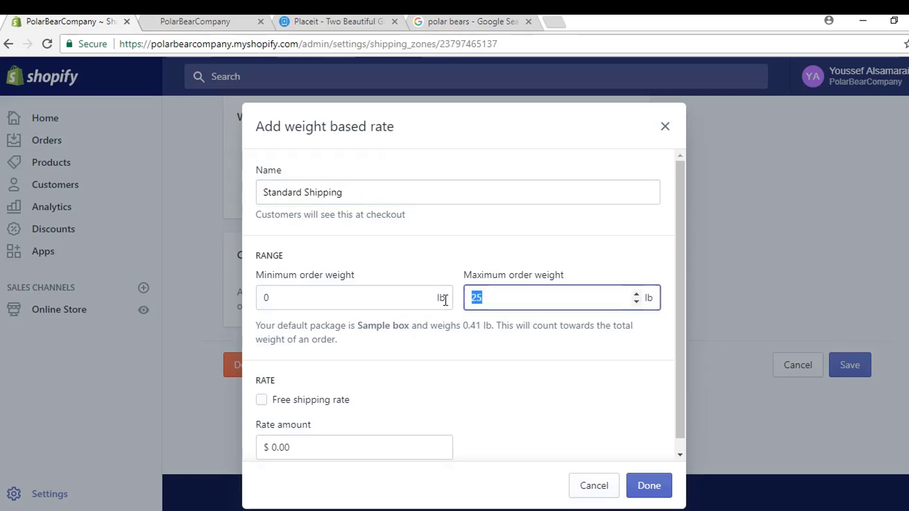
pyautogui.write('10')
pyautogui.doubleClick(336, 297)
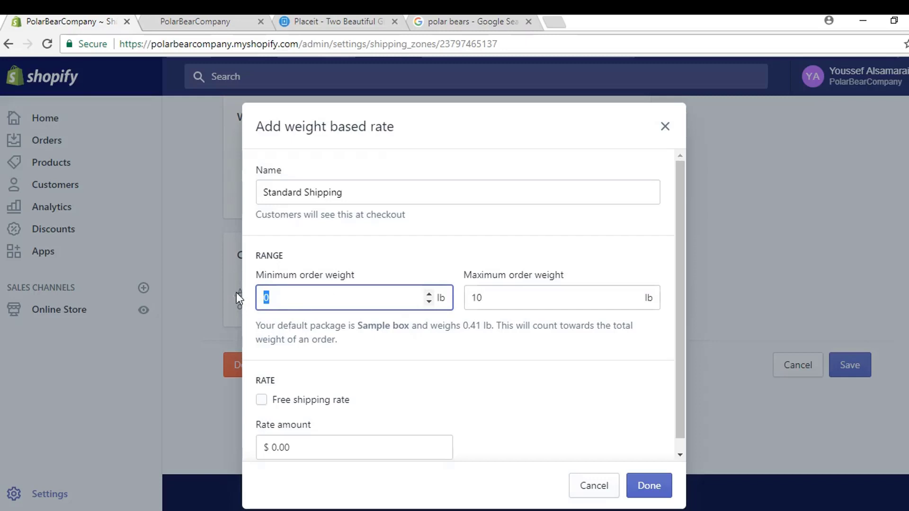
pyautogui.write('5')
pyautogui.click(497, 298)
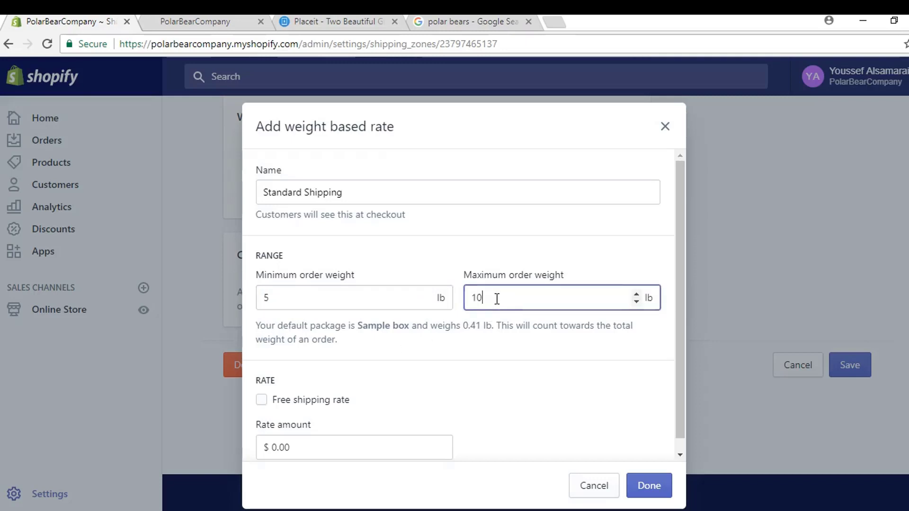
pyautogui.press('Up')
pyautogui.click(410, 368)
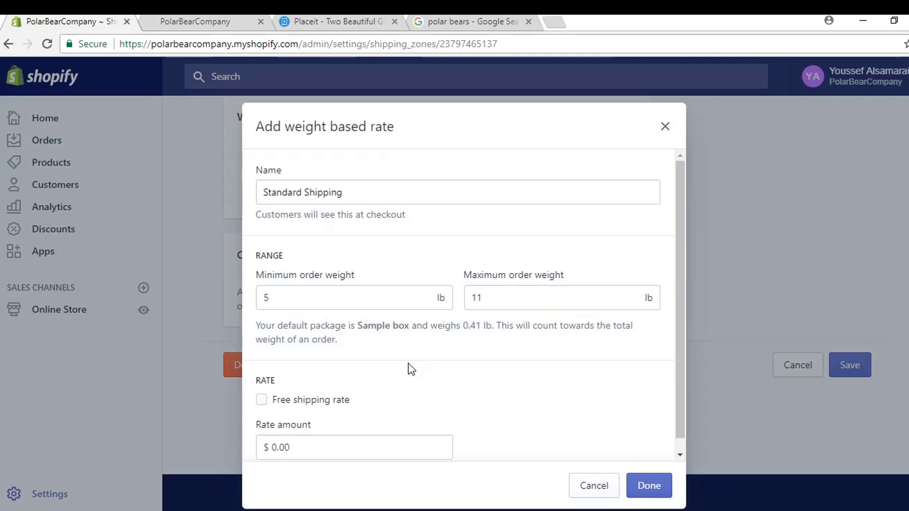
pyautogui.moveTo(304, 448); pyautogui.dragTo(279, 451)
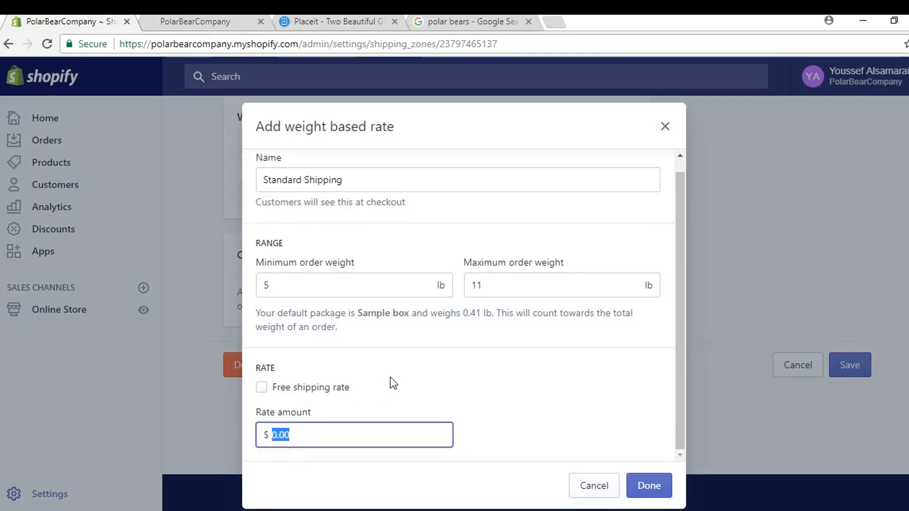
pyautogui.write('5.95')
pyautogui.click(648, 486)
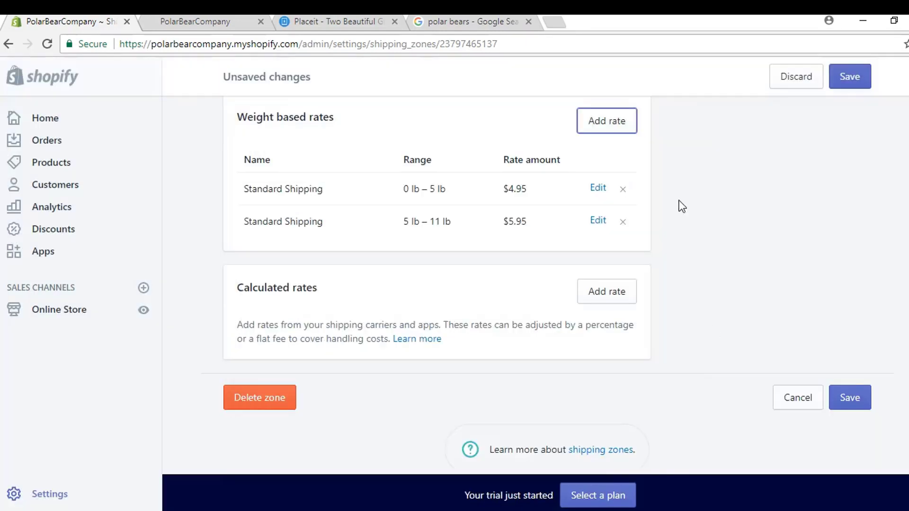
# Step: Add a Standard Shipping tier for 11–22 lb orders at $7.95
pyautogui.click(604, 126)
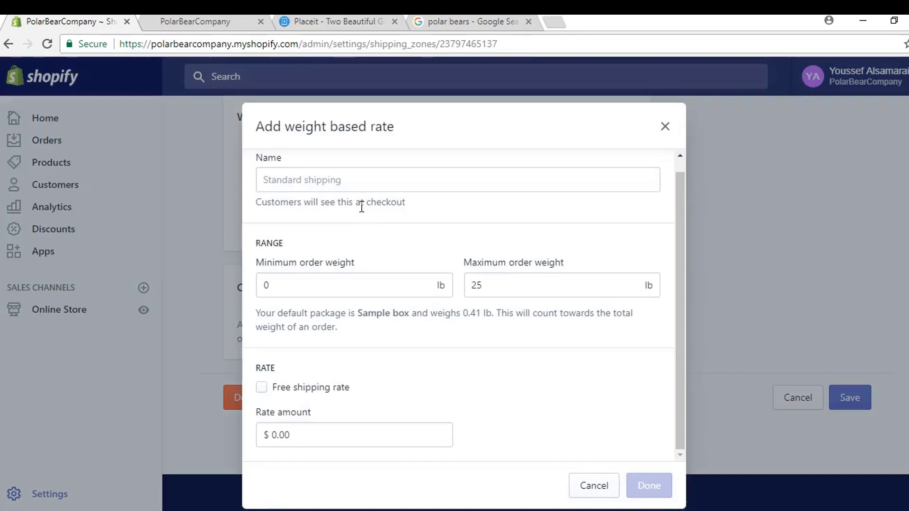
pyautogui.write('Standar')
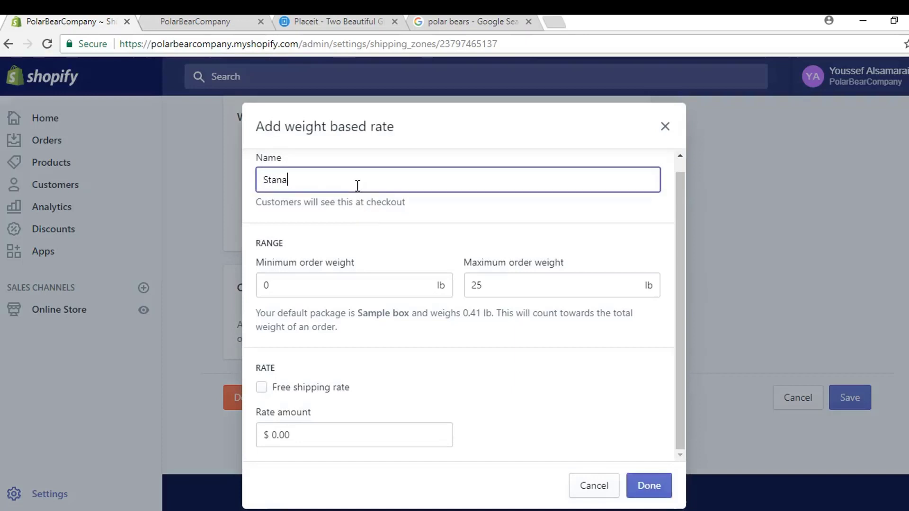
pyautogui.write('d Shipping')
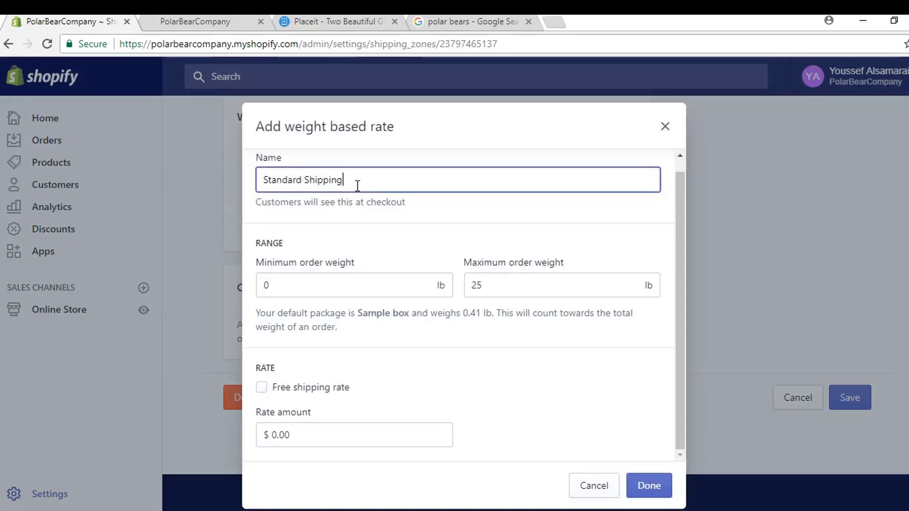
pyautogui.press('Tab')
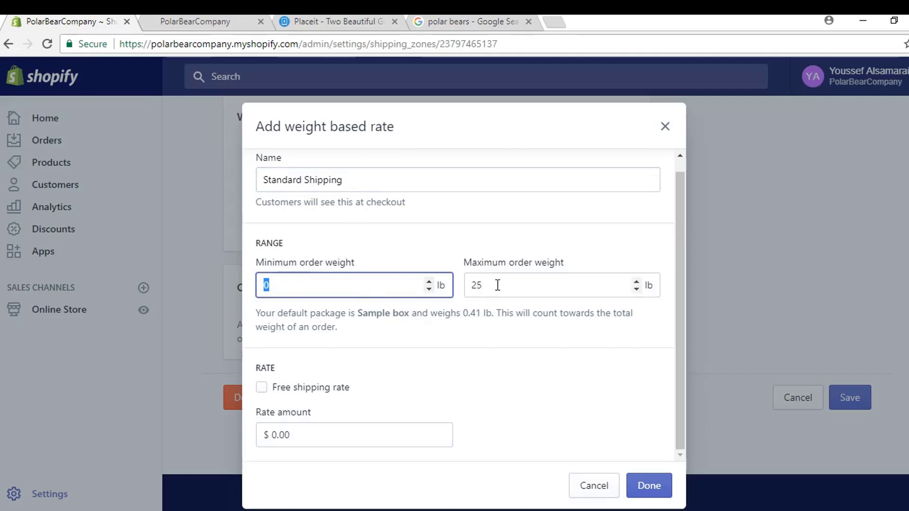
pyautogui.write('11')
pyautogui.press('Tab')
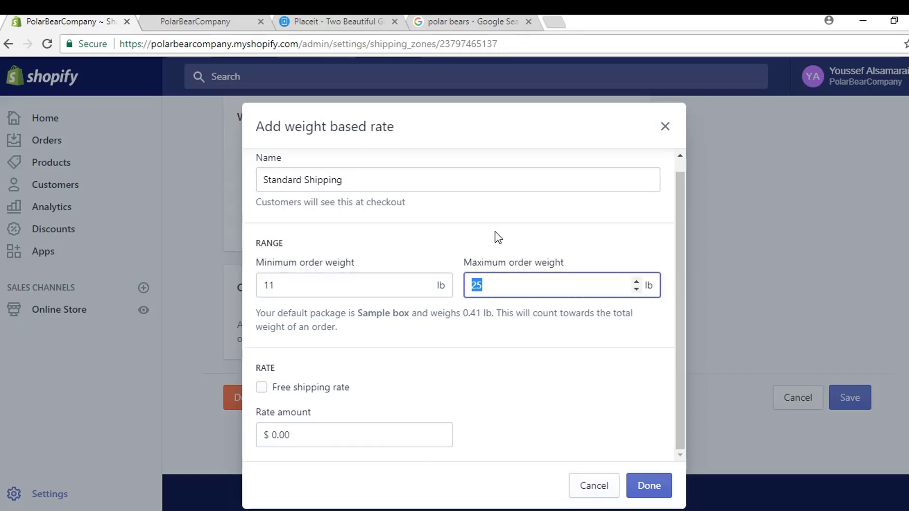
pyautogui.write('22')
pyautogui.moveTo(325, 444); pyautogui.dragTo(271, 436)
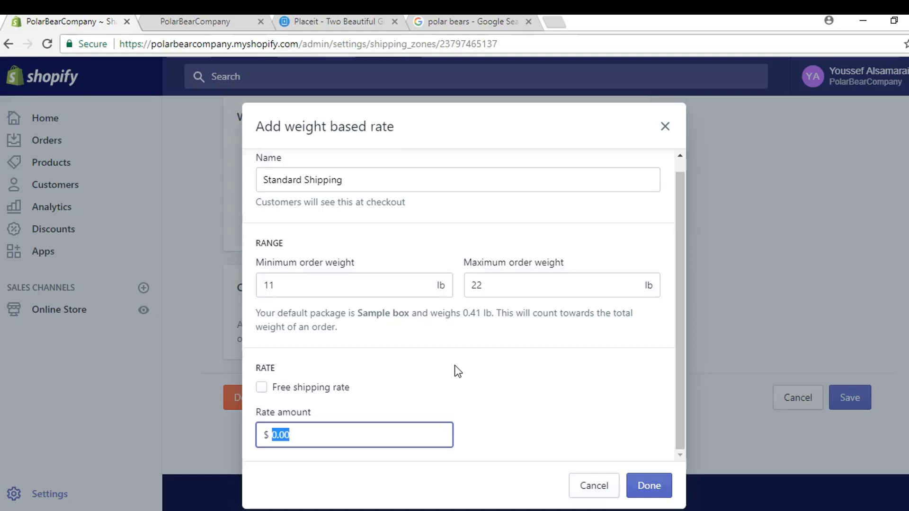
pyautogui.write('7.95')
pyautogui.click(500, 408)
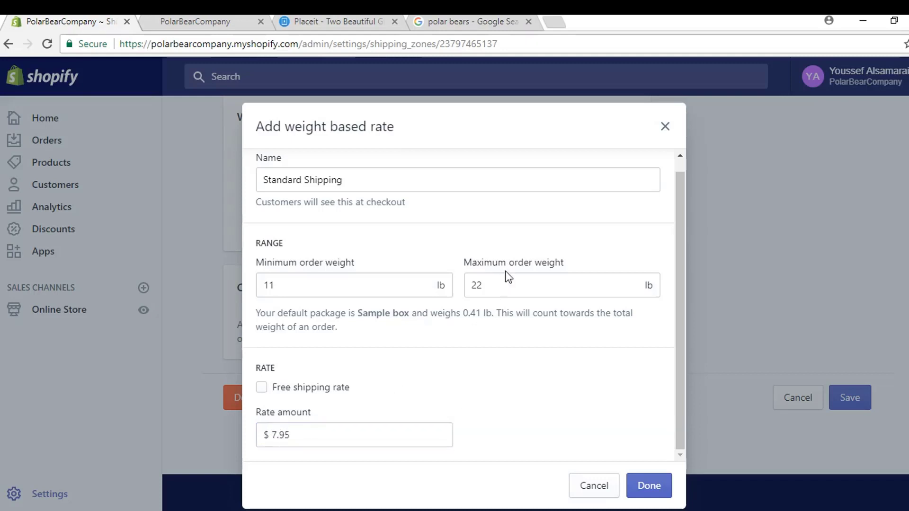
pyautogui.click(649, 492)
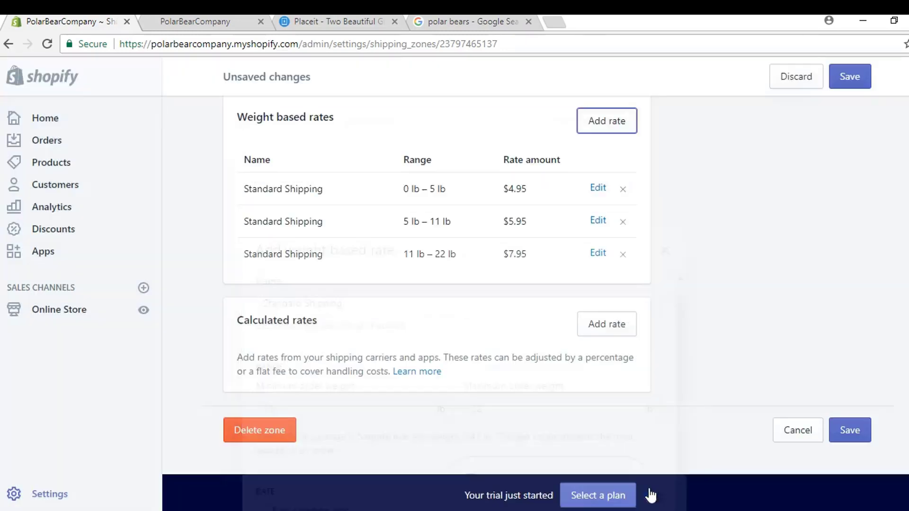
# Step: Add a fourth Standard Shipping tier, 23–33 lb at $9.95, and save the Domestic zone
pyautogui.click(624, 130)
pyautogui.click(355, 284)
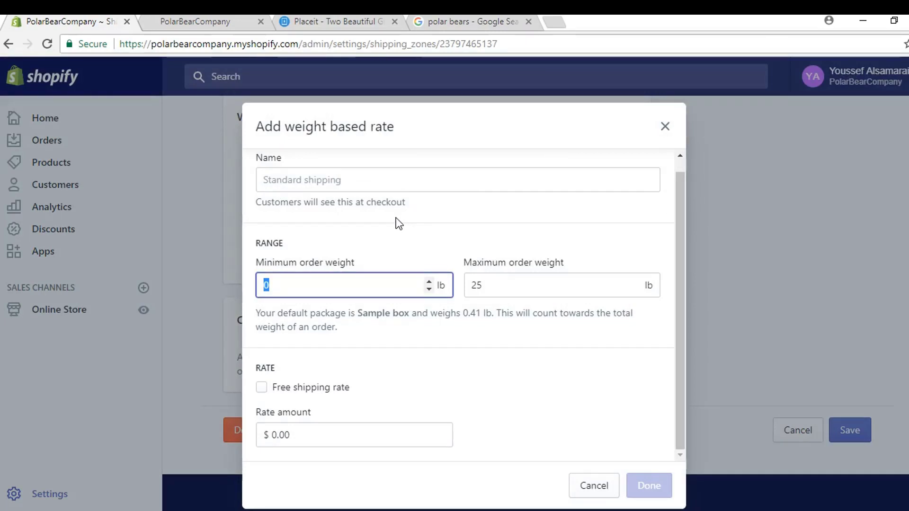
pyautogui.write('23')
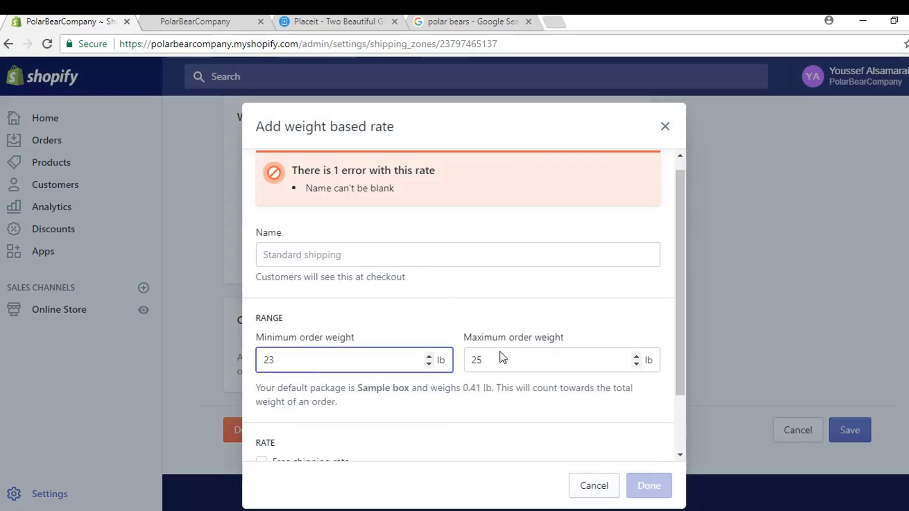
pyautogui.click(495, 360)
pyautogui.write('25')
pyautogui.doubleClick(495, 360)
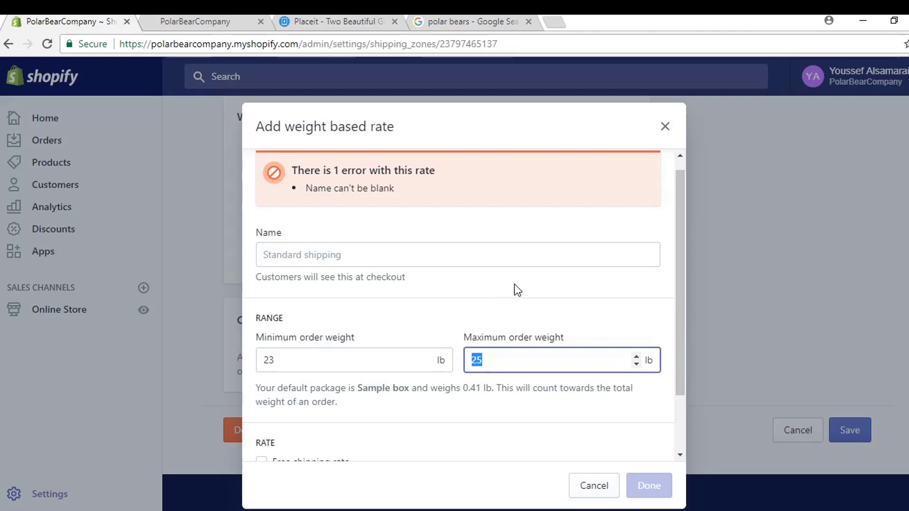
pyautogui.write('3')
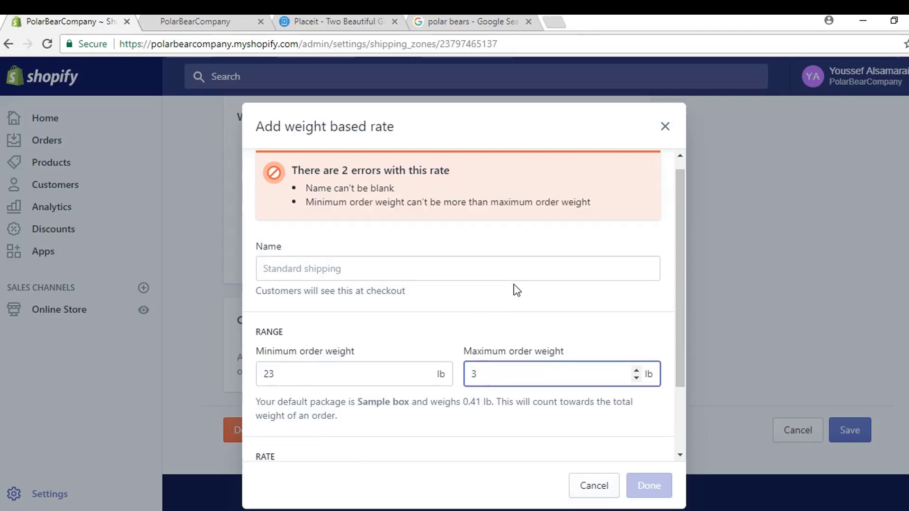
pyautogui.write('3')
pyautogui.scroll(-2, 497, 291)
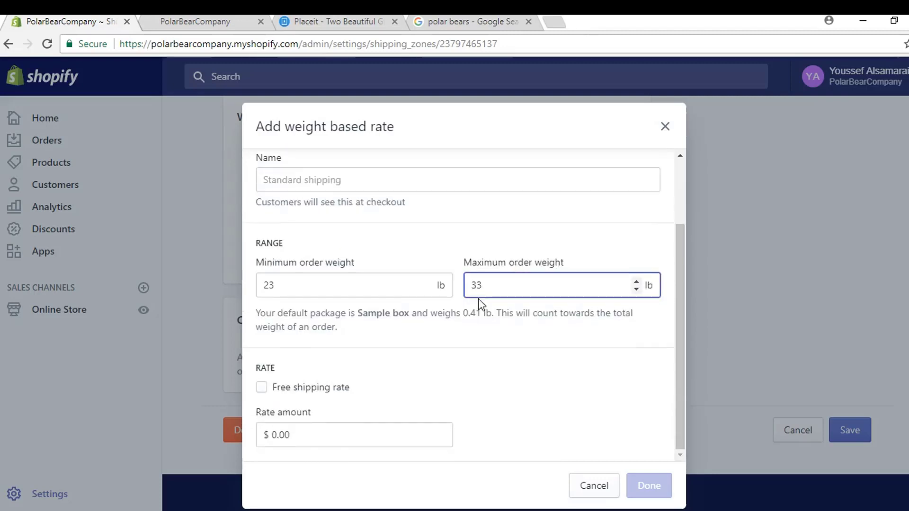
pyautogui.moveTo(316, 435); pyautogui.dragTo(273, 436)
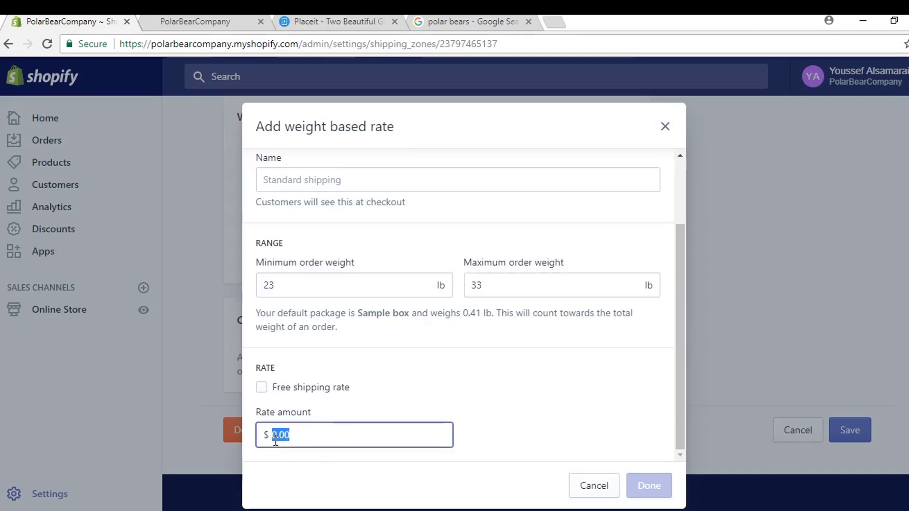
pyautogui.write('9.95')
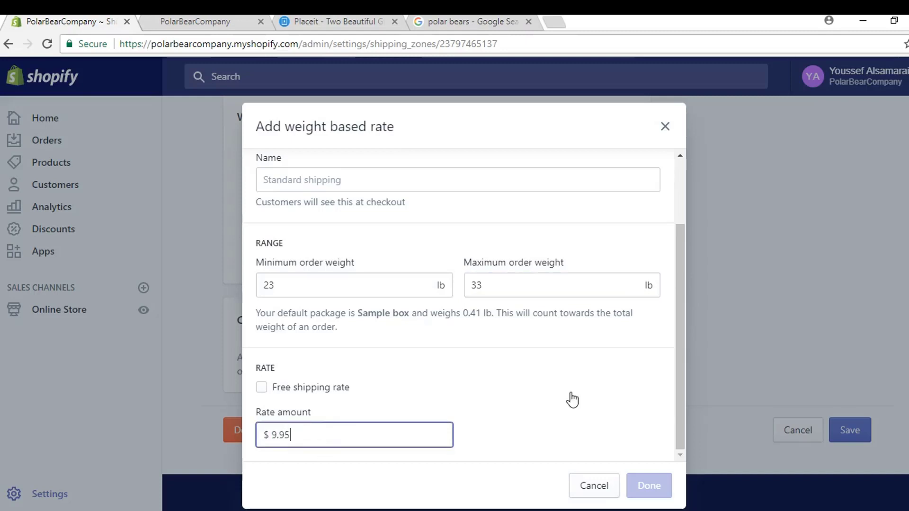
pyautogui.click(423, 176)
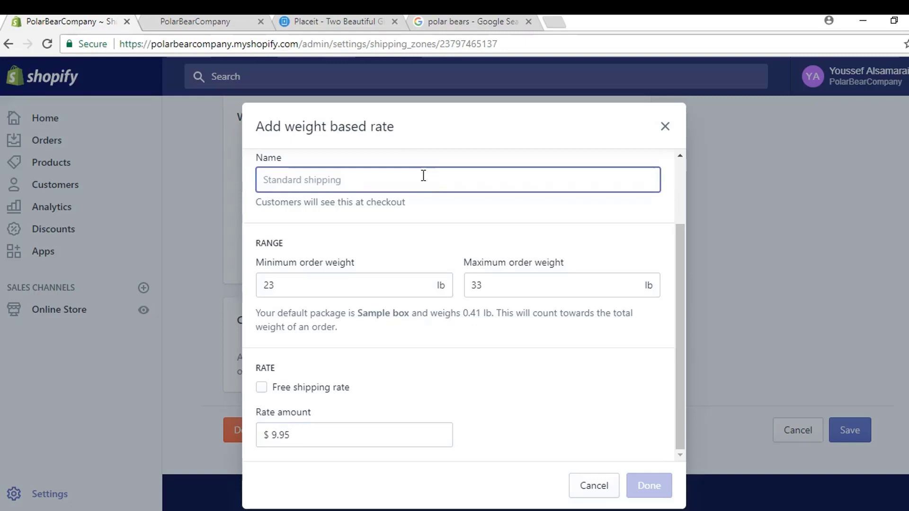
pyautogui.write('Standard')
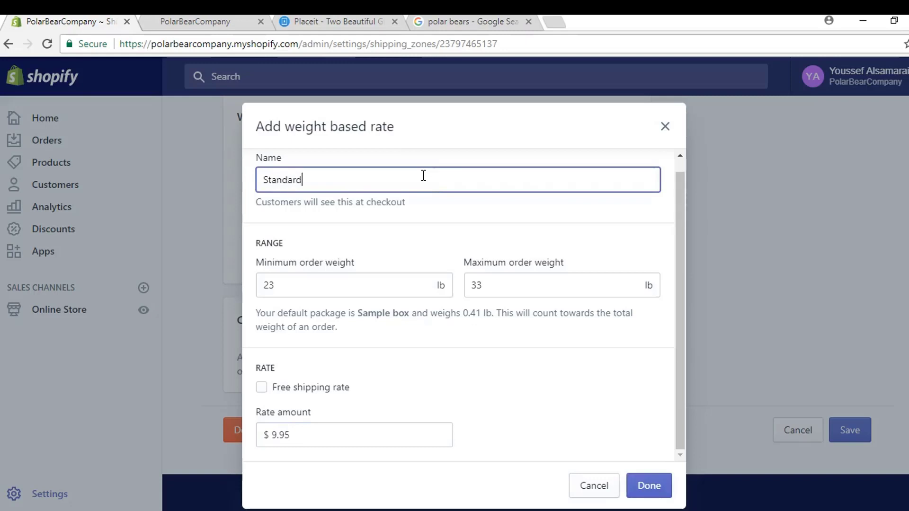
pyautogui.write(' Shipping')
pyautogui.click(648, 486)
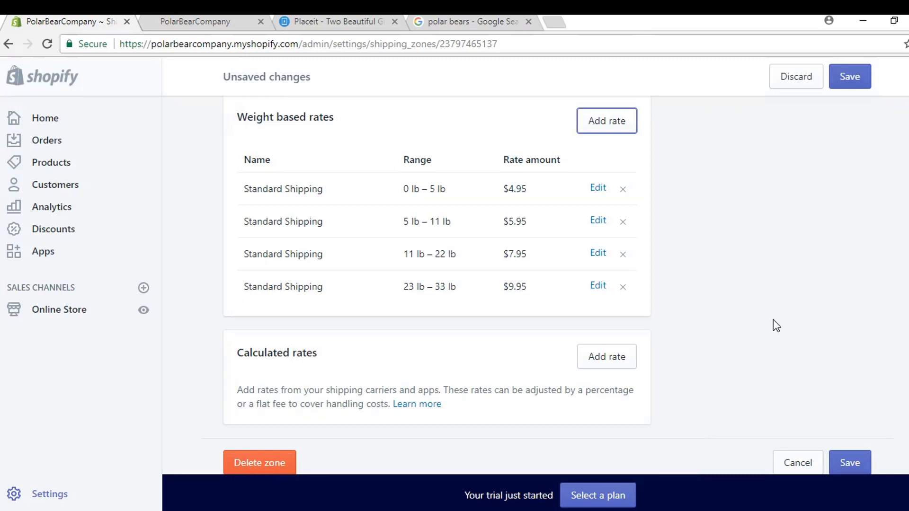
pyautogui.hotkey('ctrl', 's')
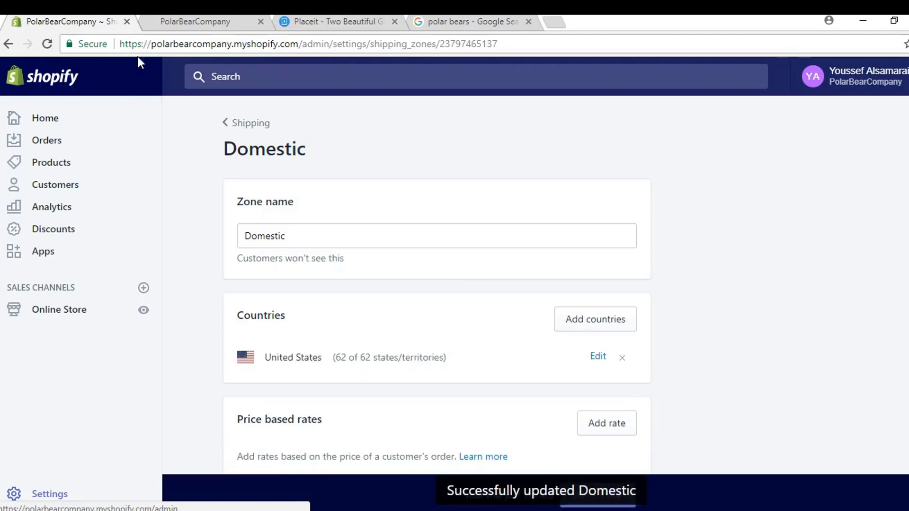
# Step: Go to Online Store > Domains and look over the store's current myshopify address
pyautogui.click(69, 317)
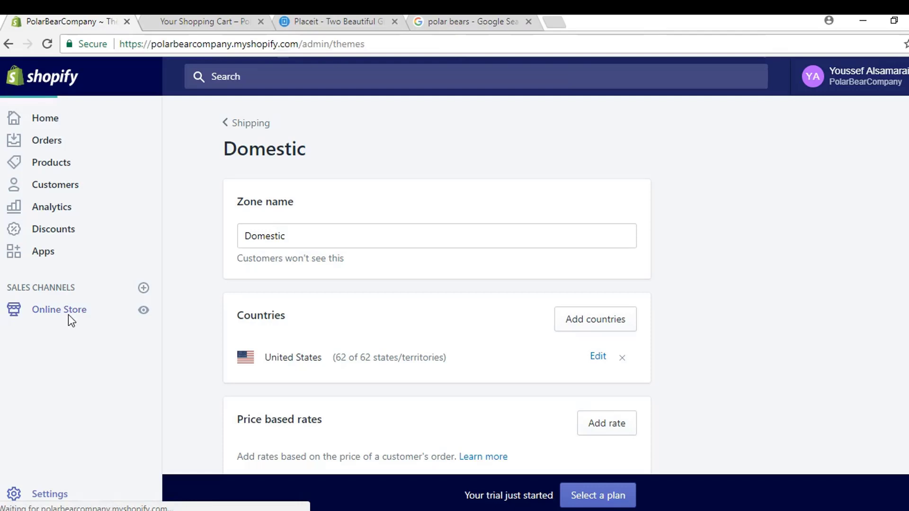
pyautogui.click(56, 415)
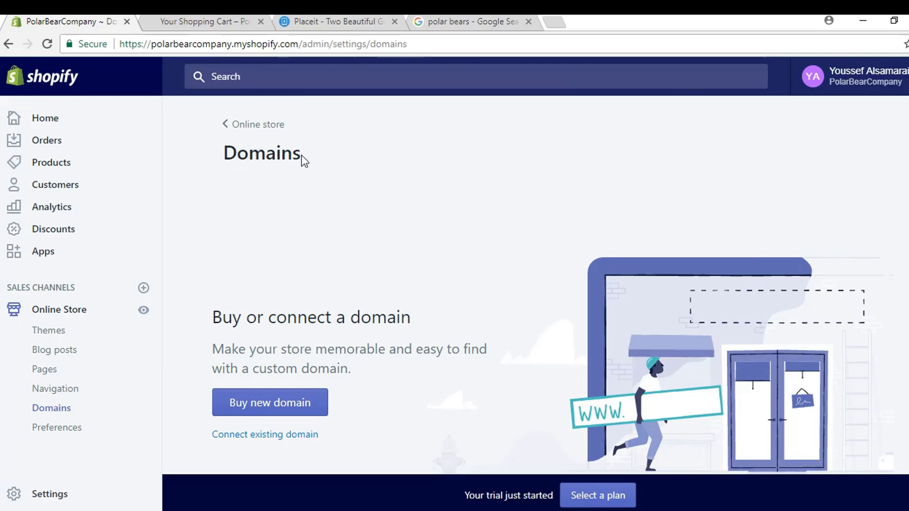
pyautogui.moveTo(299, 44); pyautogui.dragTo(153, 41)
pyautogui.click(397, 318)
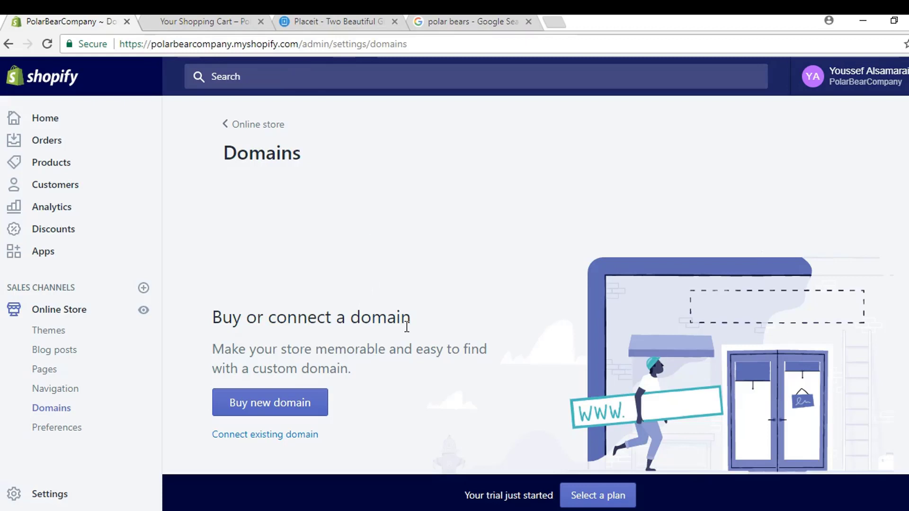
# Step: Search for 'polarbearco' domains and load ten more extensions, finding polarbearco.com unavailable
pyautogui.click(290, 407)
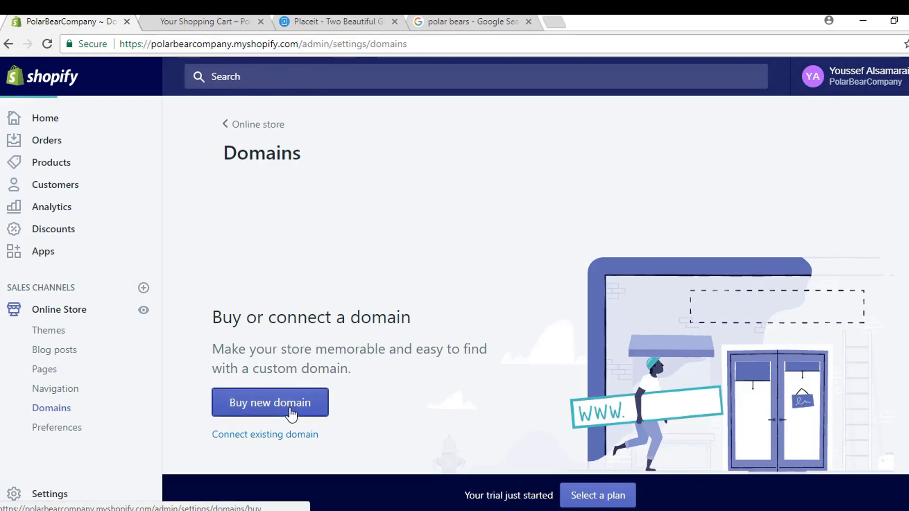
pyautogui.write('p')
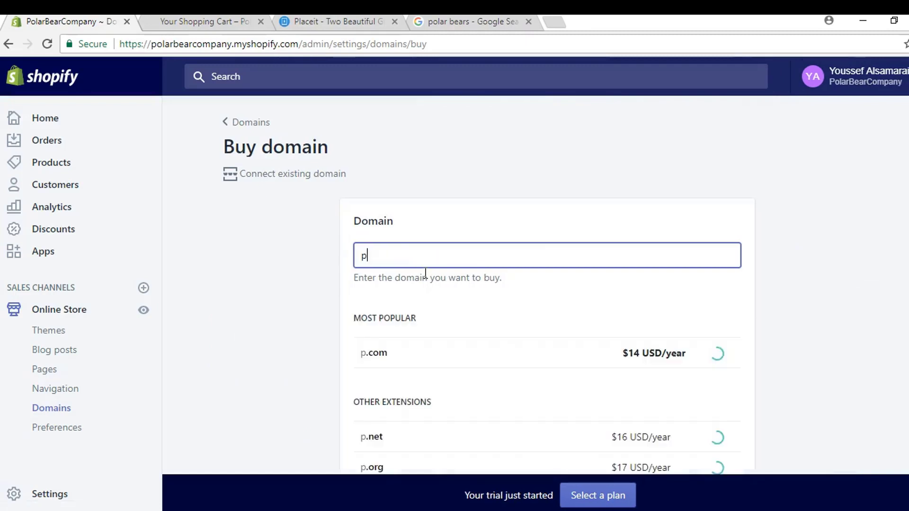
pyautogui.write('olarbearco')
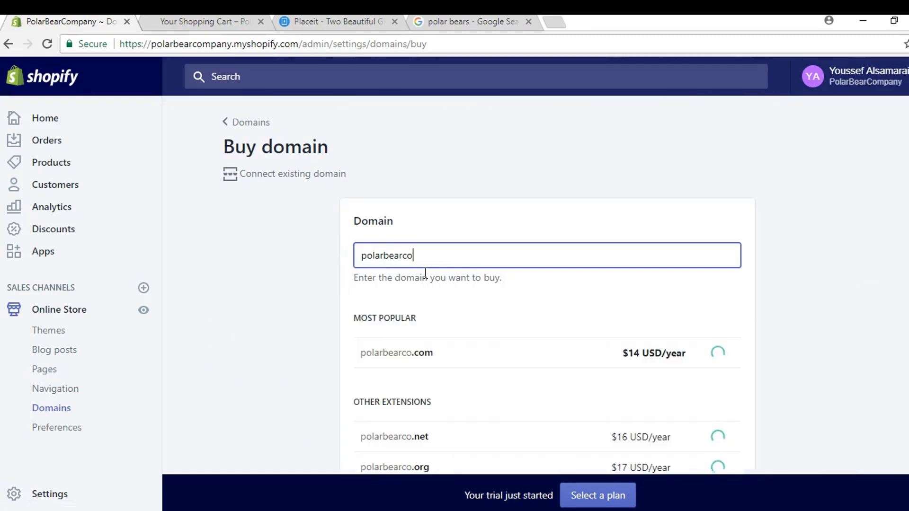
pyautogui.click(293, 333)
pyautogui.scroll(-3, 282, 329)
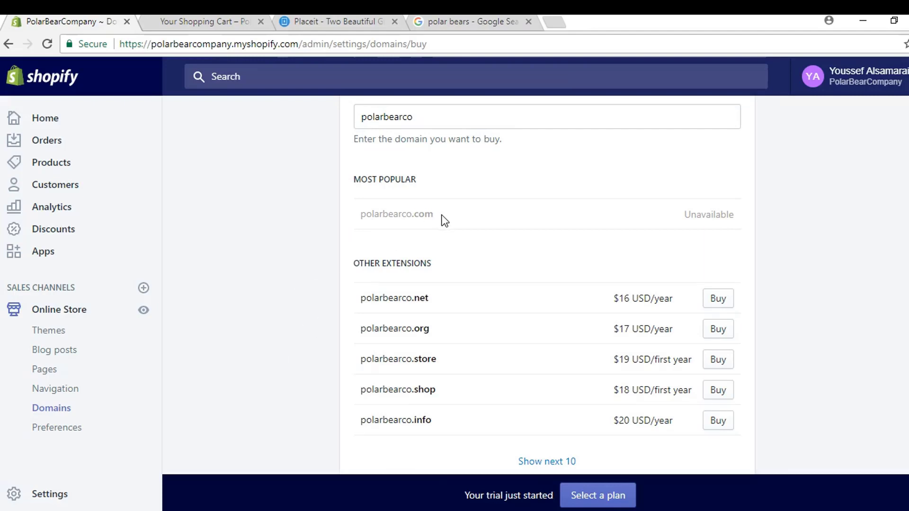
pyautogui.scroll(-3, 317, 283)
pyautogui.click(537, 346)
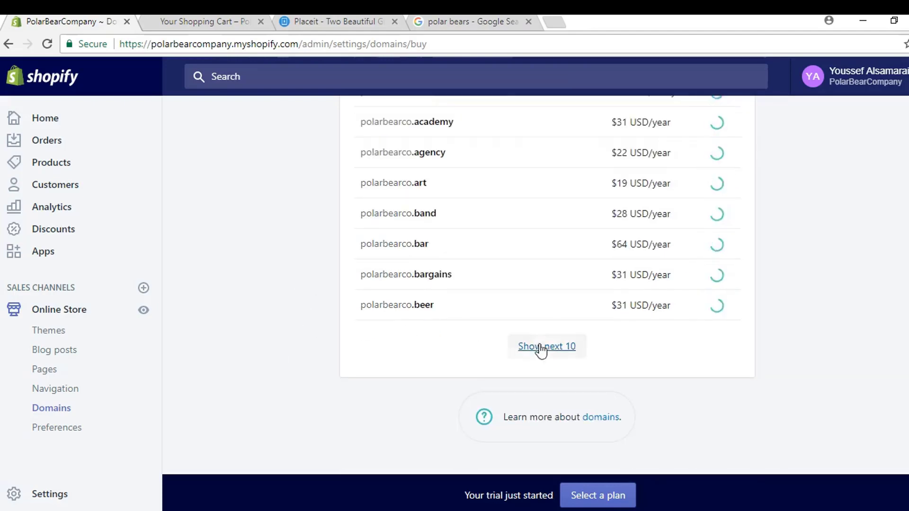
pyautogui.scroll(4, 307, 316)
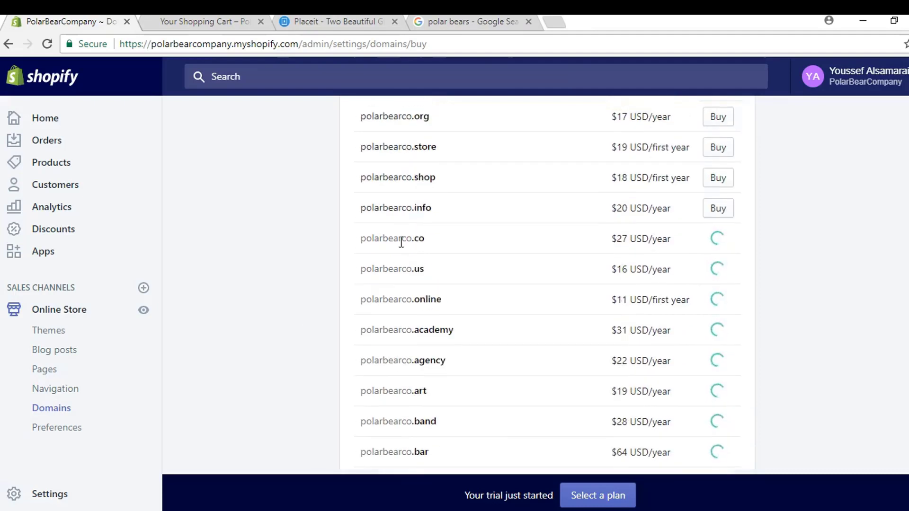
pyautogui.scroll(2, 289, 312)
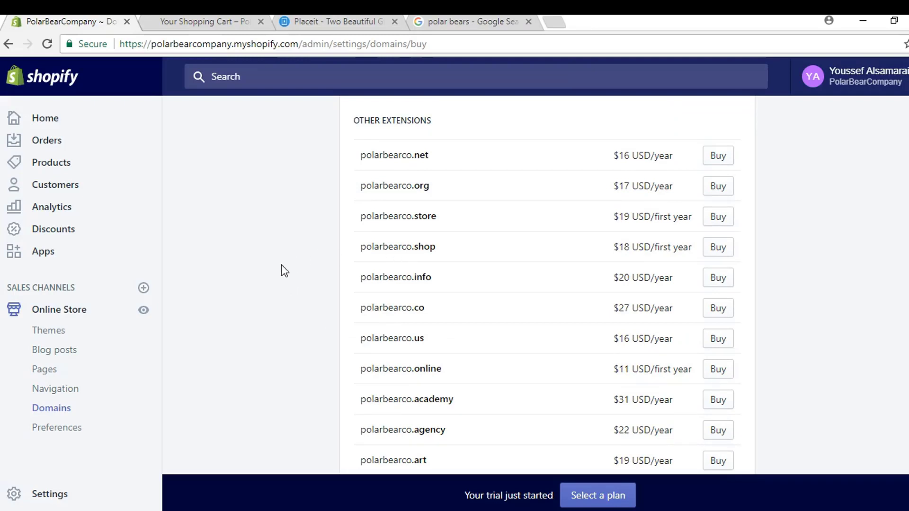
pyautogui.scroll(6, 281, 284)
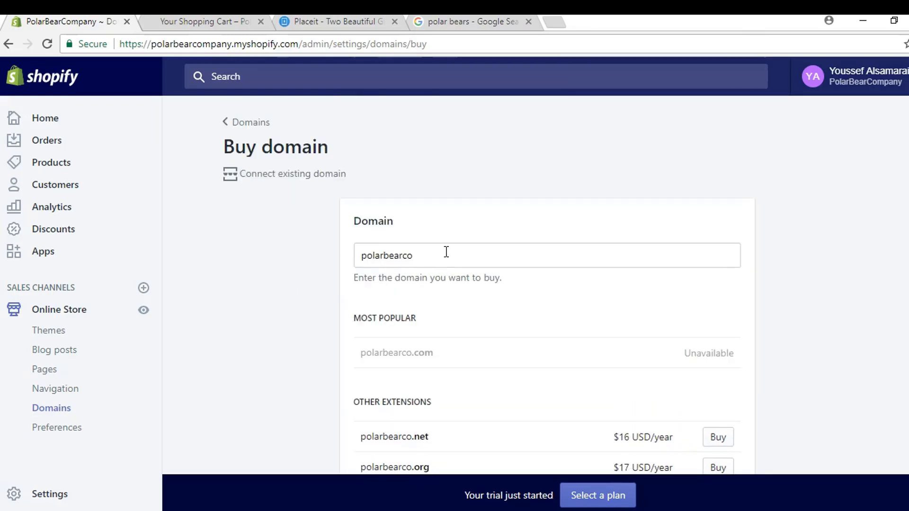
# Step: Search 'shoppolarbear' instead, showing shoppolarbear.com available at $14 USD/year
pyautogui.moveTo(451, 254); pyautogui.dragTo(245, 265)
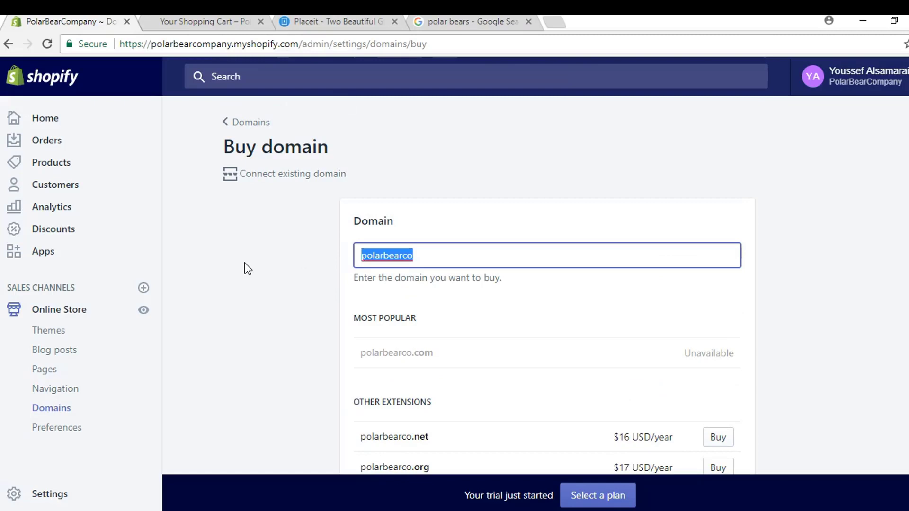
pyautogui.write('shopp')
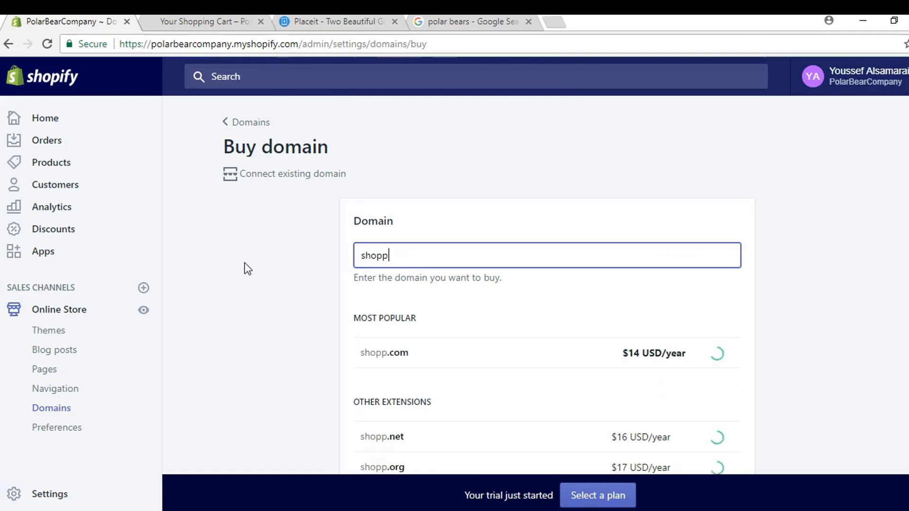
pyautogui.write('olarbe')
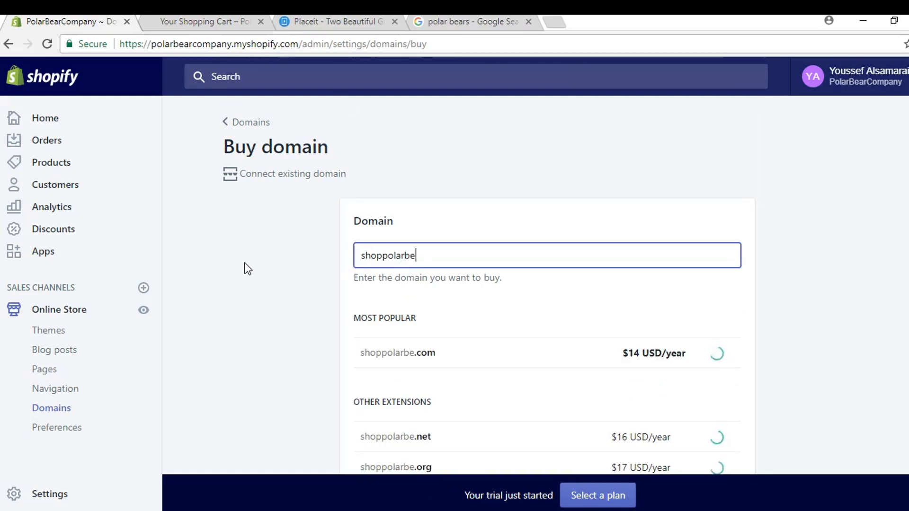
pyautogui.write('ars')
pyautogui.press('BackSpace')
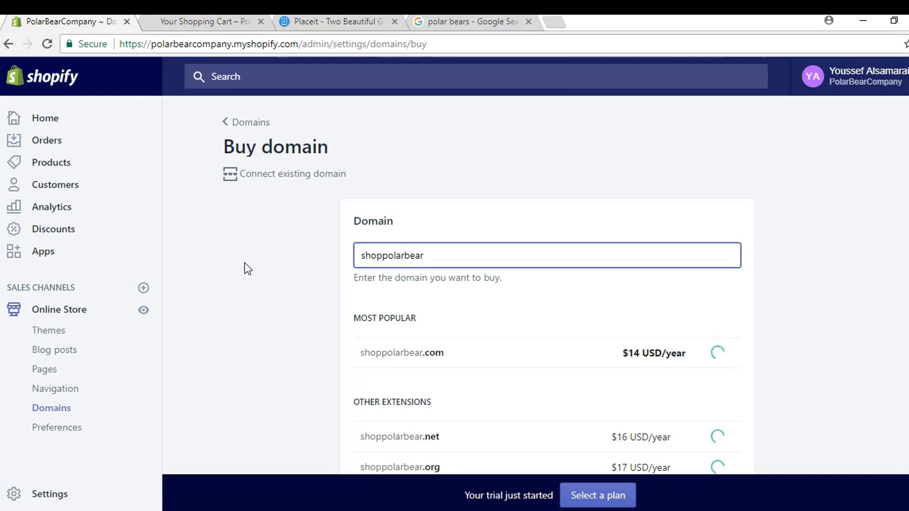
pyautogui.moveTo(377, 256); pyautogui.dragTo(383, 256)
pyautogui.click(328, 253)
pyautogui.scroll(-3, 273, 287)
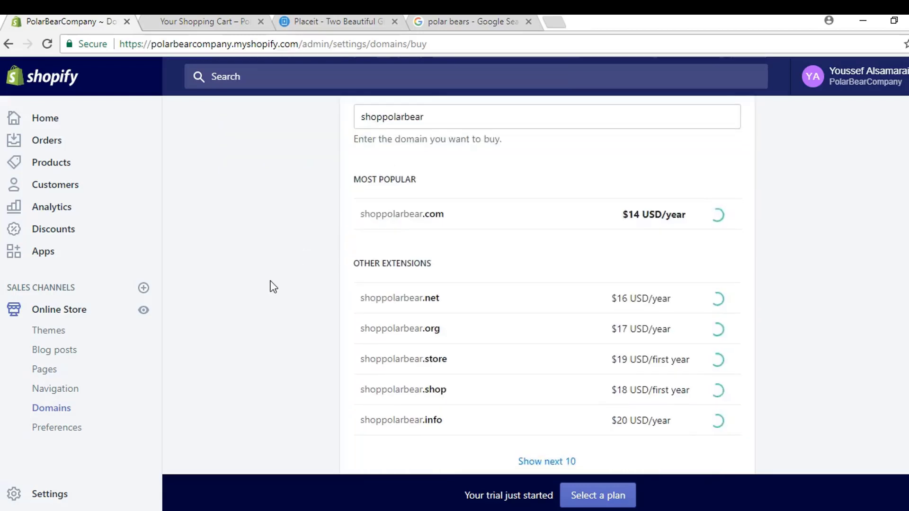
pyautogui.scroll(3, 280, 284)
pyautogui.scroll(-2, 279, 284)
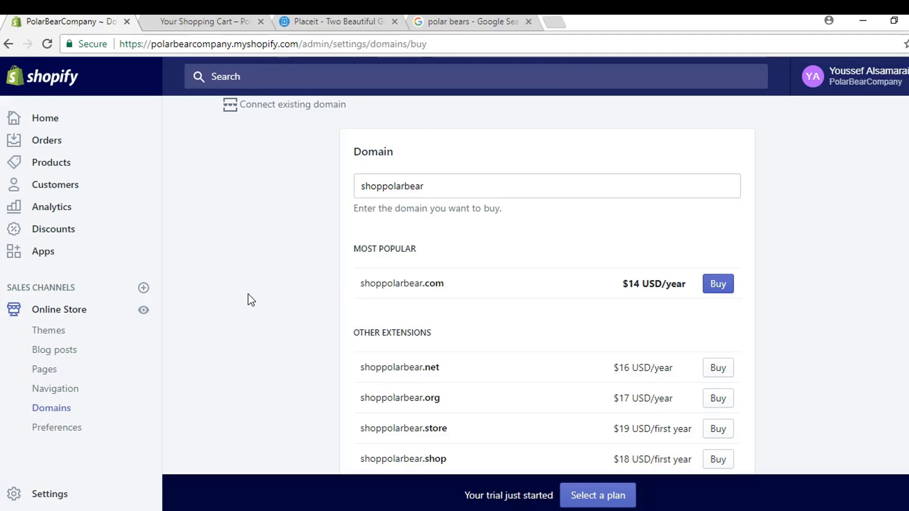
# Step: From the storefront homepage, open the $34.99 Polar Bear White Hoodie product page
pyautogui.click(190, 22)
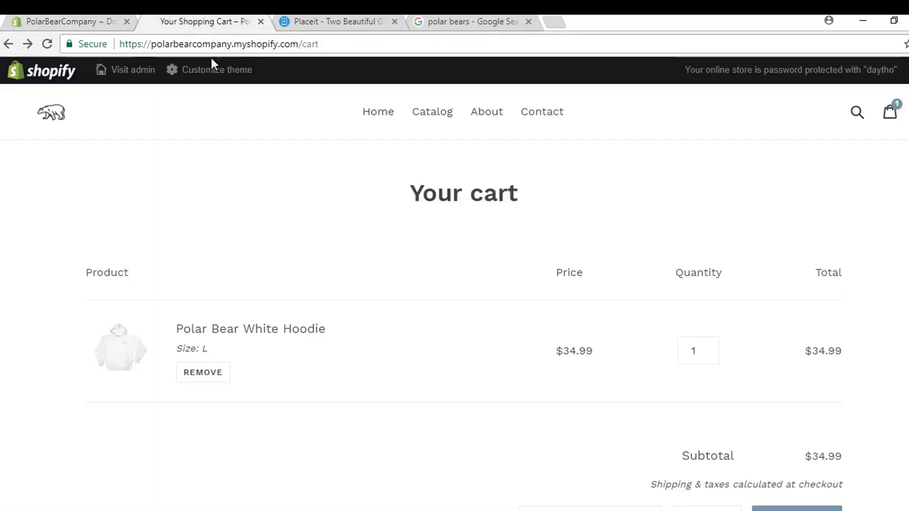
pyautogui.click(377, 113)
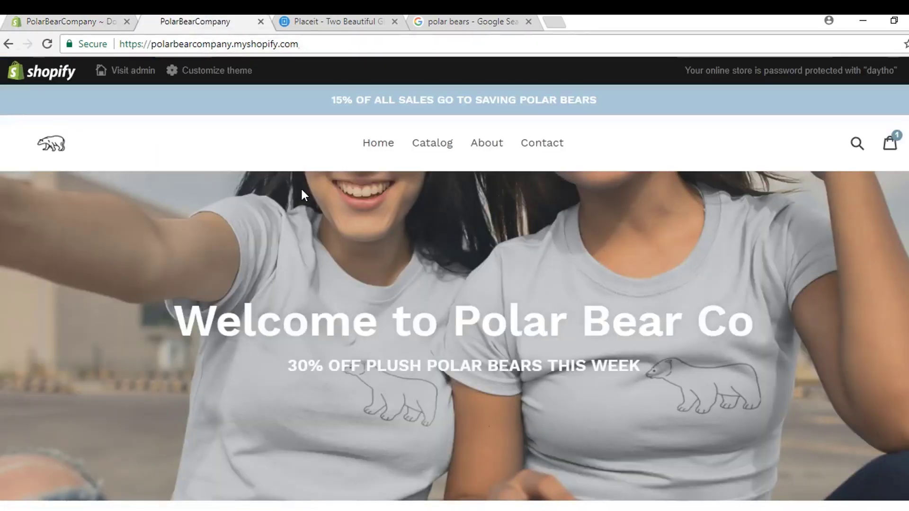
pyautogui.scroll(-2, 288, 195)
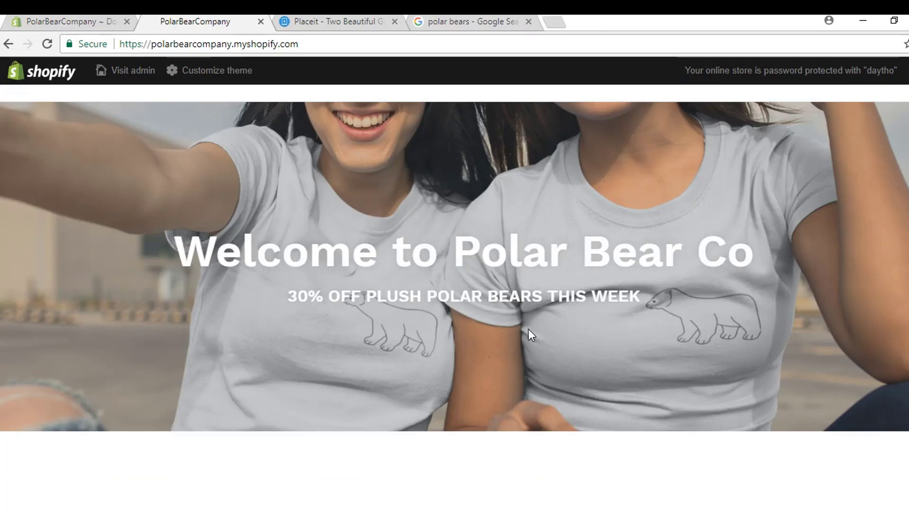
pyautogui.scroll(-10, 528, 331)
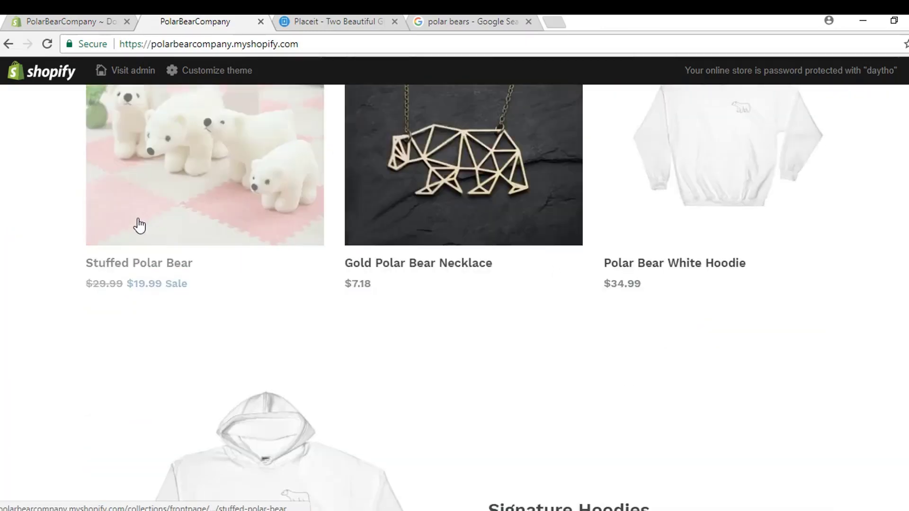
pyautogui.click(720, 189)
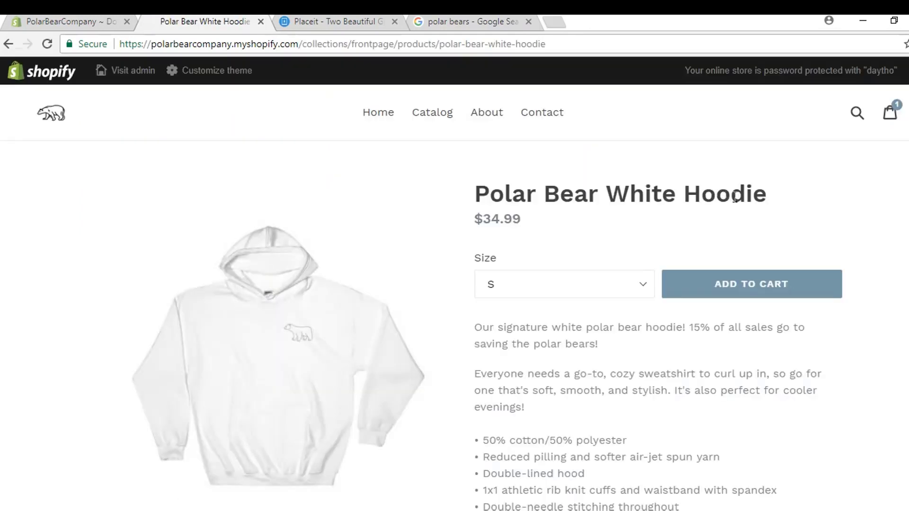